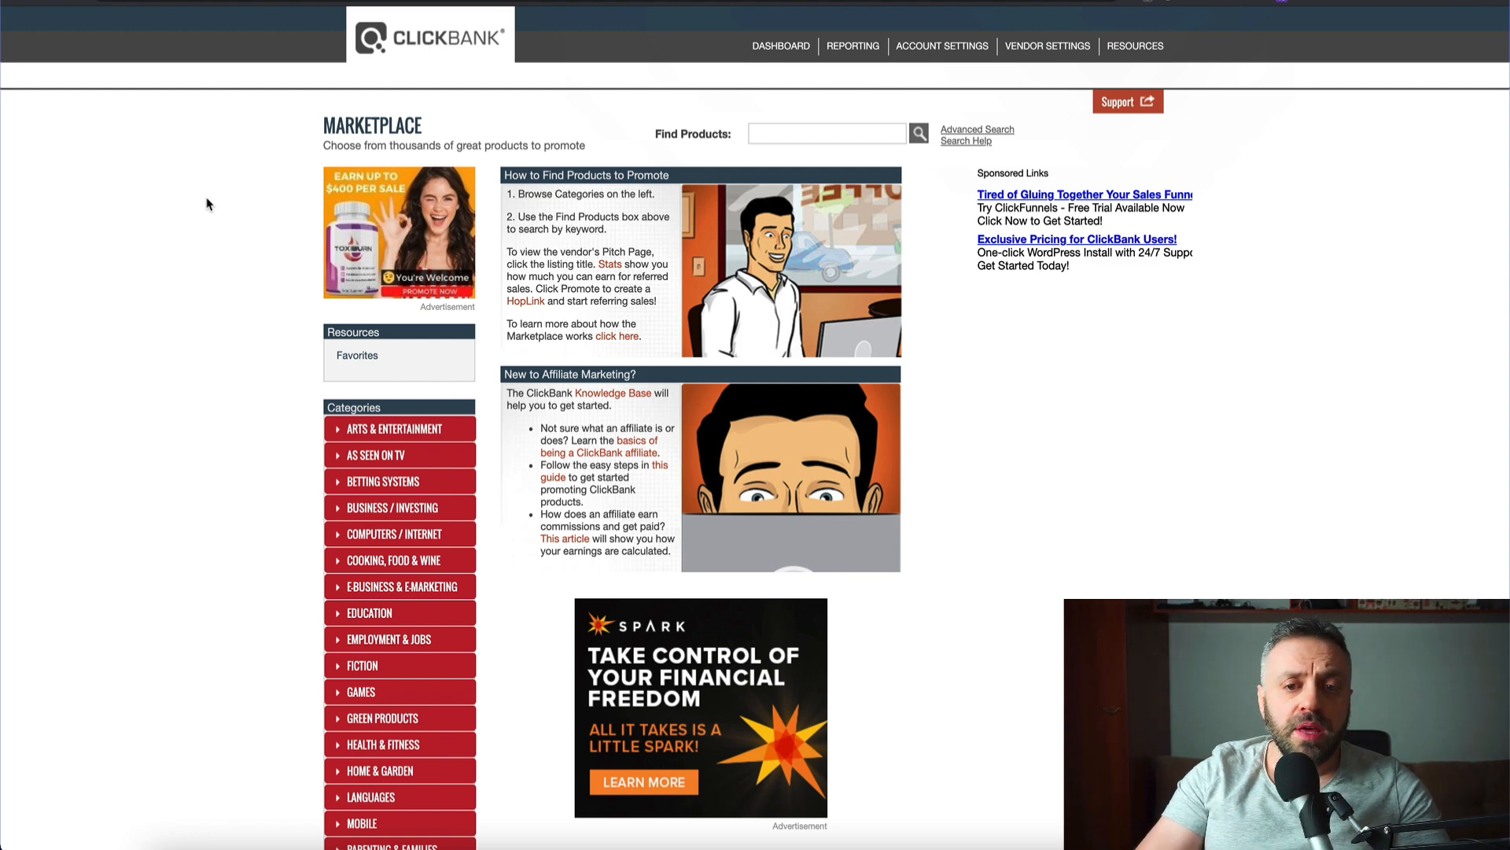
# - Open the Health & Fitness category and sort its products by Gravity
pyautogui.scroll(-3, 464, 213)
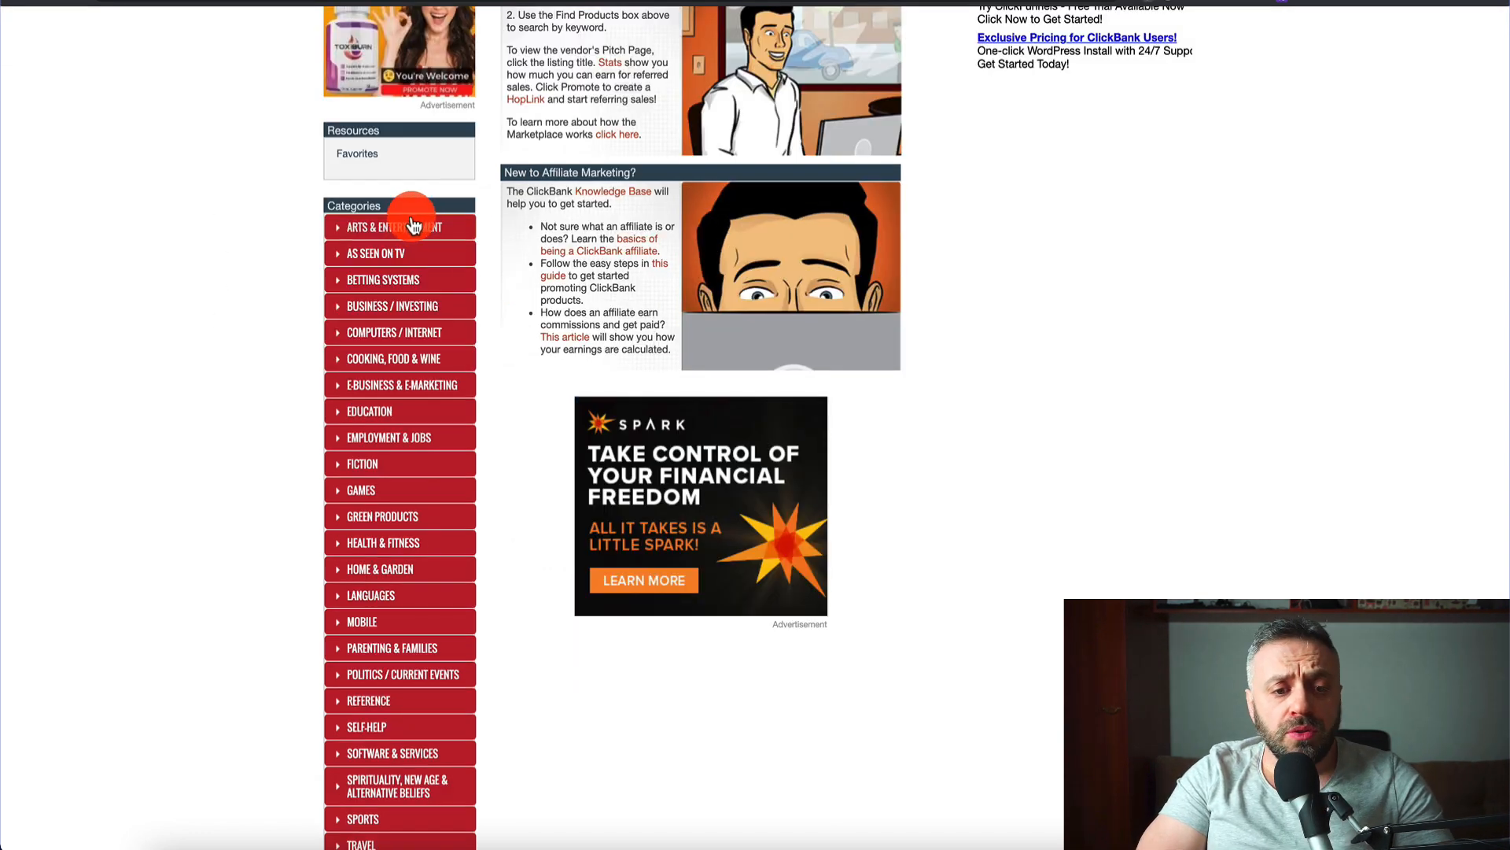
pyautogui.scroll(-2, 287, 503)
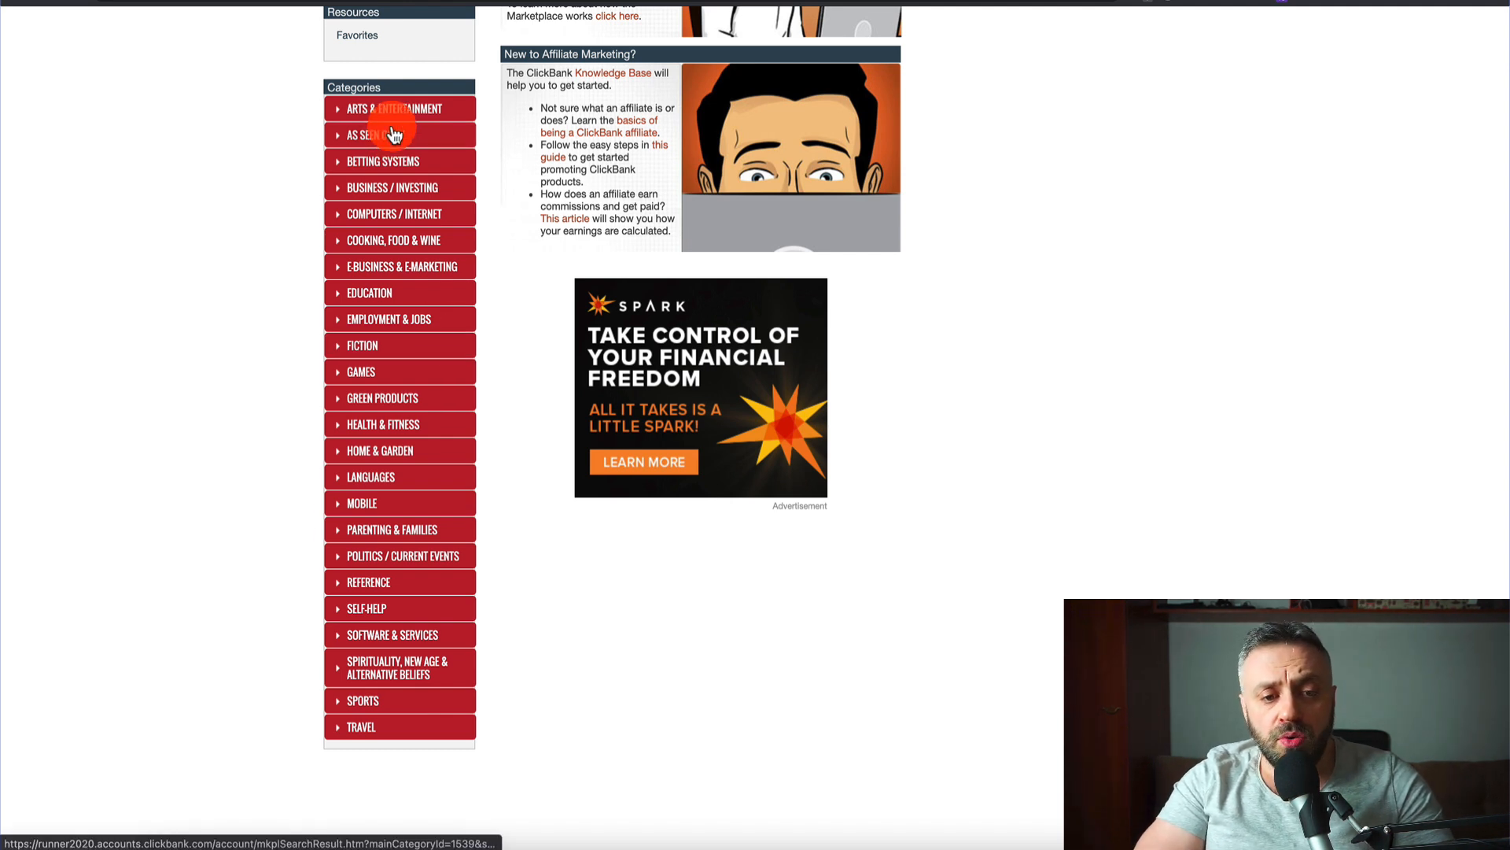
pyautogui.click(385, 435)
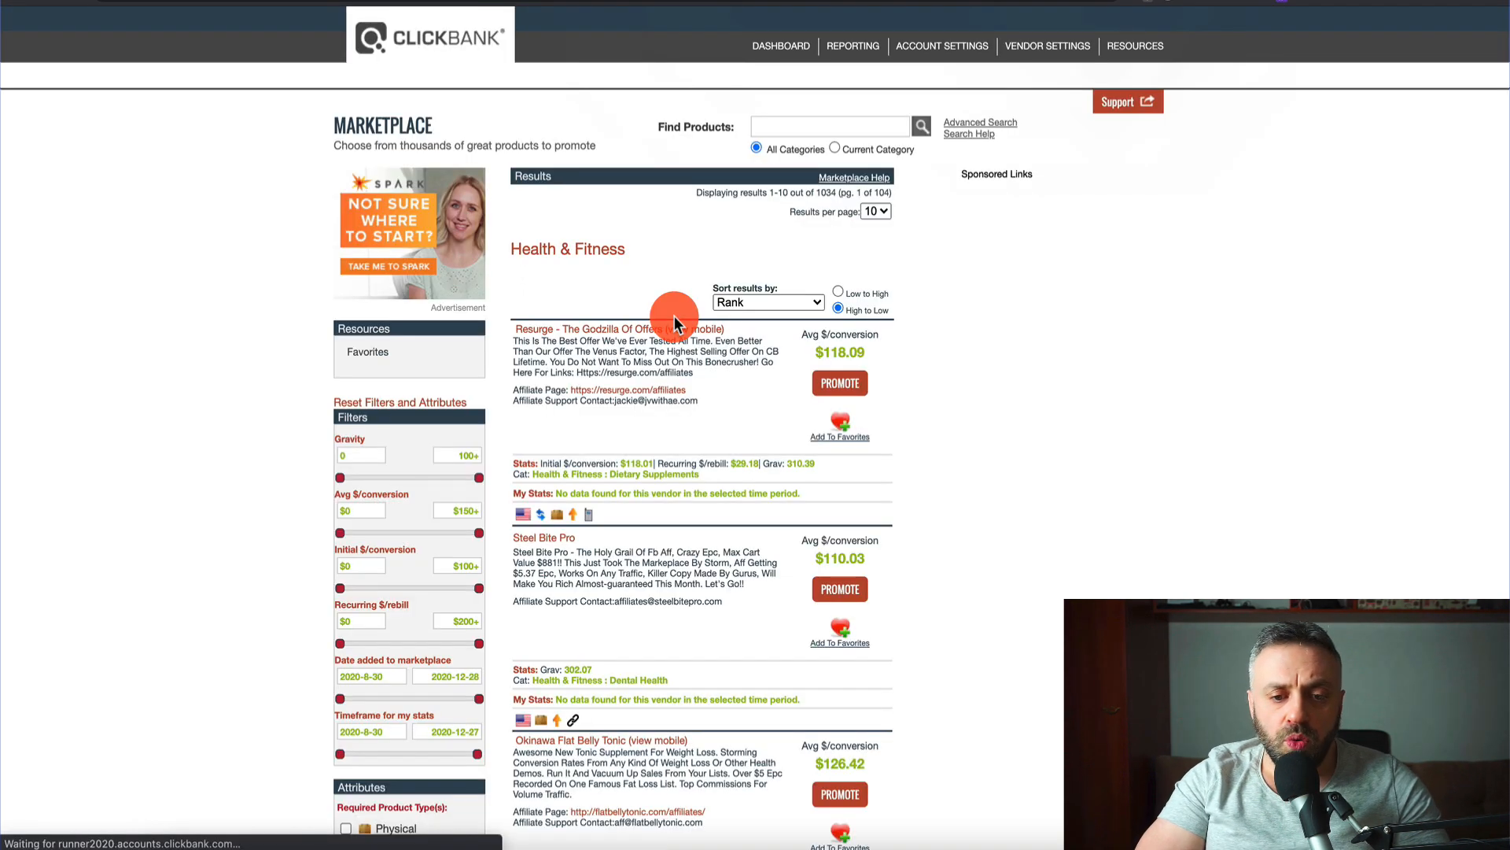
pyautogui.click(752, 303)
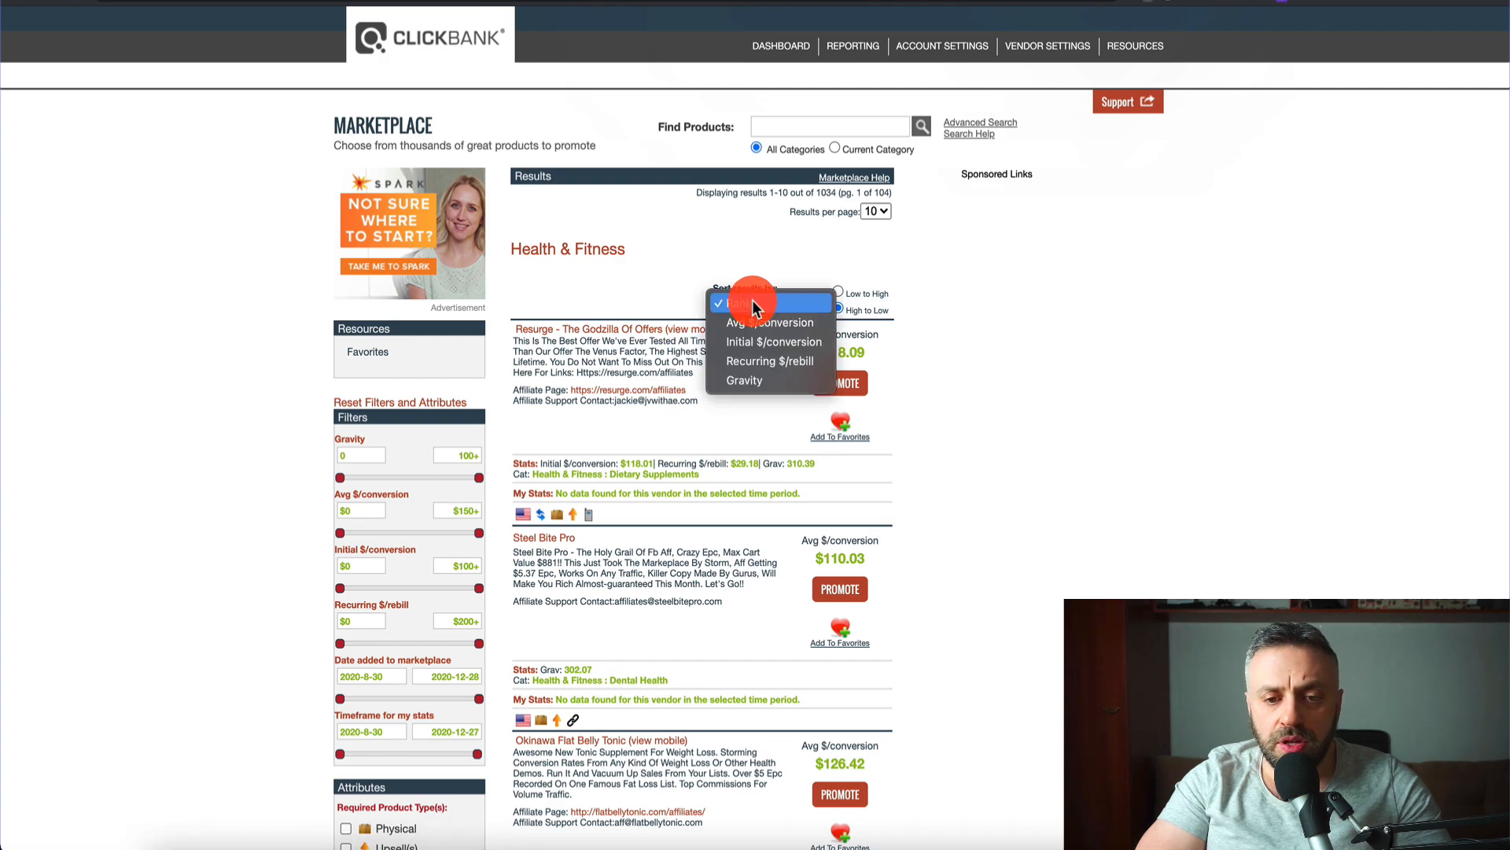
pyautogui.click(745, 380)
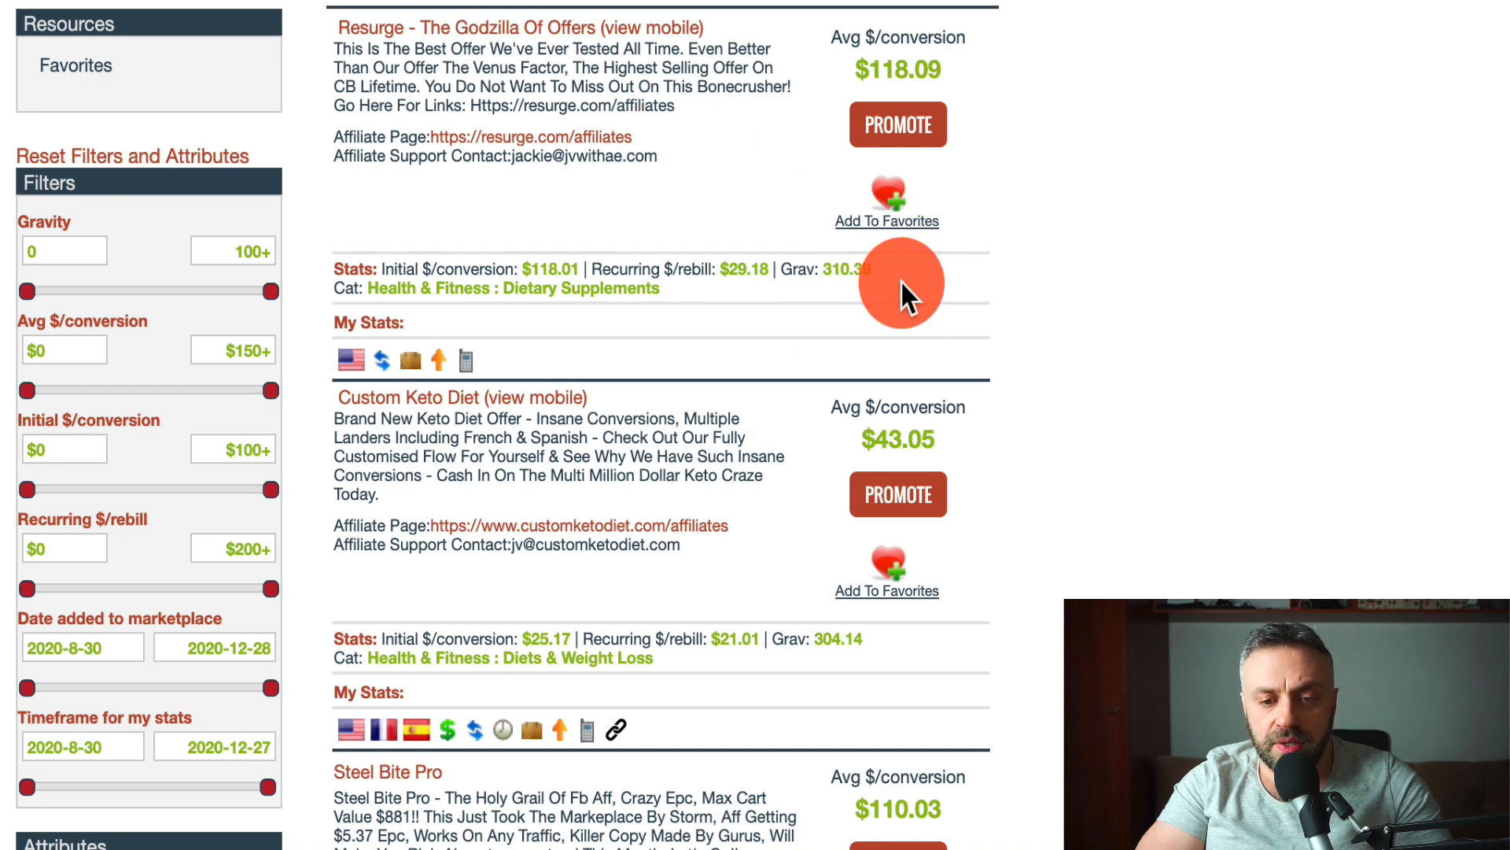
# - Scroll through the gravity-sorted Health & Fitness listings to review $/conversion and gravity stats
pyautogui.scroll(-3, 901, 282)
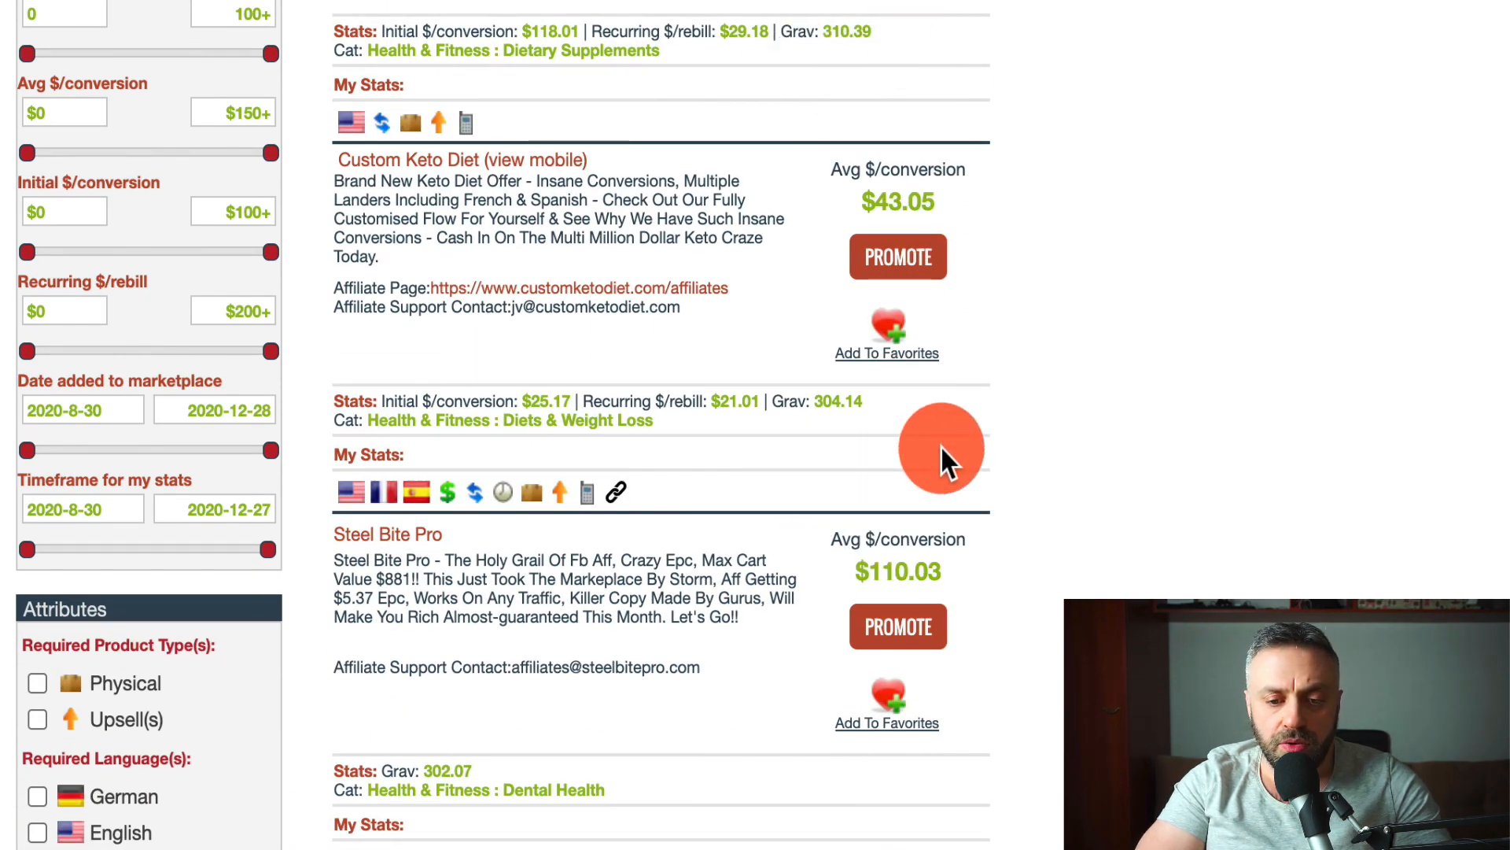
pyautogui.scroll(-10, 941, 445)
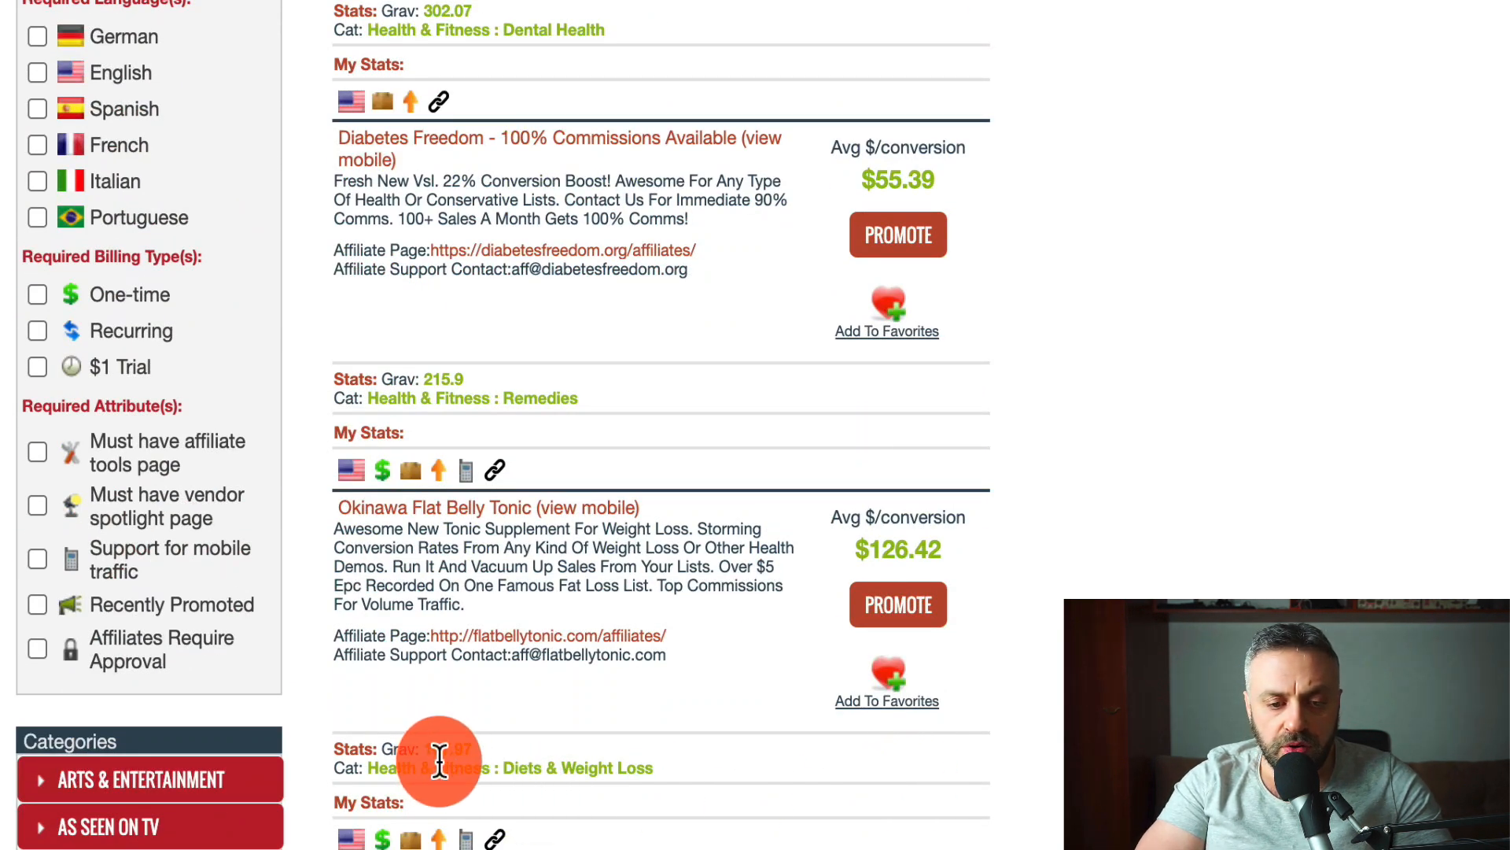
pyautogui.scroll(-10, 549, 696)
pyautogui.scroll(-1, 549, 696)
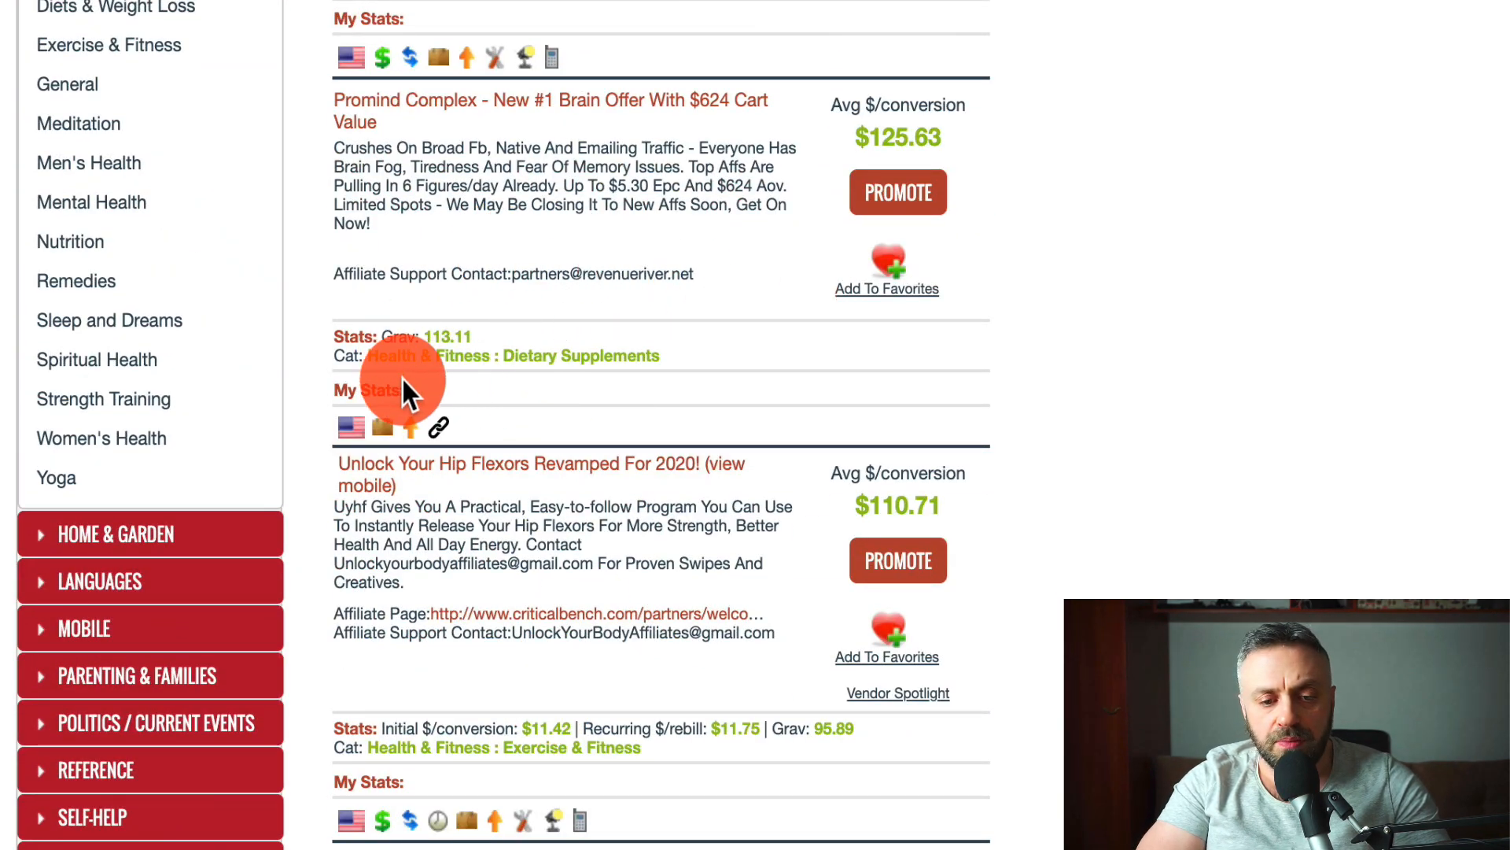
pyautogui.scroll(10, 817, 324)
pyautogui.scroll(9, 817, 324)
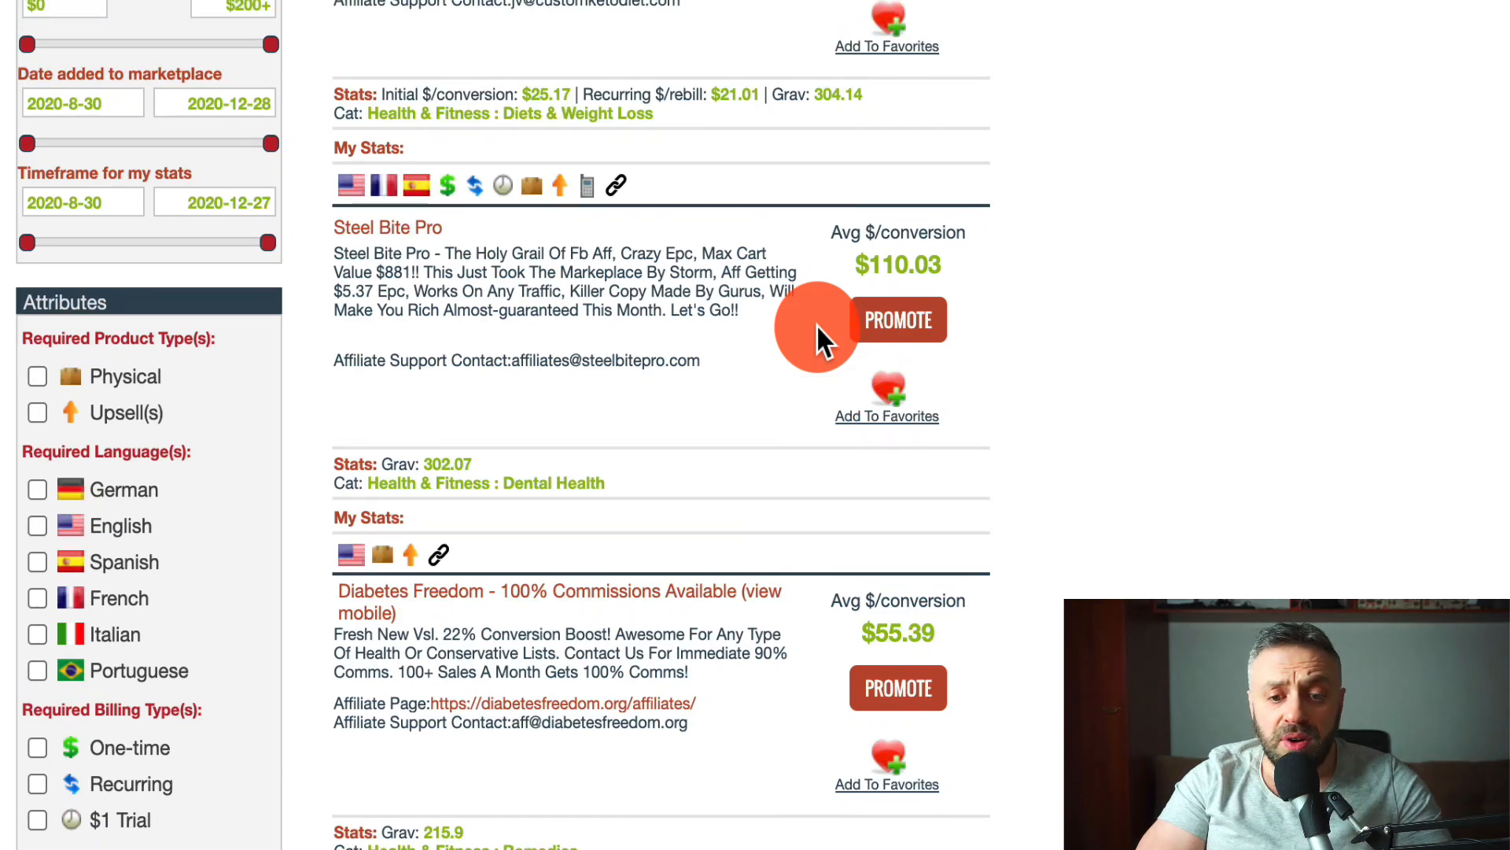
pyautogui.scroll(-14, 817, 324)
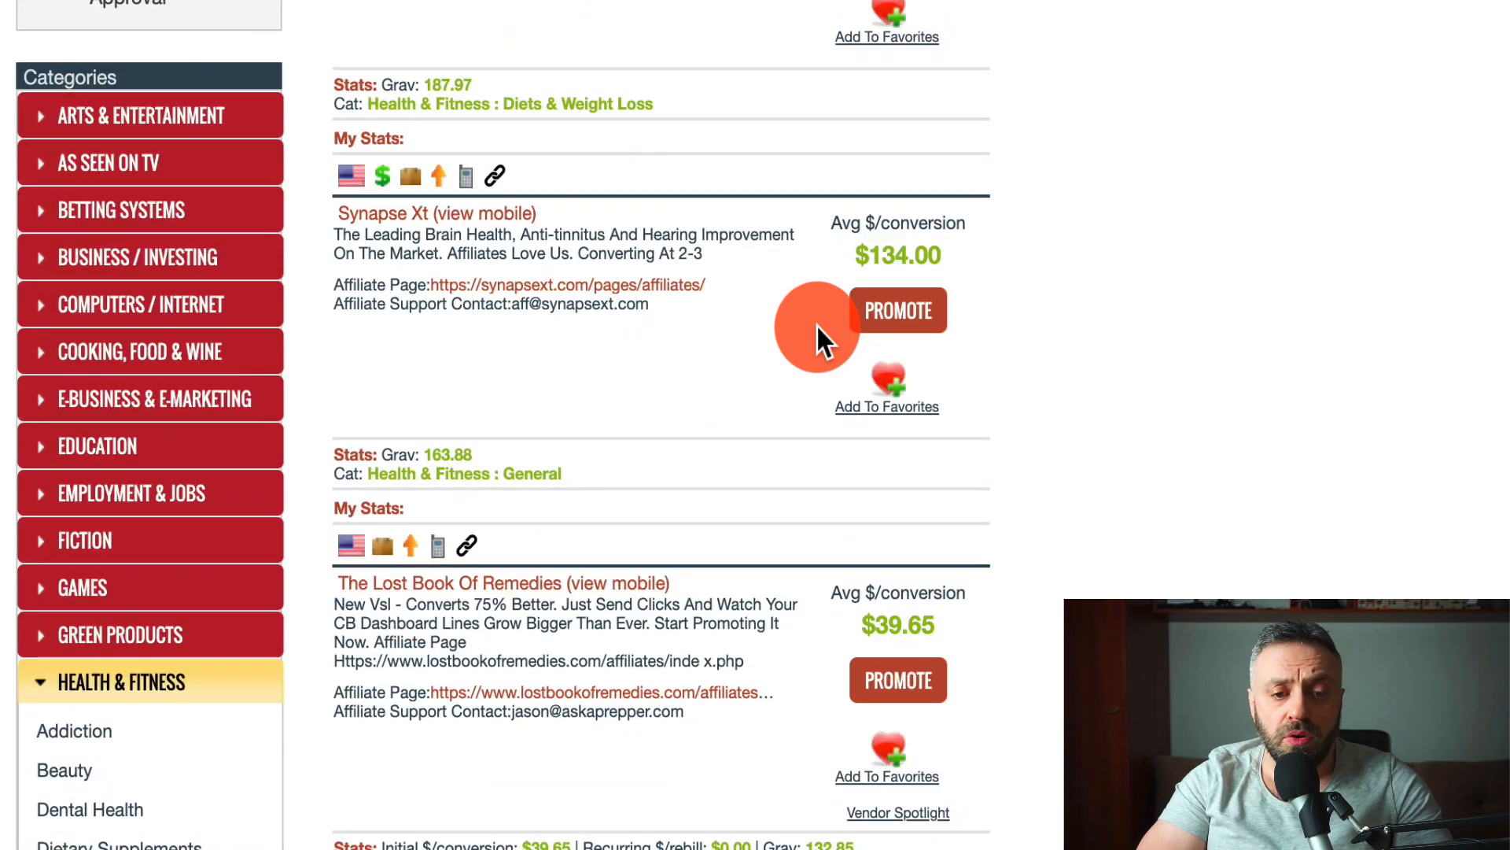
pyautogui.scroll(-7, 816, 324)
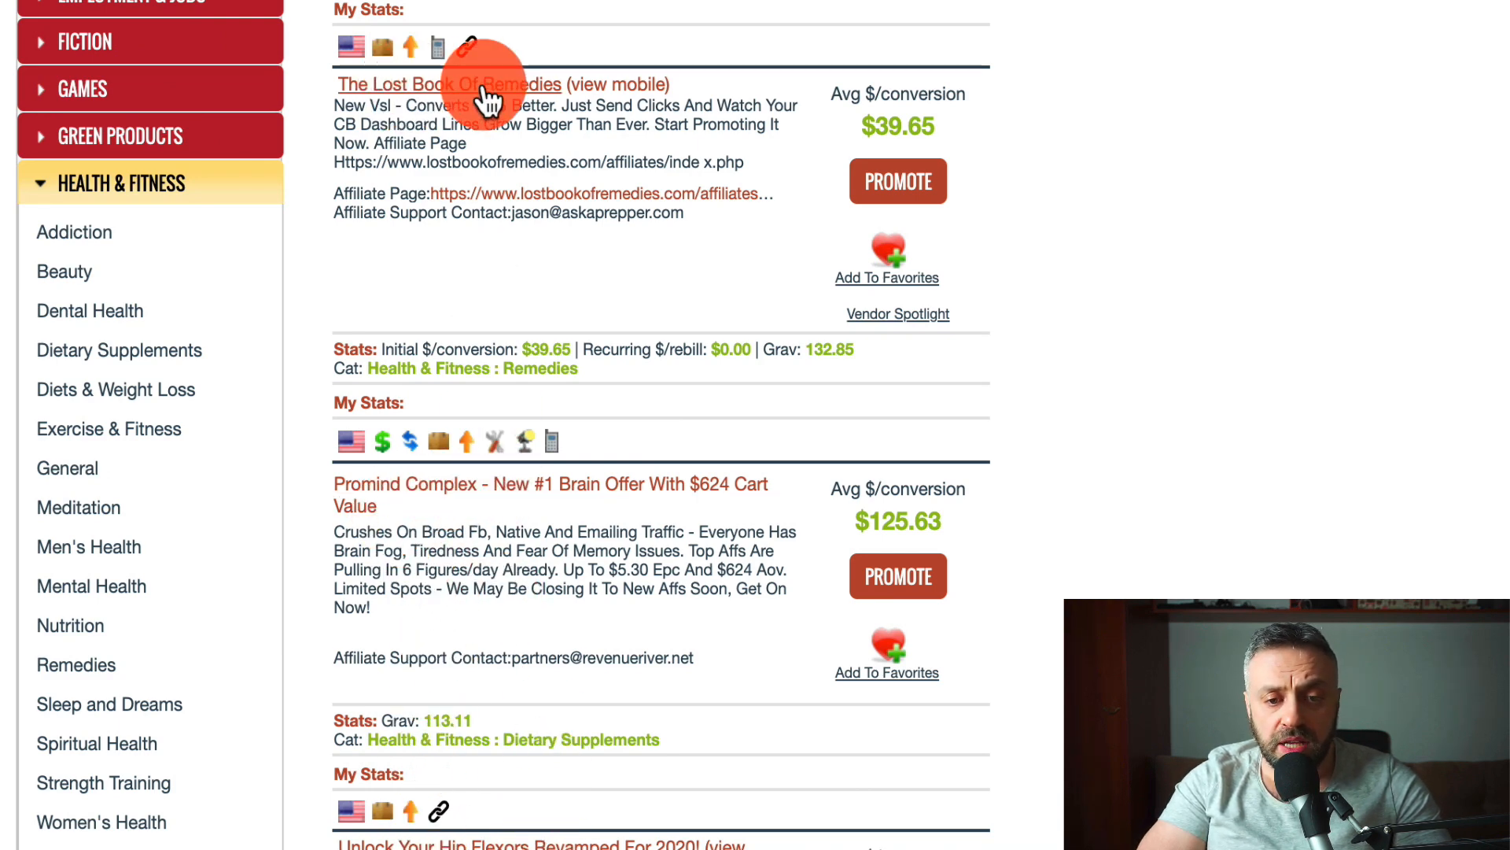
pyautogui.scroll(3, 482, 94)
pyautogui.scroll(3, 482, 94)
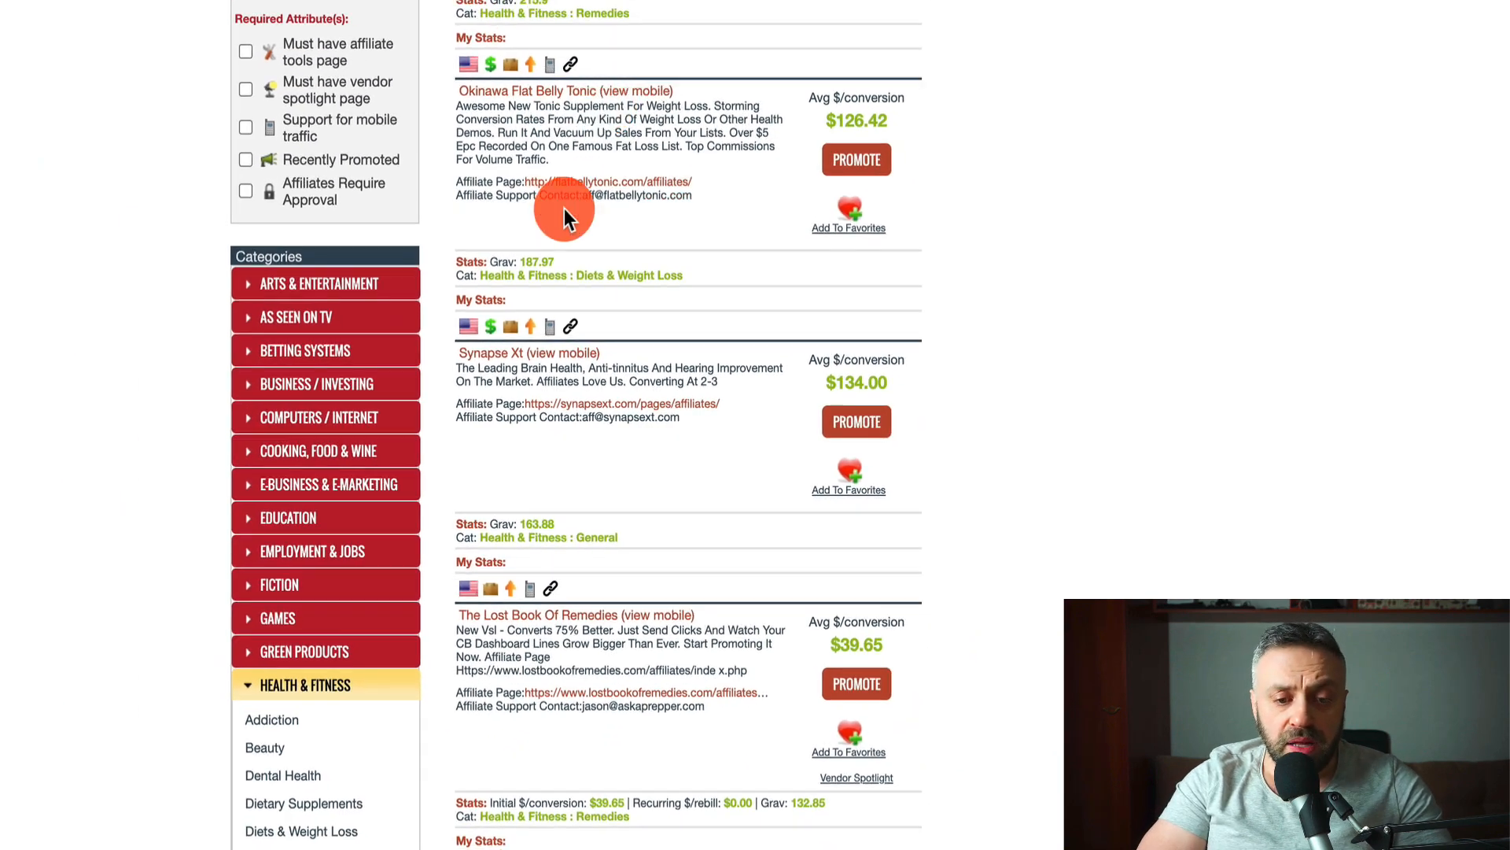
pyautogui.scroll(-10, 564, 209)
pyautogui.scroll(-4, 560, 472)
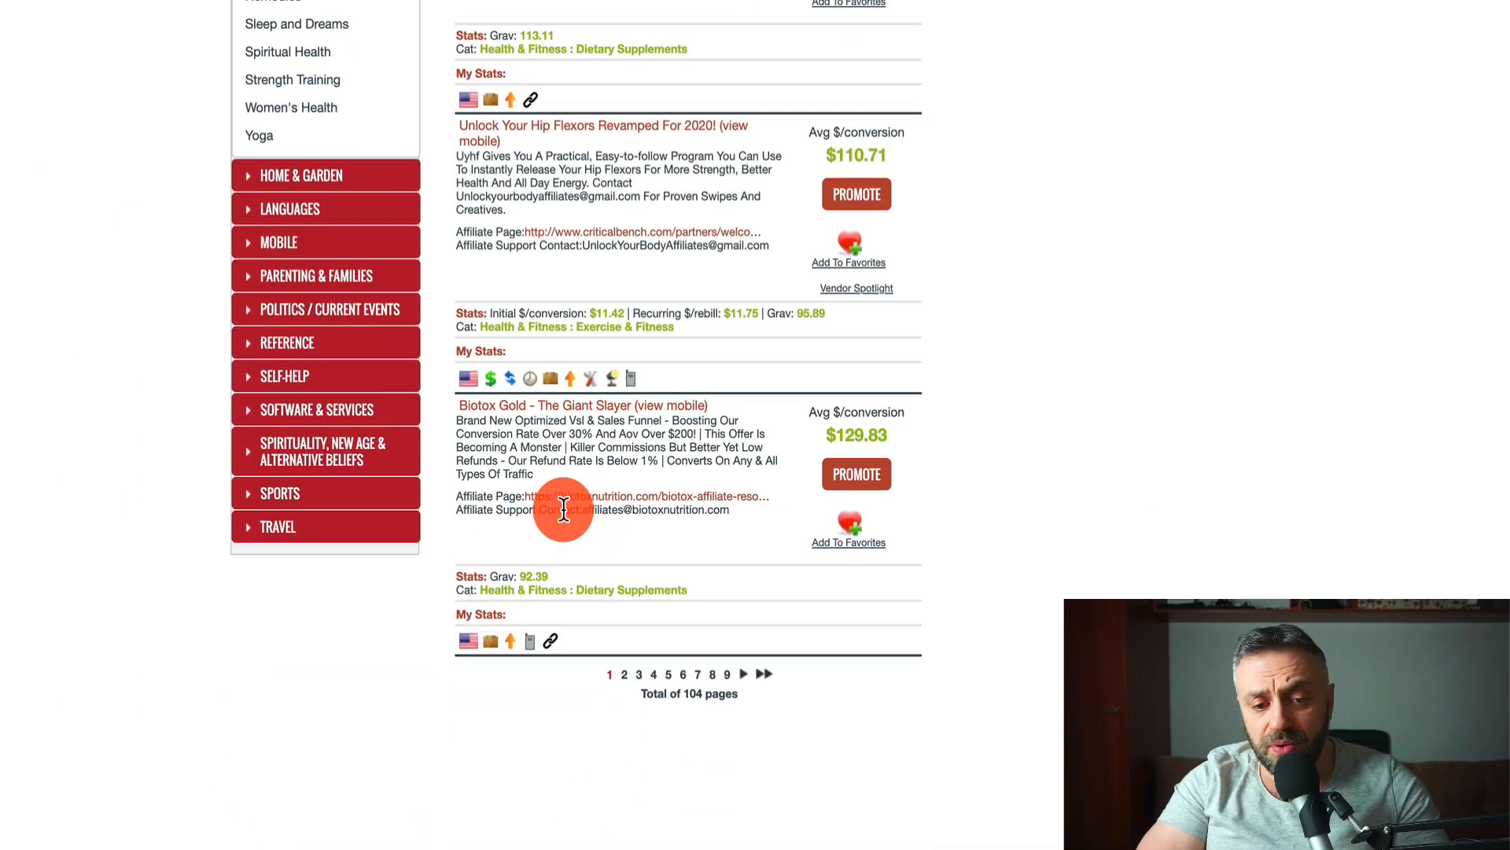
# - Show page 2 of the Health & Fitness results, including Carbofix and Cinderella Solution
pyautogui.click(625, 678)
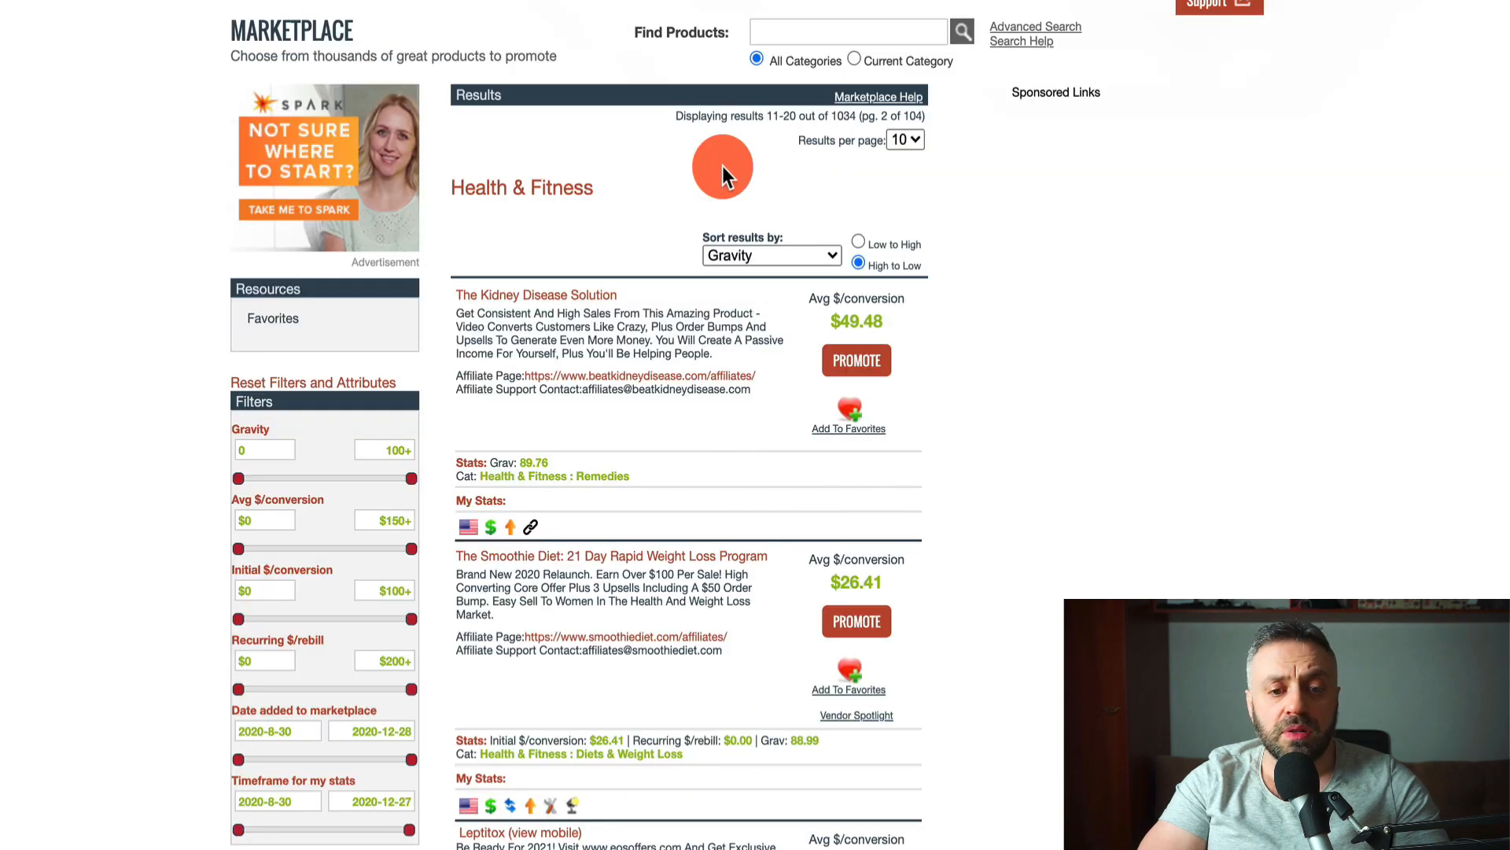
pyautogui.scroll(-5, 586, 409)
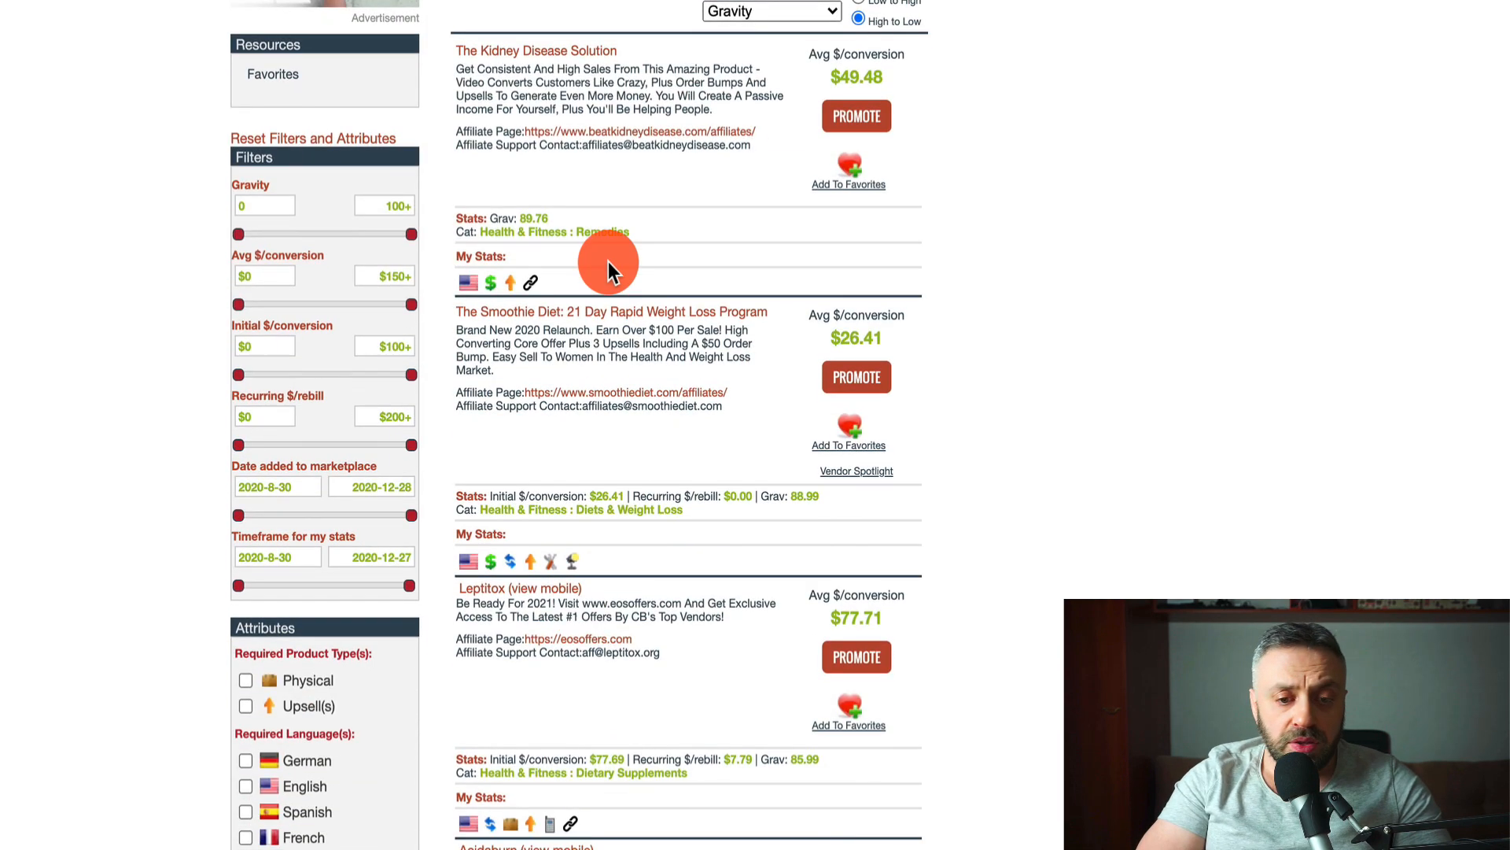
pyautogui.scroll(-5, 591, 314)
pyautogui.scroll(1, 590, 304)
pyautogui.scroll(-10, 600, 294)
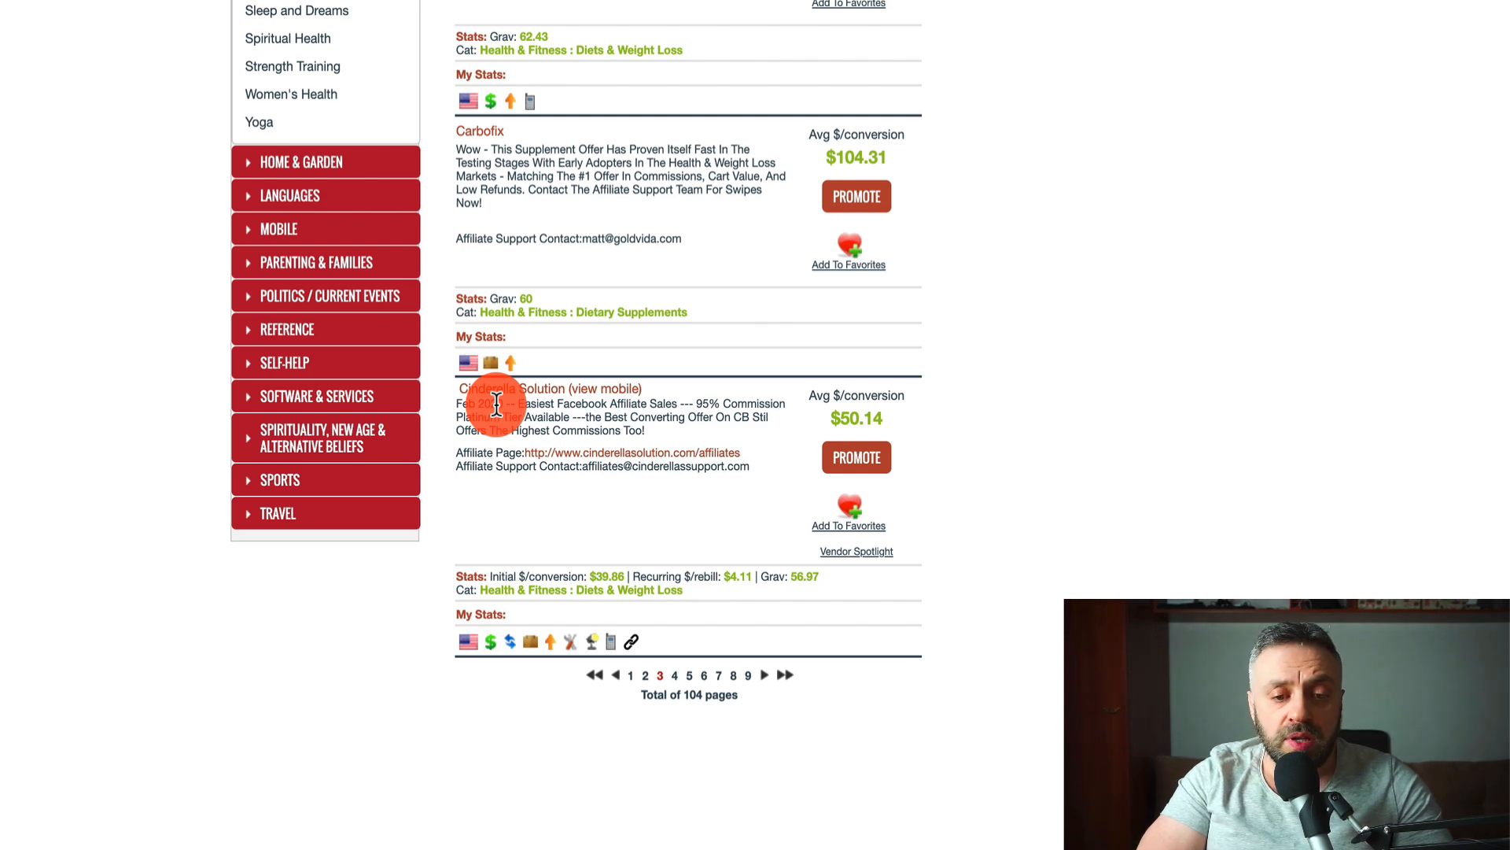
# - Generate a HopLink for the product's Default landing page and copy it to the clipboard
pyautogui.click(859, 456)
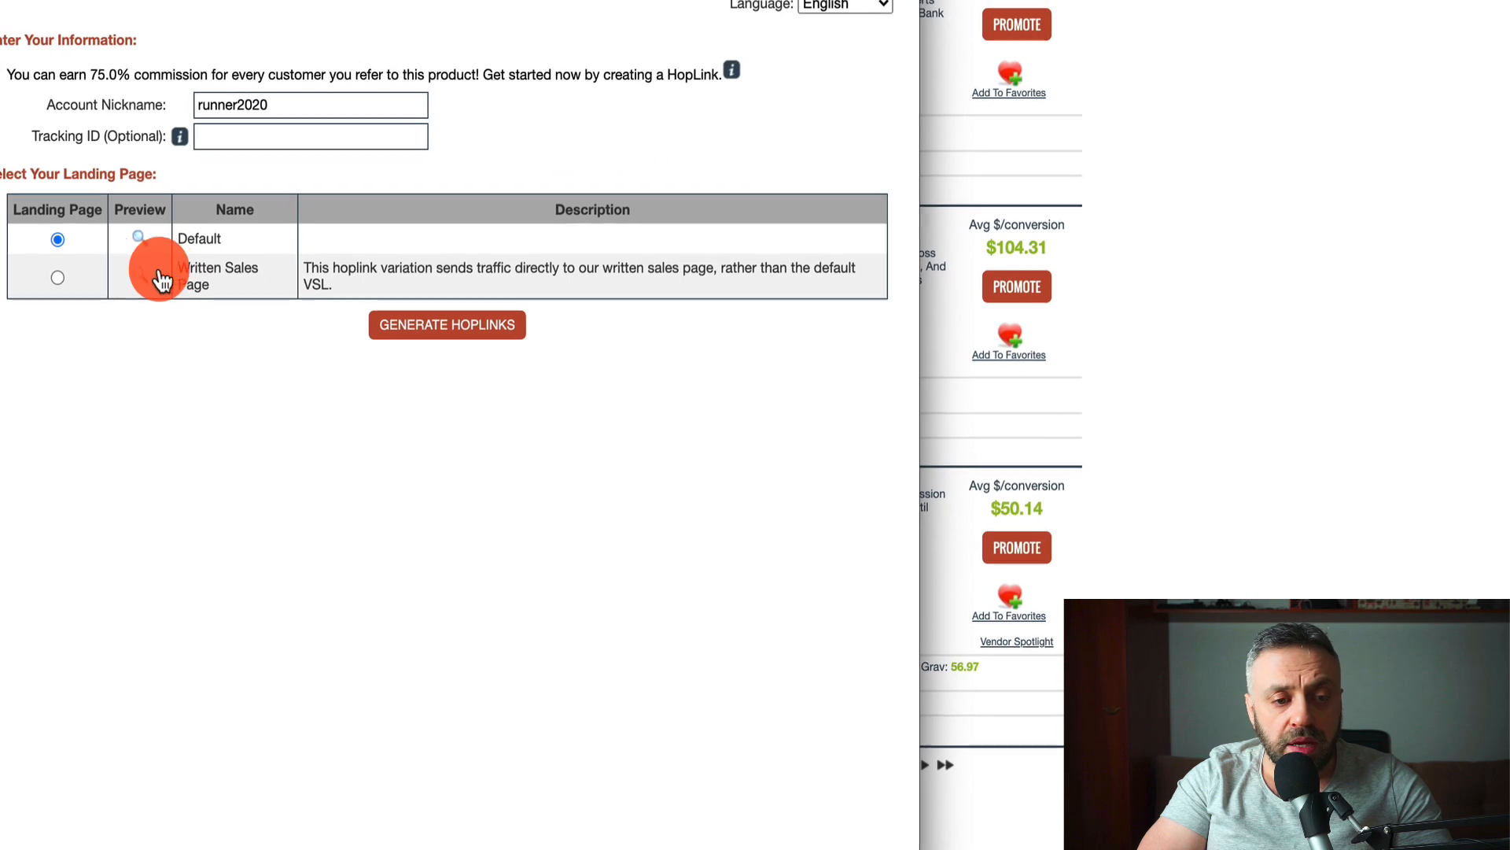
pyautogui.click(82, 291)
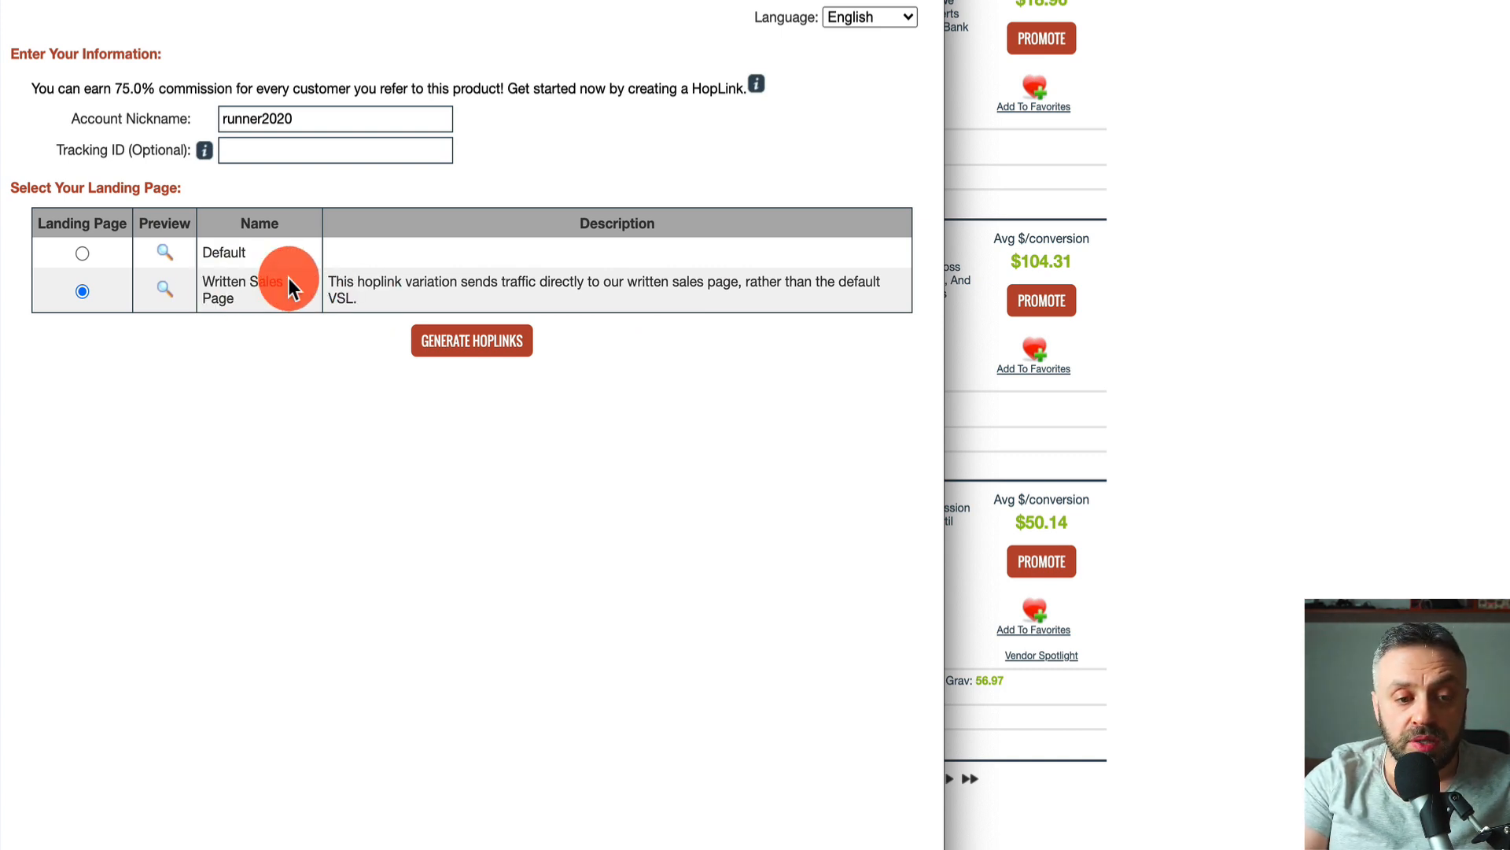
pyautogui.click(83, 252)
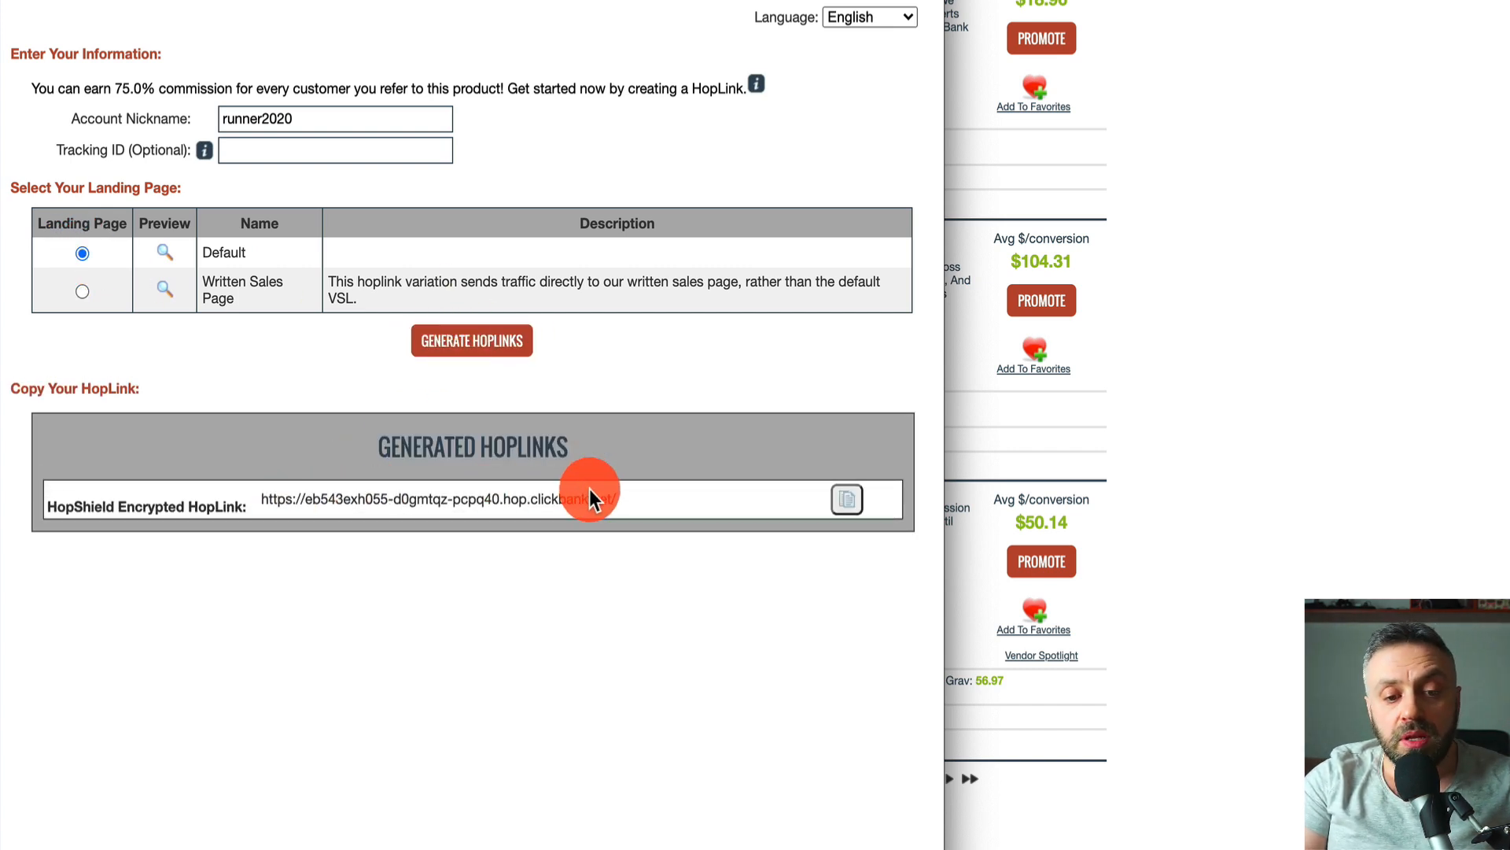
pyautogui.click(847, 499)
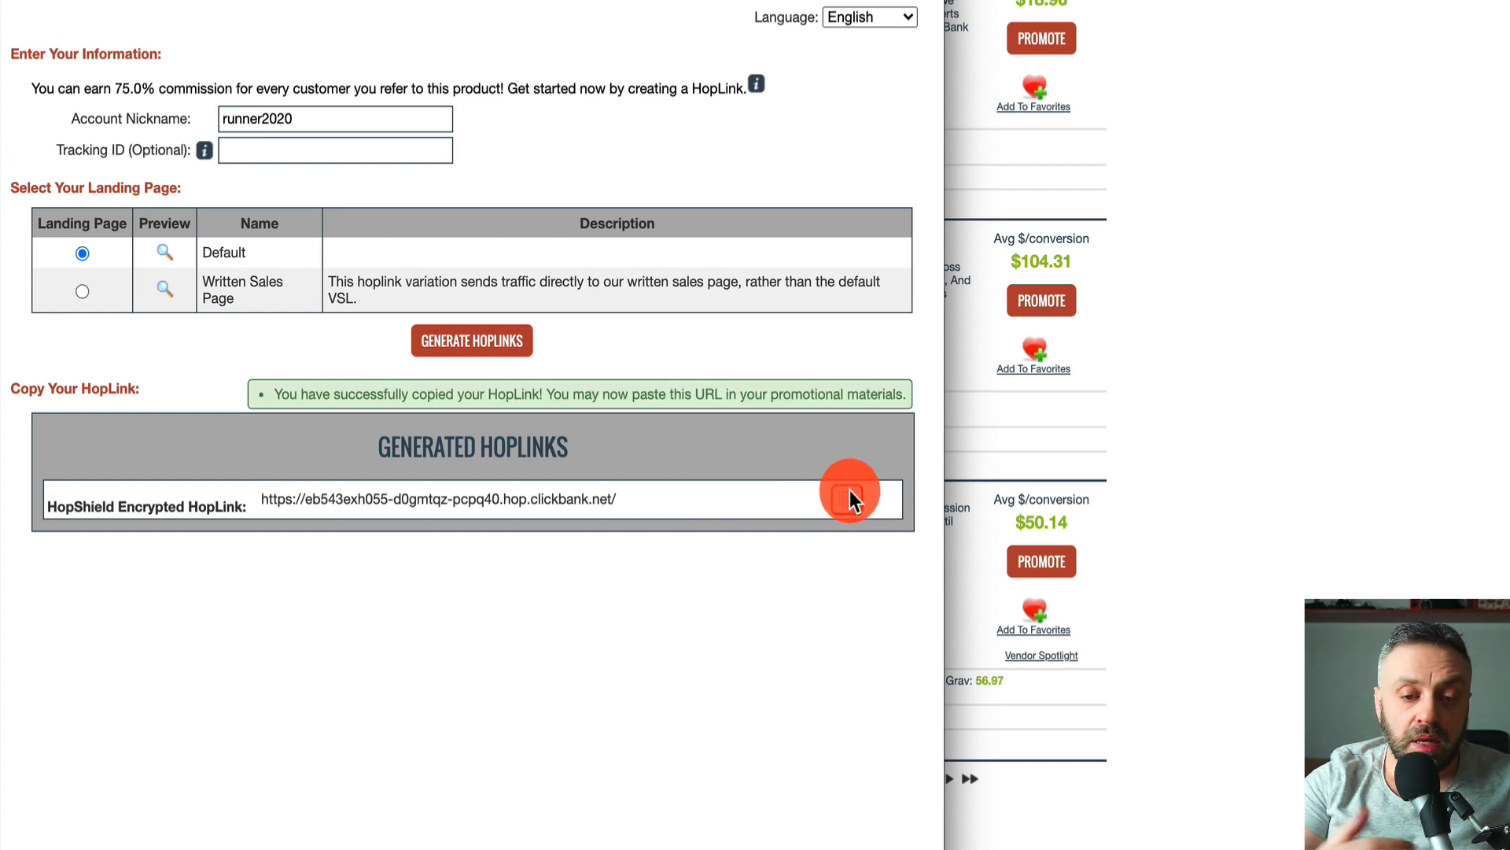
pyautogui.press('super+w')
pyautogui.click(1387, 298)
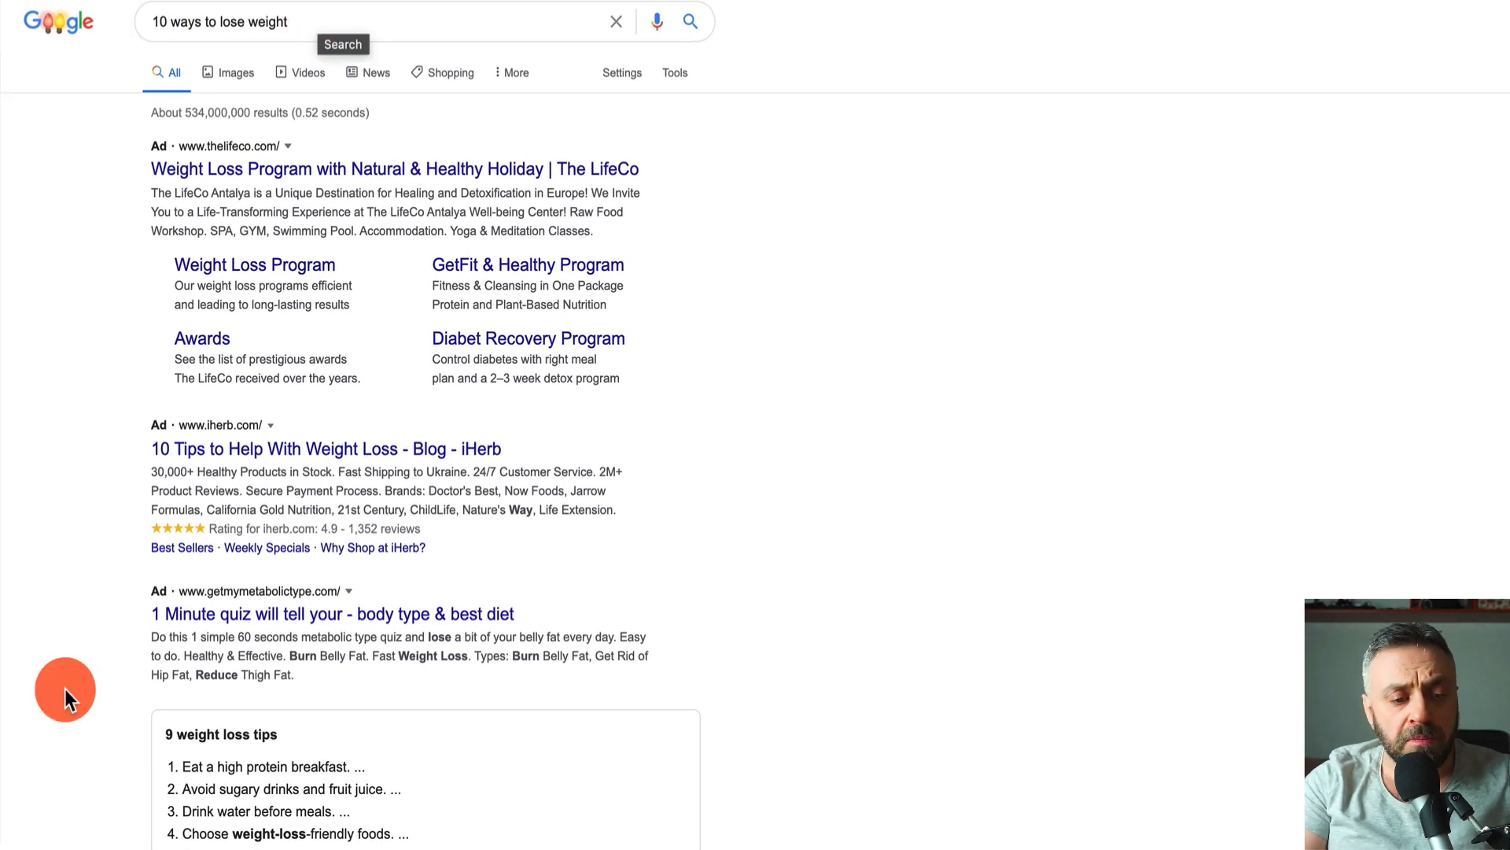
# - Open WebMD's '10 Ways to Lose Weight Without Dieting' article from the Google results
pyautogui.scroll(-8, 64, 687)
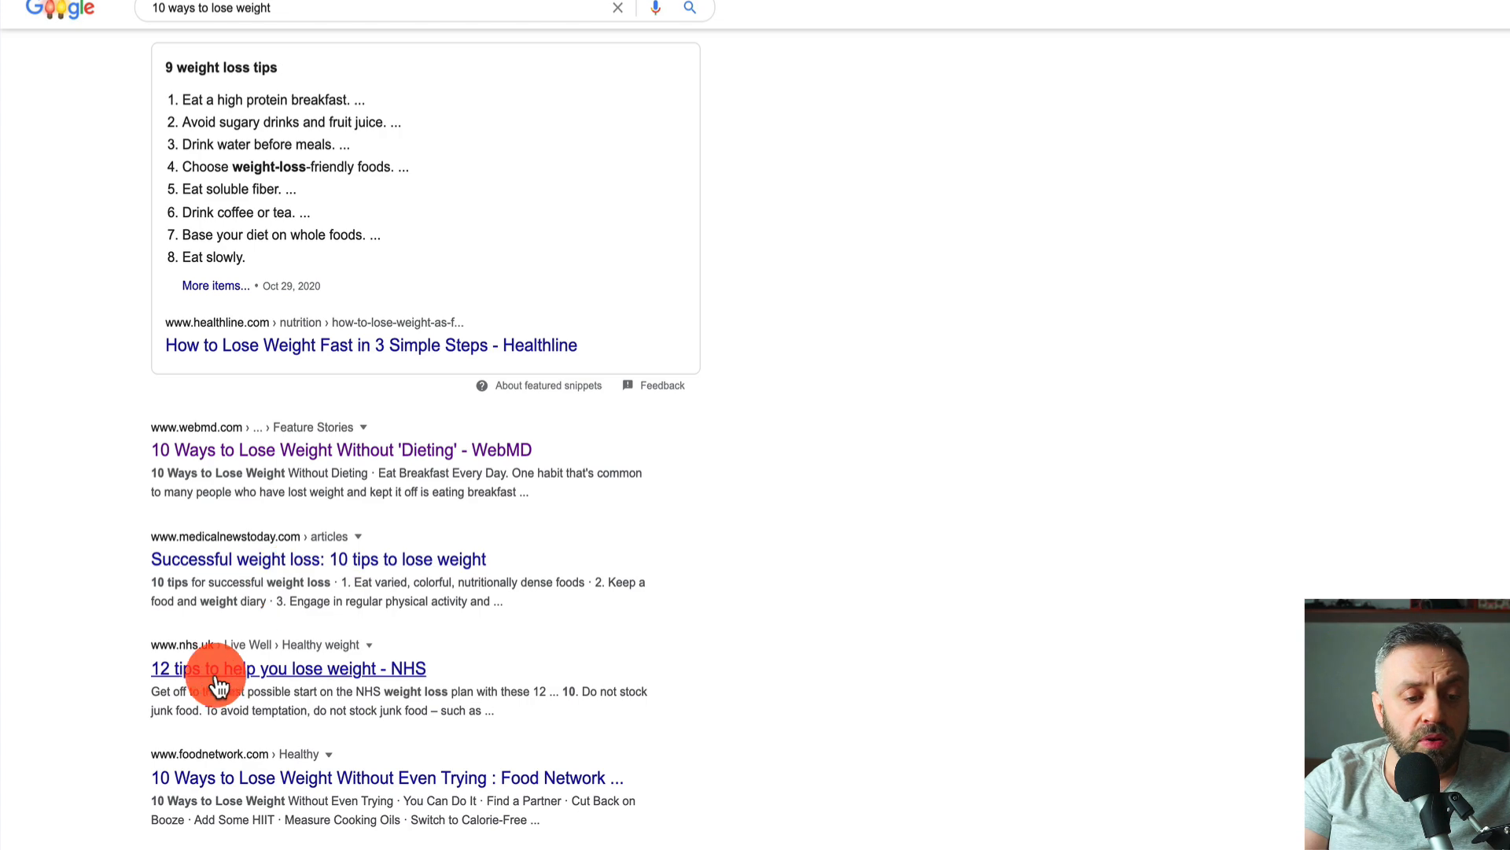
pyautogui.scroll(-2, 137, 786)
pyautogui.scroll(2, 137, 786)
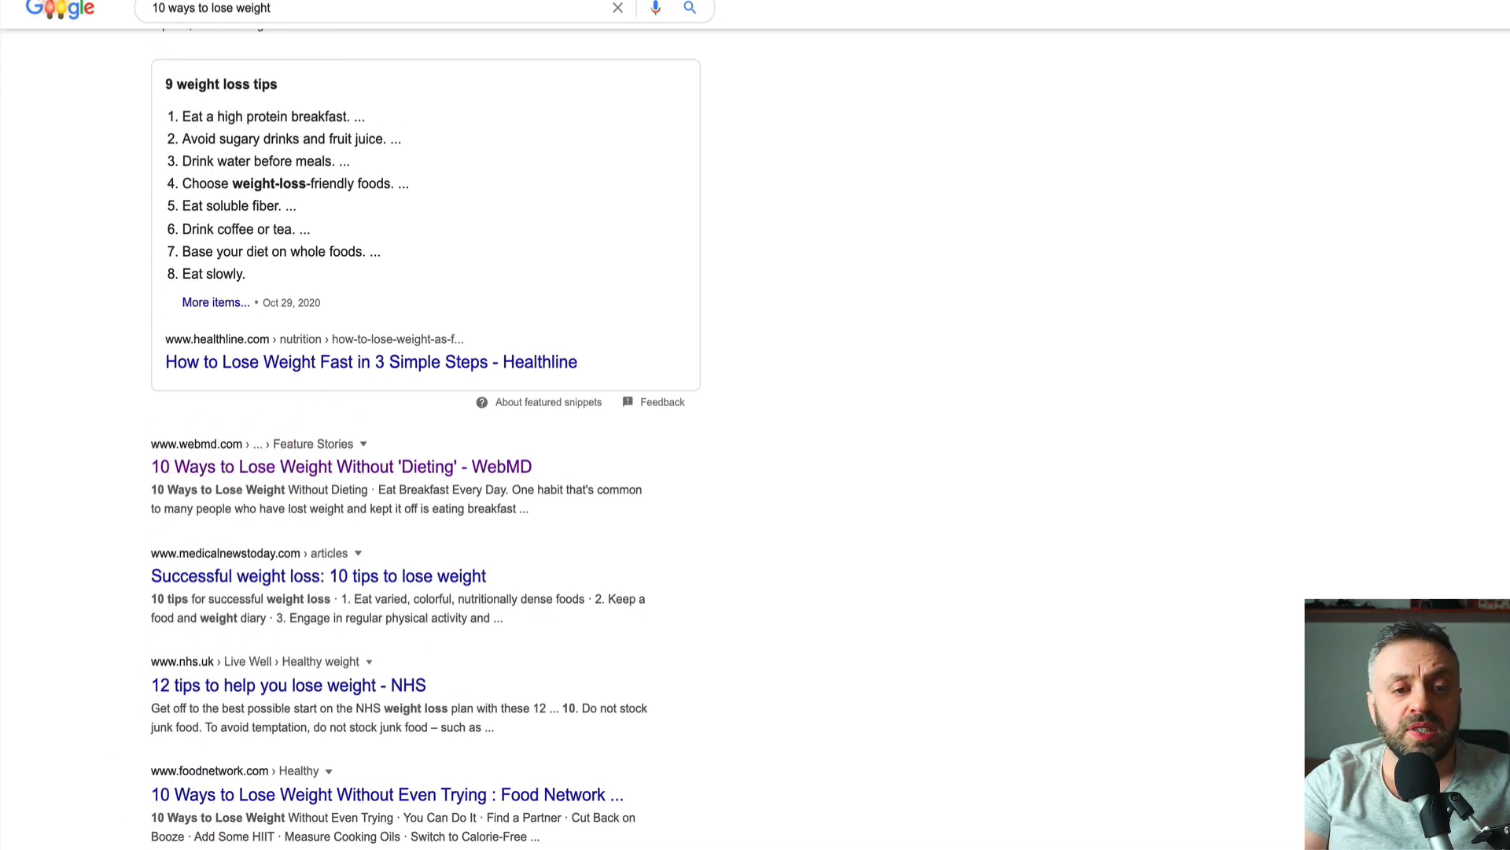
pyautogui.click(611, 2)
pyautogui.scroll(-3, 543, 322)
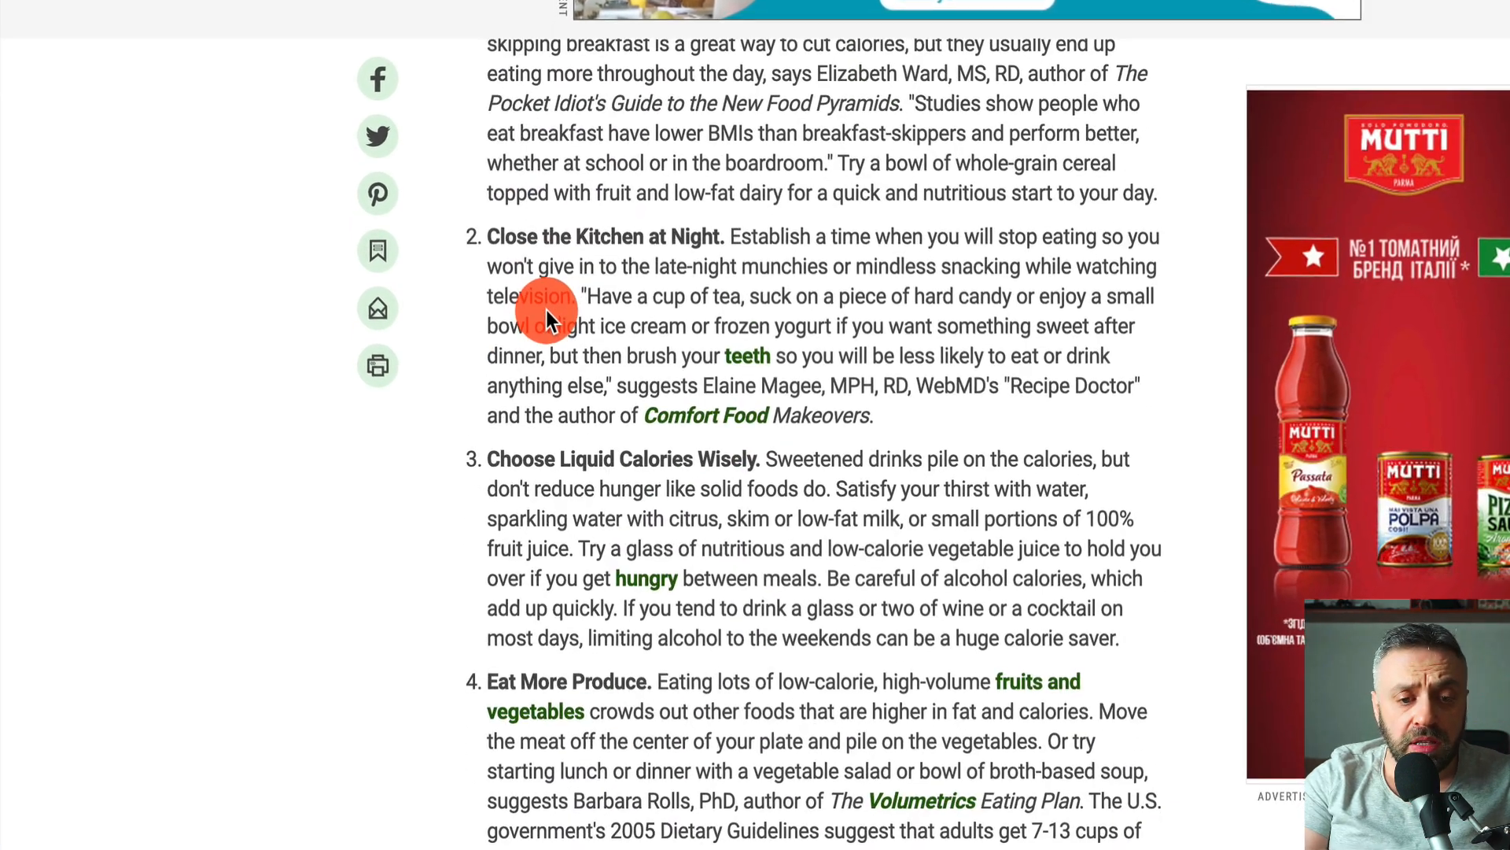
pyautogui.scroll(3, 549, 299)
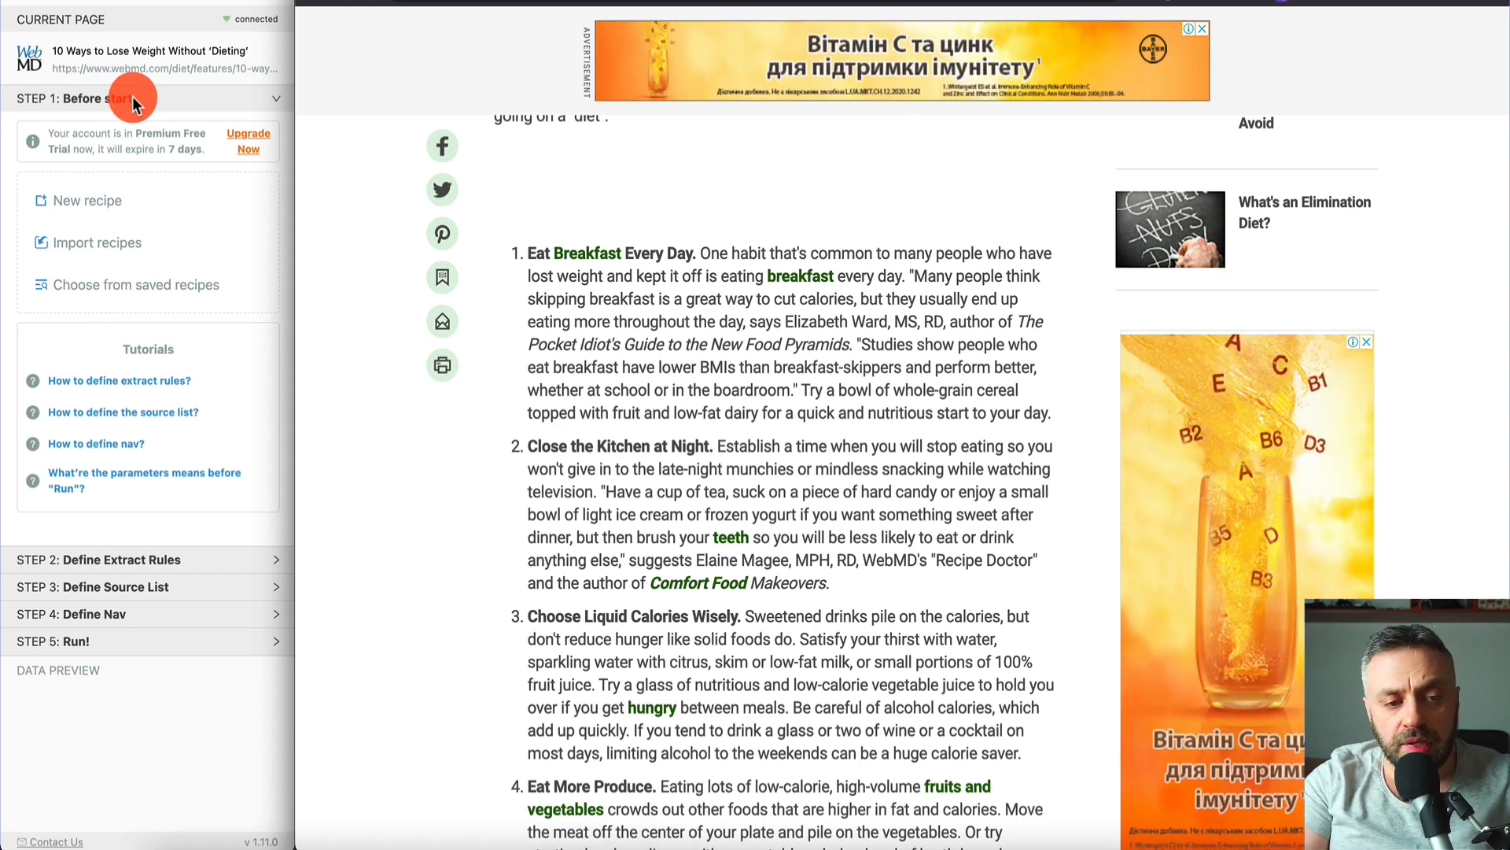
# - Start a new multi-row recipe and select the first tip paragraph, 'Eat Breakfast Every Day'
pyautogui.click(100, 196)
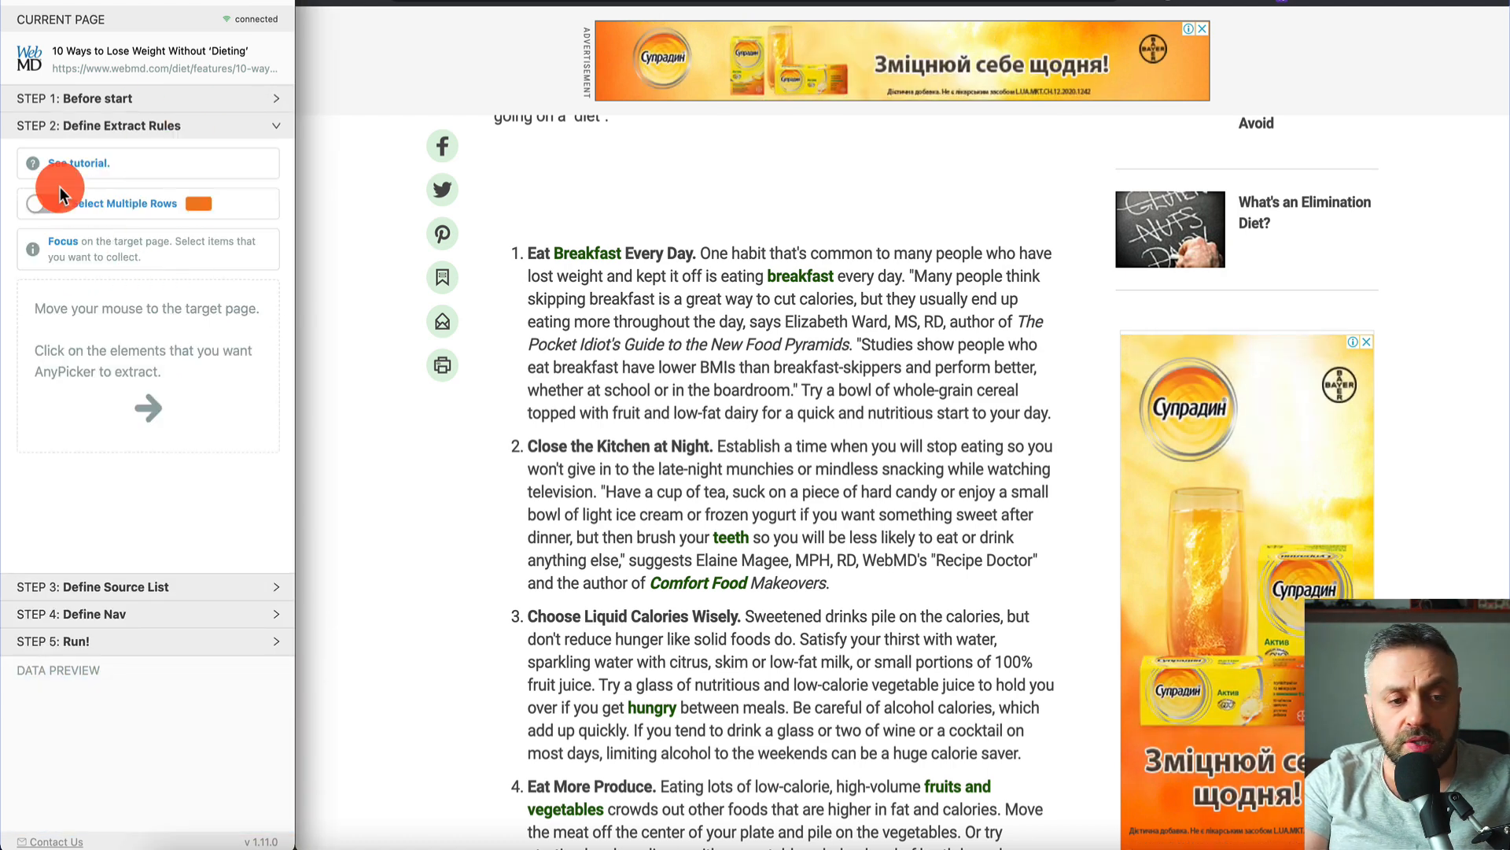
pyautogui.click(57, 210)
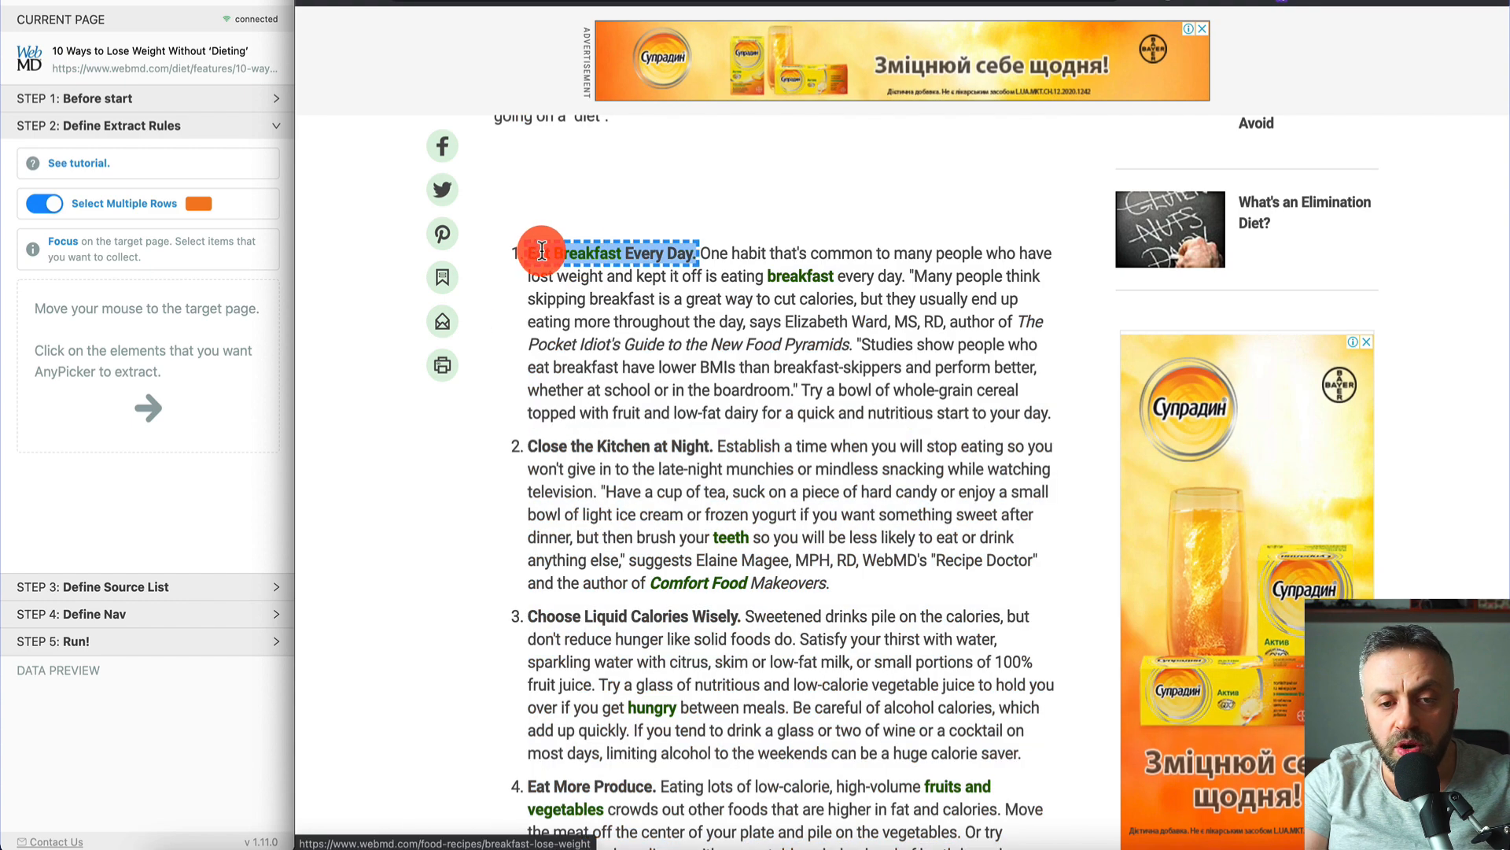
pyautogui.click(617, 279)
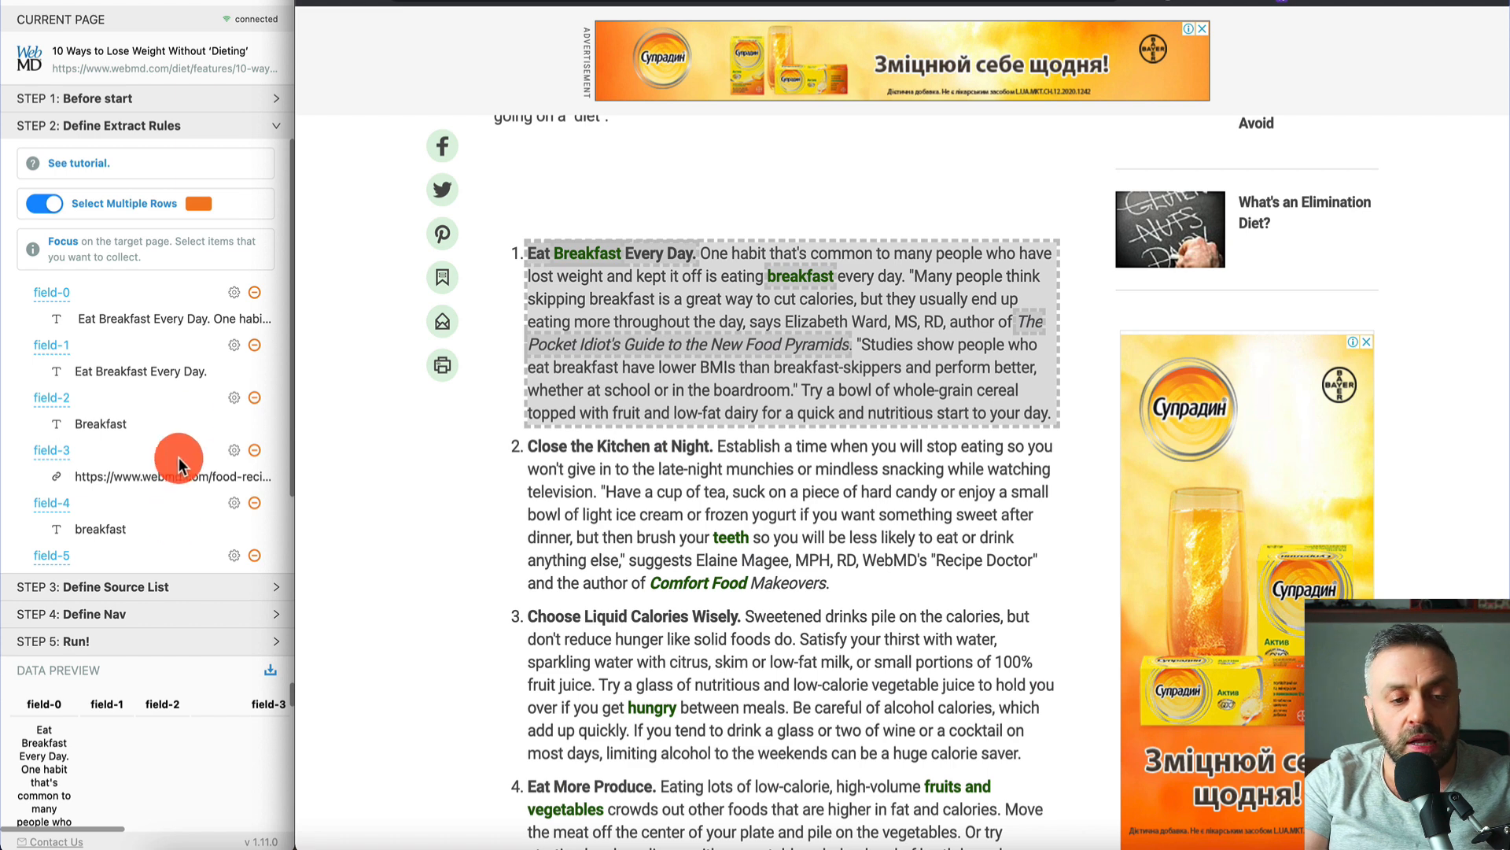
# - Delete fields 1 through 6, leaving only field-0 with the full tip text
pyautogui.click(254, 346)
pyautogui.click(255, 346)
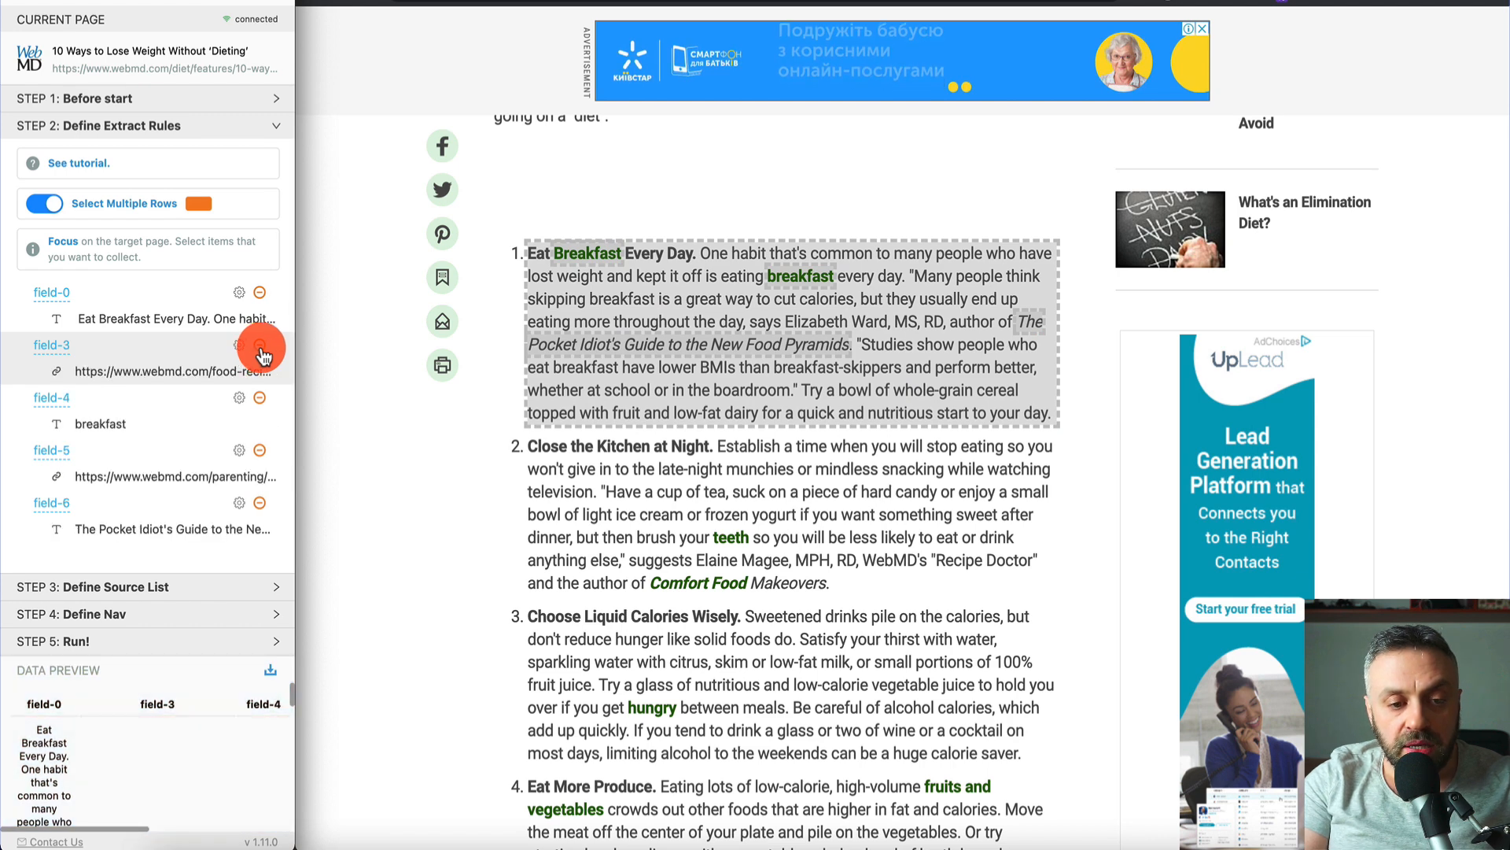
pyautogui.click(257, 346)
pyautogui.click(259, 346)
pyautogui.click(260, 346)
pyautogui.click(261, 347)
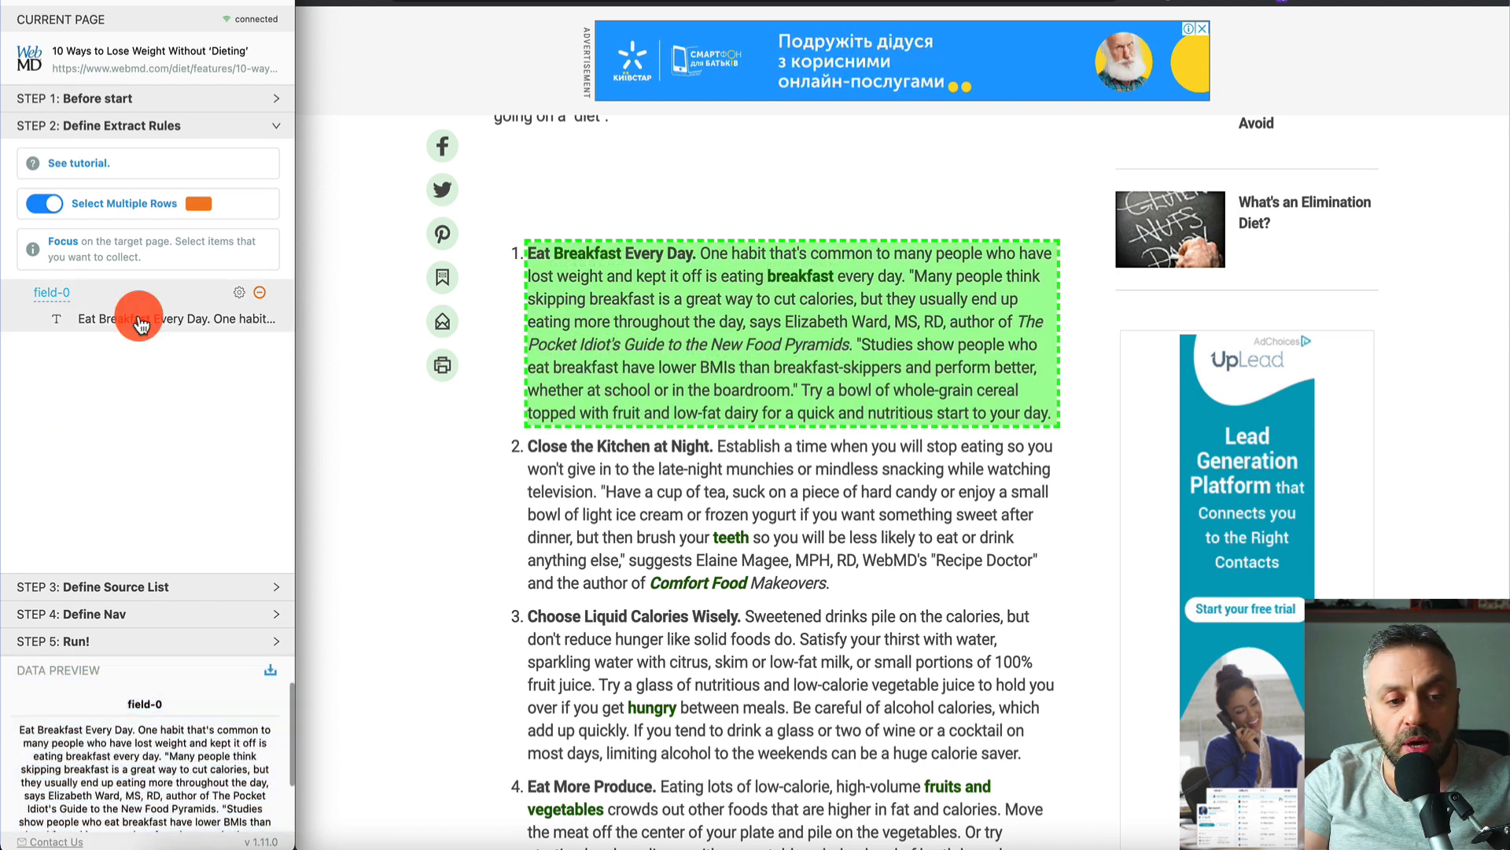
pyautogui.scroll(-3, 178, 770)
pyautogui.scroll(3, 178, 767)
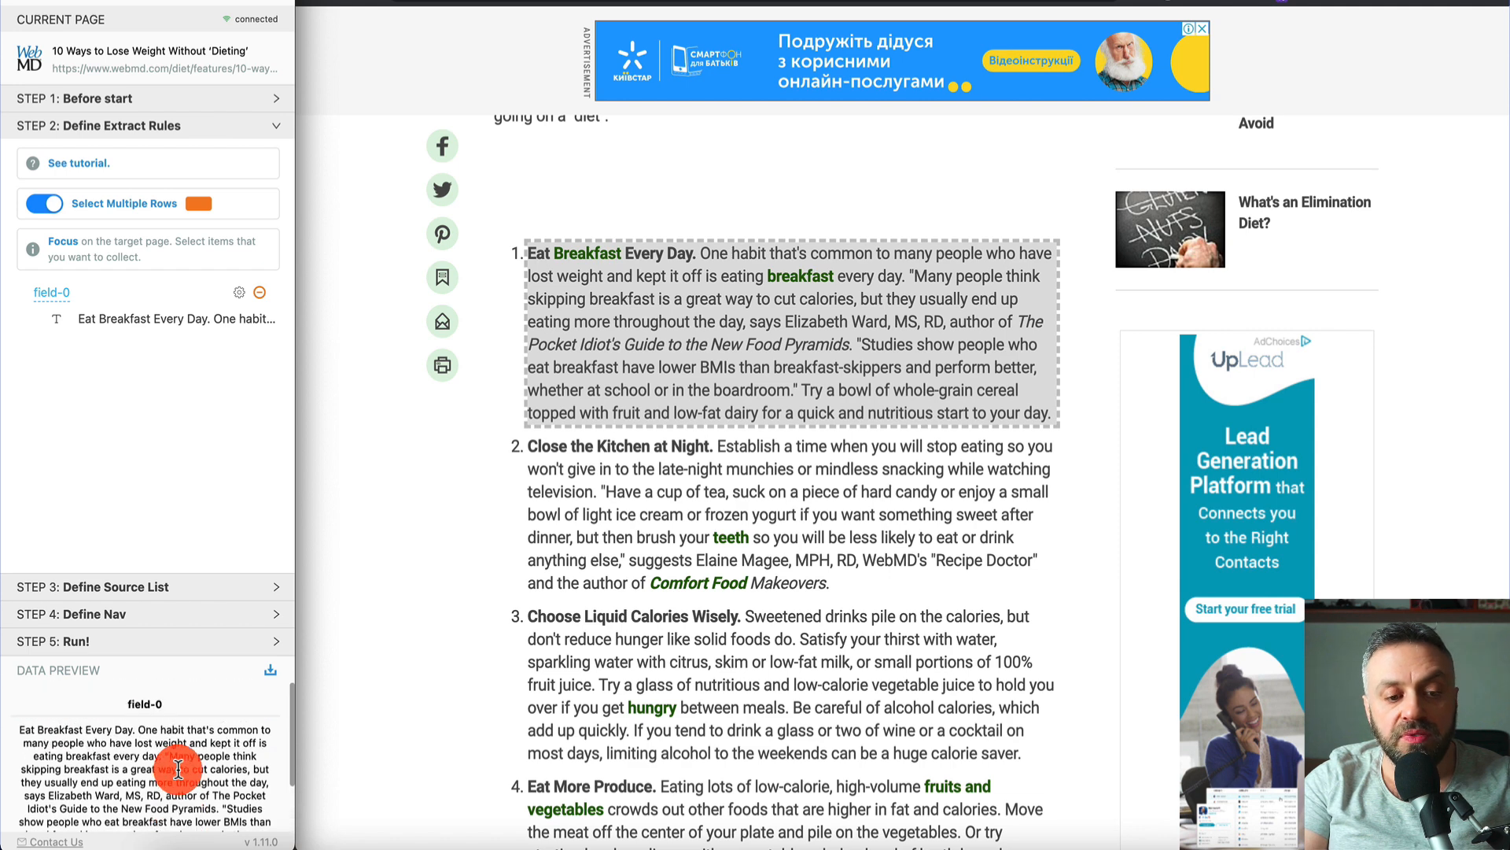
# - Go through Steps 3–5, keeping 5 tabs and a 2-second wait, and build the task
pyautogui.click(148, 590)
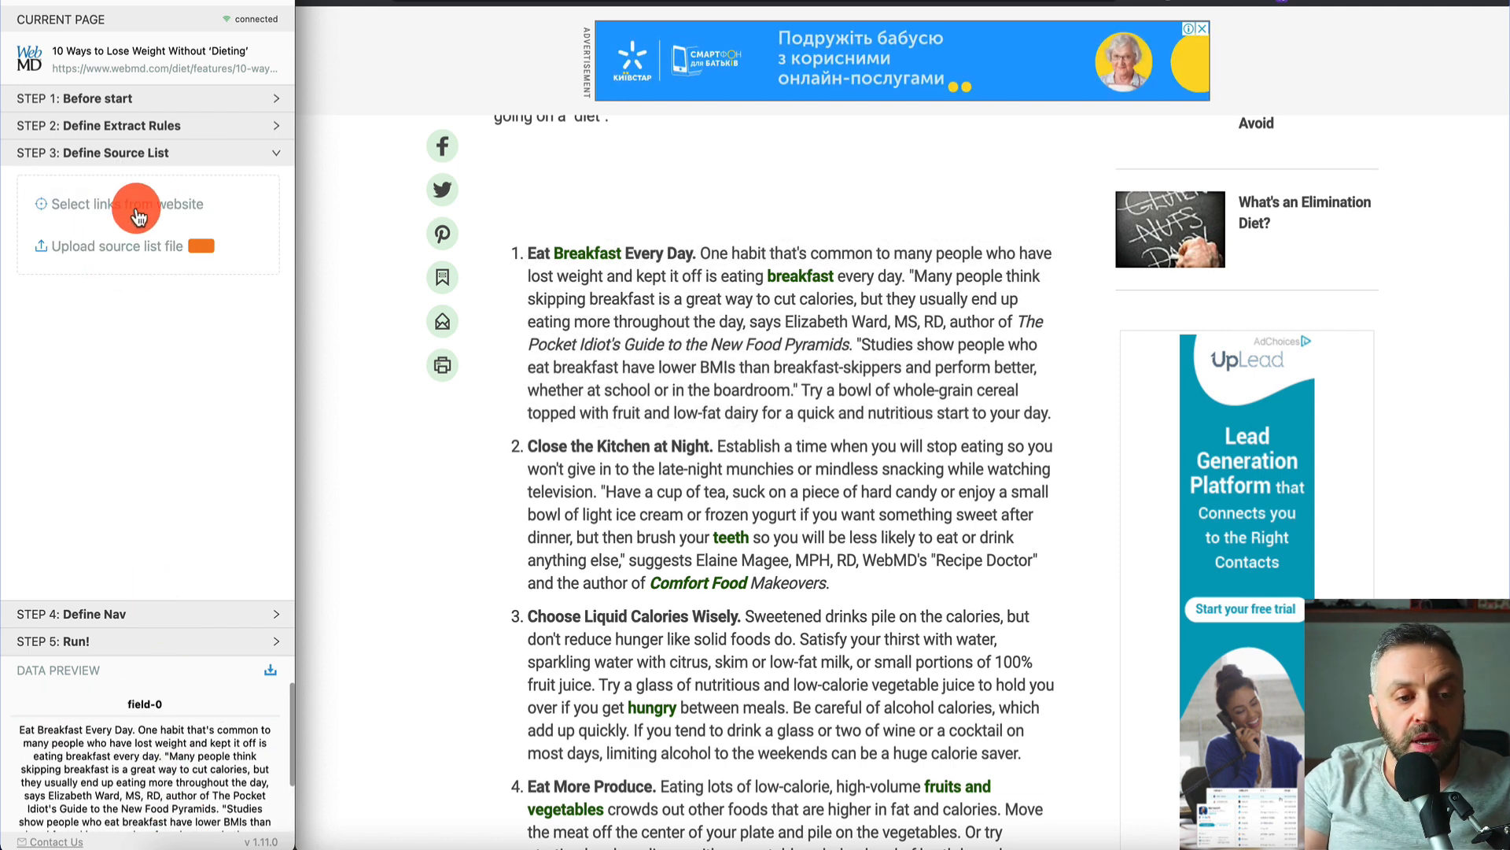
pyautogui.click(111, 621)
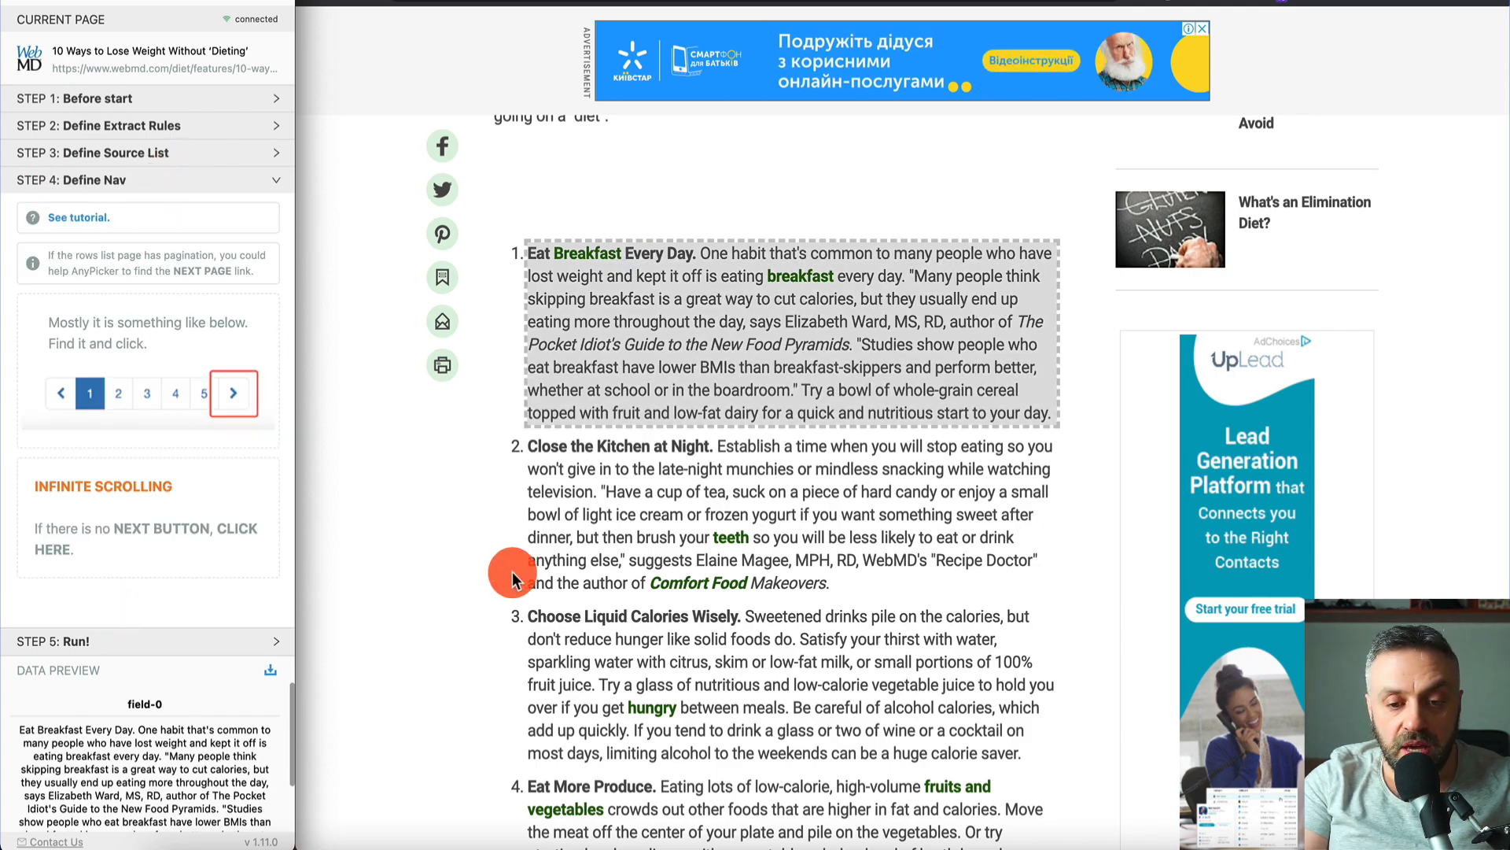
pyautogui.scroll(-15, 512, 571)
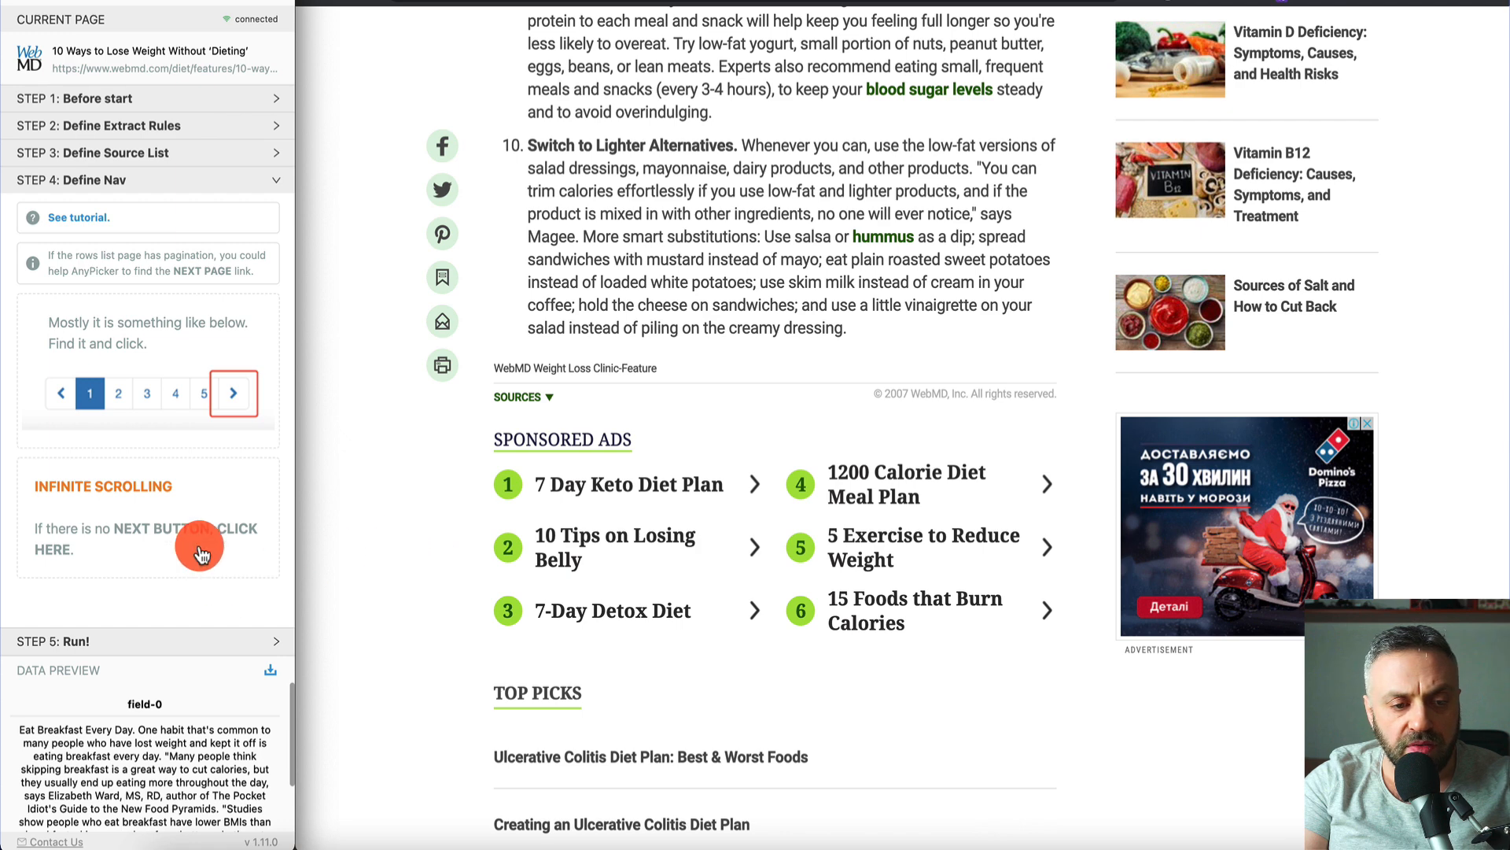
pyautogui.click(137, 641)
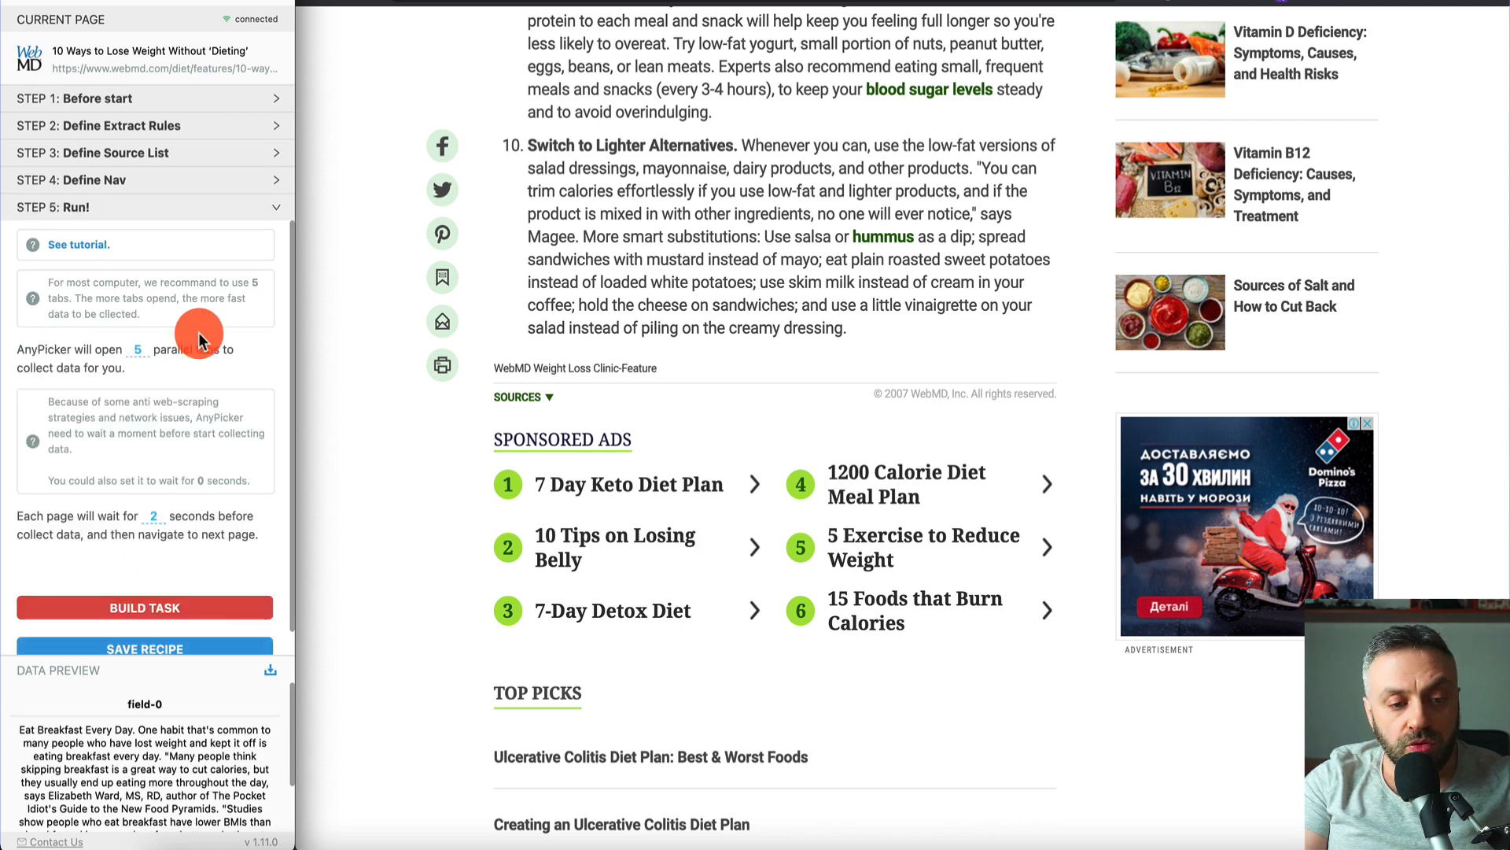
pyautogui.scroll(-1, 201, 481)
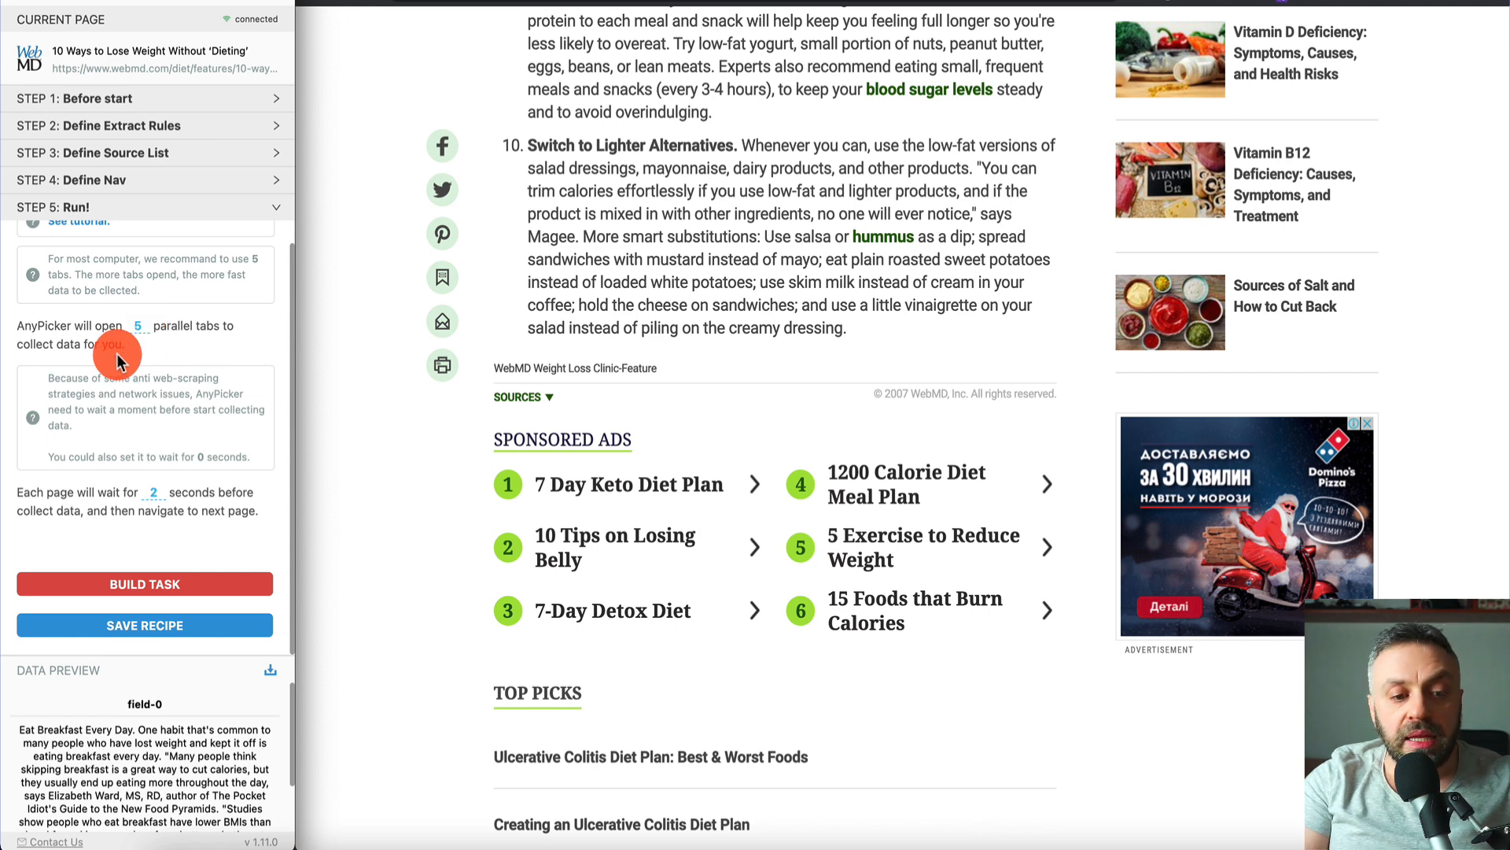
pyautogui.click(153, 583)
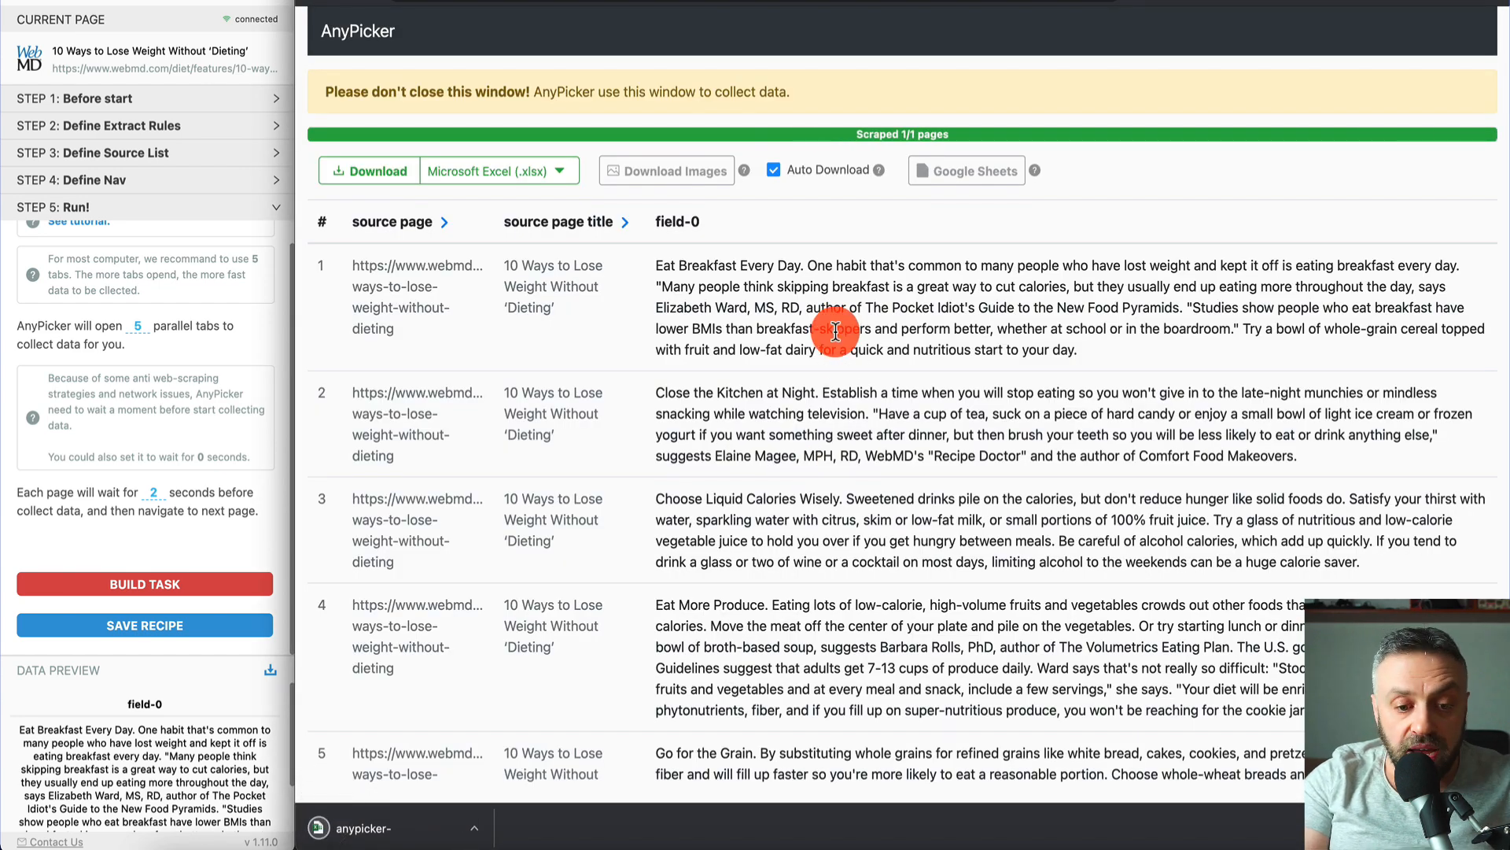
# - Review the scraped tip rows in the results table with Excel auto-download enabled
pyautogui.scroll(-8, 835, 330)
pyautogui.scroll(8, 835, 330)
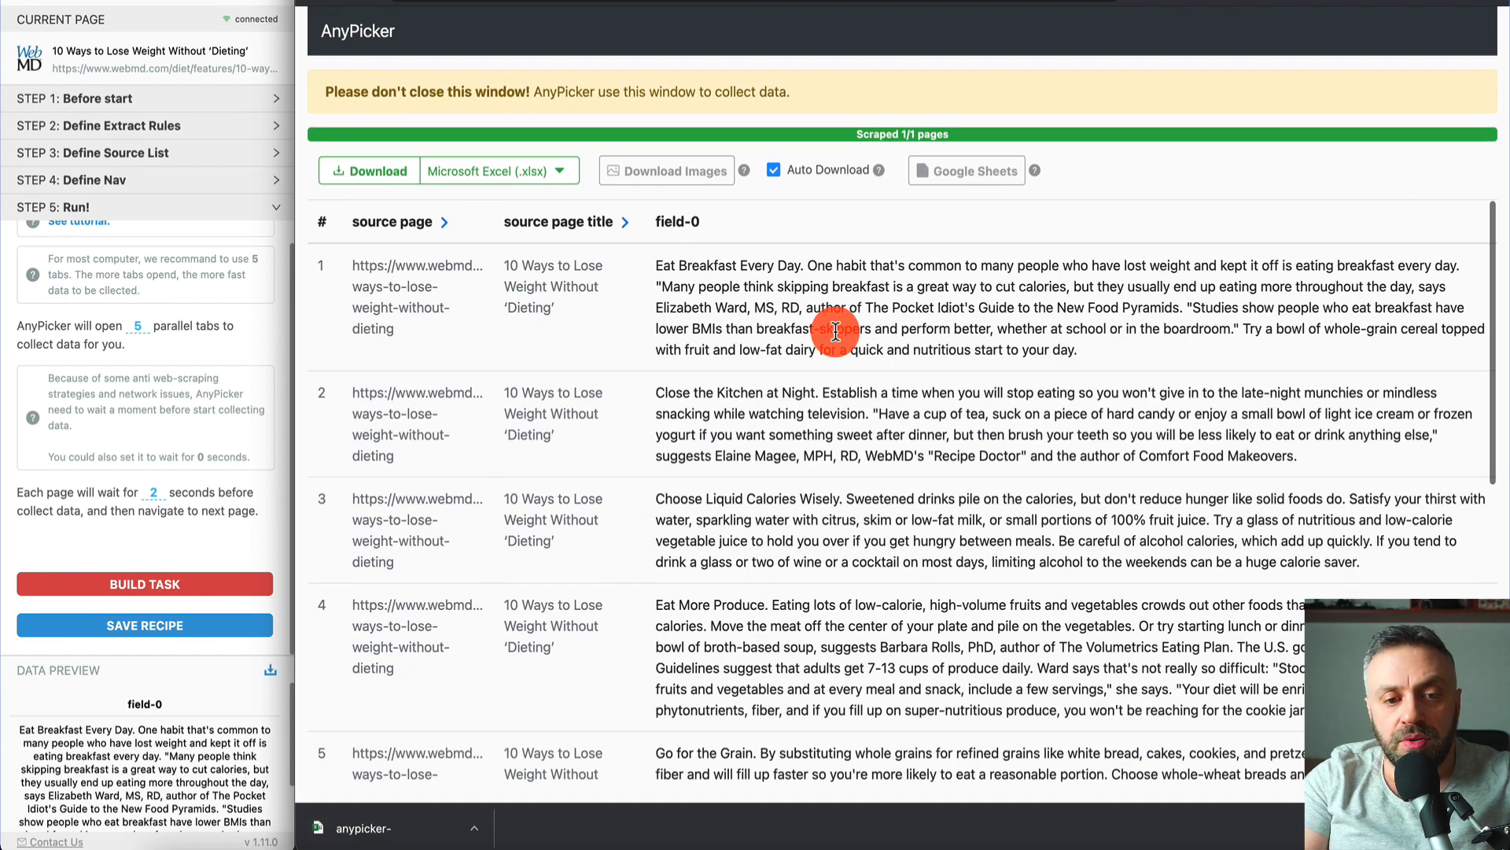
pyautogui.scroll(-8, 472, 324)
pyautogui.scroll(8, 743, 339)
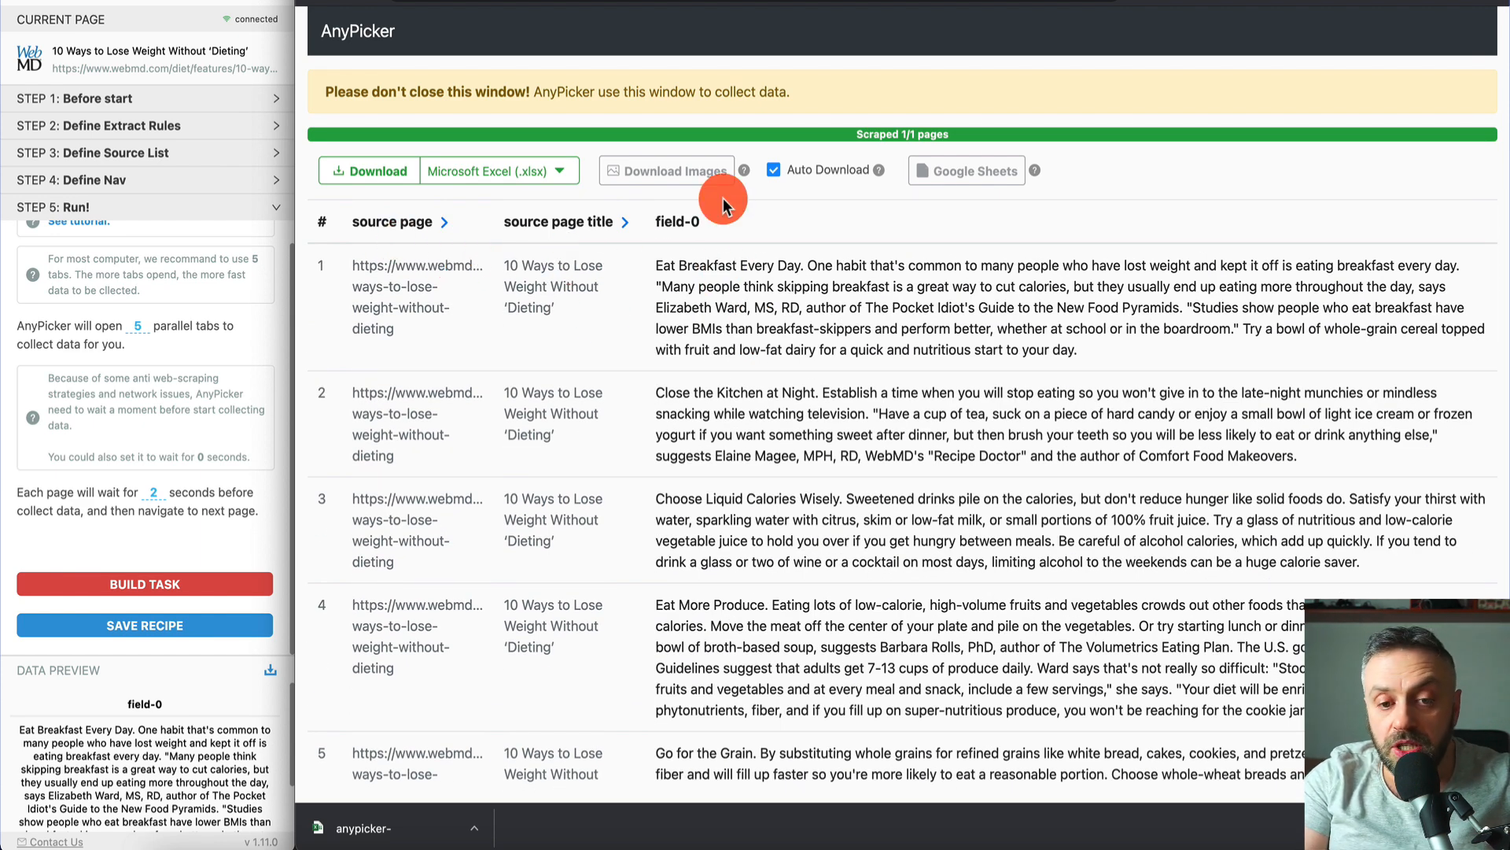
pyautogui.scroll(-1, 730, 553)
pyautogui.scroll(1, 730, 553)
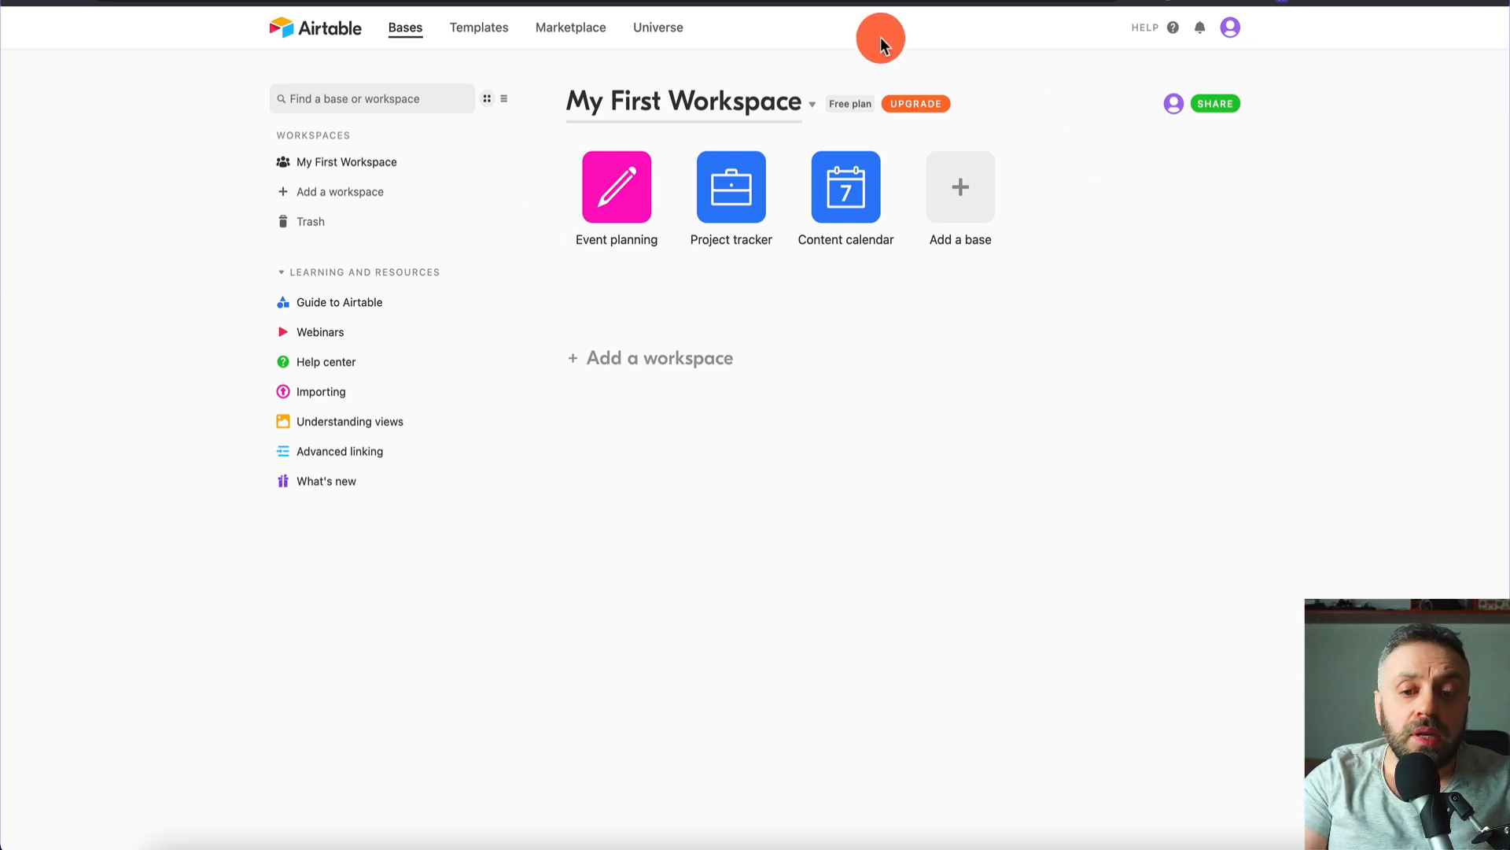
# - Add a new base by importing data from a Microsoft Excel (beta) file
pyautogui.click(975, 201)
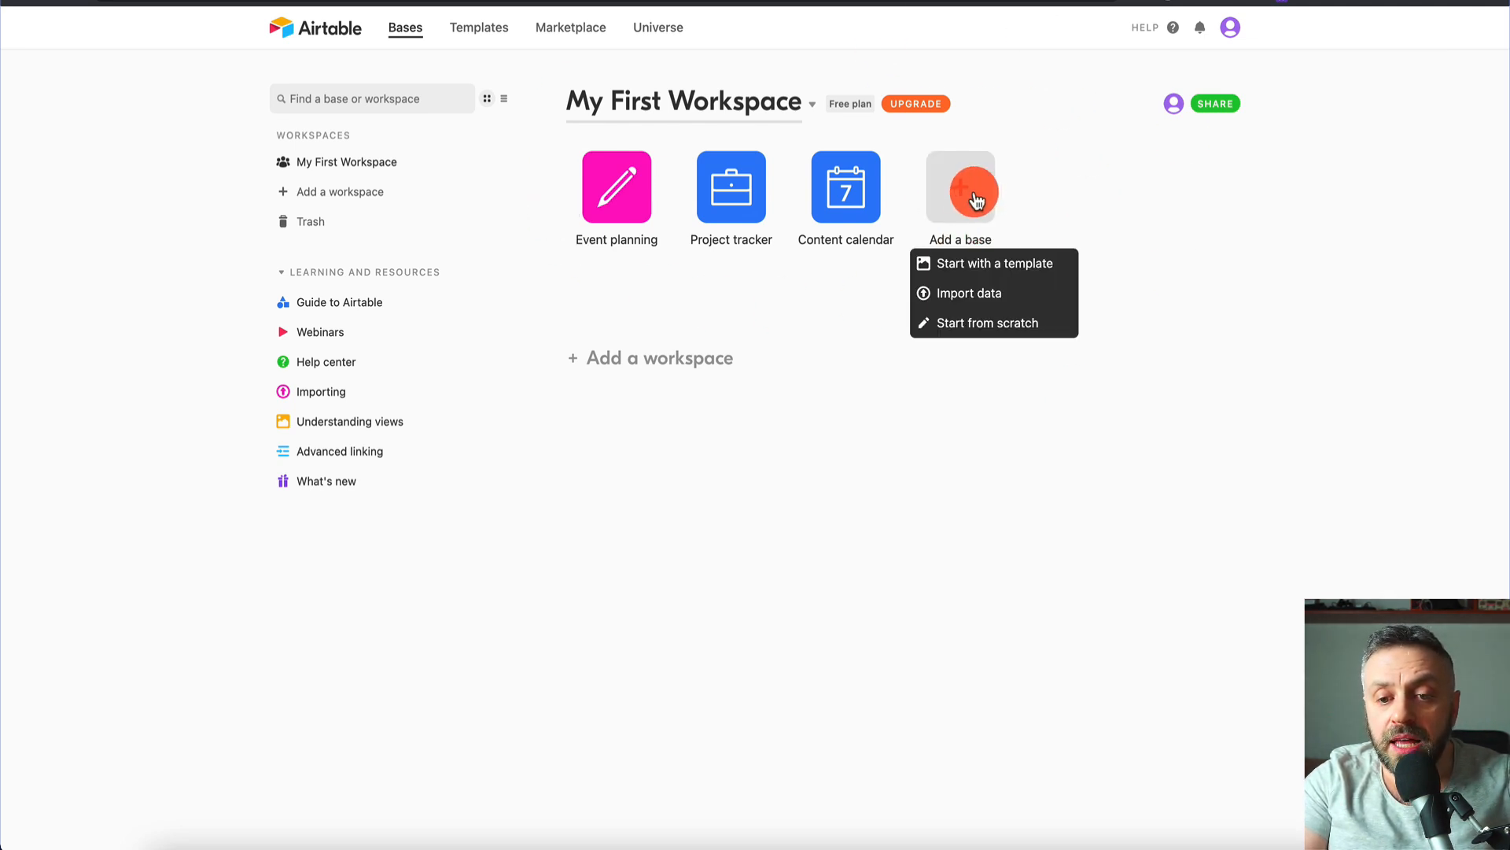
pyautogui.click(975, 299)
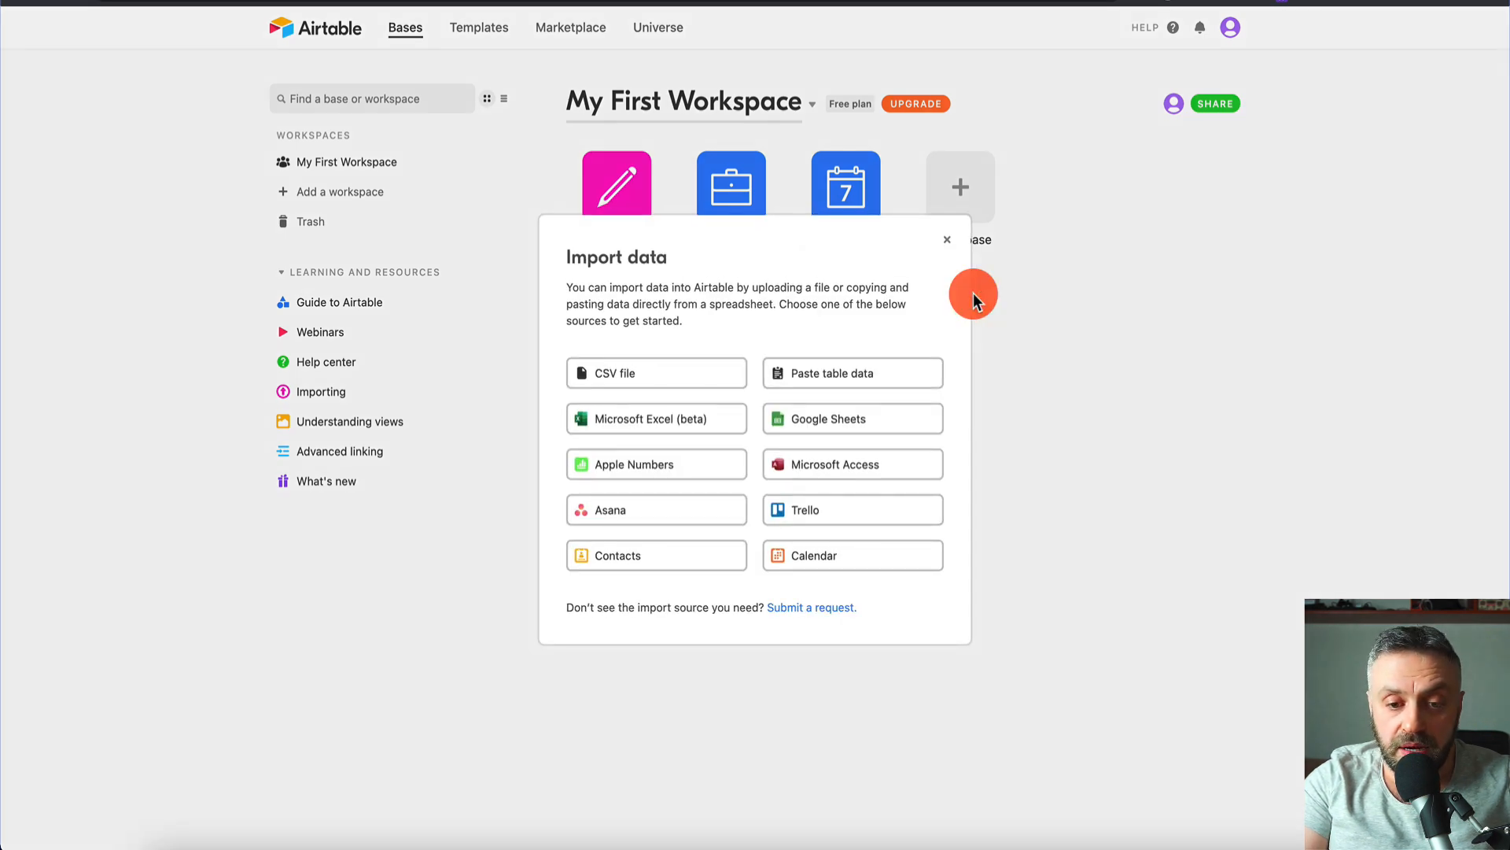
pyautogui.click(689, 425)
pyautogui.click(663, 484)
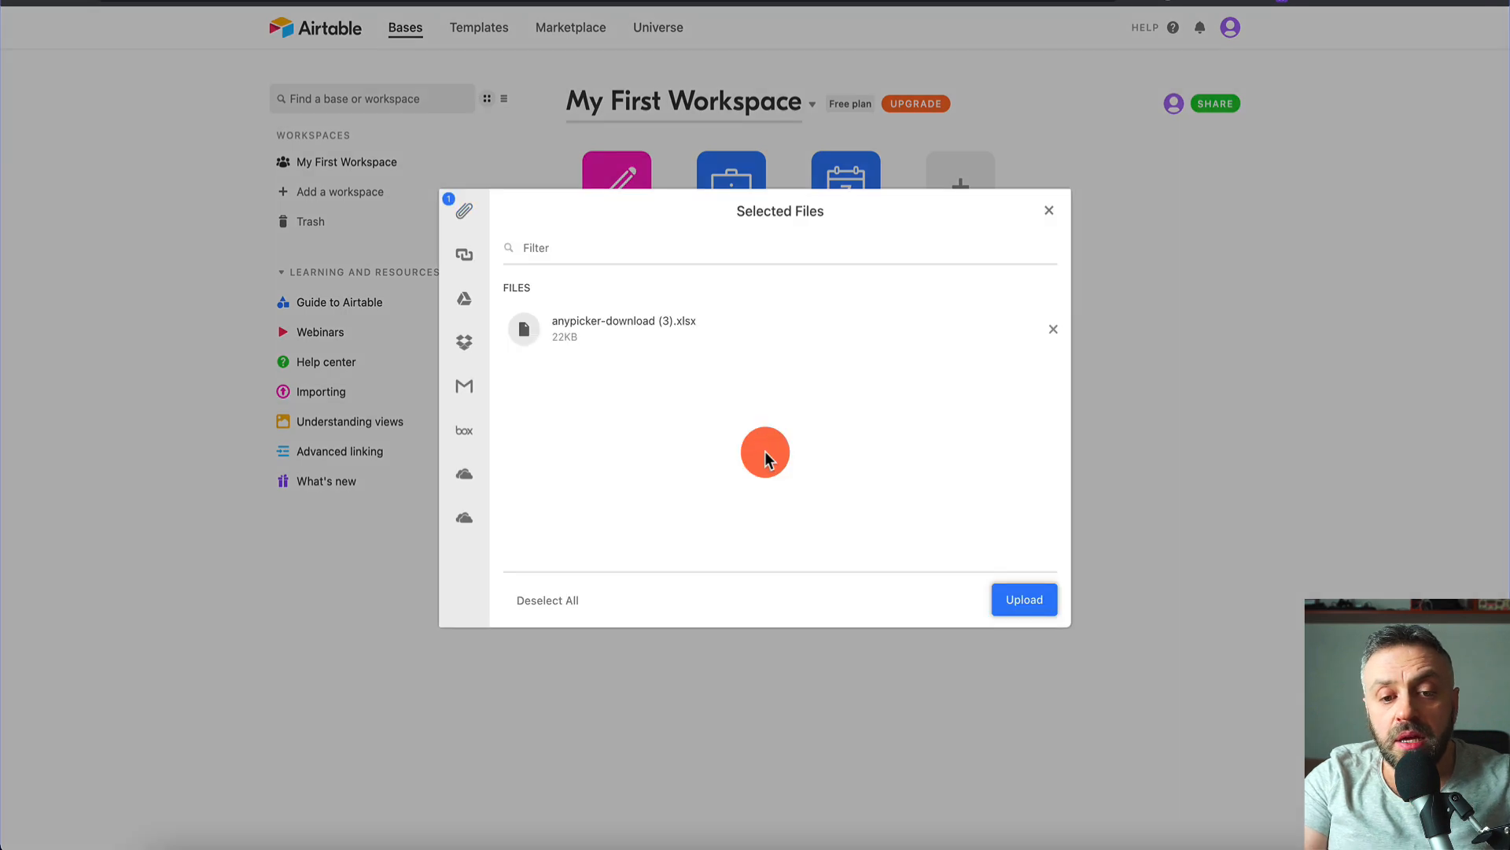
# - Upload anypicker-download (3).xlsx, name the base 'Lose Weight', and open it
pyautogui.click(1021, 600)
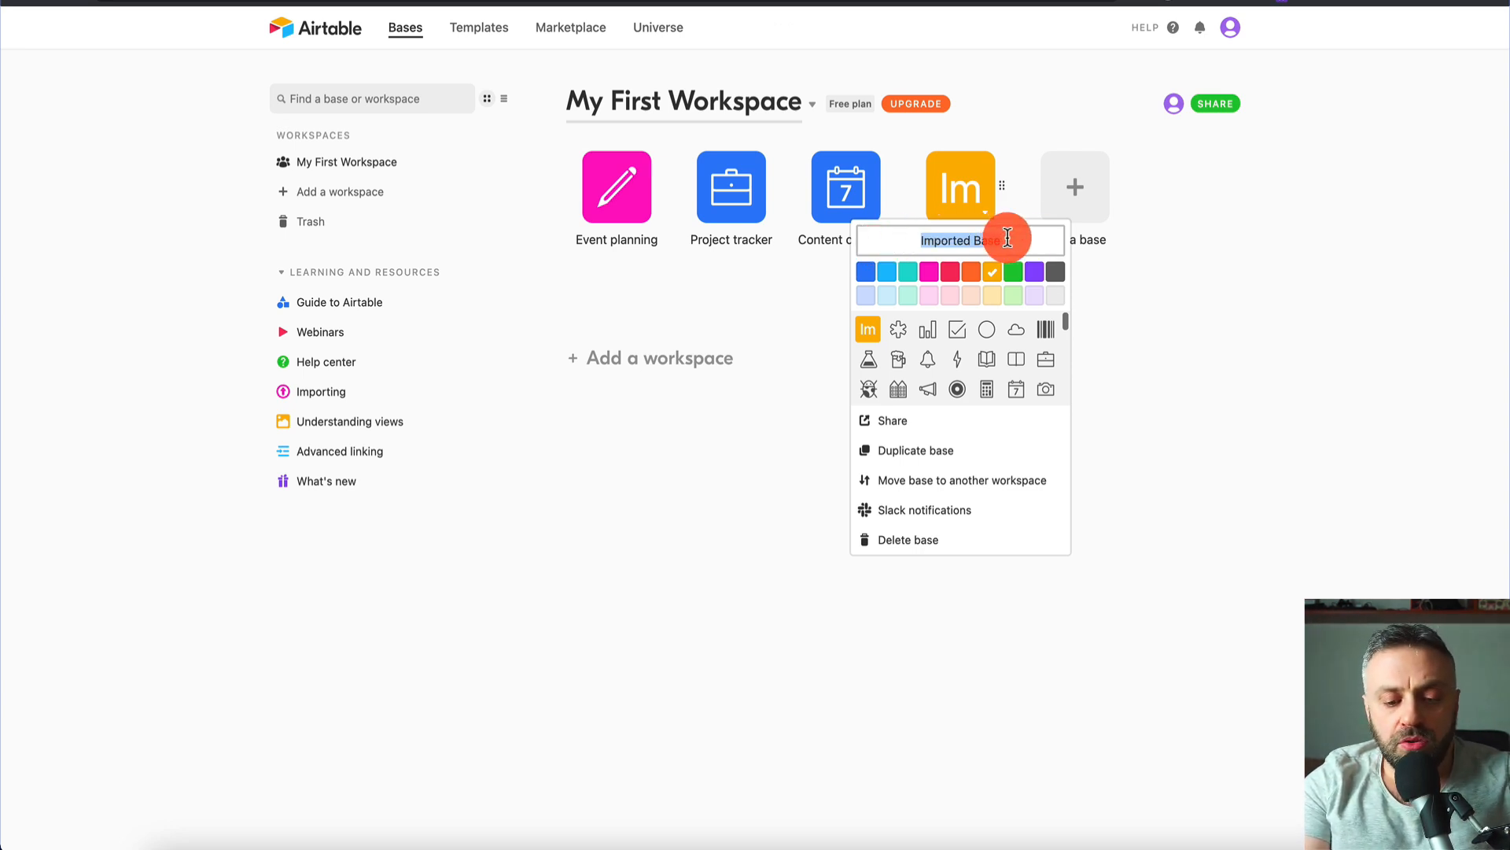
pyautogui.write('Lose Weight')
pyautogui.press('Return')
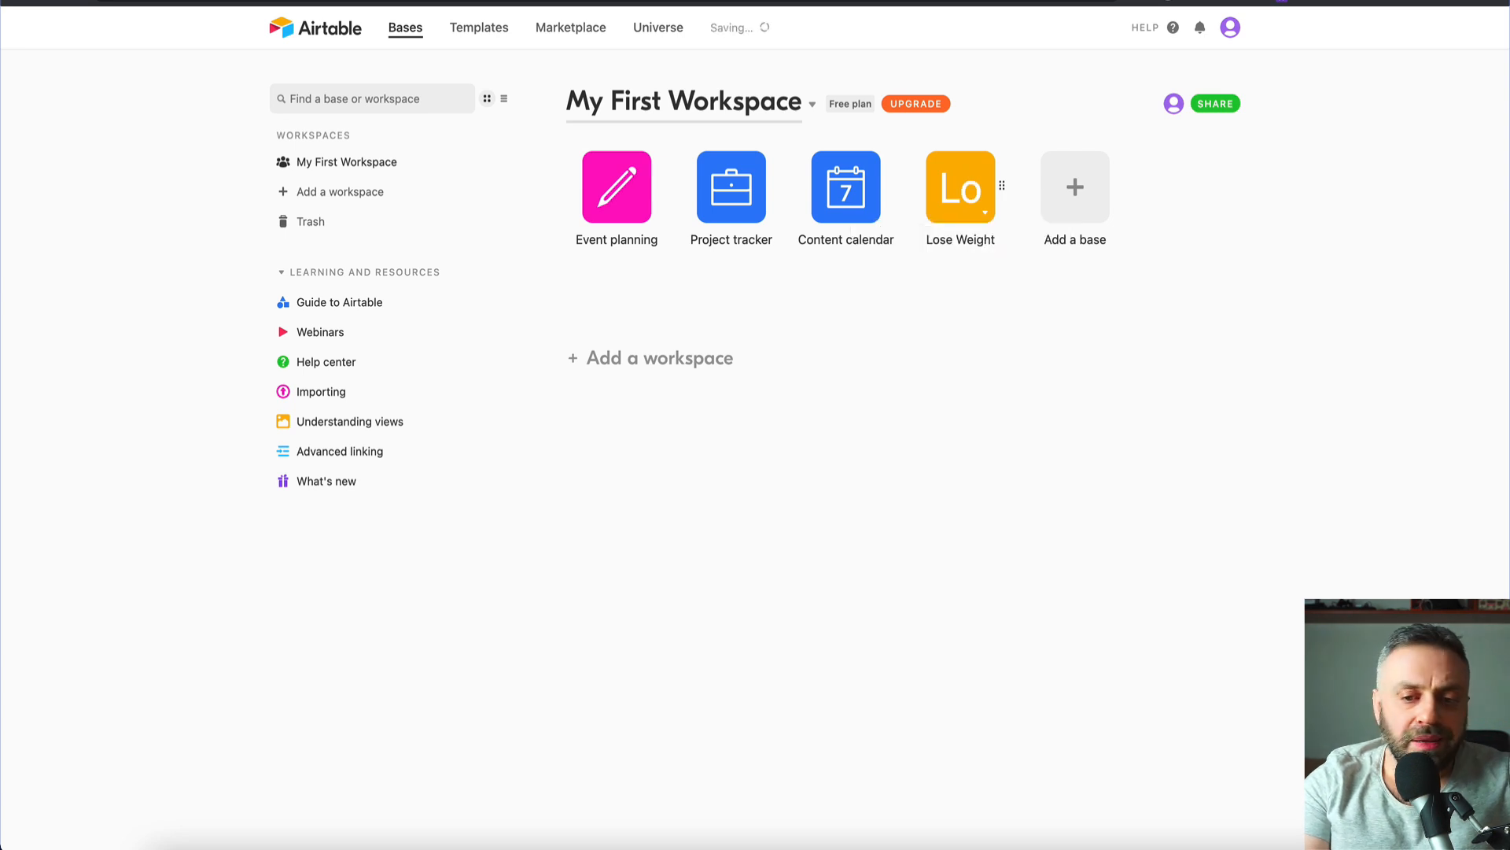
pyautogui.click(971, 185)
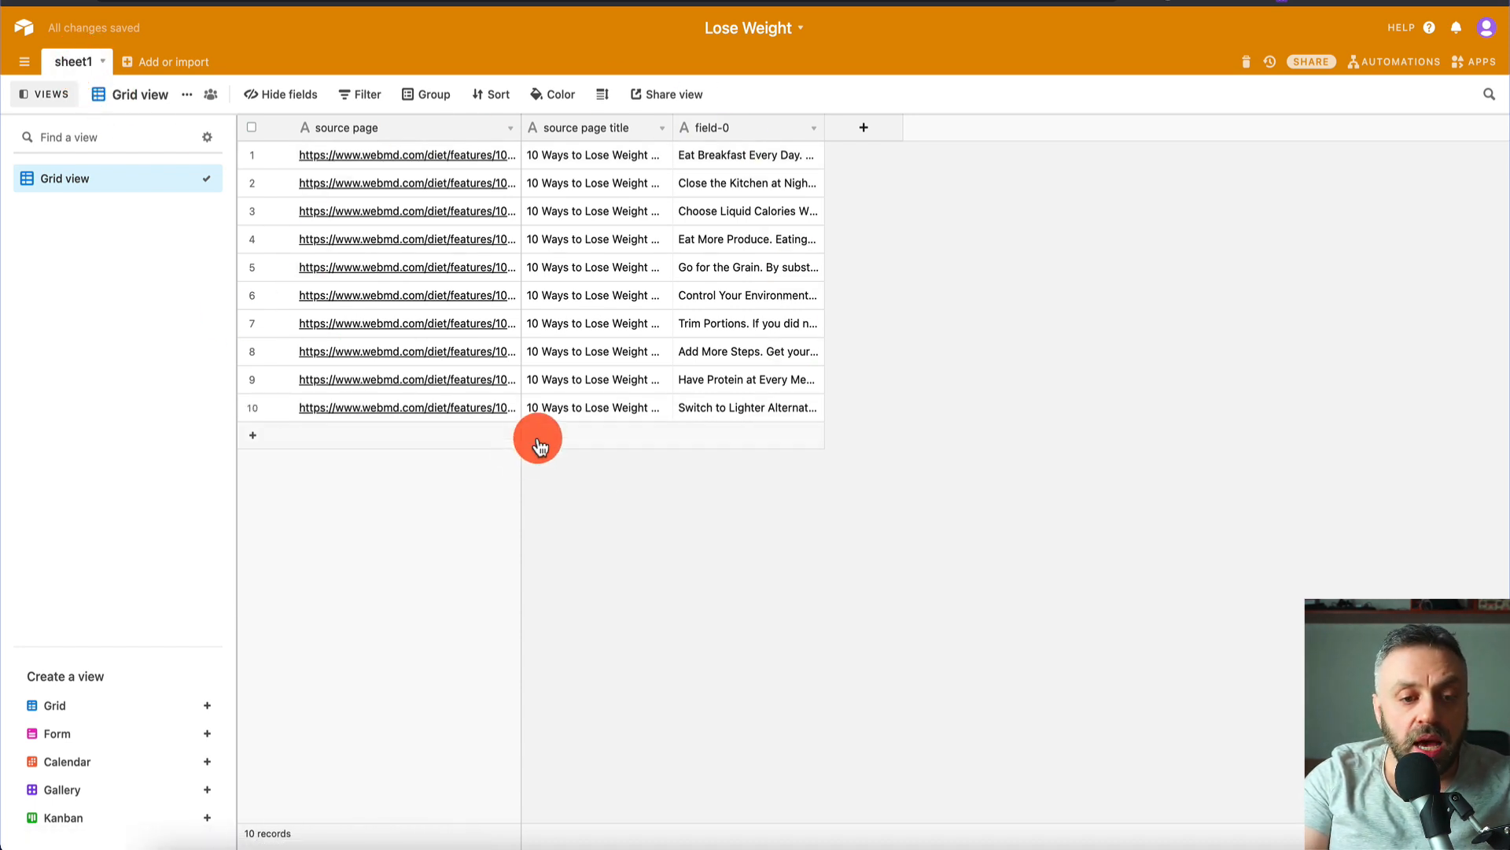
# - Widen the source page title column and change field-0 to a Long text field
pyautogui.moveTo(673, 126); pyautogui.dragTo(804, 128)
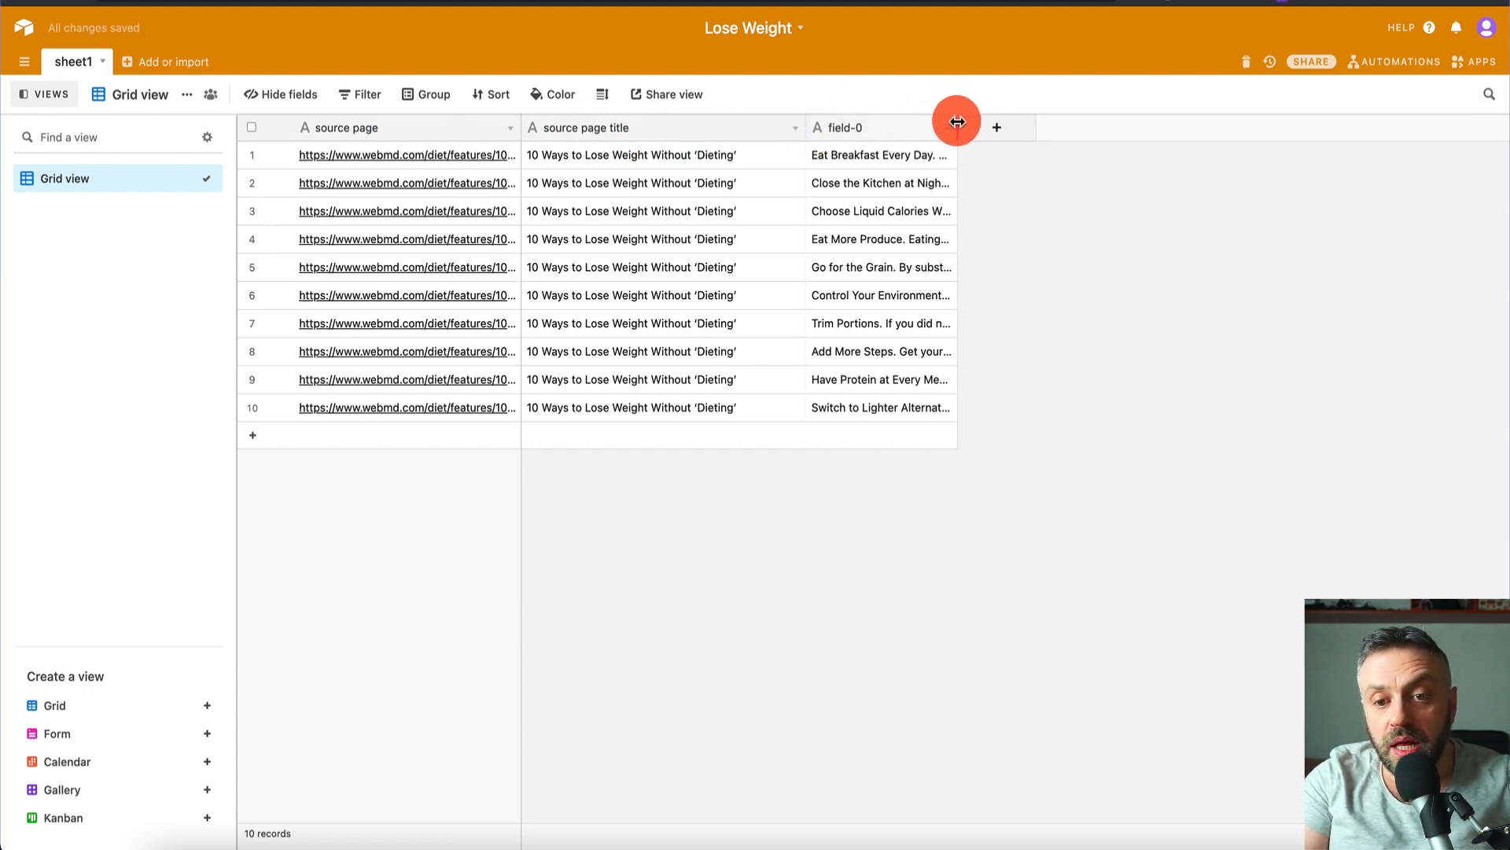
pyautogui.moveTo(957, 126); pyautogui.dragTo(1221, 132)
pyautogui.hotkey('ctrl', 'z')
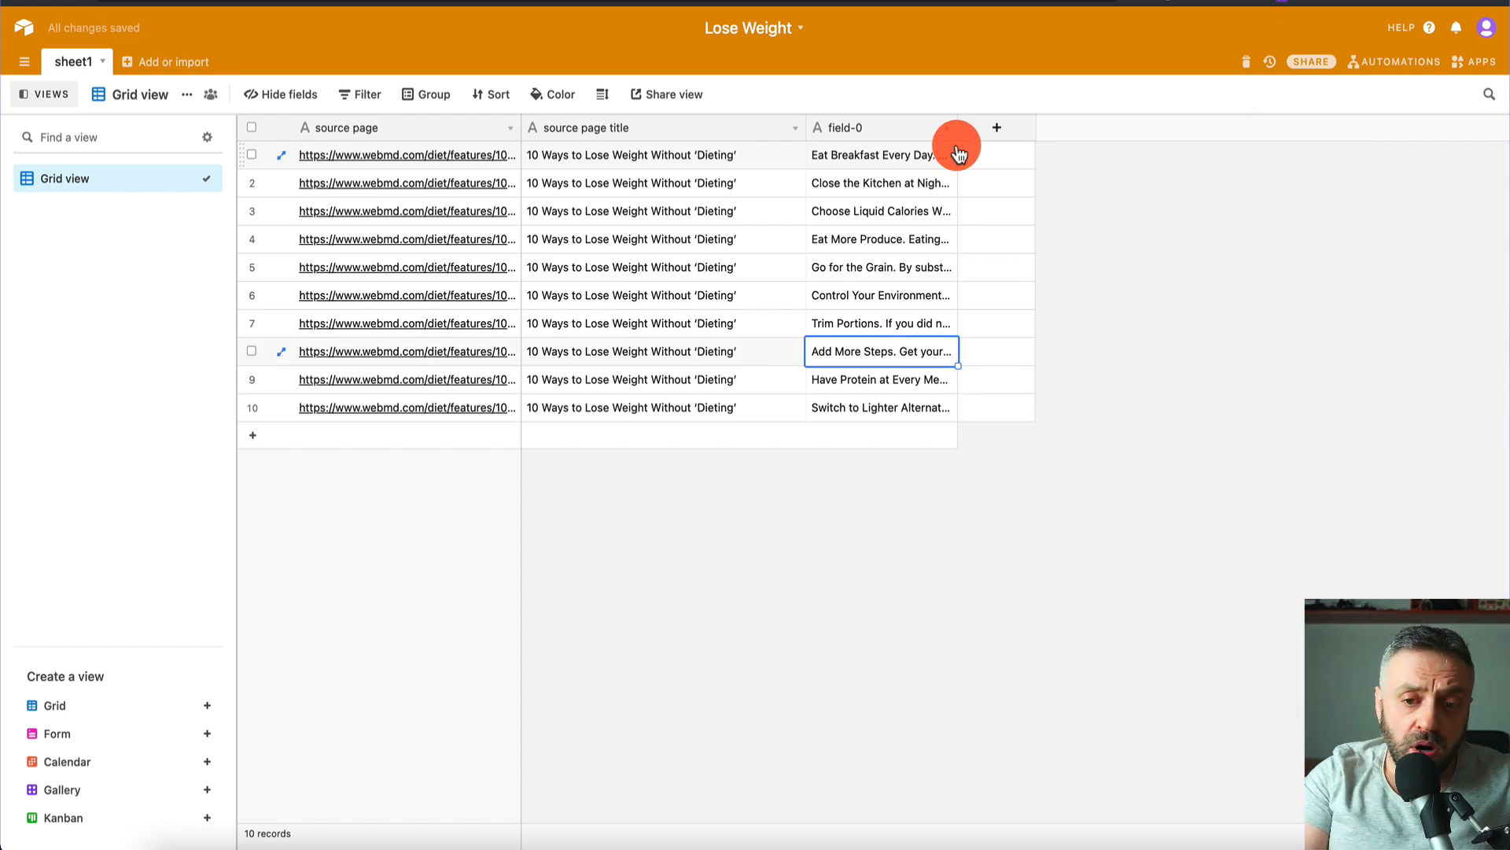
pyautogui.click(949, 134)
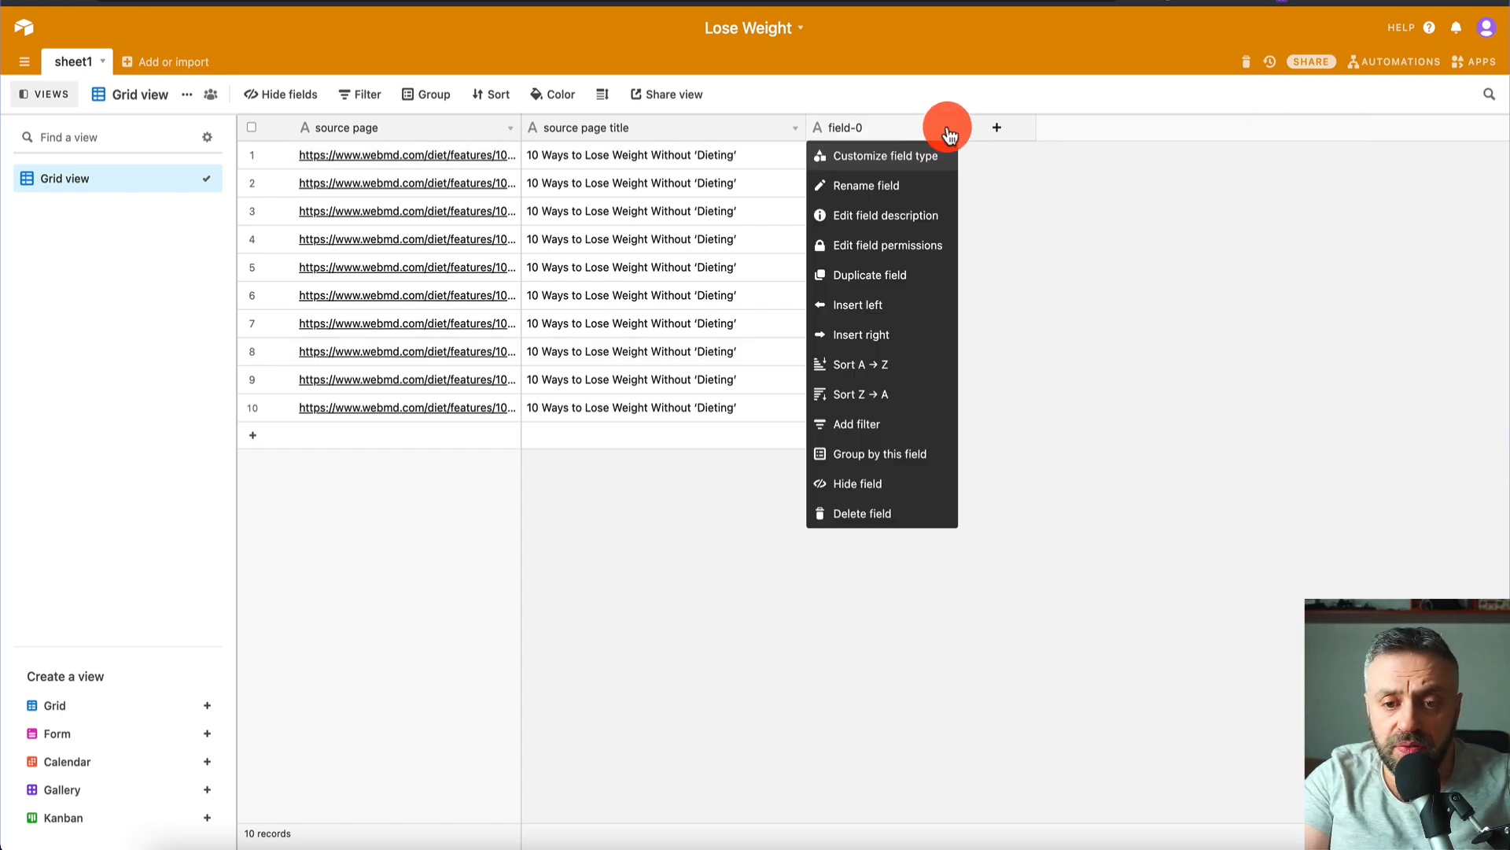
pyautogui.click(895, 157)
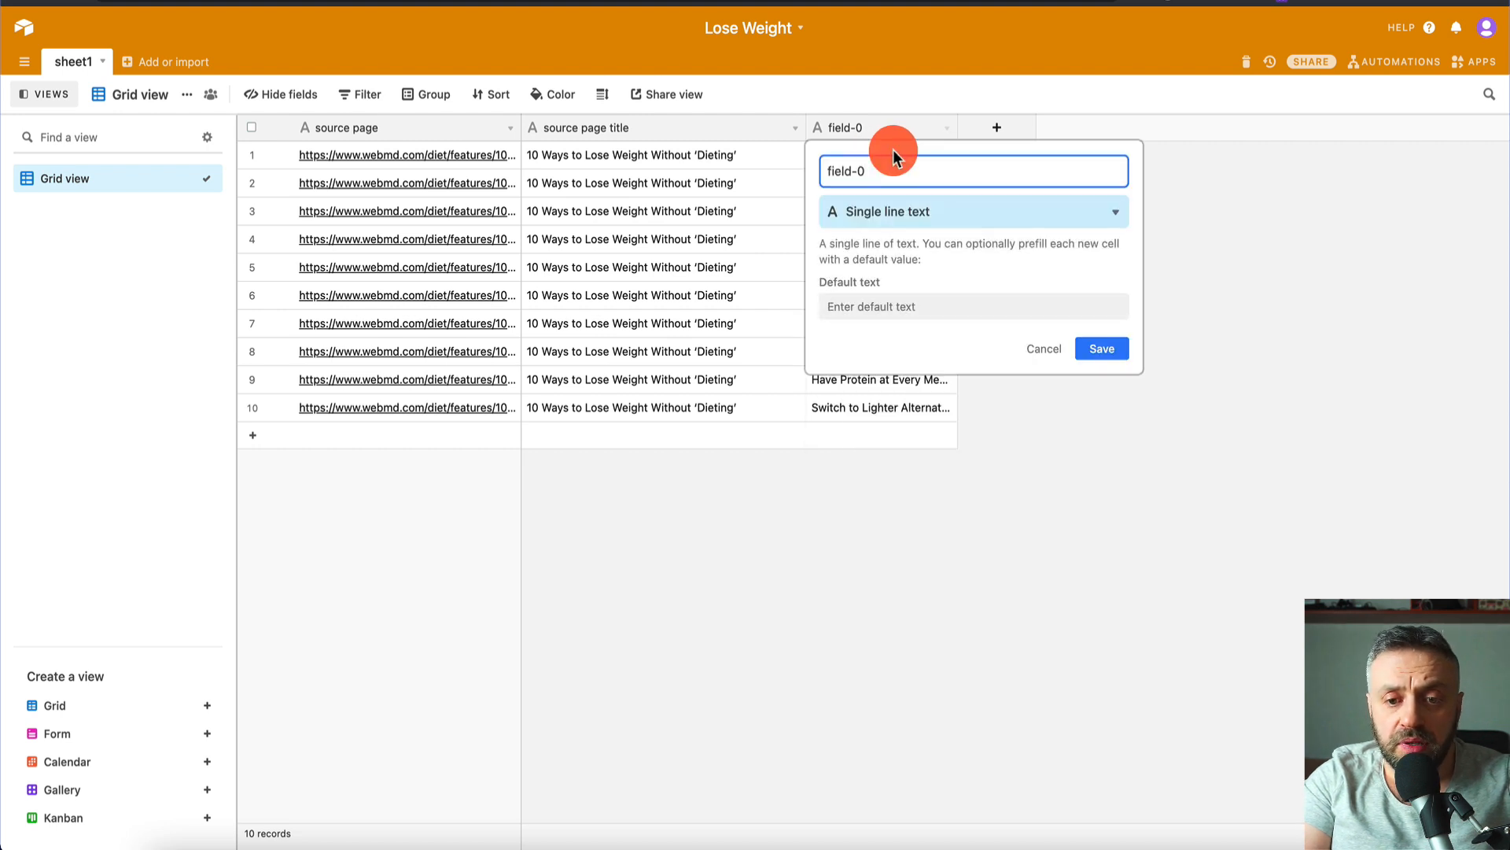
pyautogui.click(894, 219)
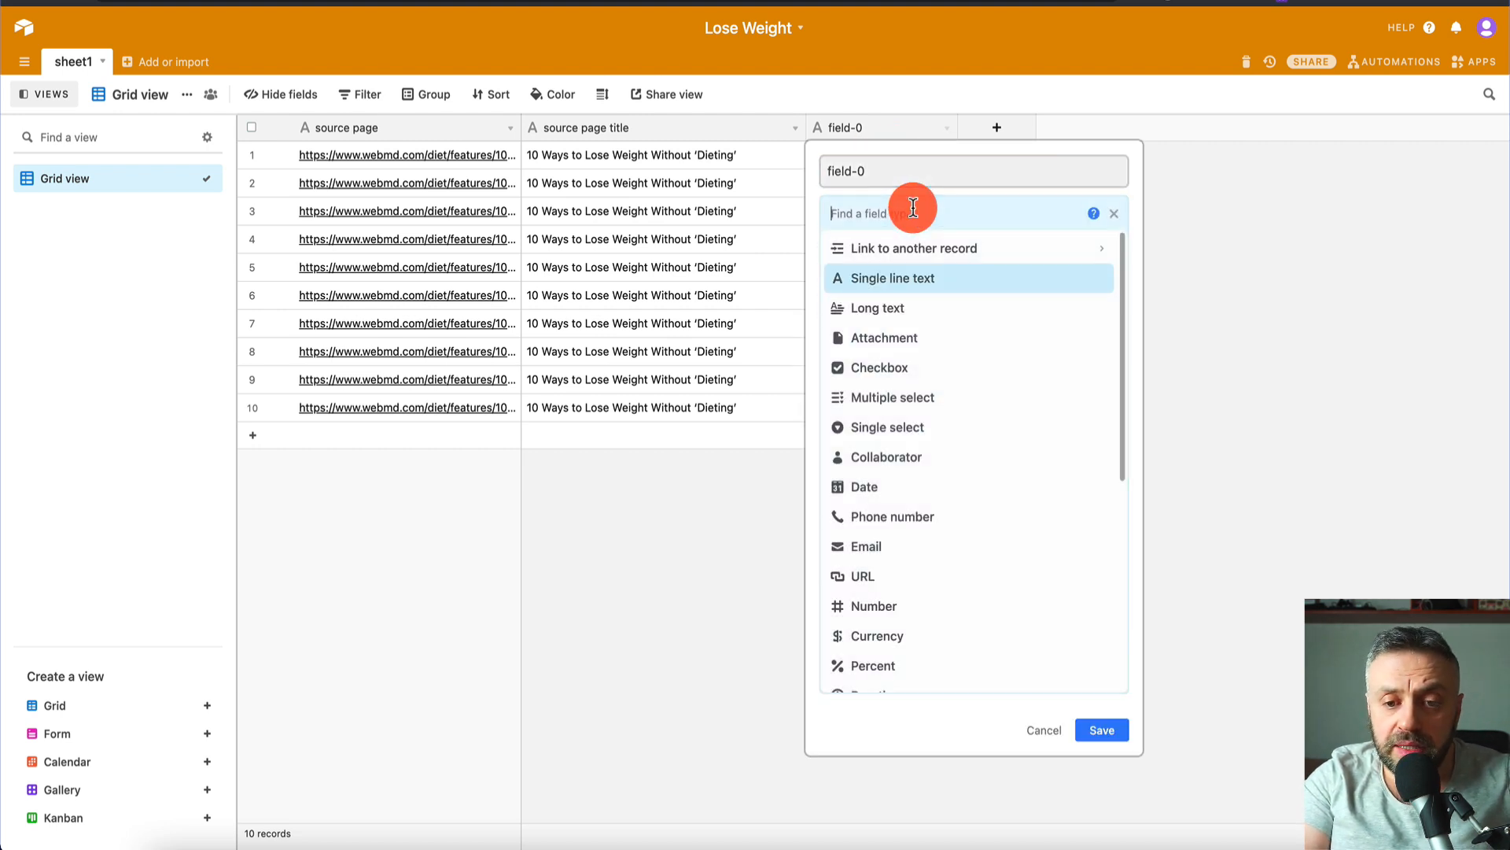
pyautogui.click(903, 315)
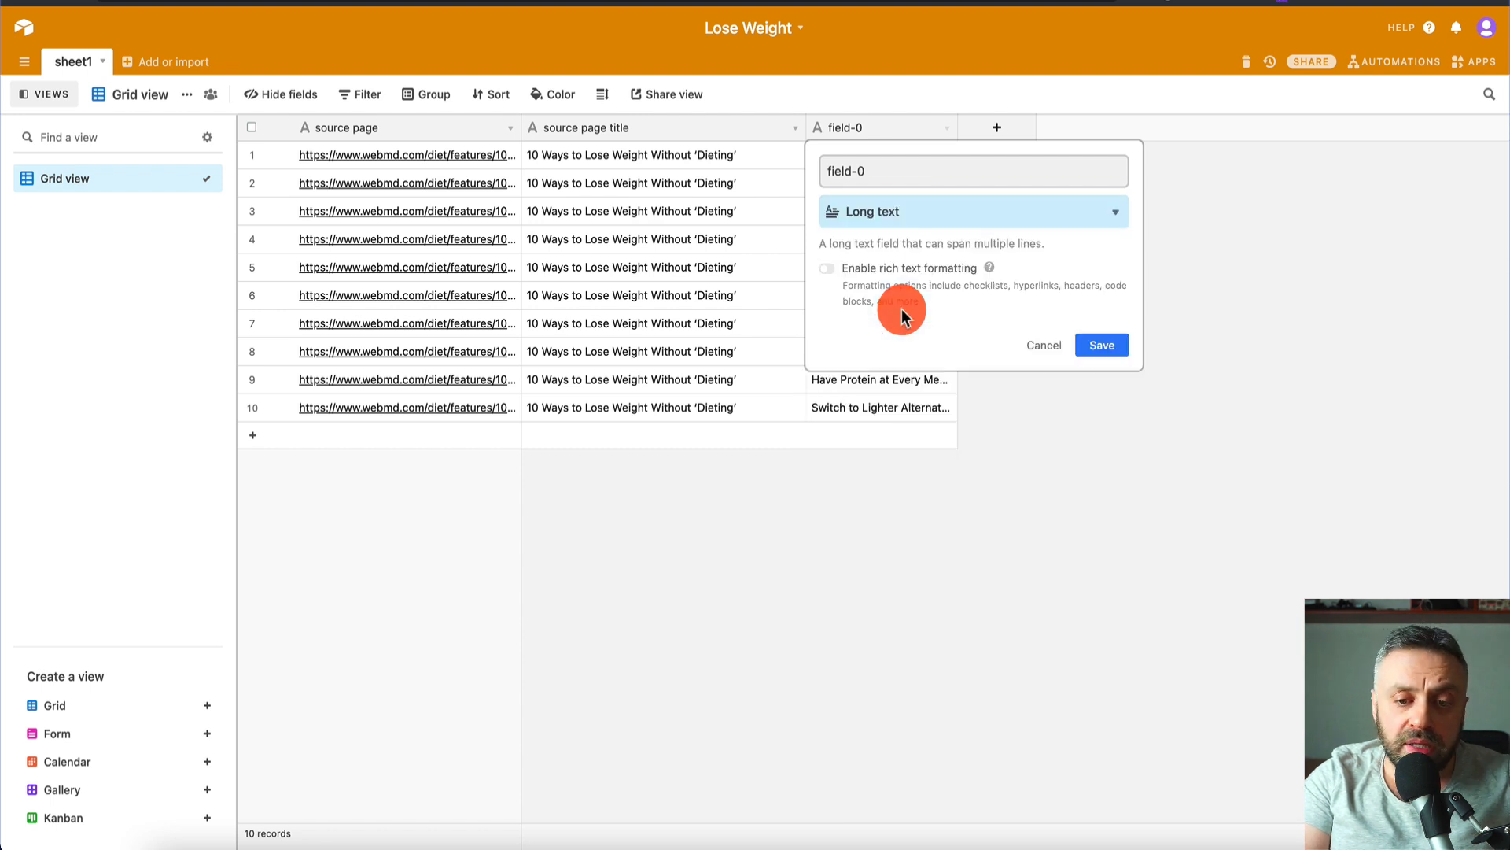
pyautogui.click(1123, 346)
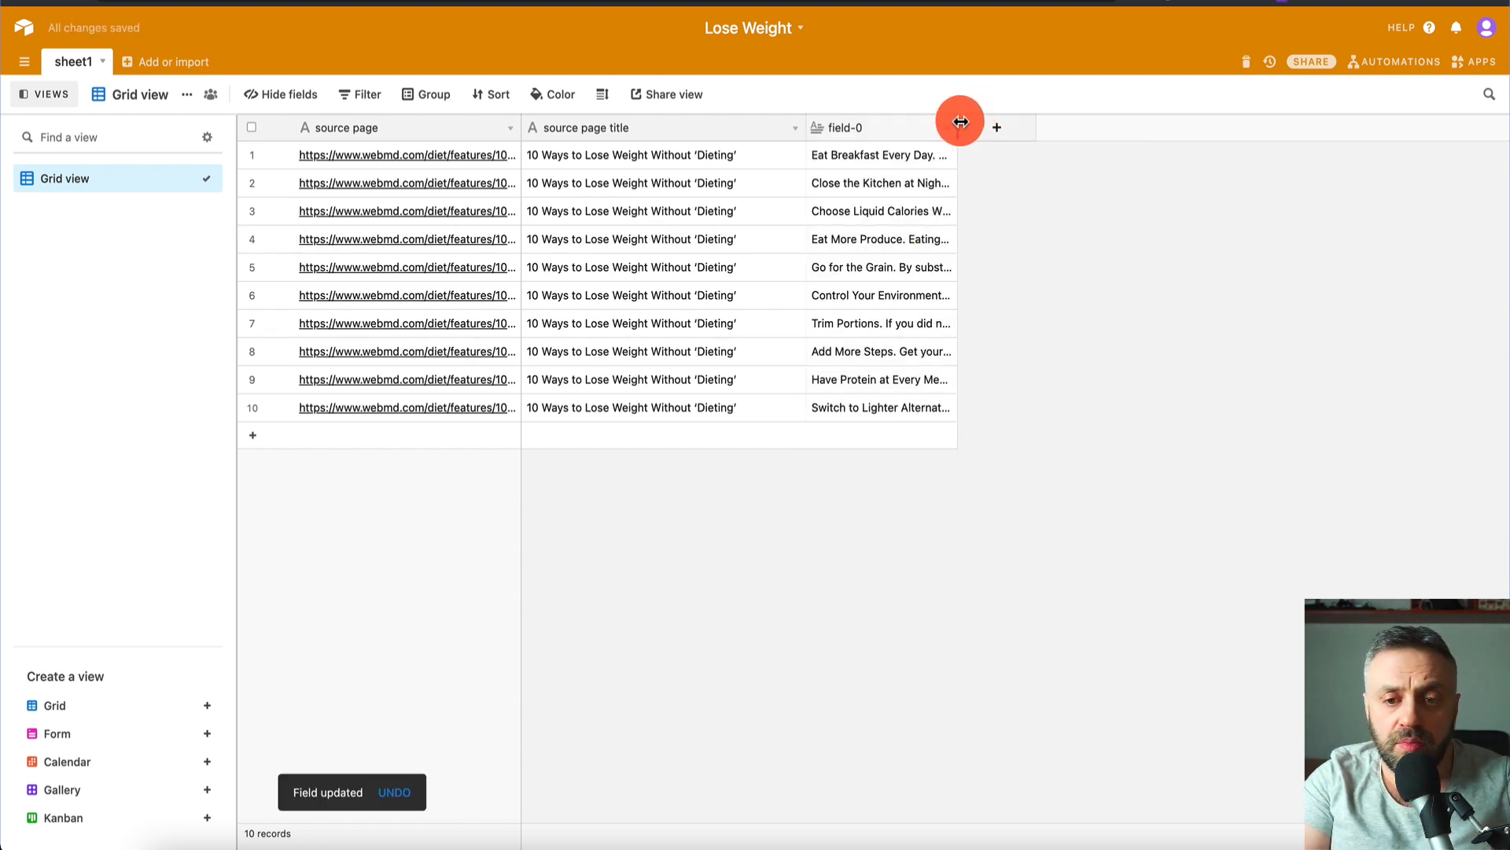
# - Widen the field-0 column and expand the first tip's cell to read it in full
pyautogui.moveTo(960, 123); pyautogui.dragTo(1199, 124)
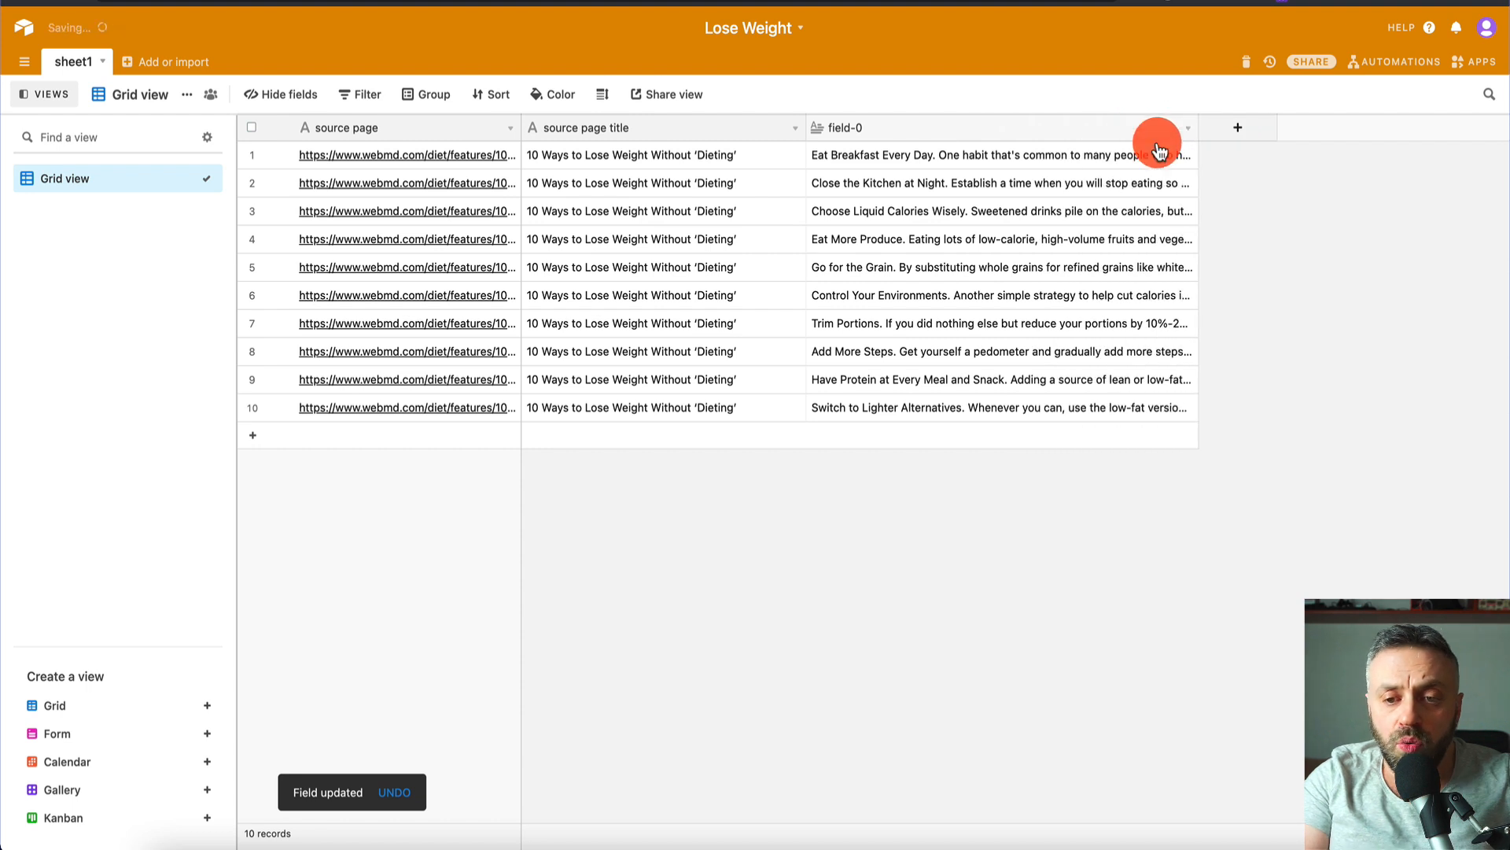
pyautogui.doubleClick(1082, 153)
pyautogui.scroll(3, 976, 204)
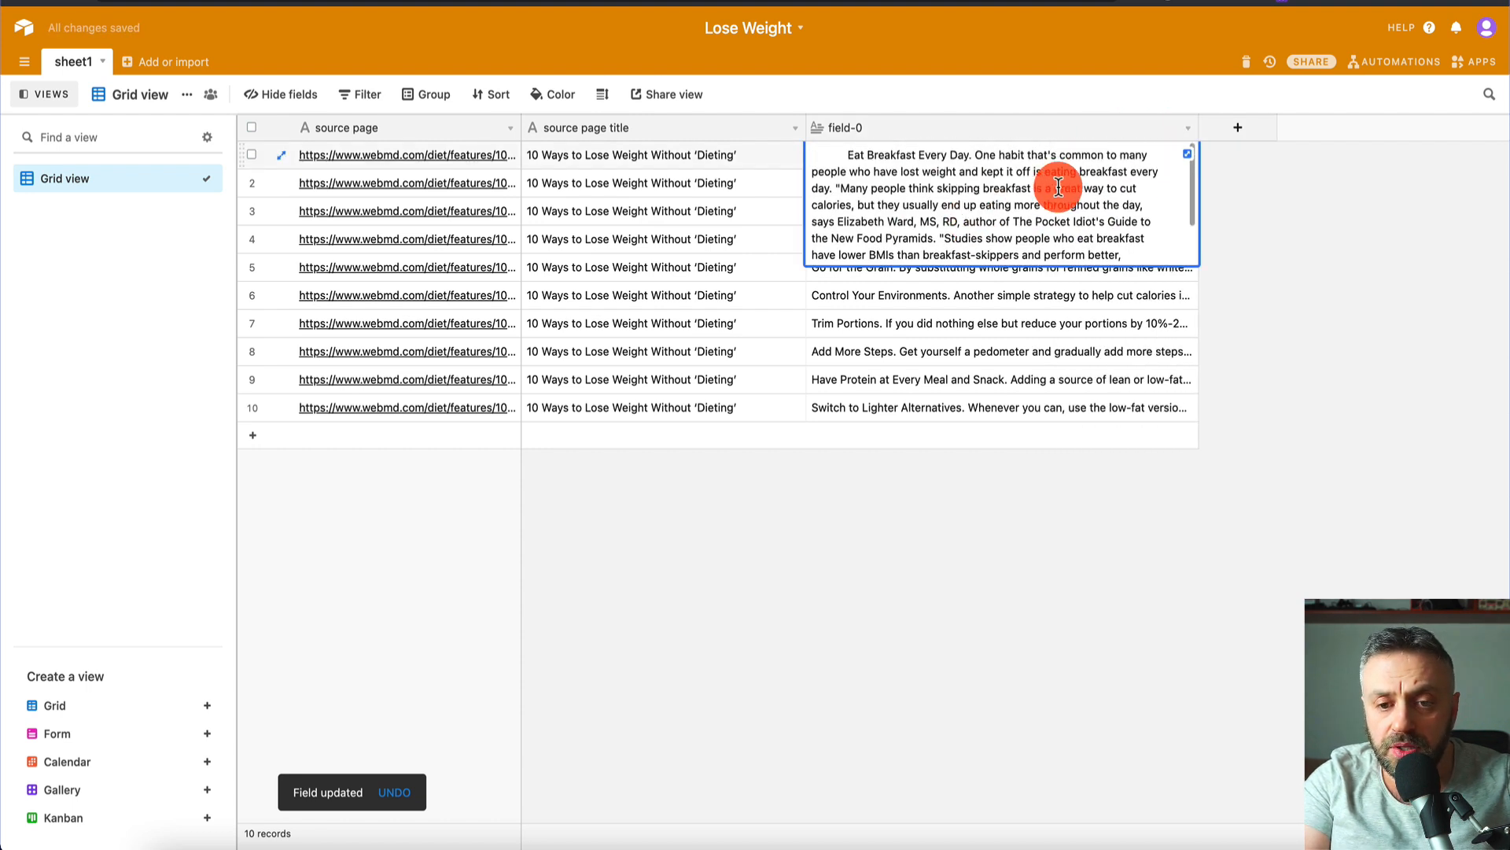
pyautogui.click(1191, 157)
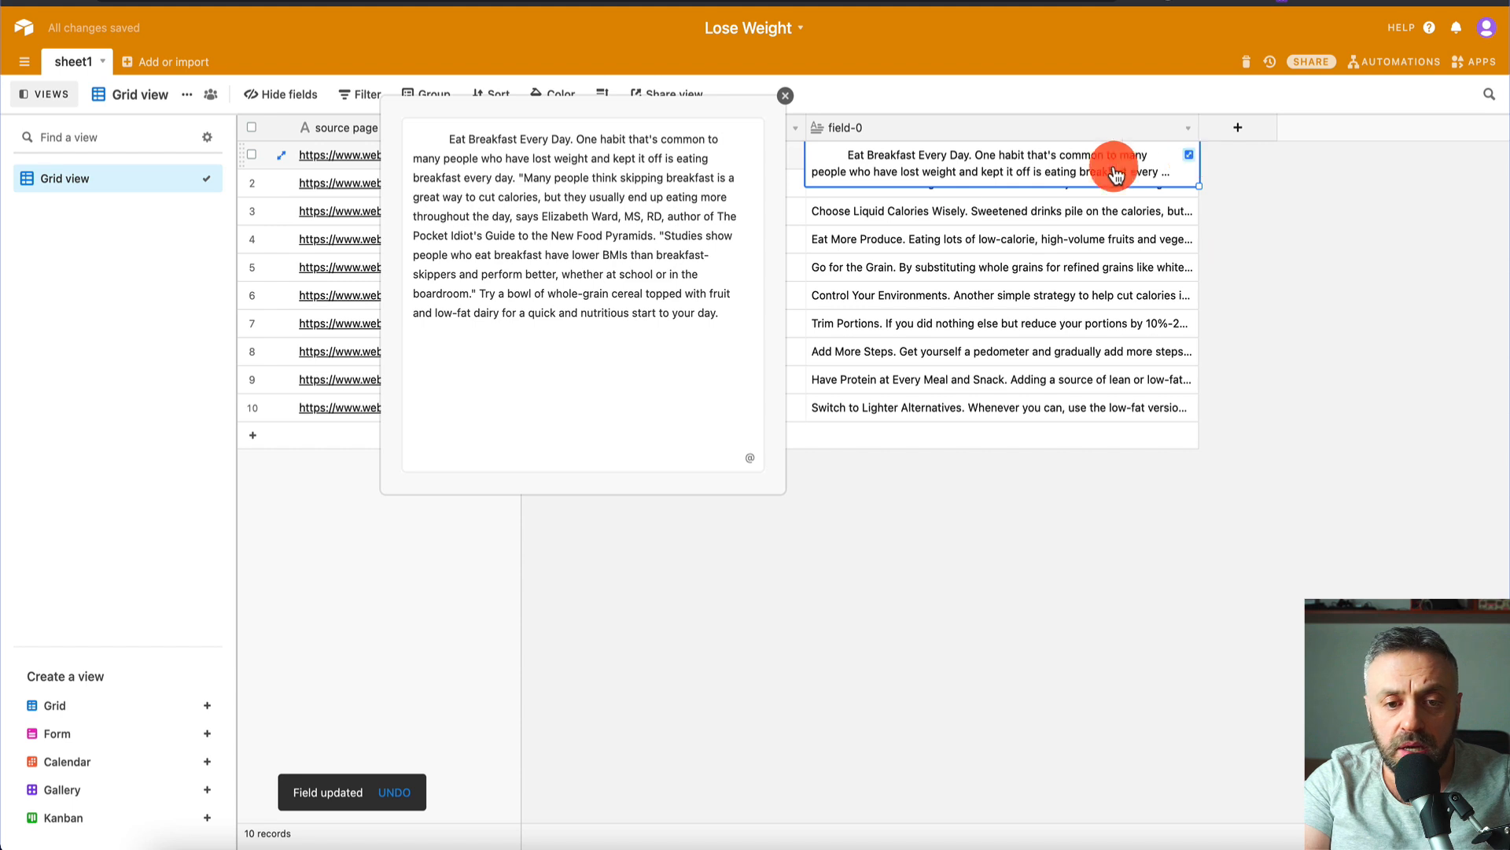
pyautogui.click(785, 96)
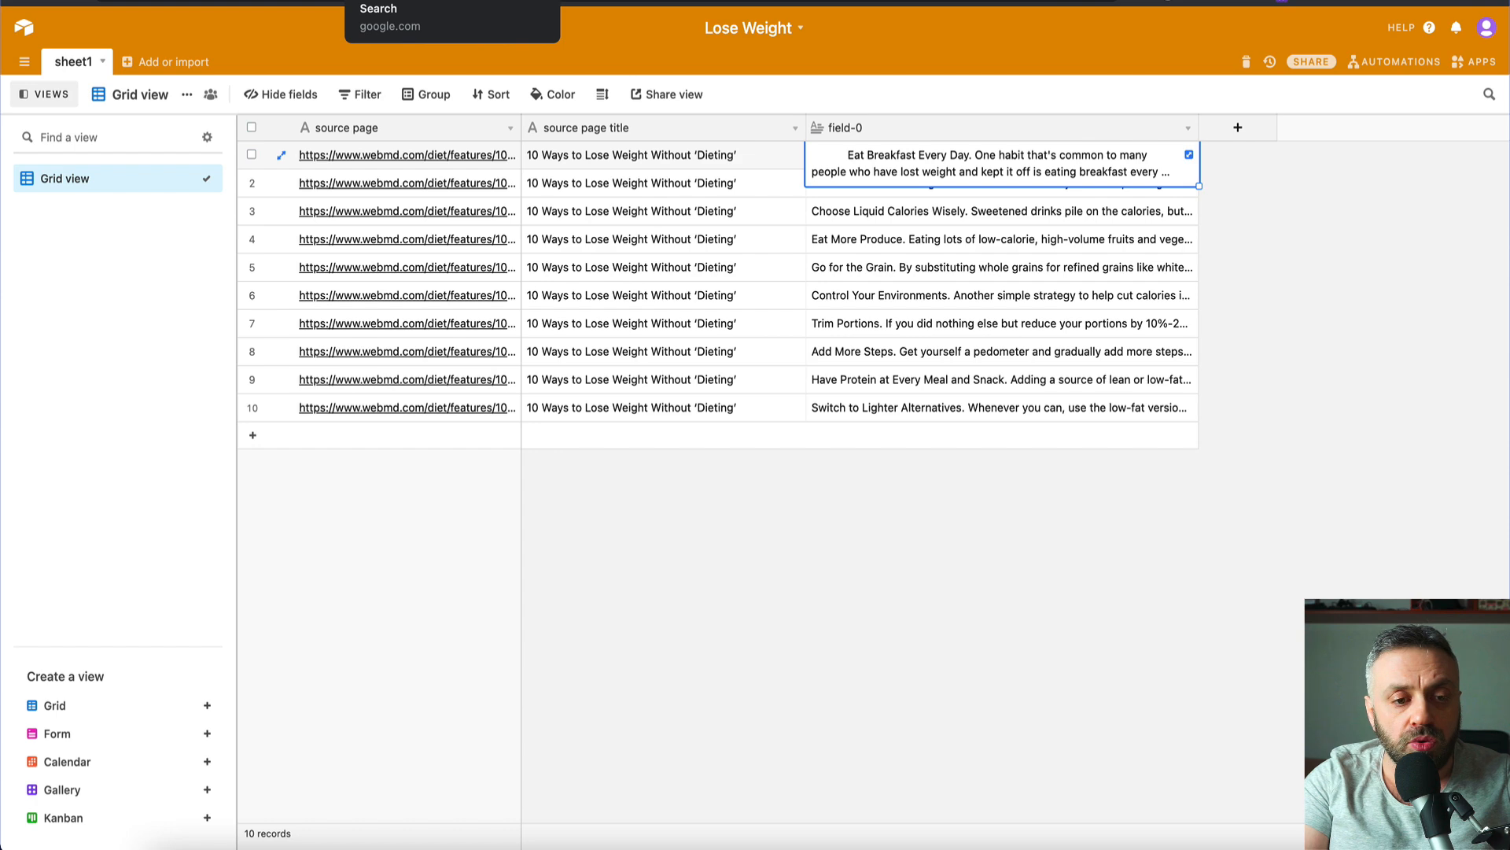
# - Return to the Google results and open the Medical News Today weight-loss tips article
pyautogui.click(394, 2)
pyautogui.scroll(-1, 208, 283)
pyautogui.scroll(-1, 210, 289)
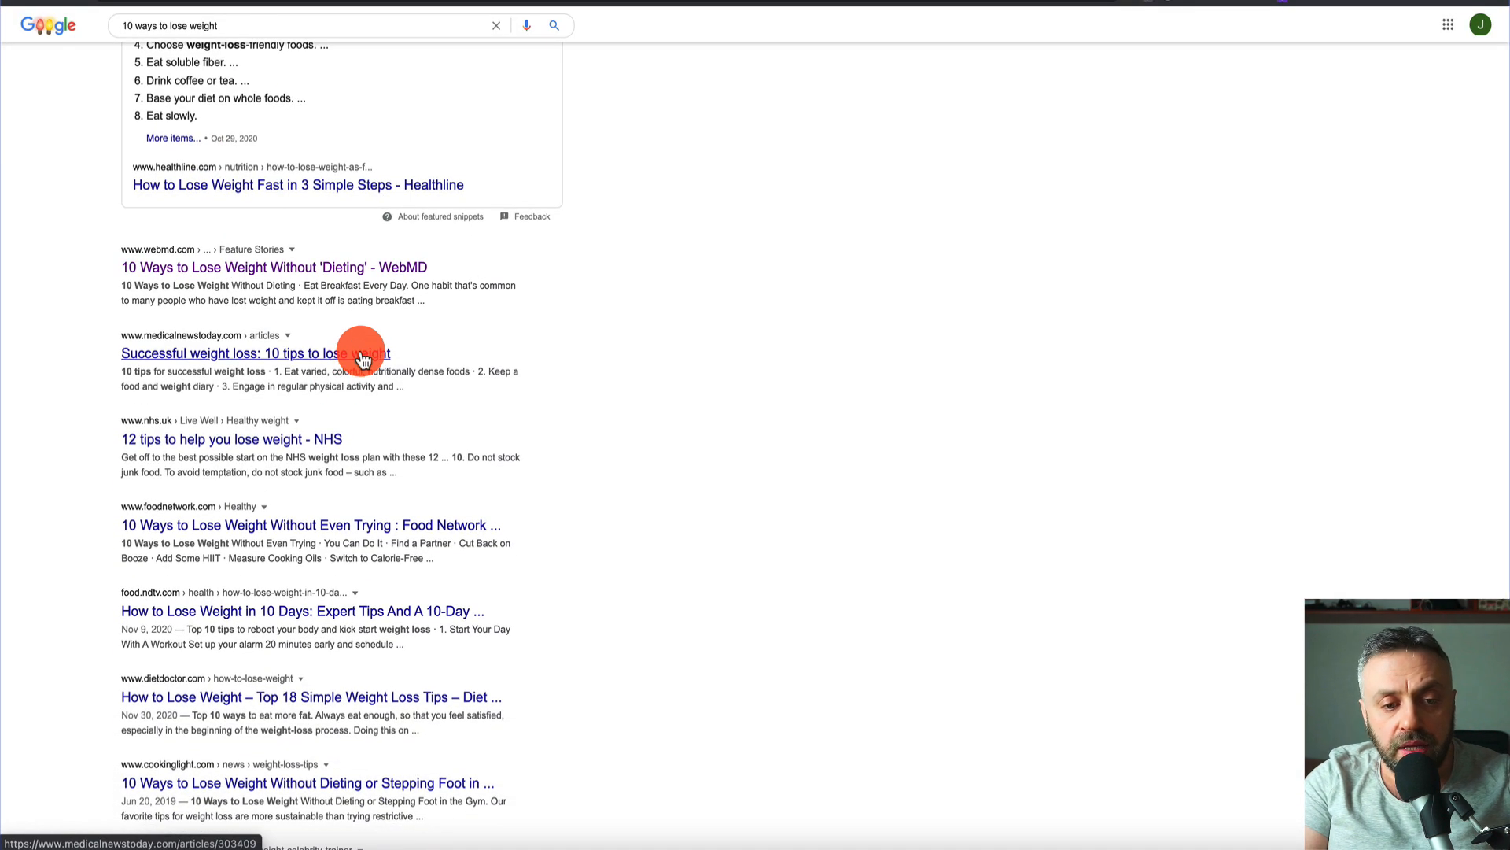
pyautogui.click(361, 351)
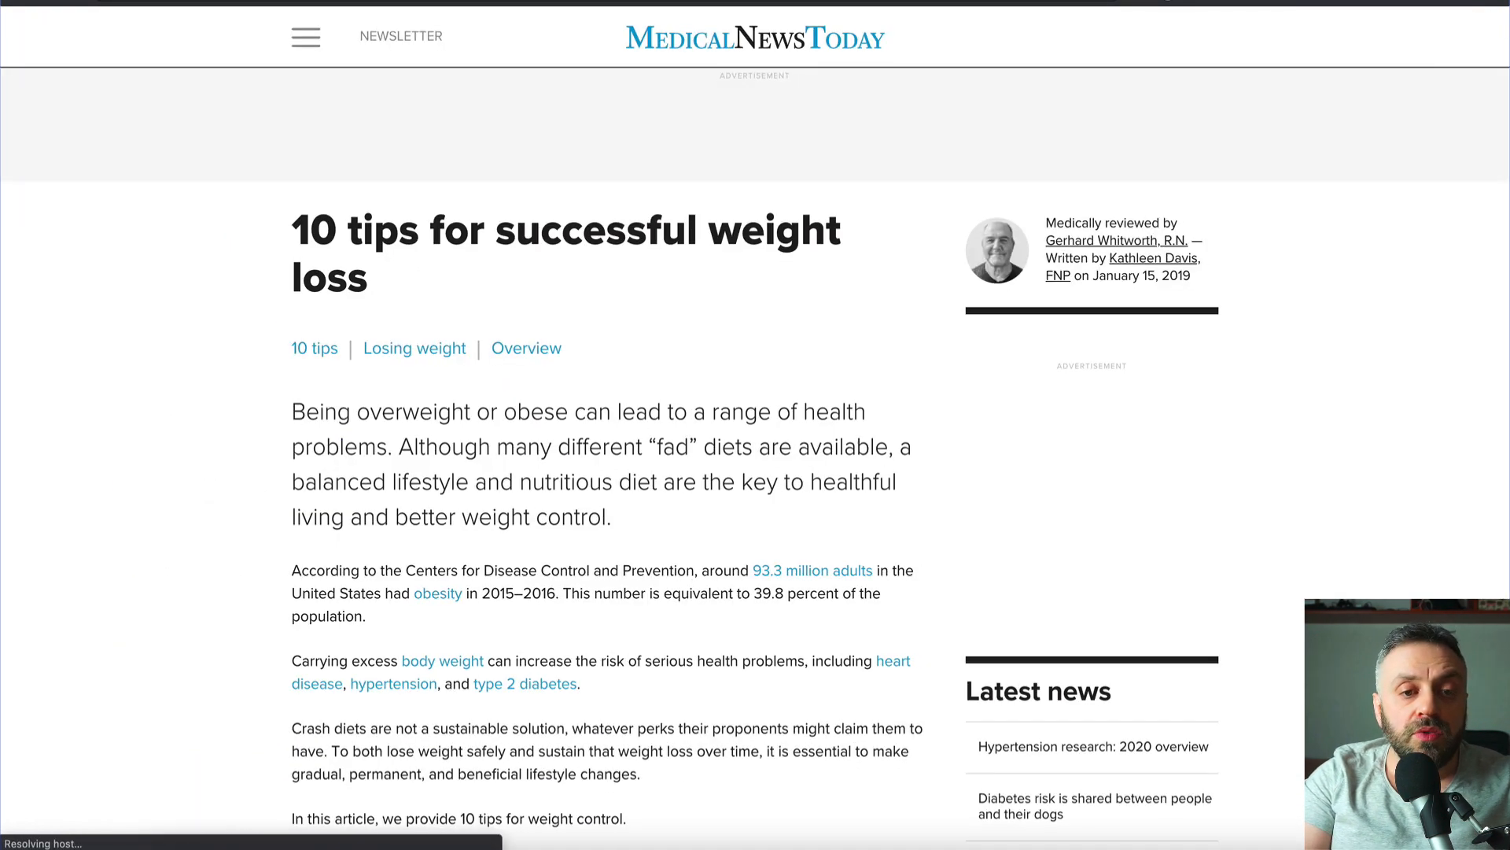
pyautogui.scroll(-3, 437, 266)
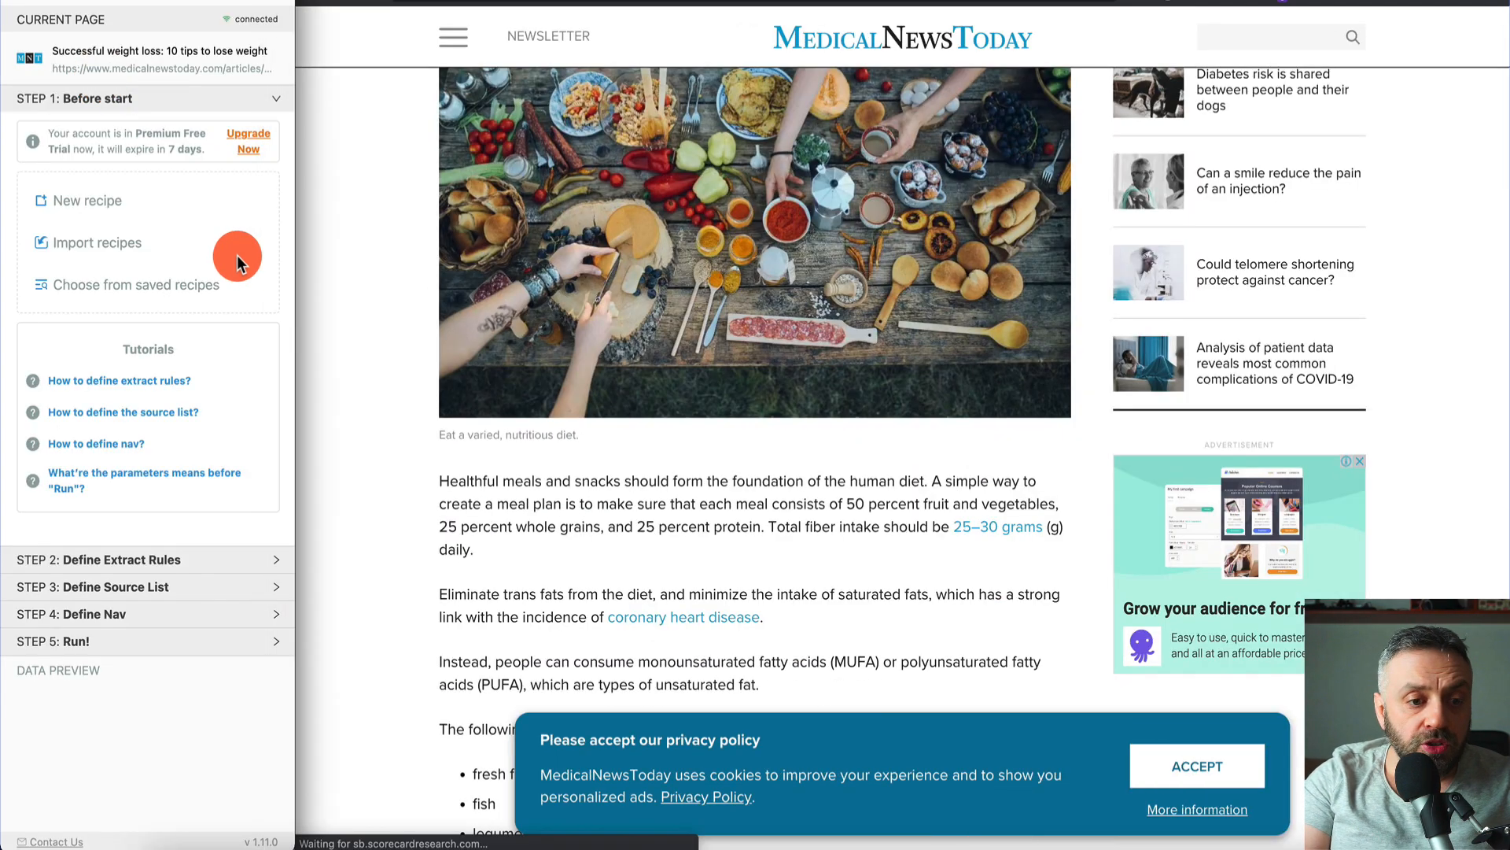
# - Start a multi-row AnyPicker recipe and capture the '1. Eat varied, colorful…' tip headings as field-0
pyautogui.click(101, 213)
pyautogui.click(52, 203)
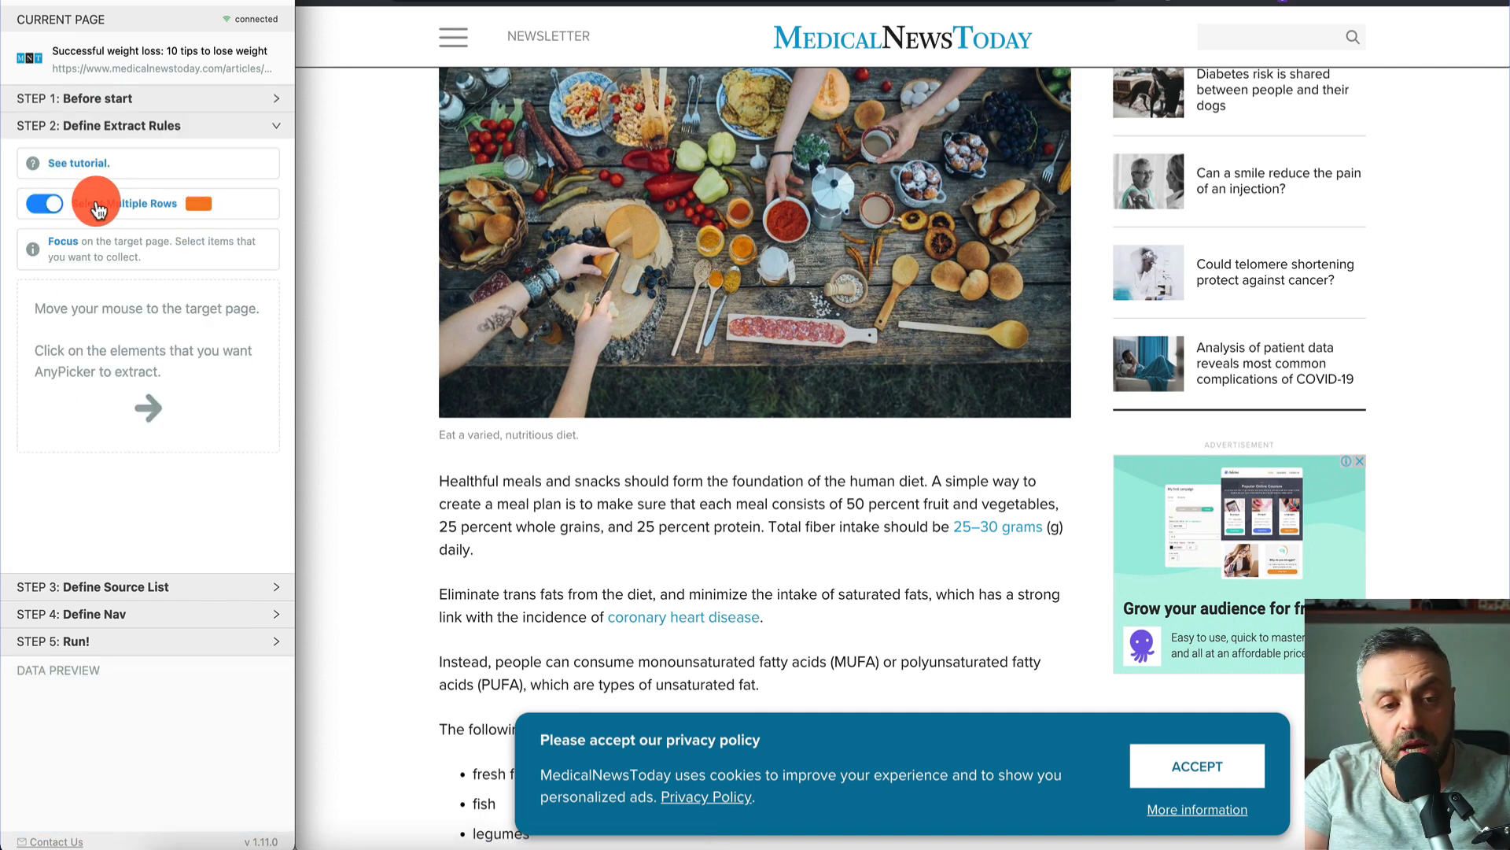
pyautogui.scroll(-3, 379, 441)
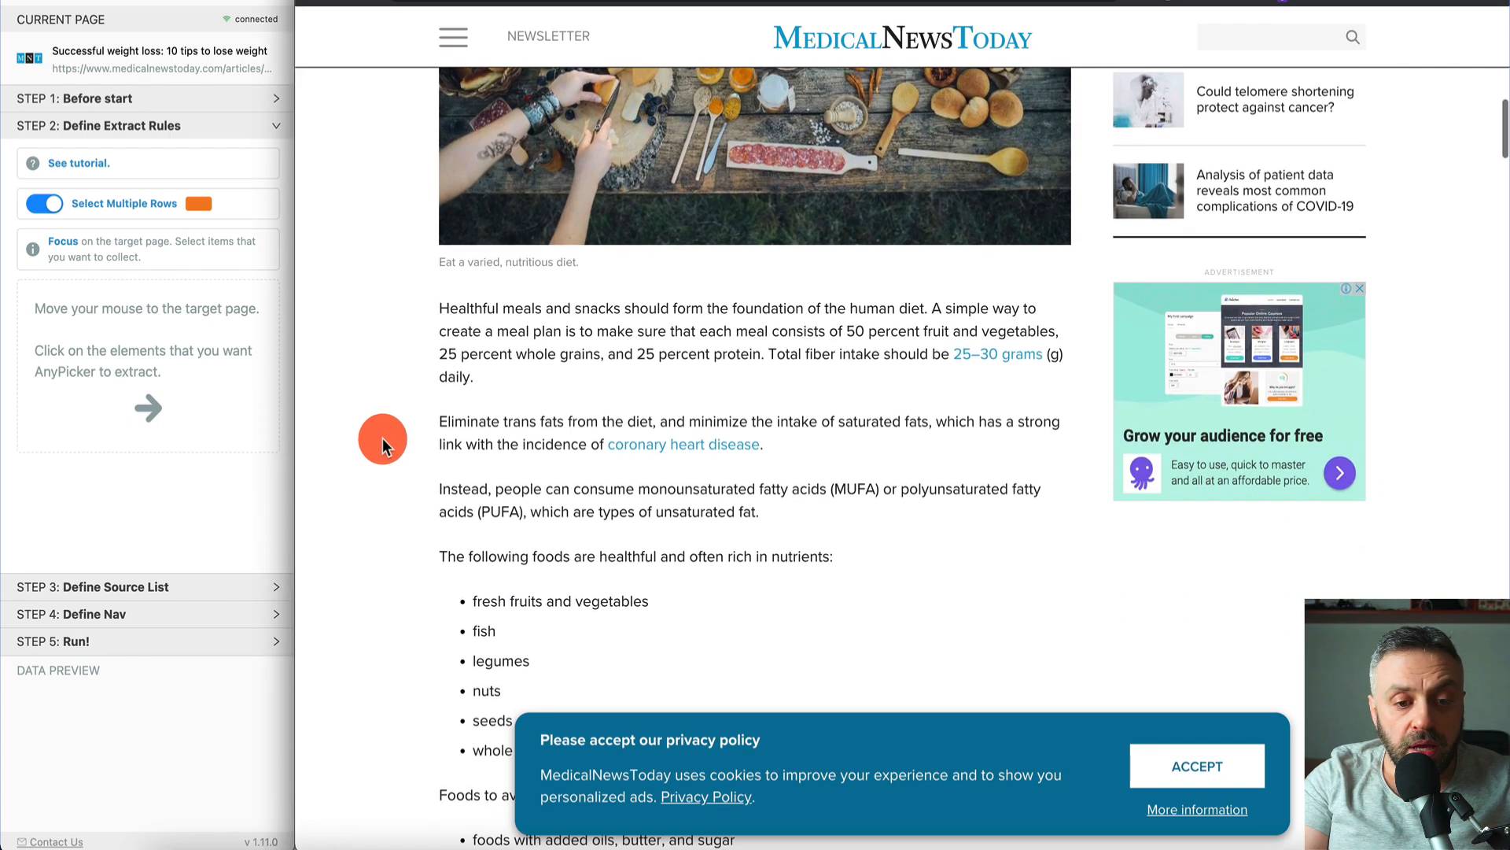
pyautogui.scroll(-2, 586, 349)
pyautogui.scroll(5, 587, 349)
pyautogui.scroll(-15, 587, 349)
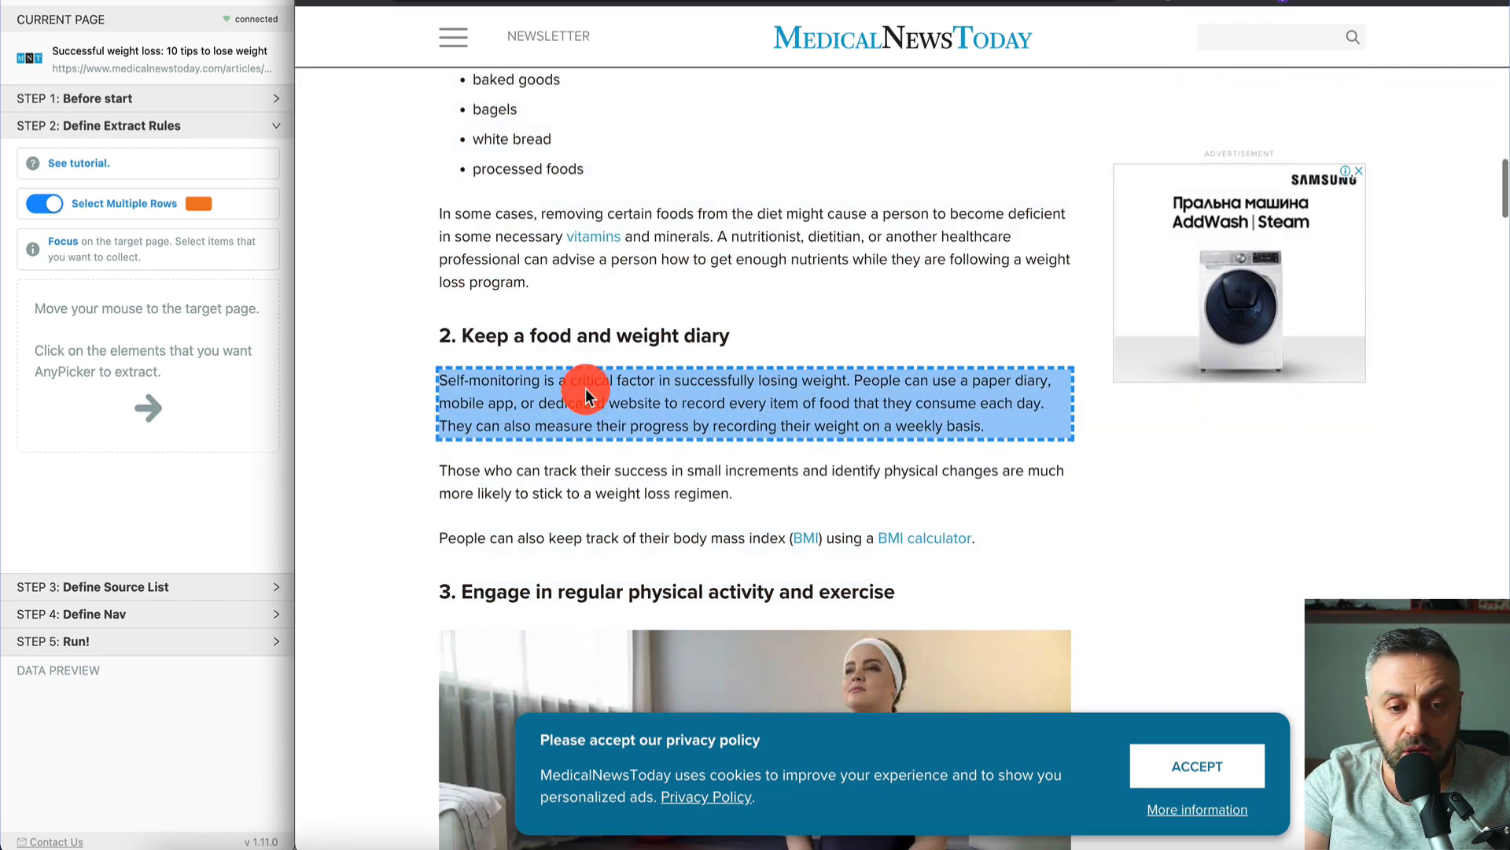
pyautogui.scroll(10, 596, 229)
pyautogui.scroll(6, 592, 335)
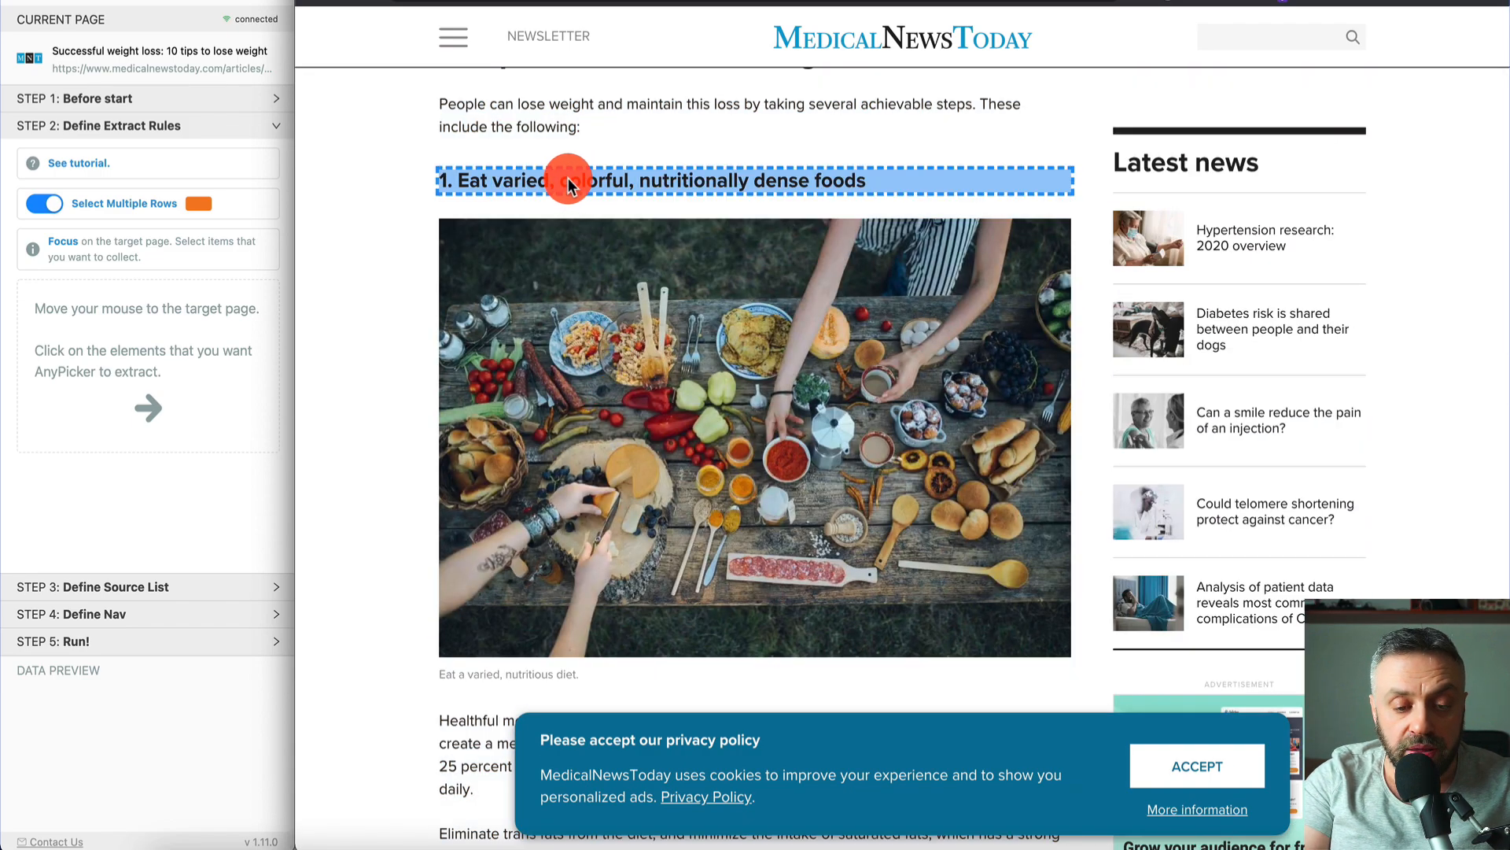
pyautogui.scroll(-8, 606, 529)
pyautogui.scroll(-6, 579, 363)
pyautogui.scroll(-4, 580, 364)
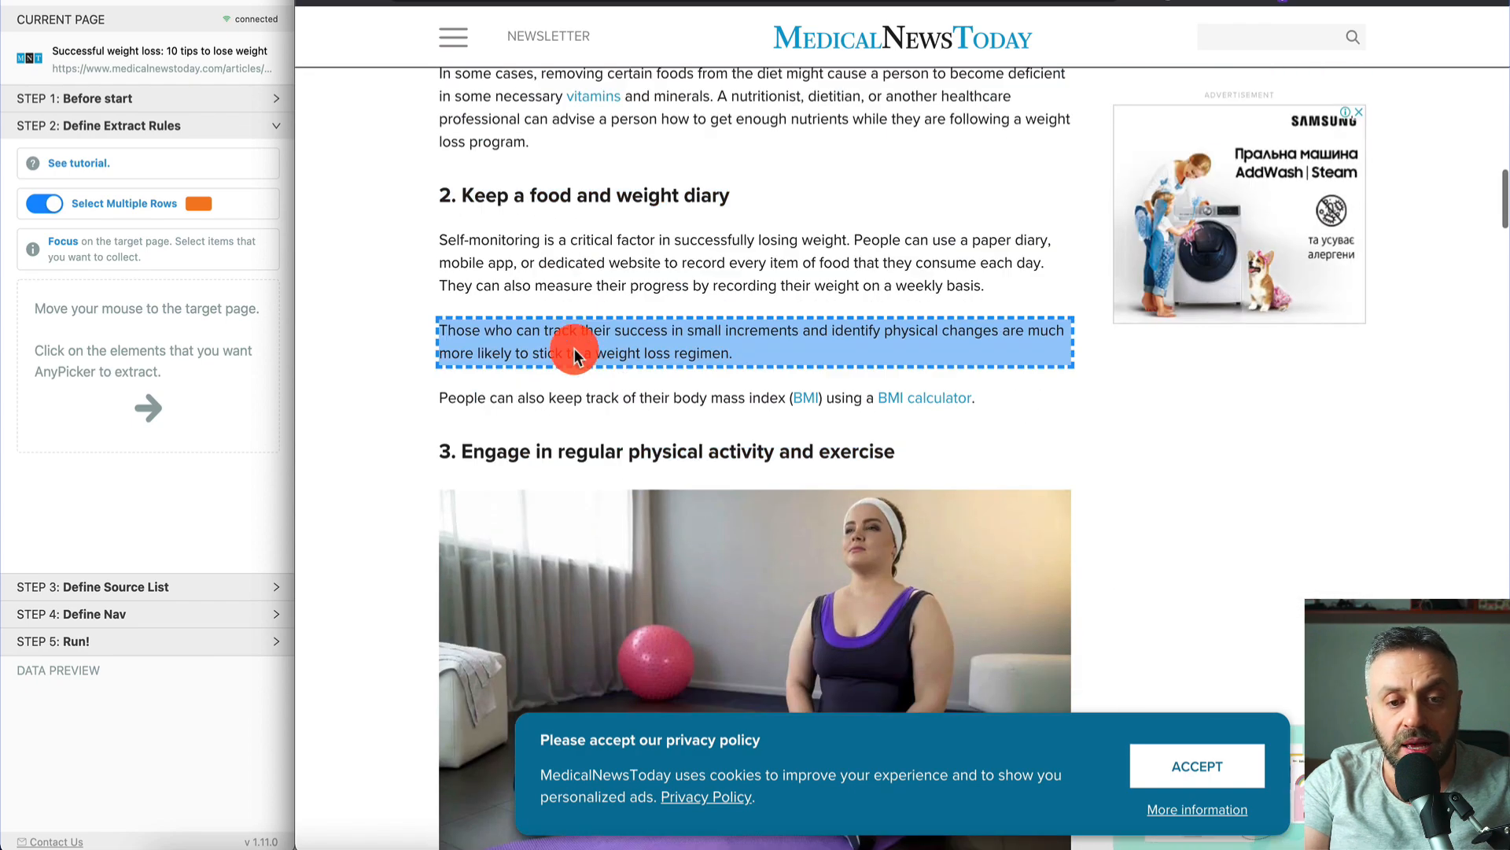
pyautogui.scroll(20, 550, 196)
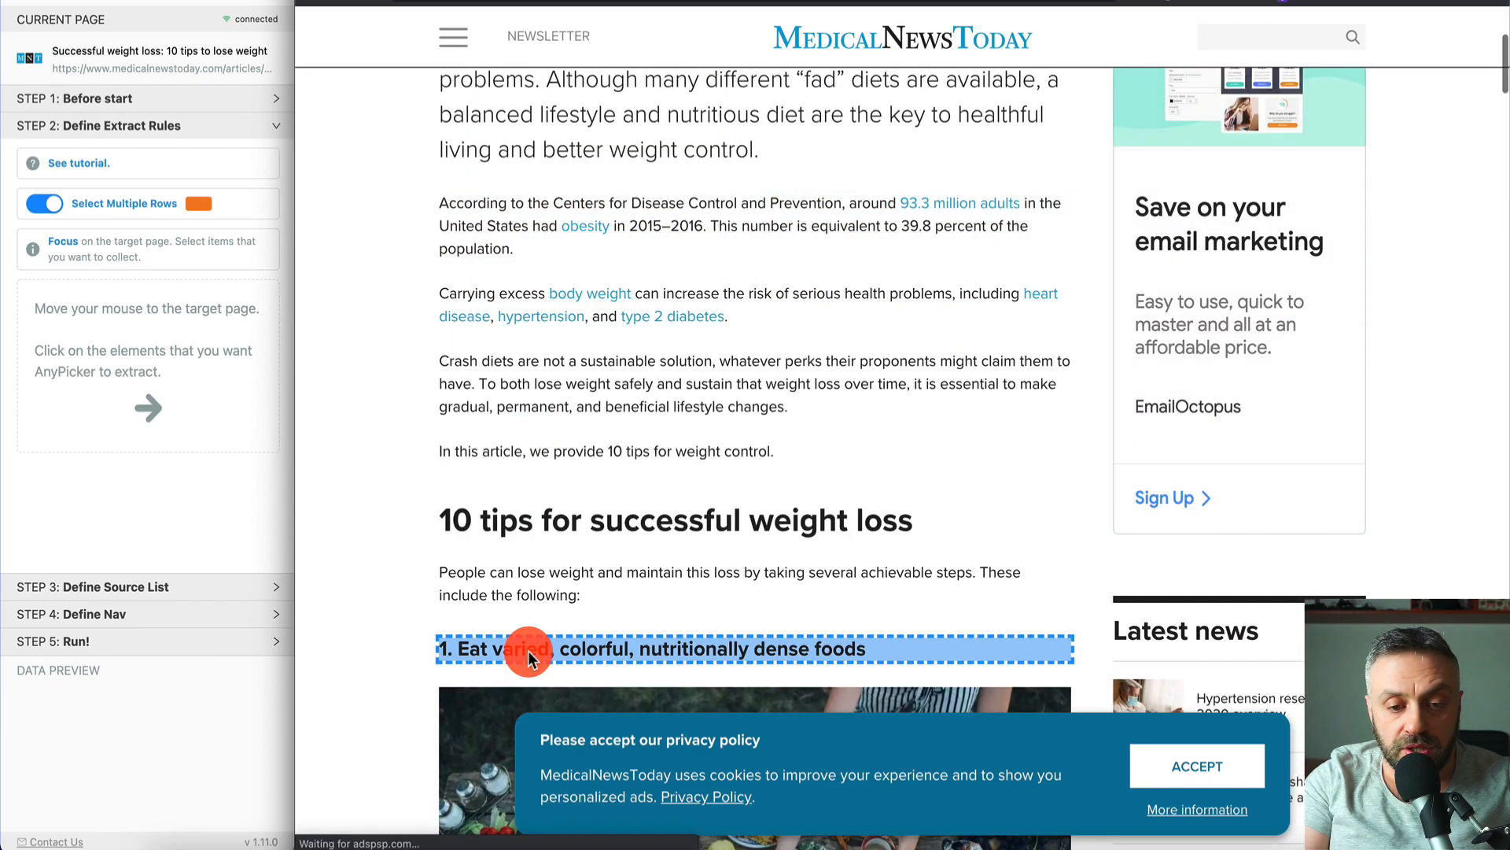
pyautogui.scroll(-4, 582, 648)
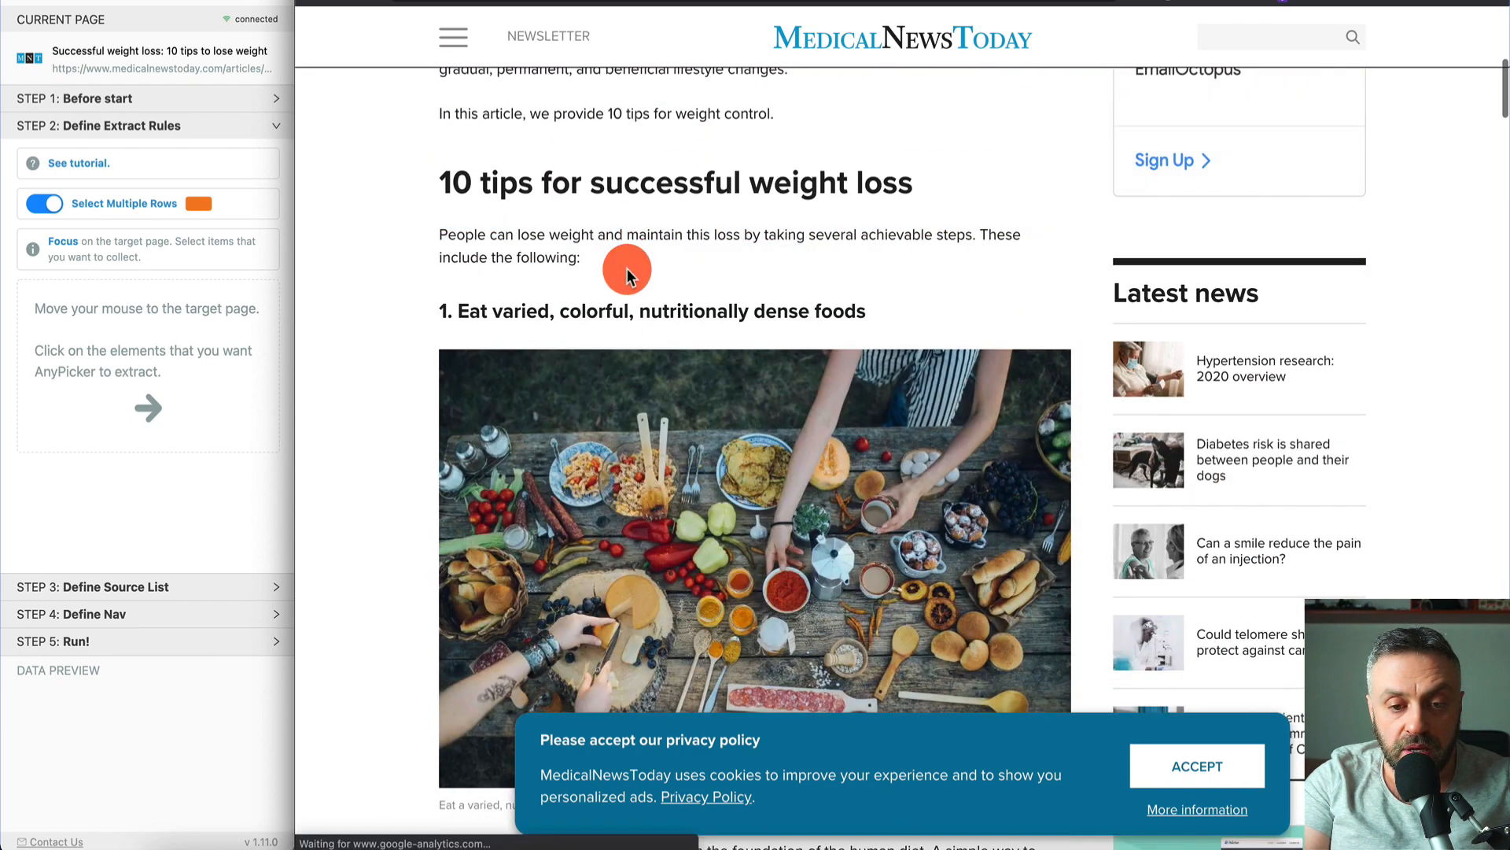
pyautogui.click(625, 322)
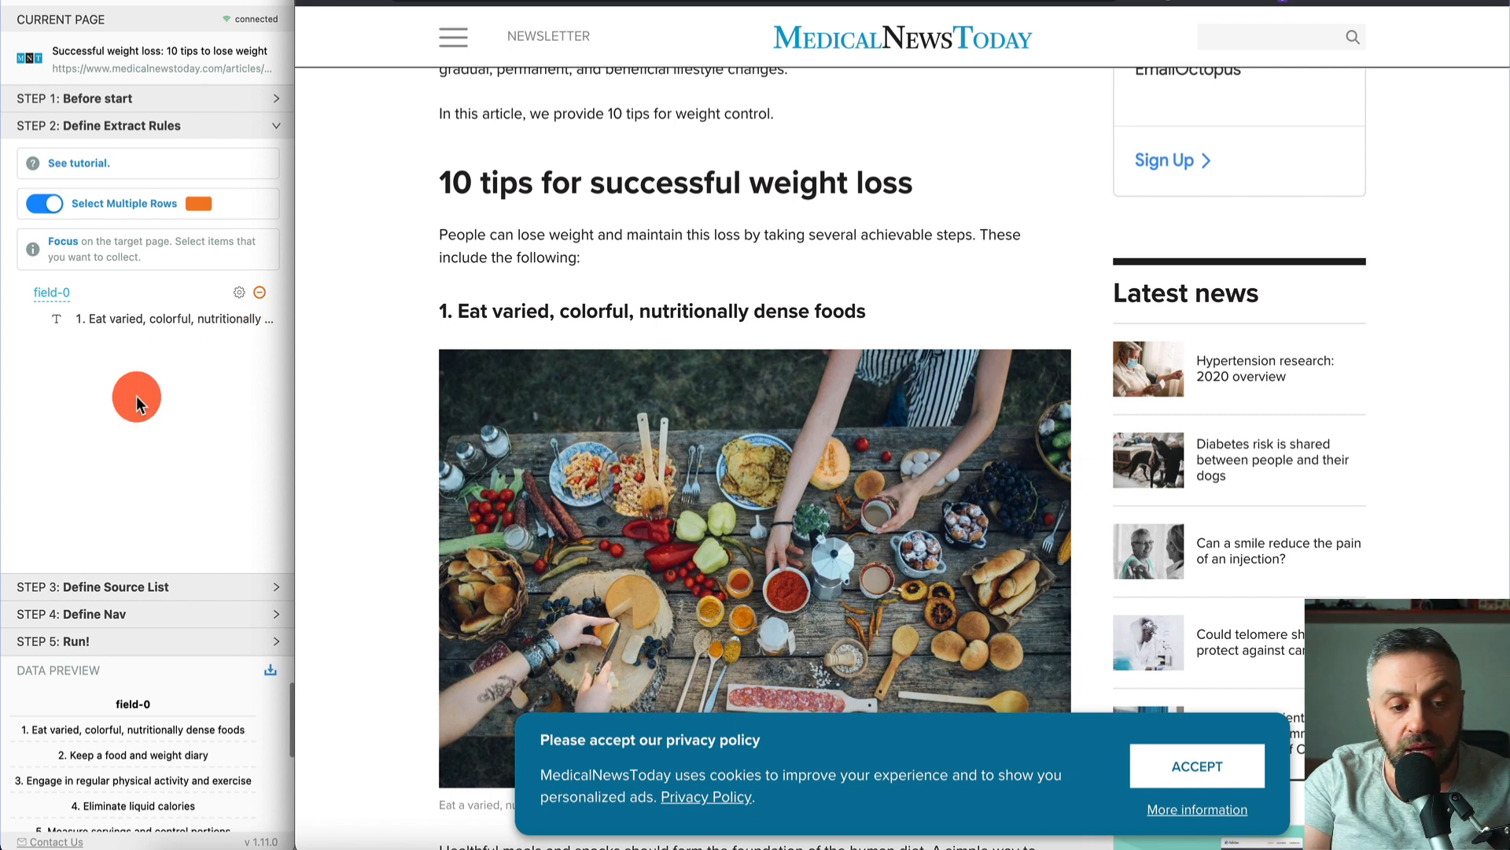
# - Advance through the source-list and Run steps, then build the task to download the ten tips as Excel
pyautogui.click(144, 586)
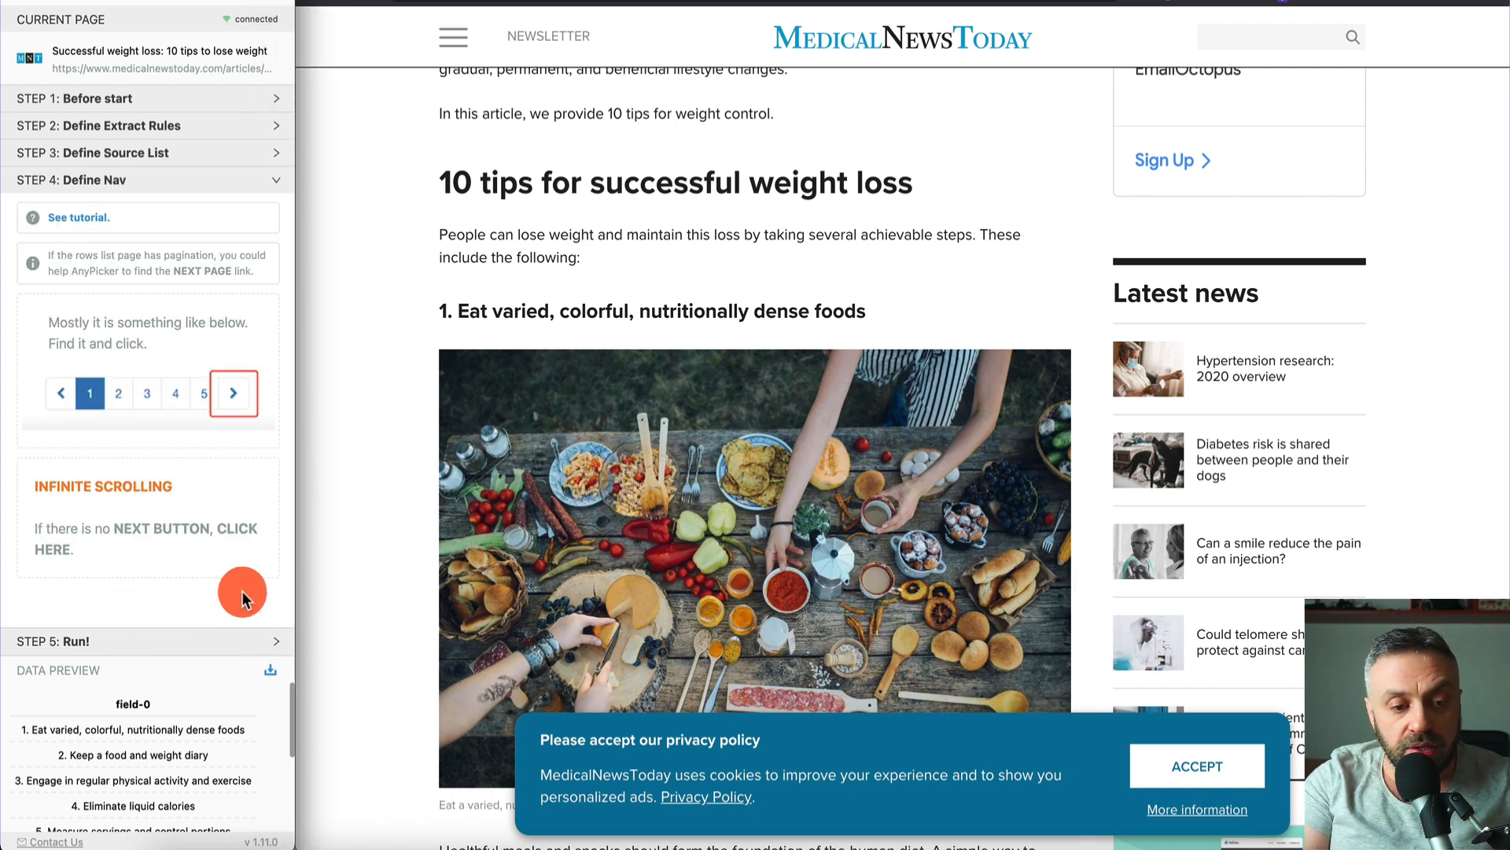
pyautogui.scroll(-15, 451, 531)
pyautogui.scroll(-20, 451, 531)
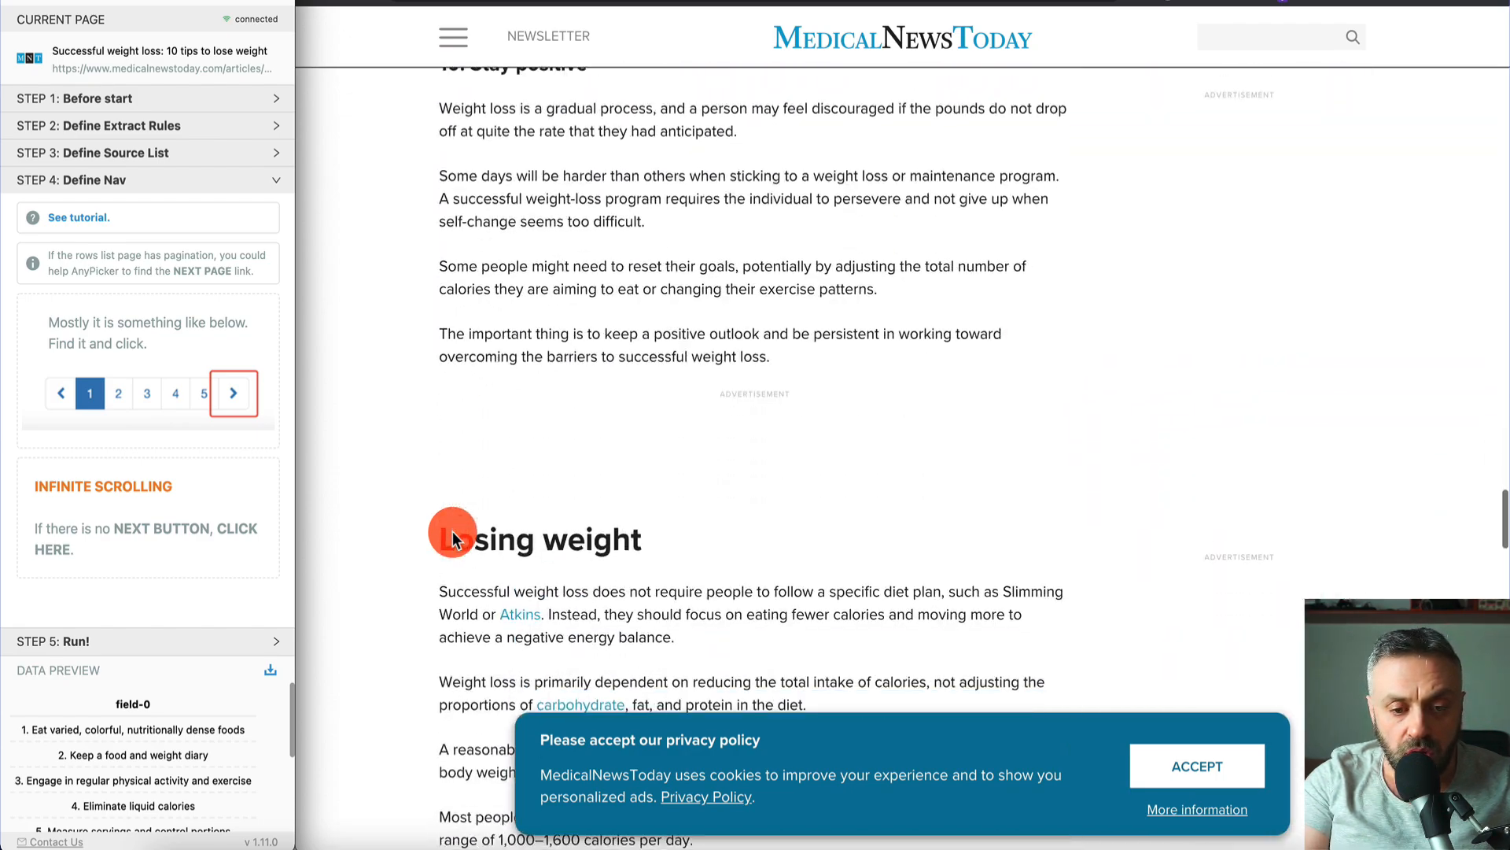
pyautogui.scroll(10, 451, 531)
pyautogui.scroll(-10, 452, 531)
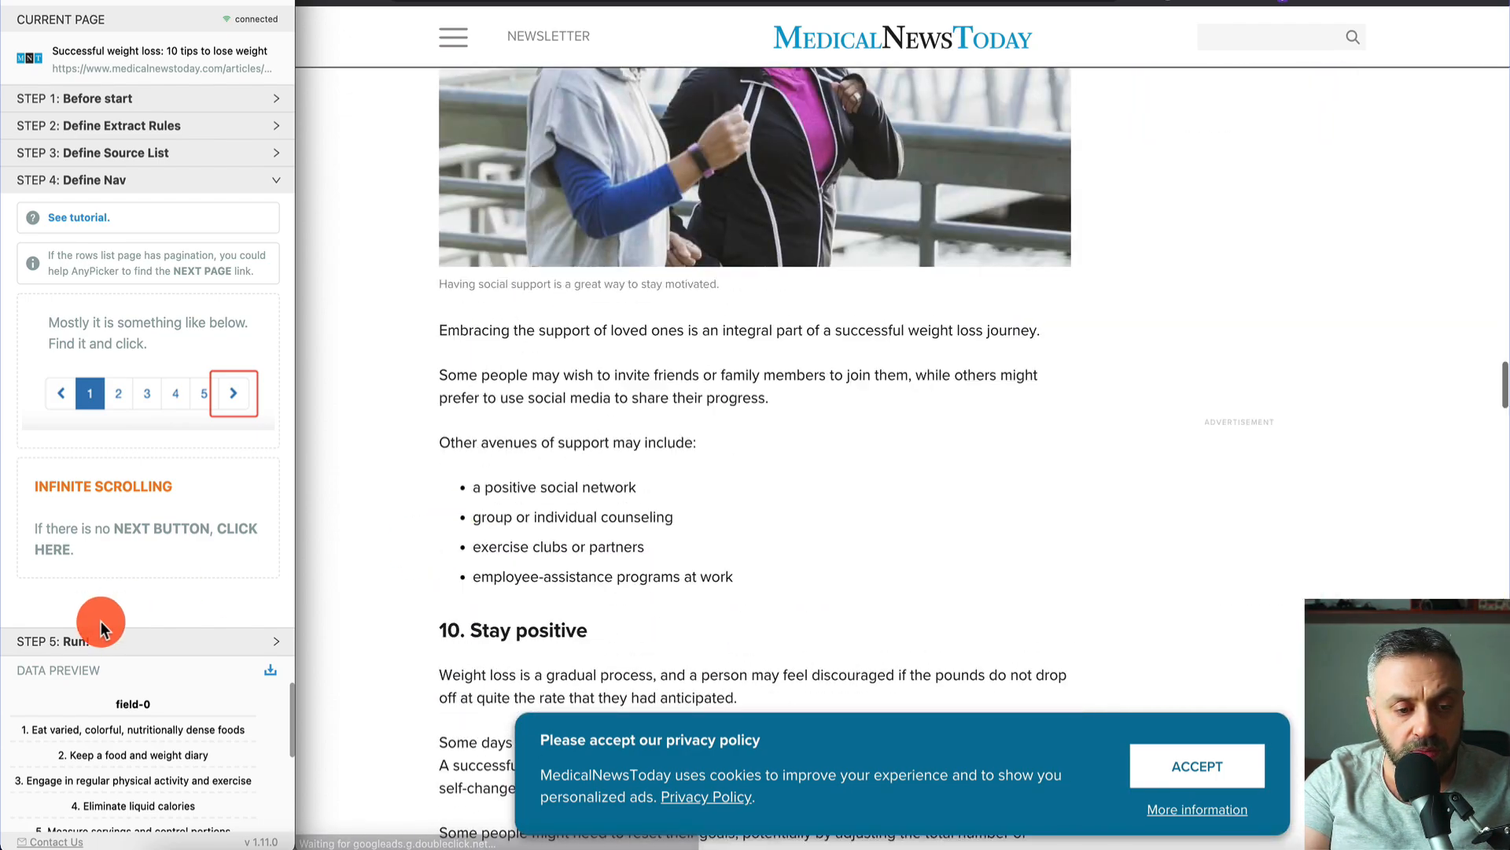
pyautogui.click(74, 640)
pyautogui.click(167, 591)
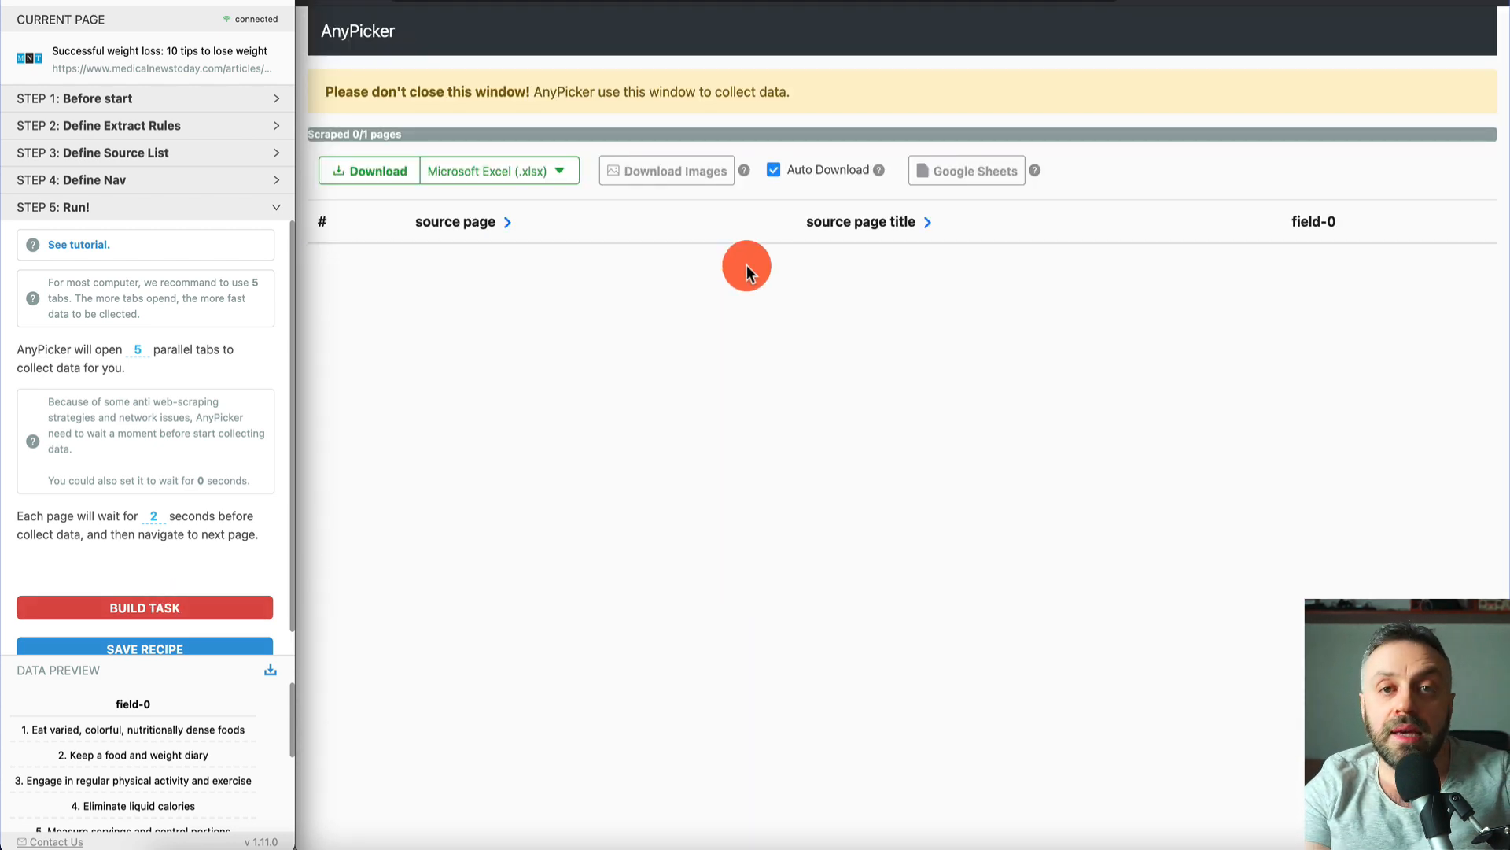
pyautogui.scroll(-2, 758, 394)
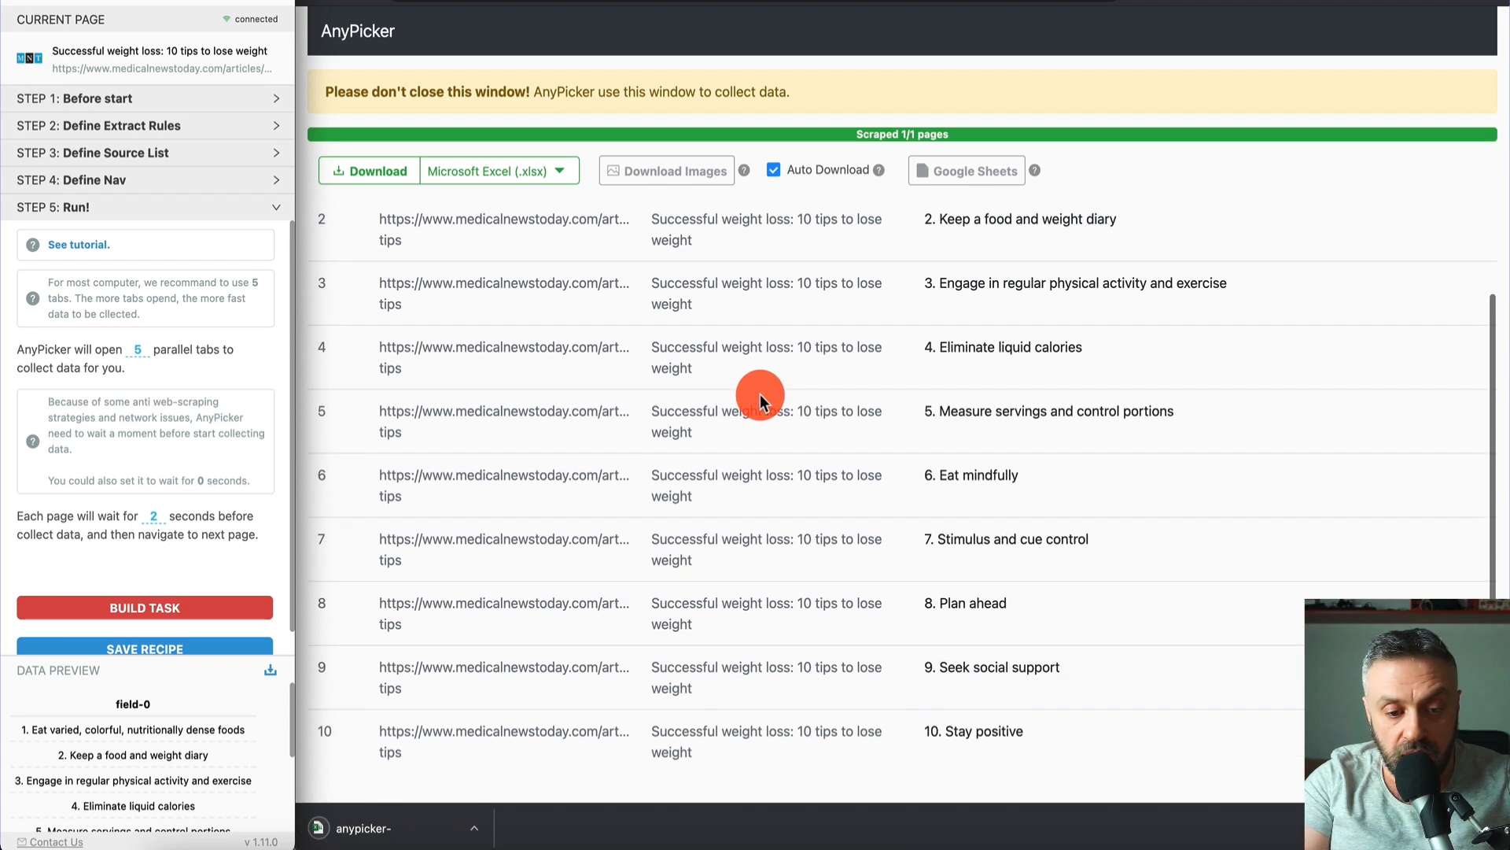
pyautogui.scroll(2, 779, 391)
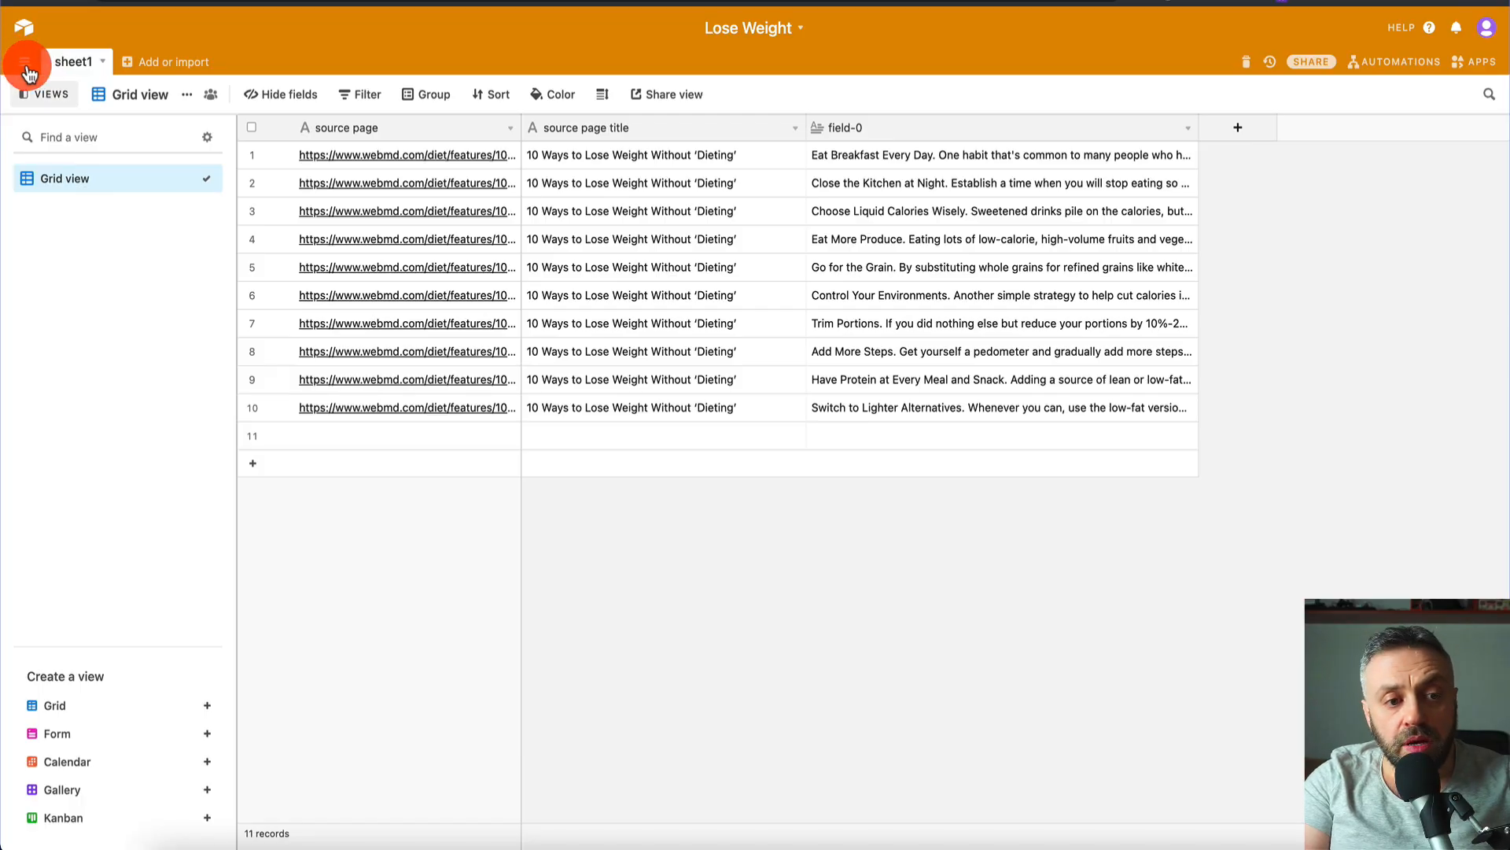
pyautogui.click(24, 61)
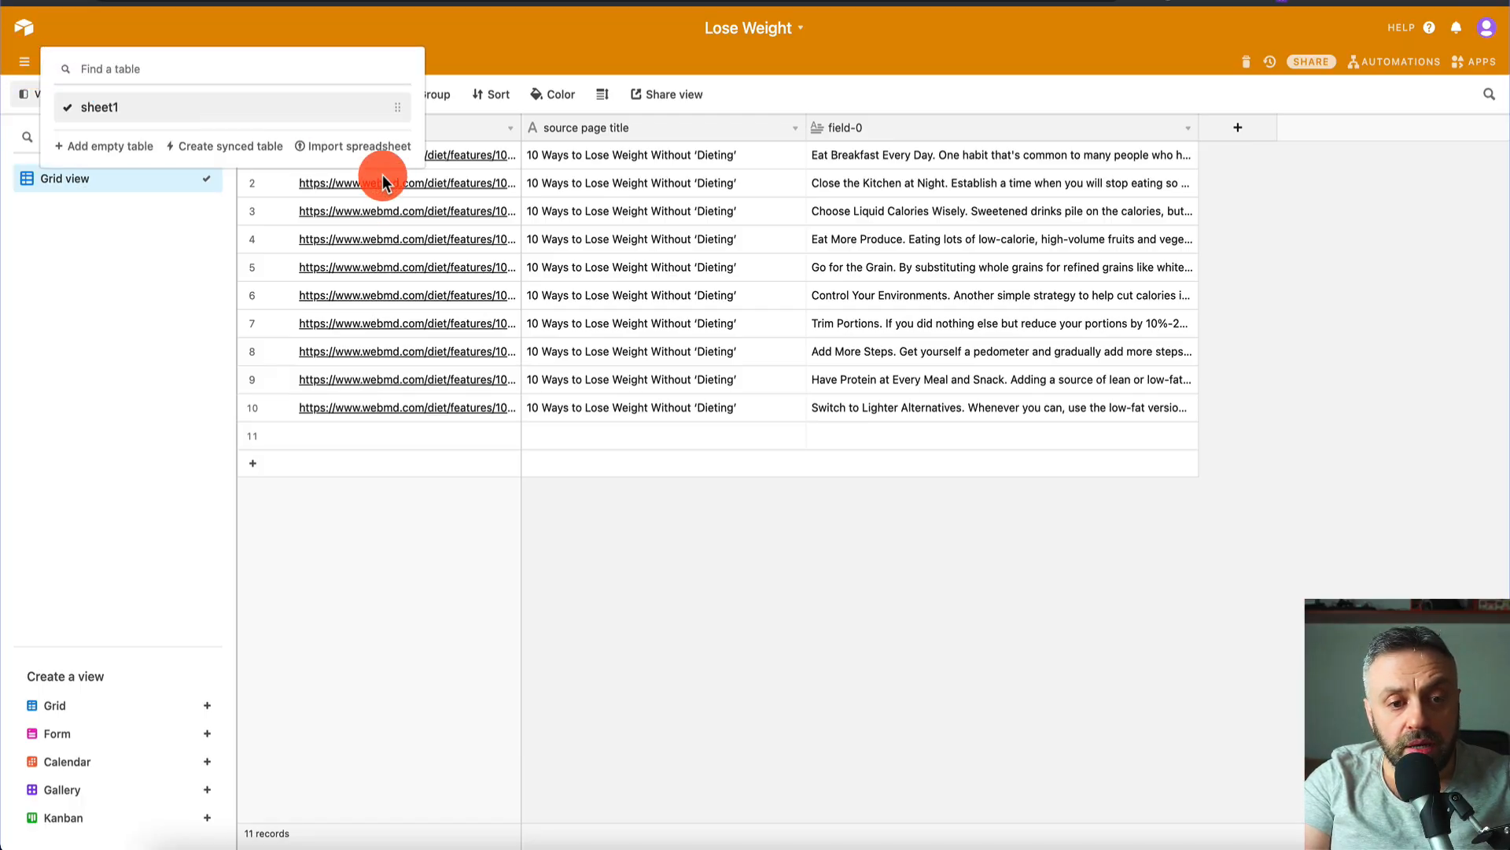
# - Import the AnyPicker .xlsx file into Airtable and copy its three columns of tip data
pyautogui.click(370, 149)
pyautogui.click(657, 414)
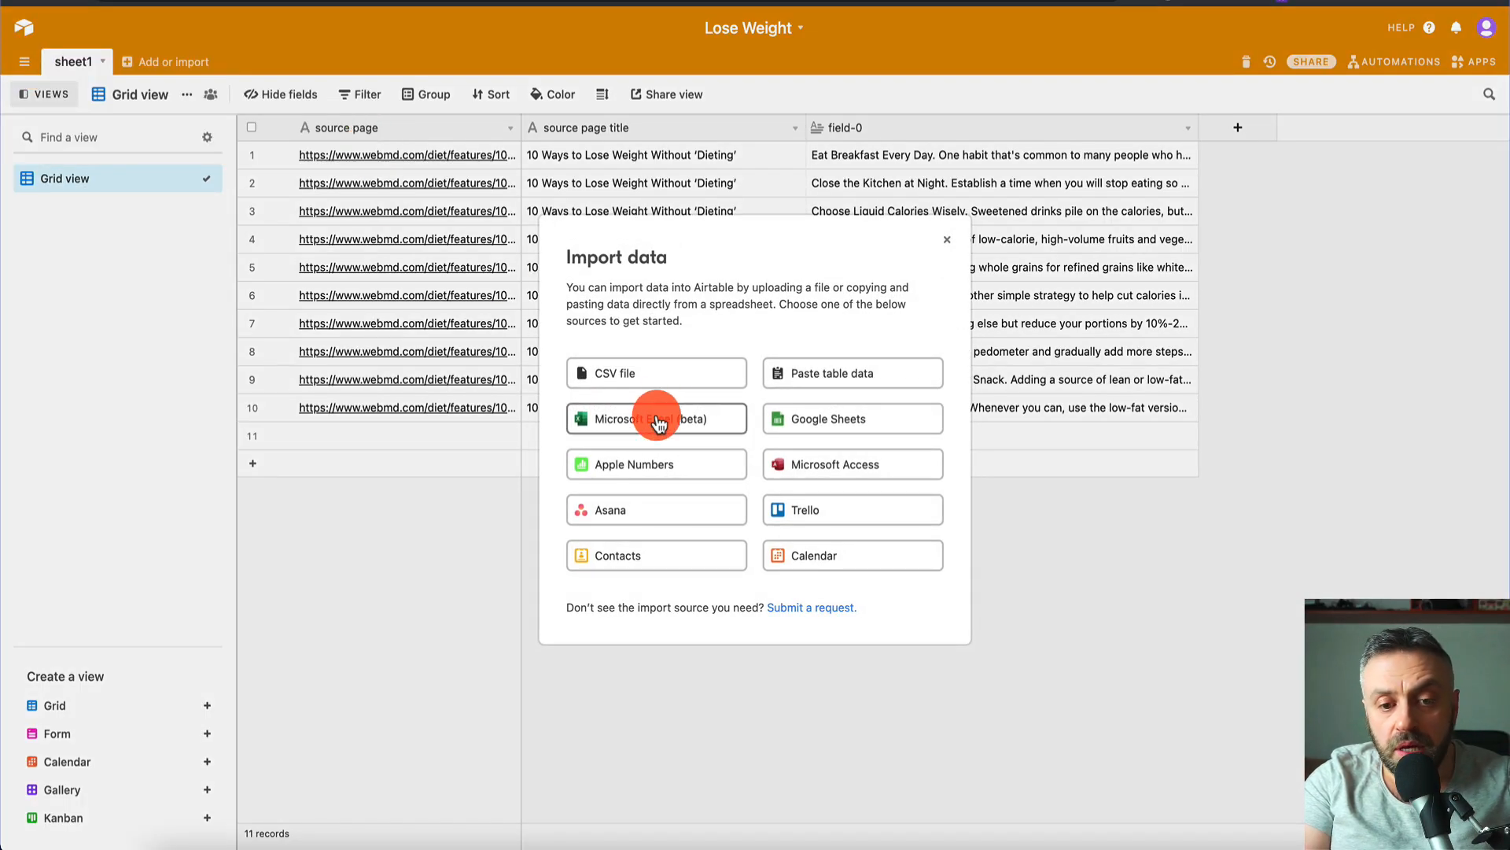
pyautogui.click(664, 485)
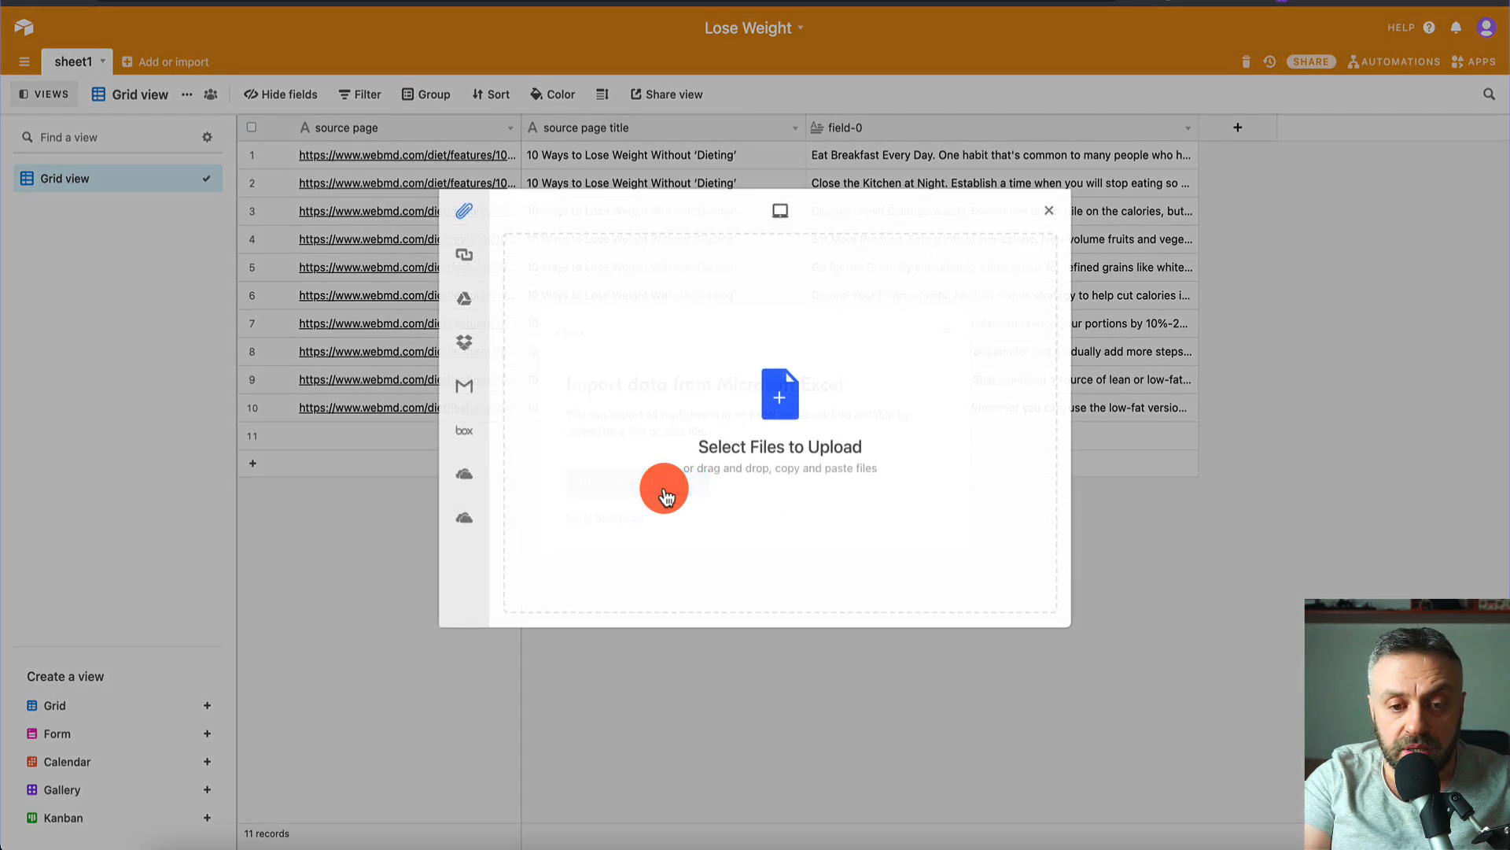
pyautogui.click(1022, 596)
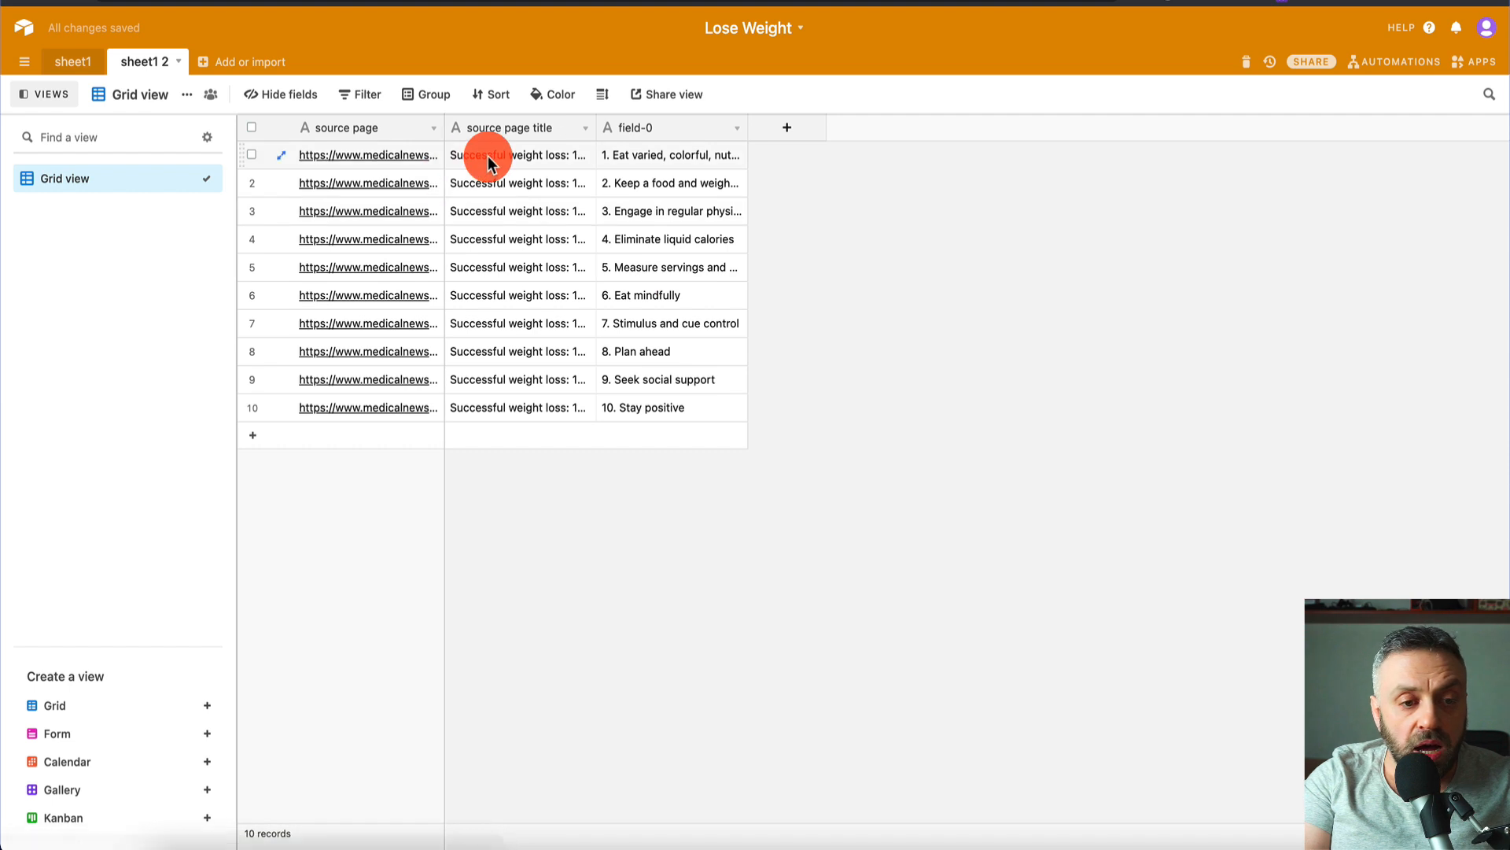
pyautogui.click(487, 161)
pyautogui.press('Left')
pyautogui.hotkey('shift', 'Down')
pyautogui.hotkey('shift', 'Down')
pyautogui.hotkey('shift', 'Down')
pyautogui.hotkey('shift', 'Down')
pyautogui.hotkey('shift', 'Down')
pyautogui.hotkey('shift', 'Down')
pyautogui.hotkey('shift', 'Down')
pyautogui.hotkey('shift', 'Down')
pyautogui.hotkey('shift', 'Down')
pyautogui.hotkey('shift', 'Right')
pyautogui.hotkey('shift', 'Right')
pyautogui.hotkey('ctrl', 'c')
# - Paste the copied tips into sheet1 starting at row 11 and expand the table to fit
pyautogui.click(89, 69)
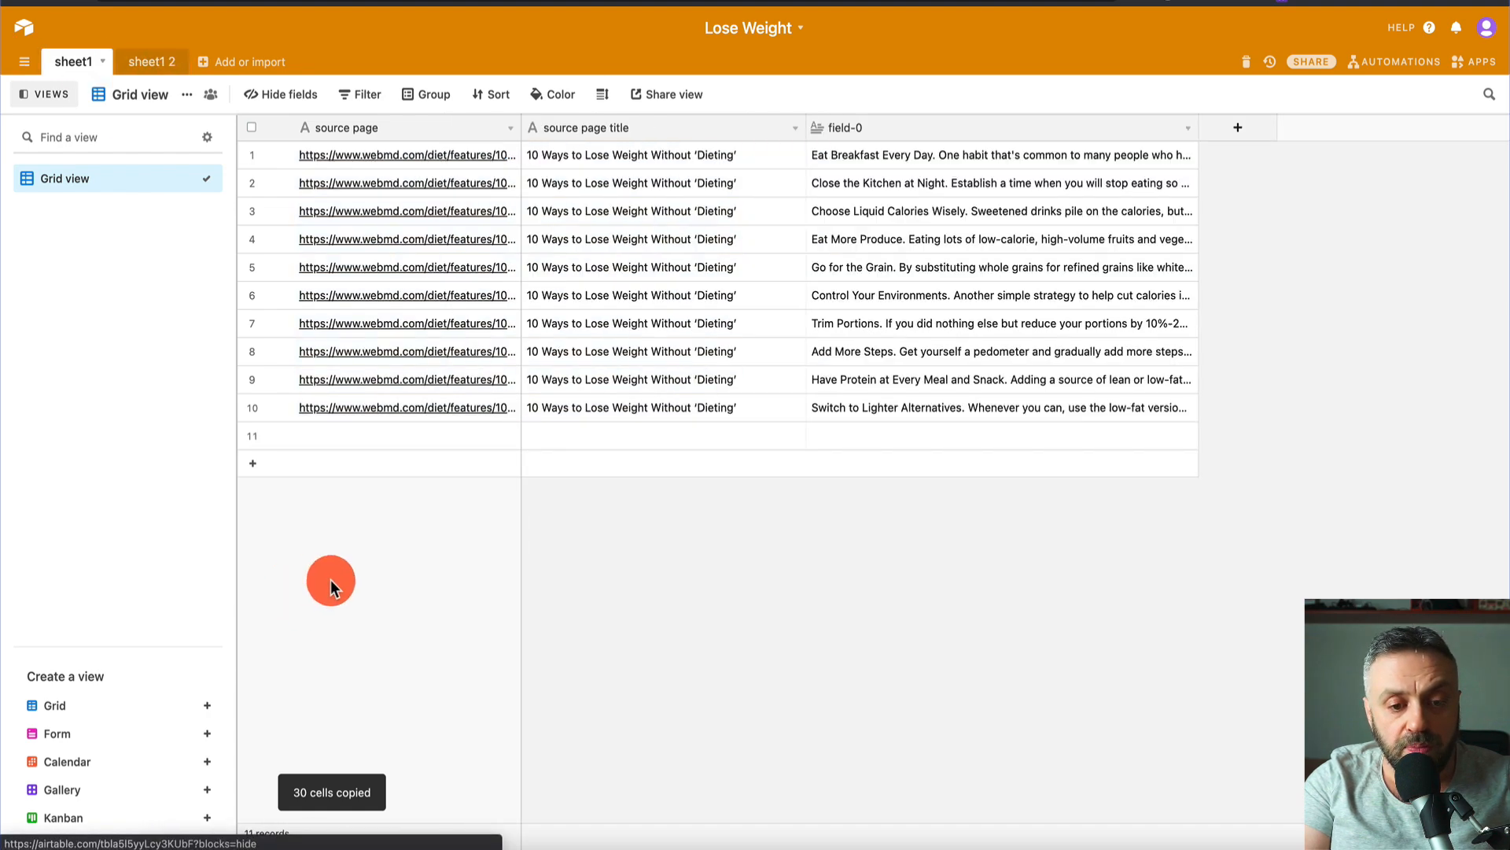
pyautogui.click(346, 438)
pyautogui.hotkey('ctrl', 'v')
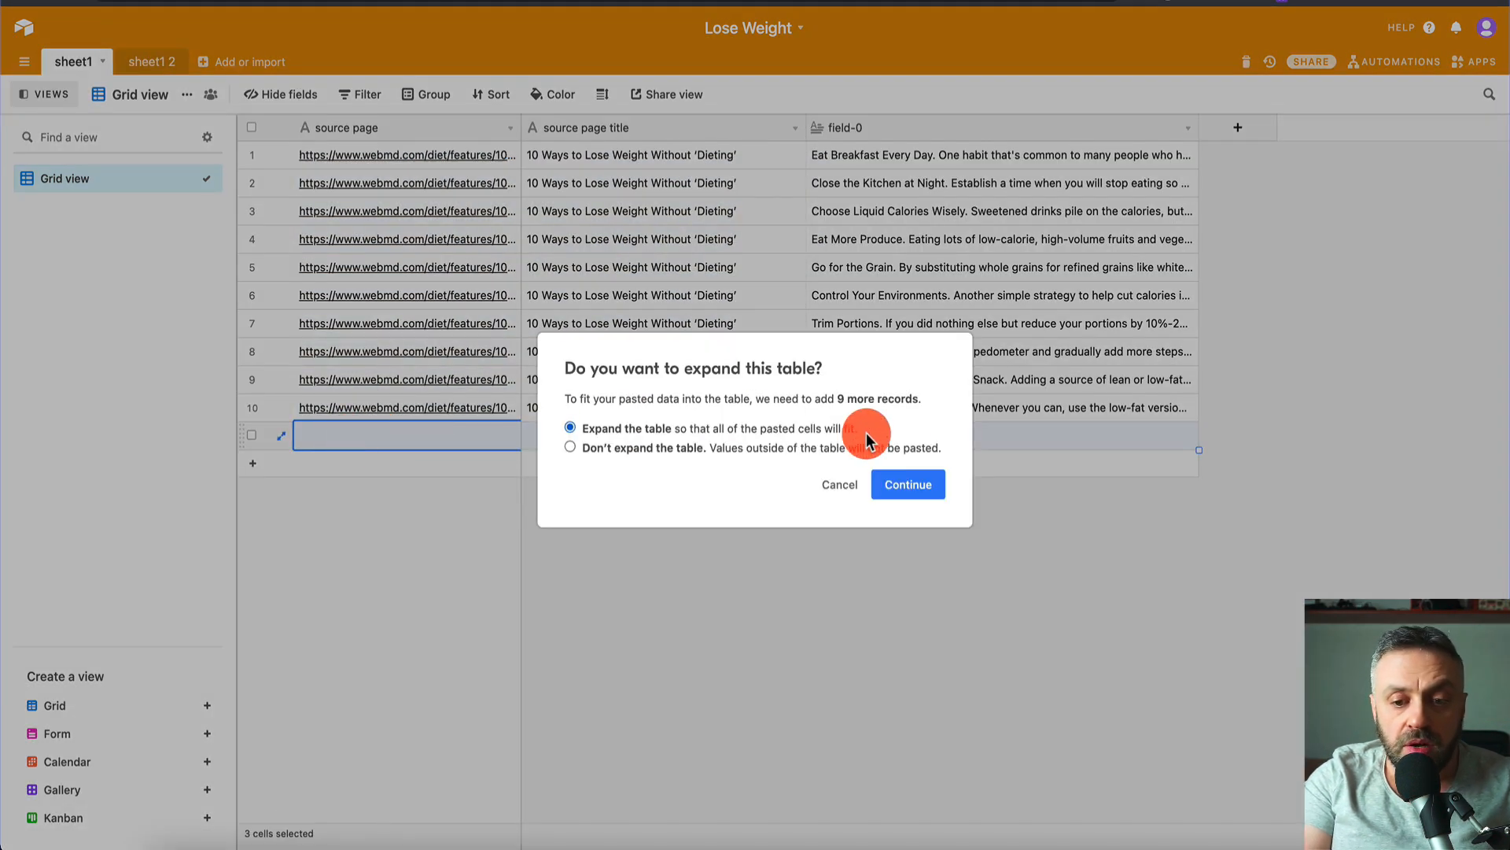
pyautogui.click(909, 484)
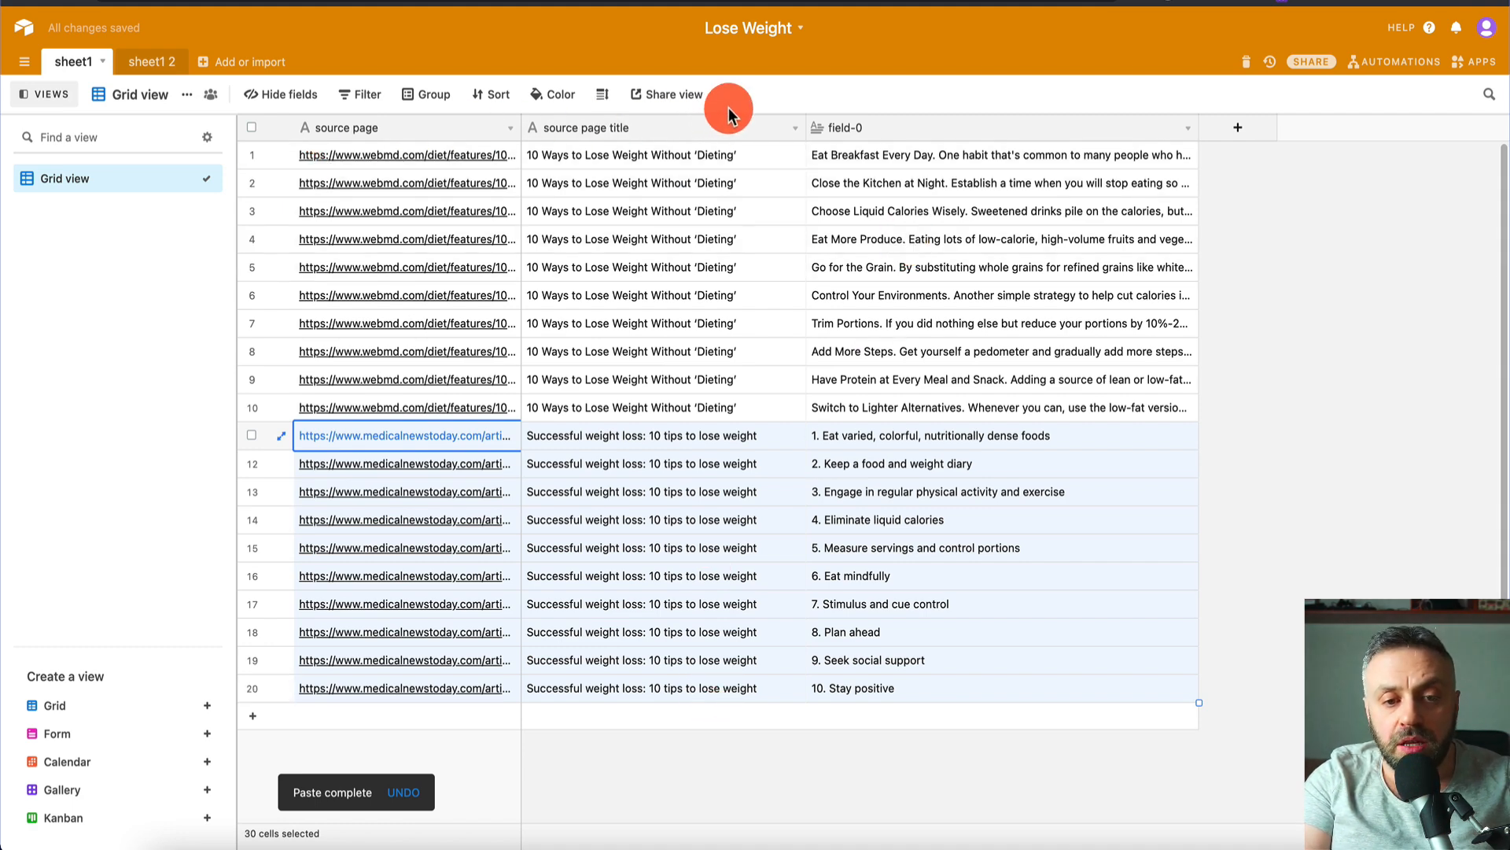
pyautogui.click(881, 177)
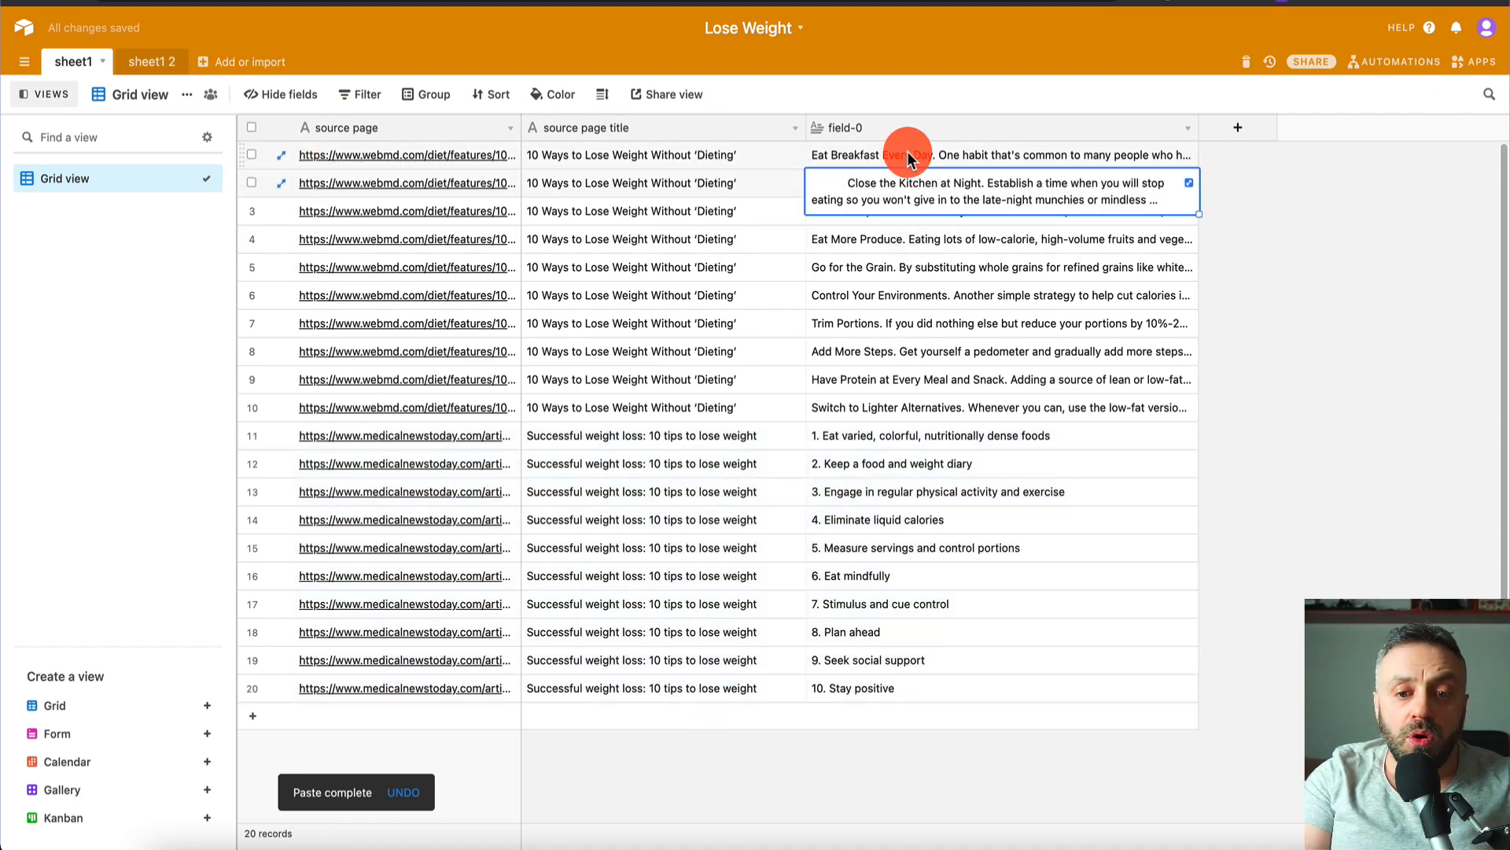
# - Rename sheet1's field-0 column to 'Tips' and save the change
pyautogui.click(897, 157)
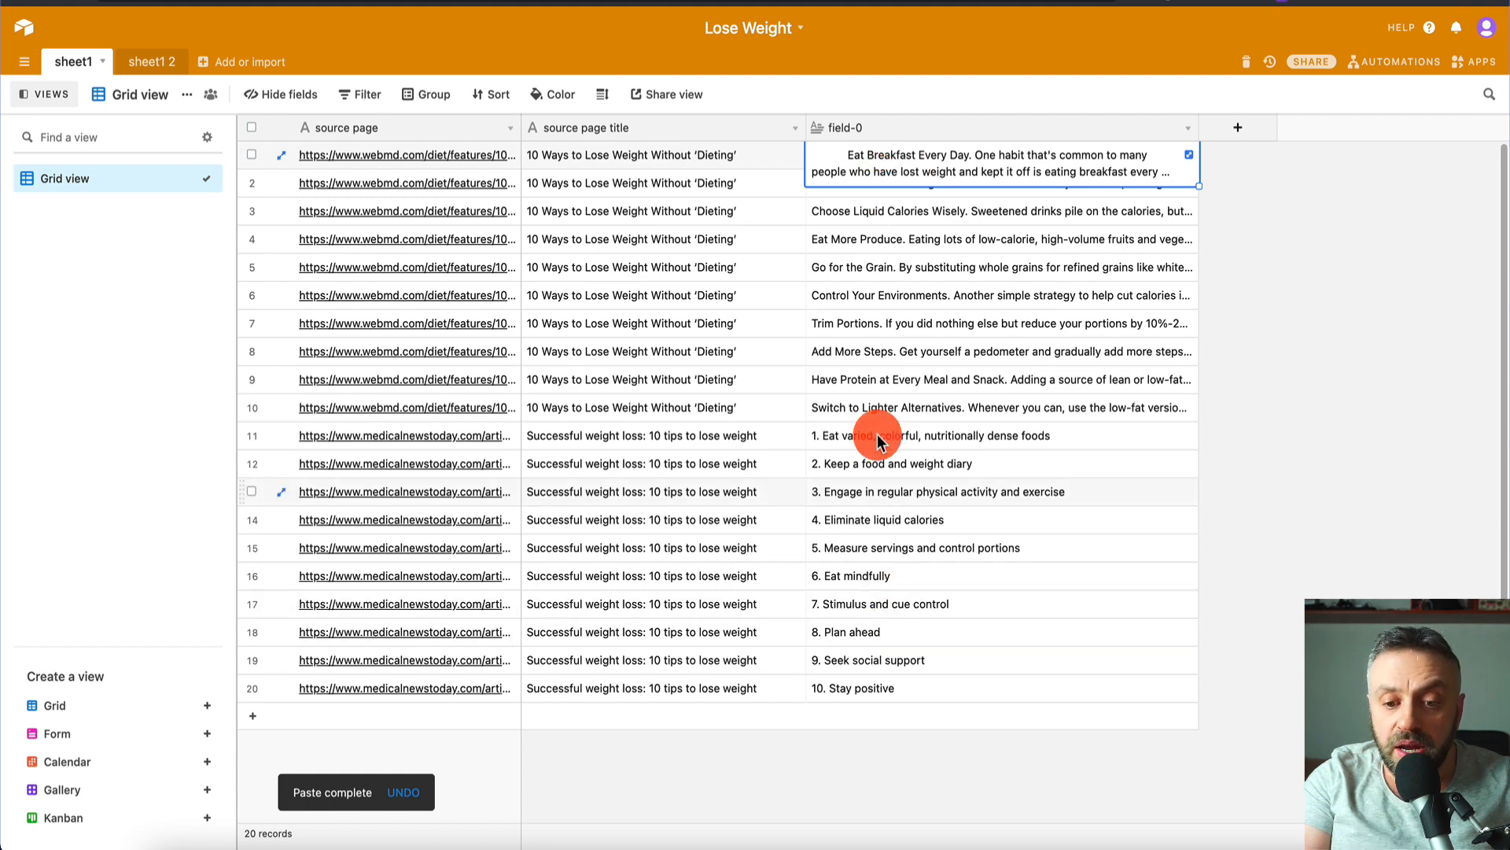
pyautogui.click(849, 126)
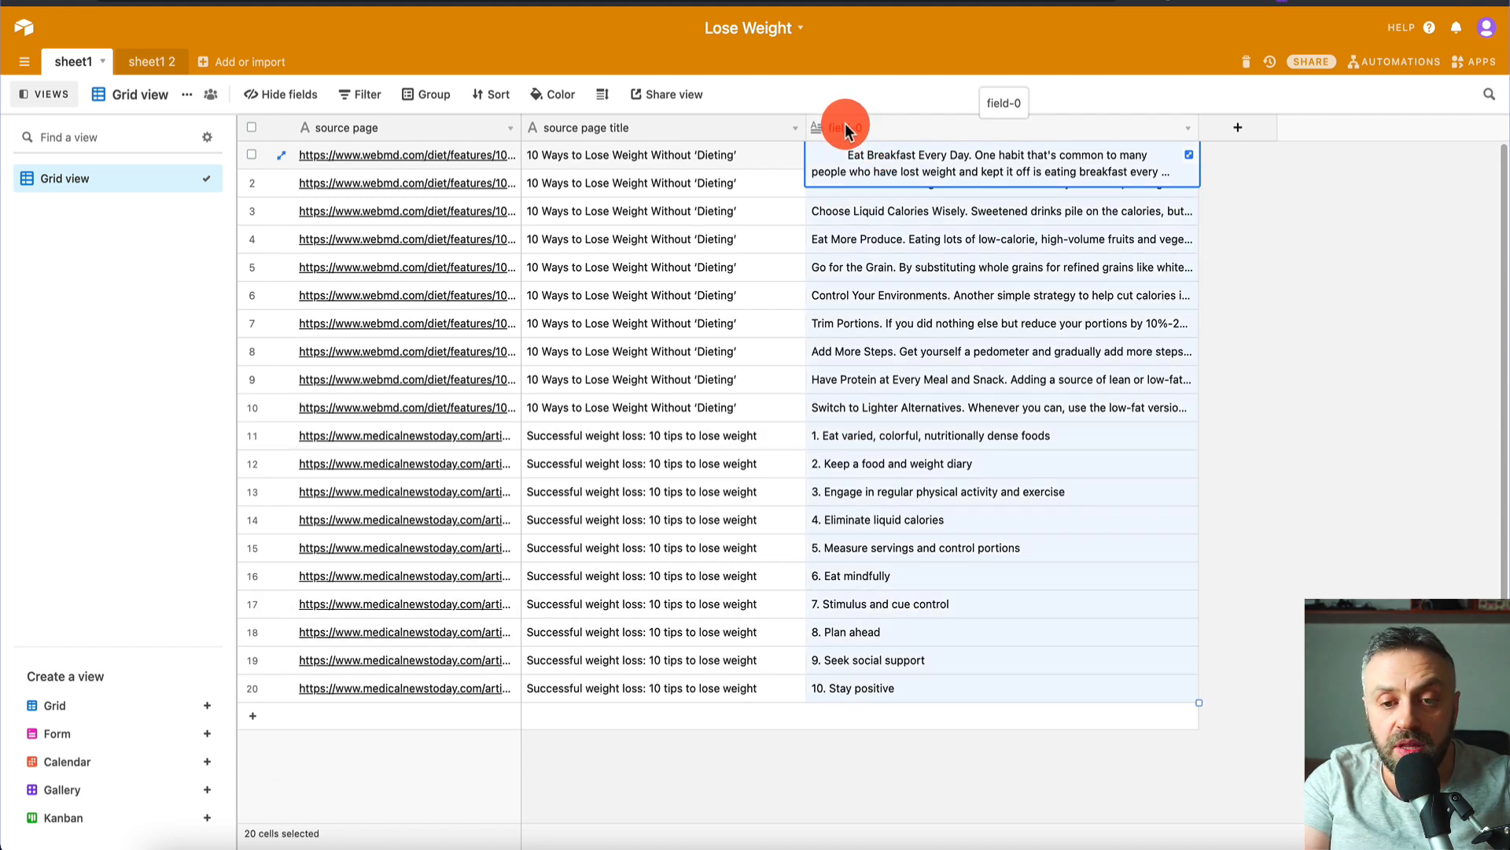
pyautogui.doubleClick(847, 125)
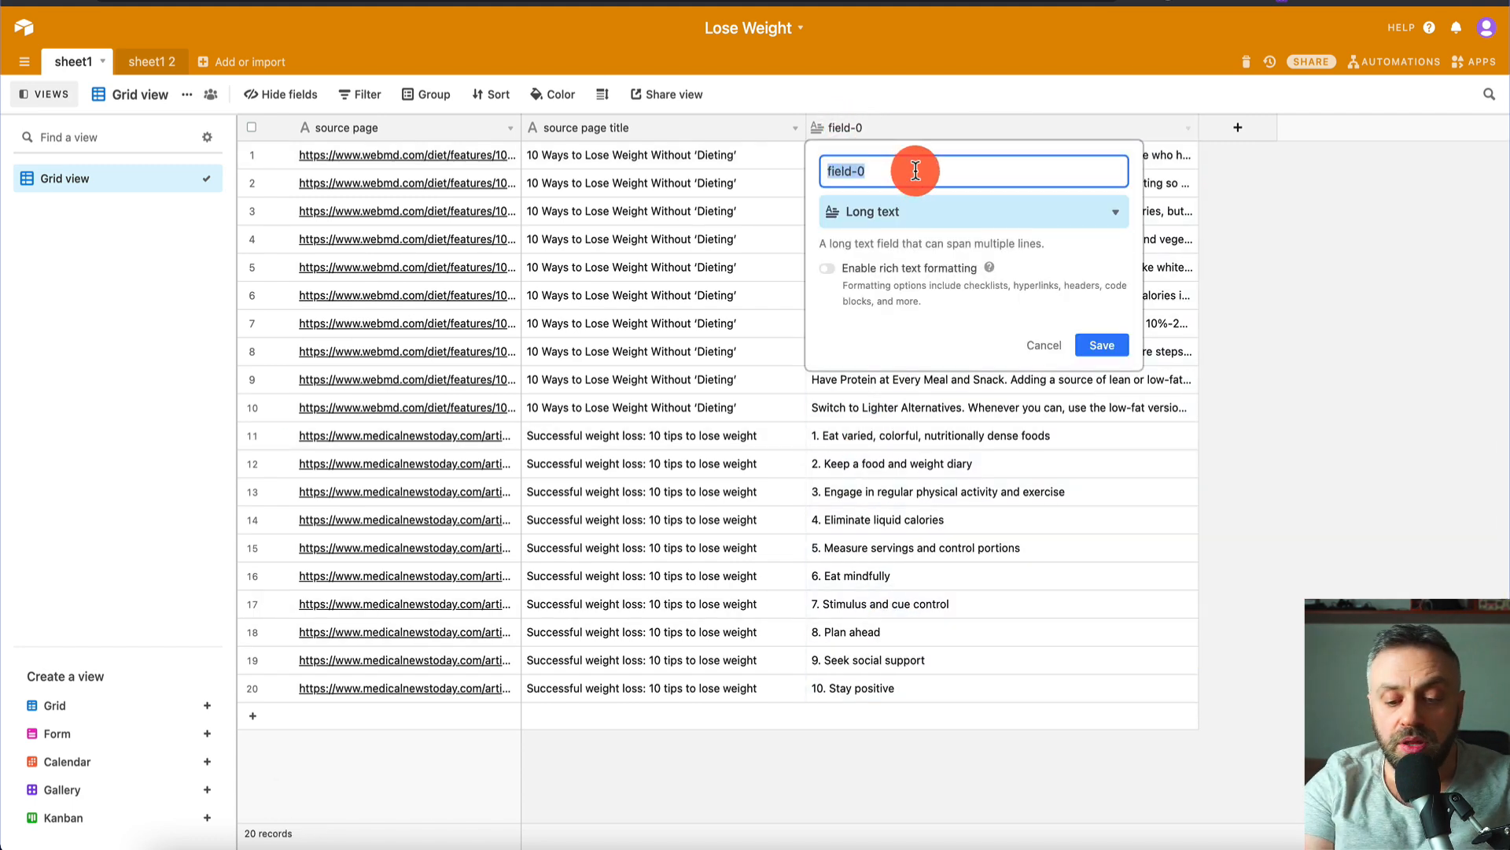
pyautogui.write('Tip')
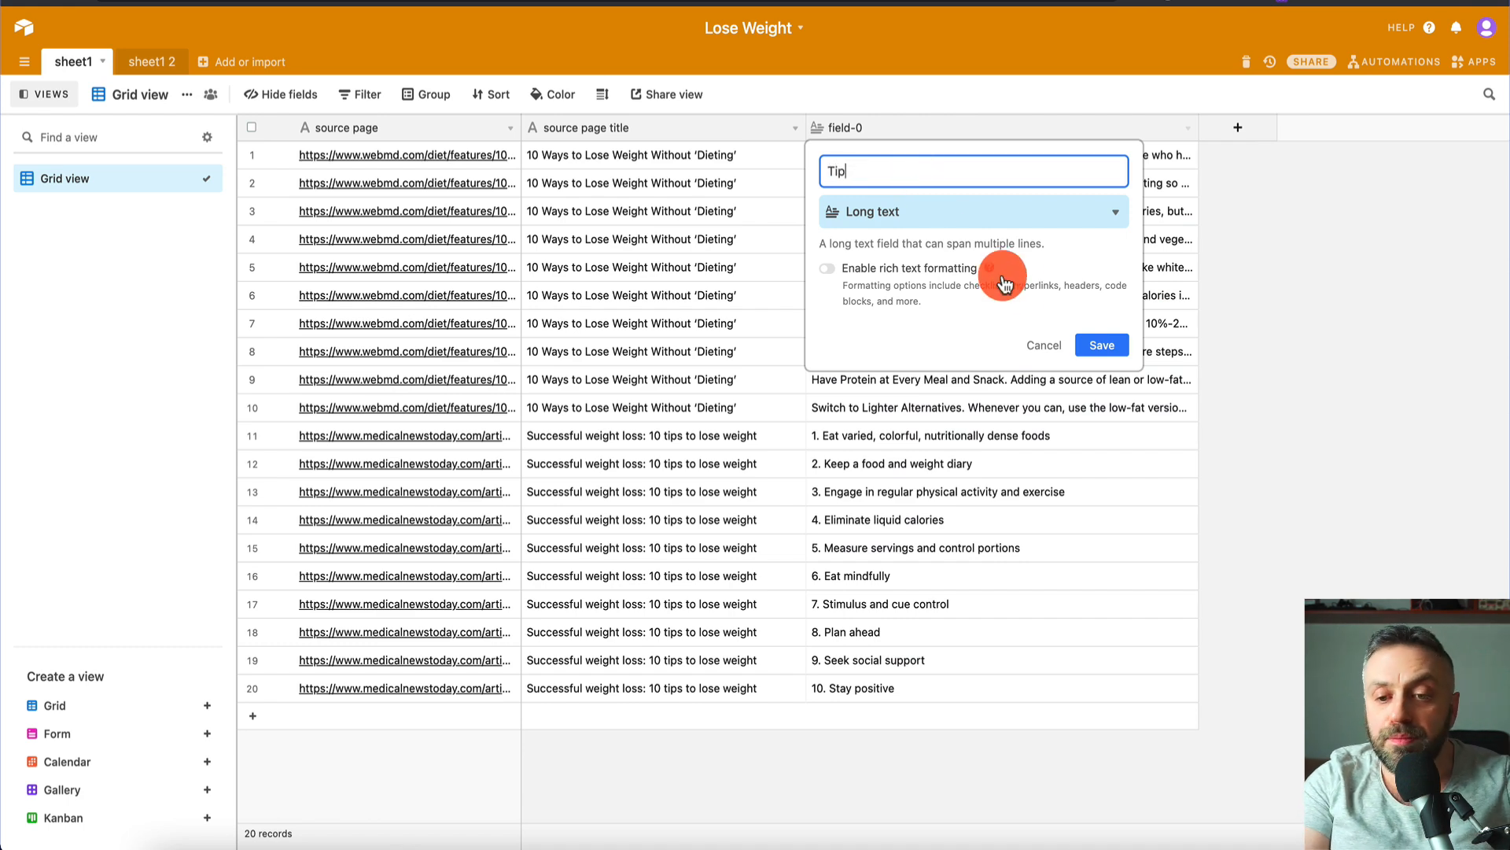
pyautogui.write('s')
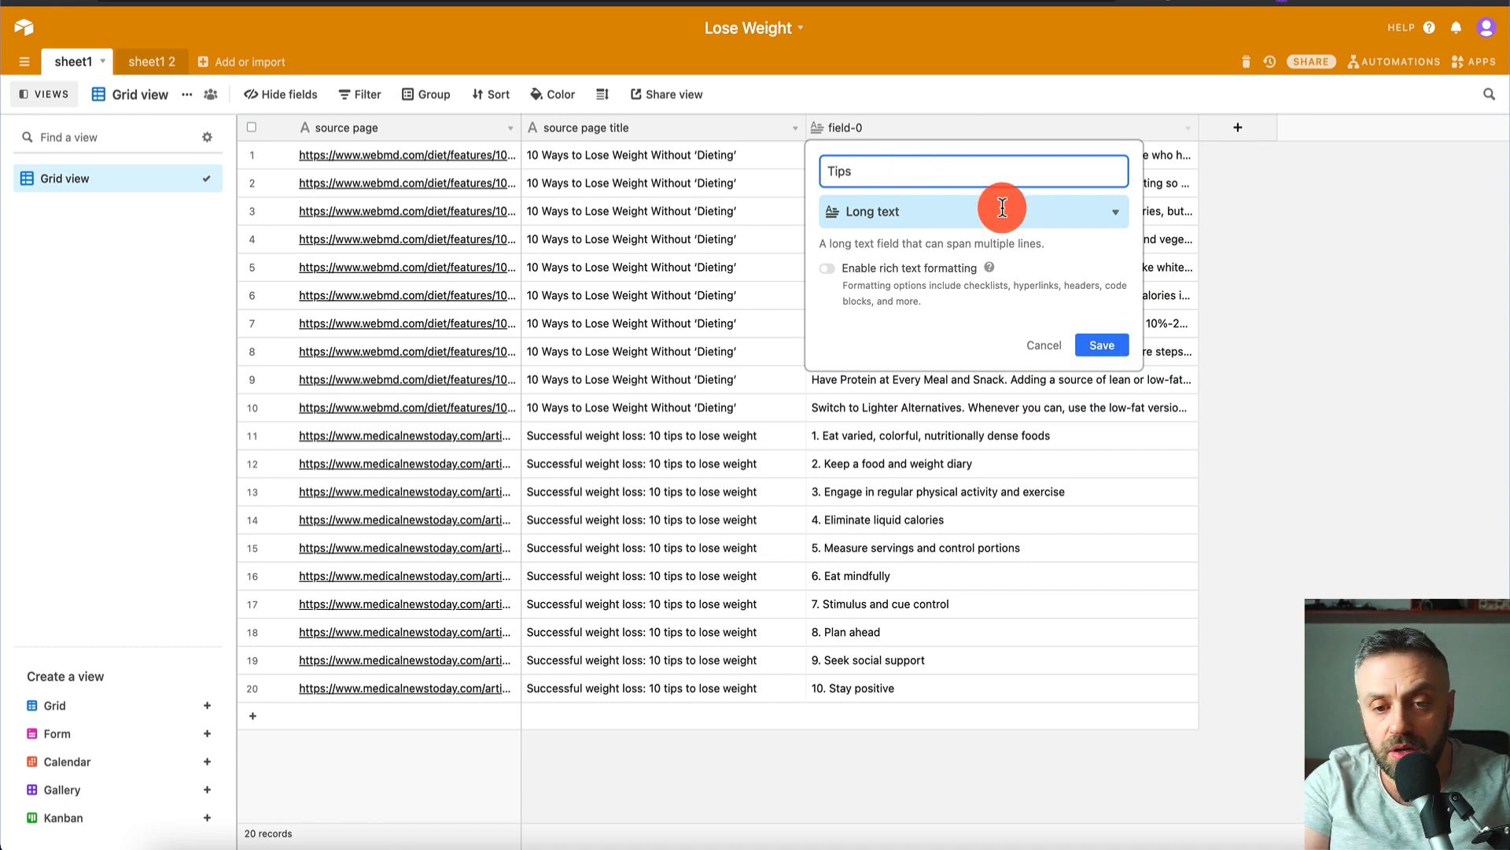
pyautogui.click(1102, 345)
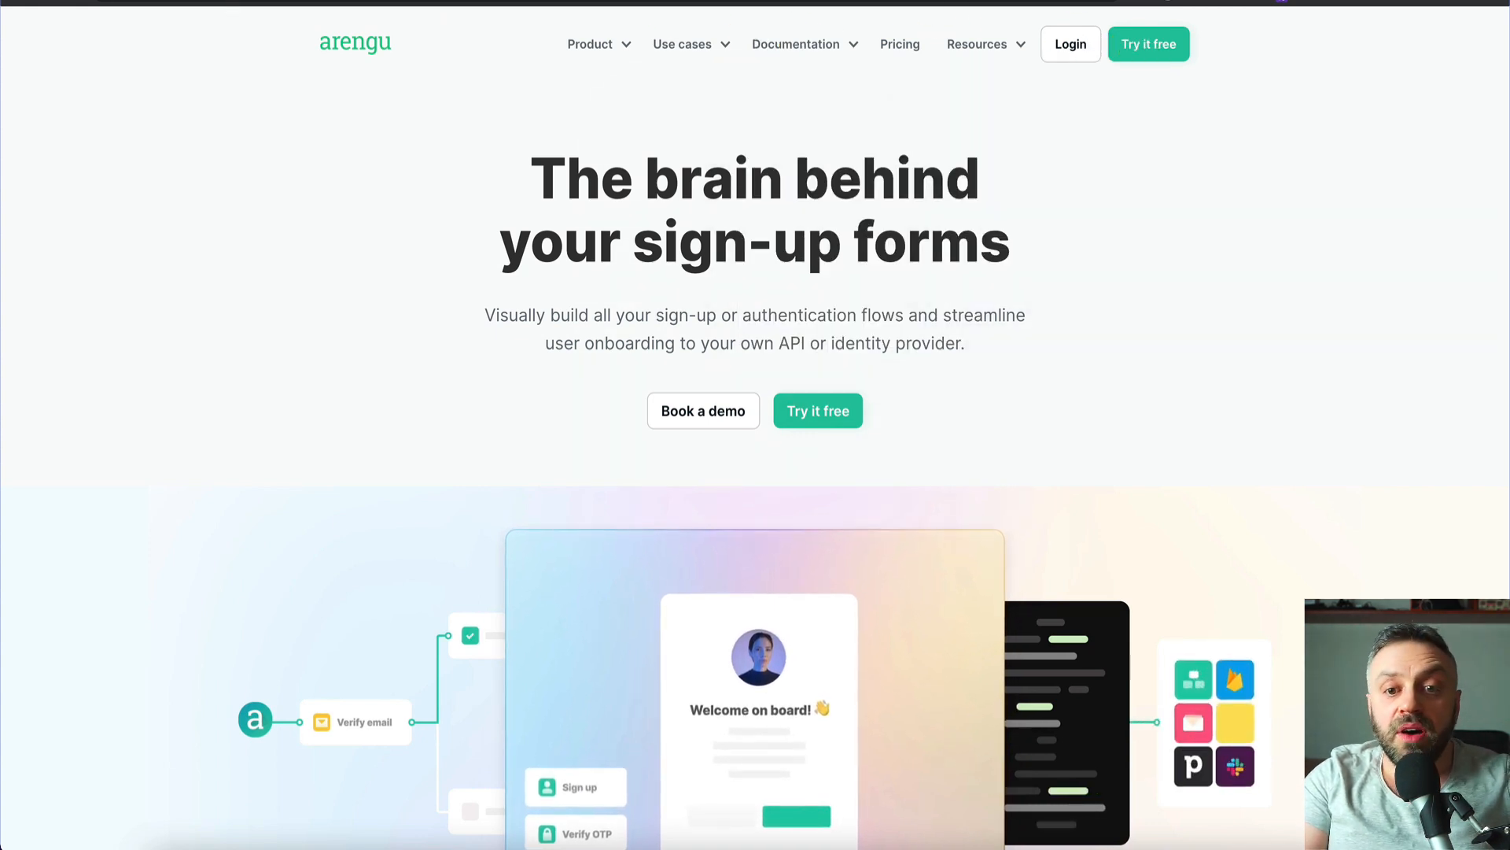
# - Create a new Arengu form from the Blank Form template
pyautogui.rightClick(916, 55)
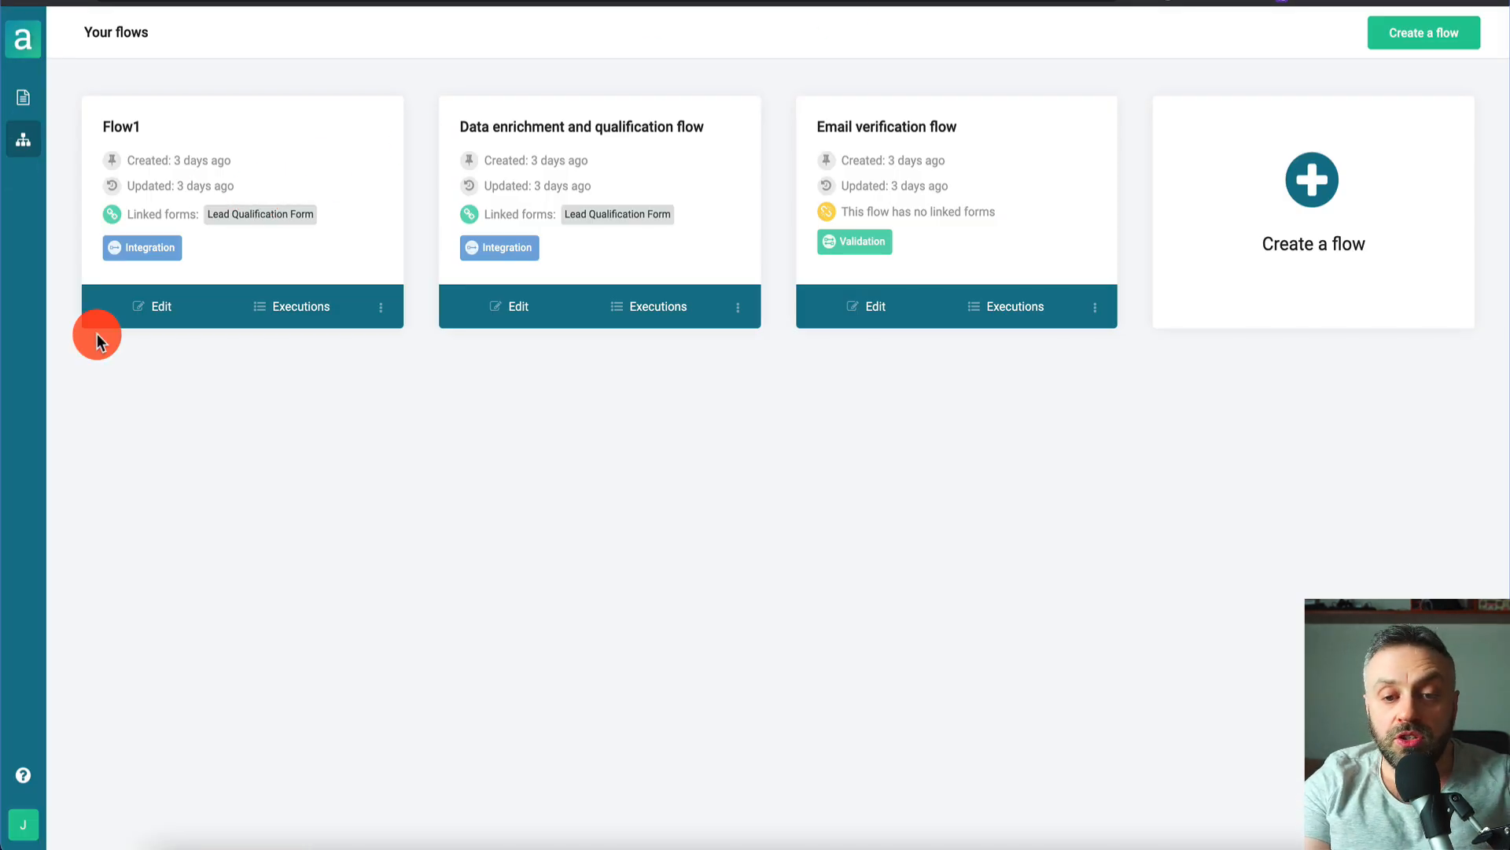
pyautogui.click(22, 98)
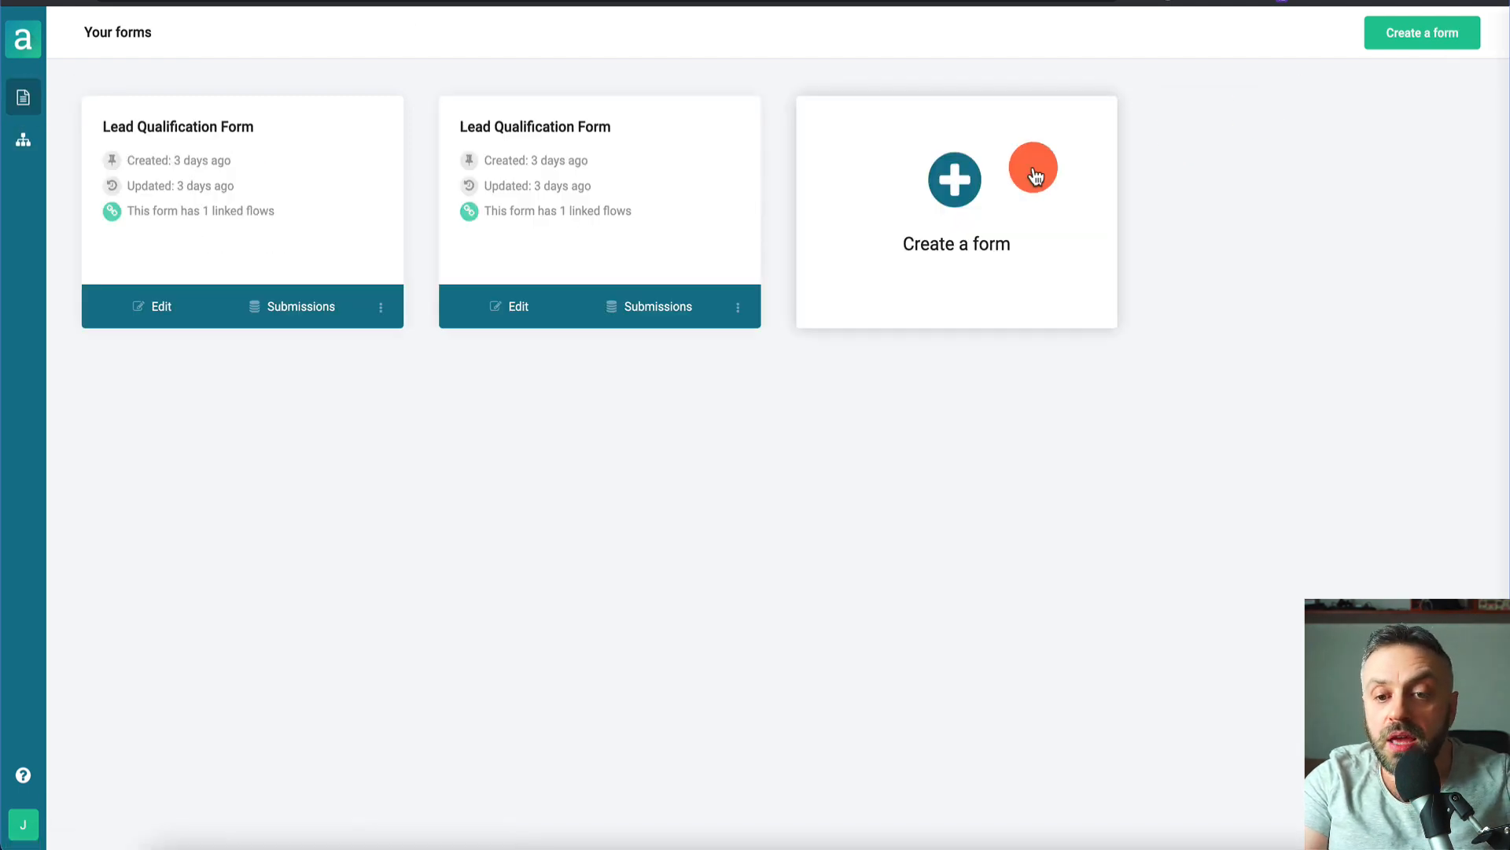
pyautogui.click(1032, 167)
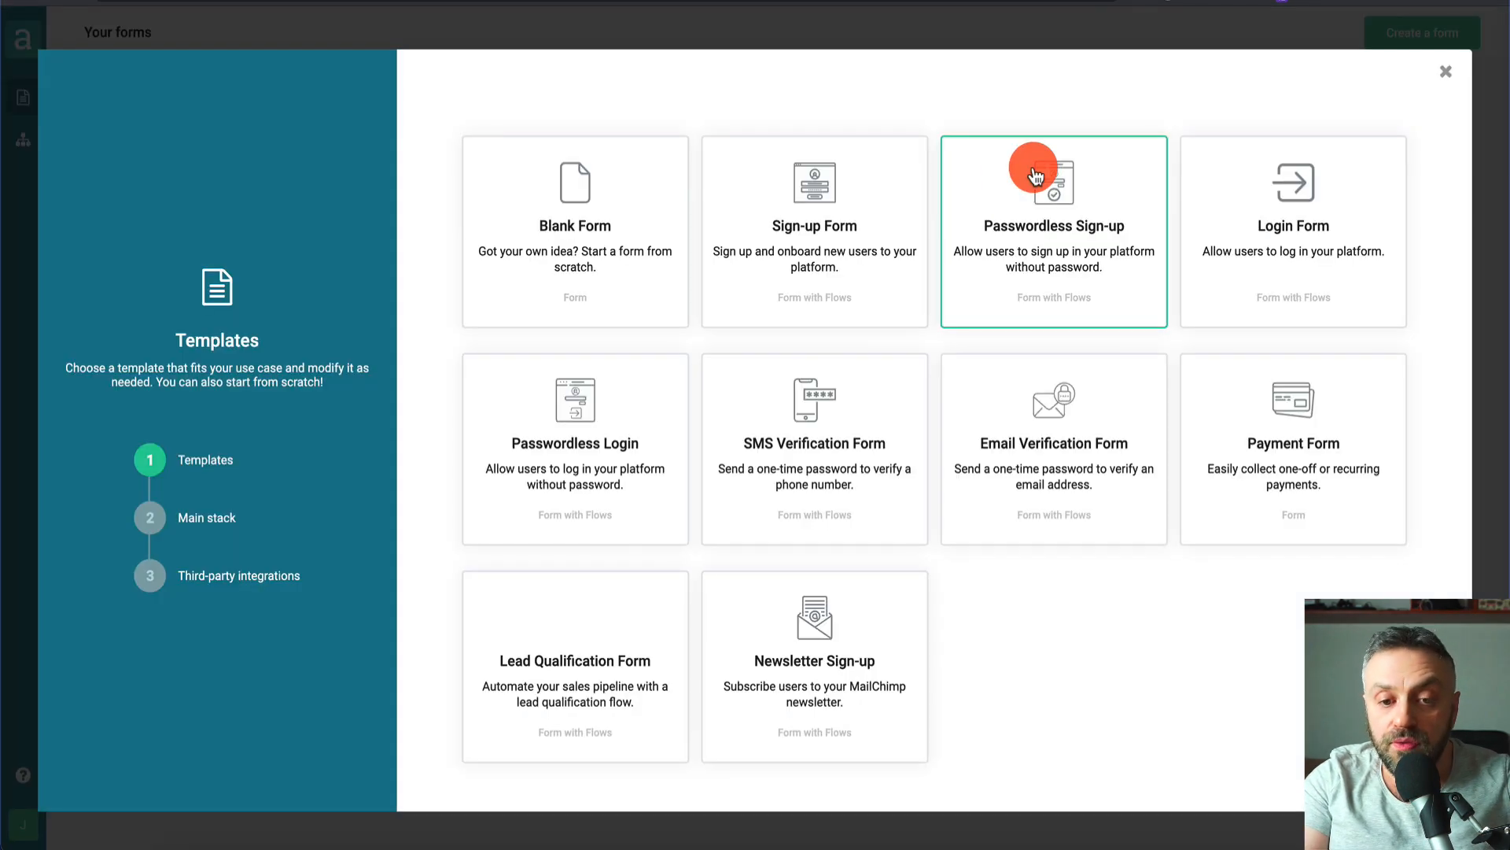
pyautogui.click(573, 258)
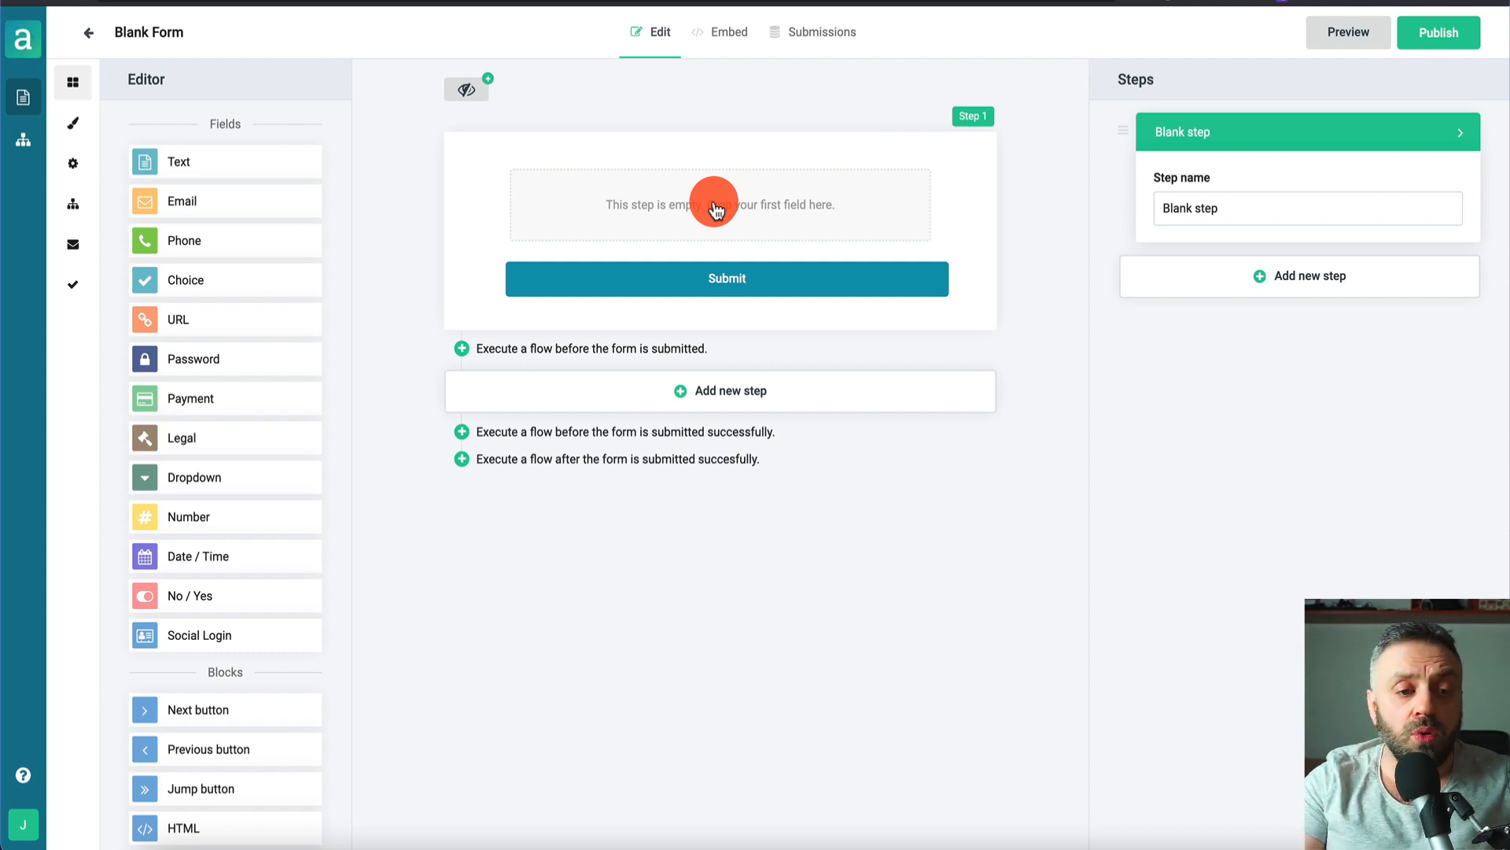
# - Add two text fields and an email field, then begin relabelling the email field 'What is your best email?'
pyautogui.click(178, 169)
pyautogui.click(203, 172)
pyautogui.moveTo(186, 202); pyautogui.dragTo(540, 178)
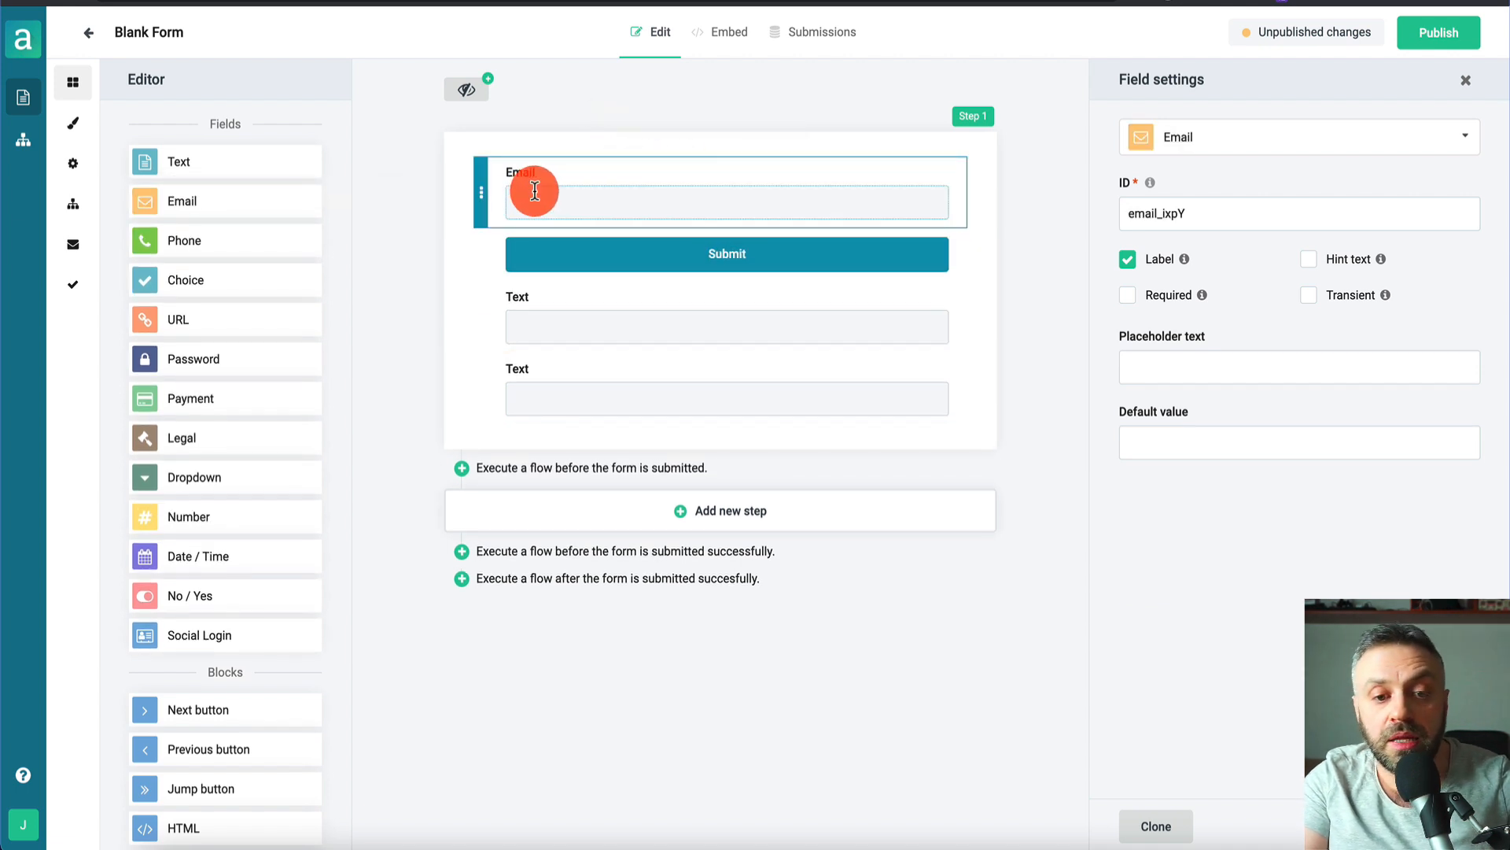
pyautogui.click(555, 173)
pyautogui.press('BackSpace')
pyautogui.press('BackSpace')
pyautogui.press('BackSpace')
pyautogui.press('BackSpace')
pyautogui.press('BackSpace')
pyautogui.write('What is your best e')
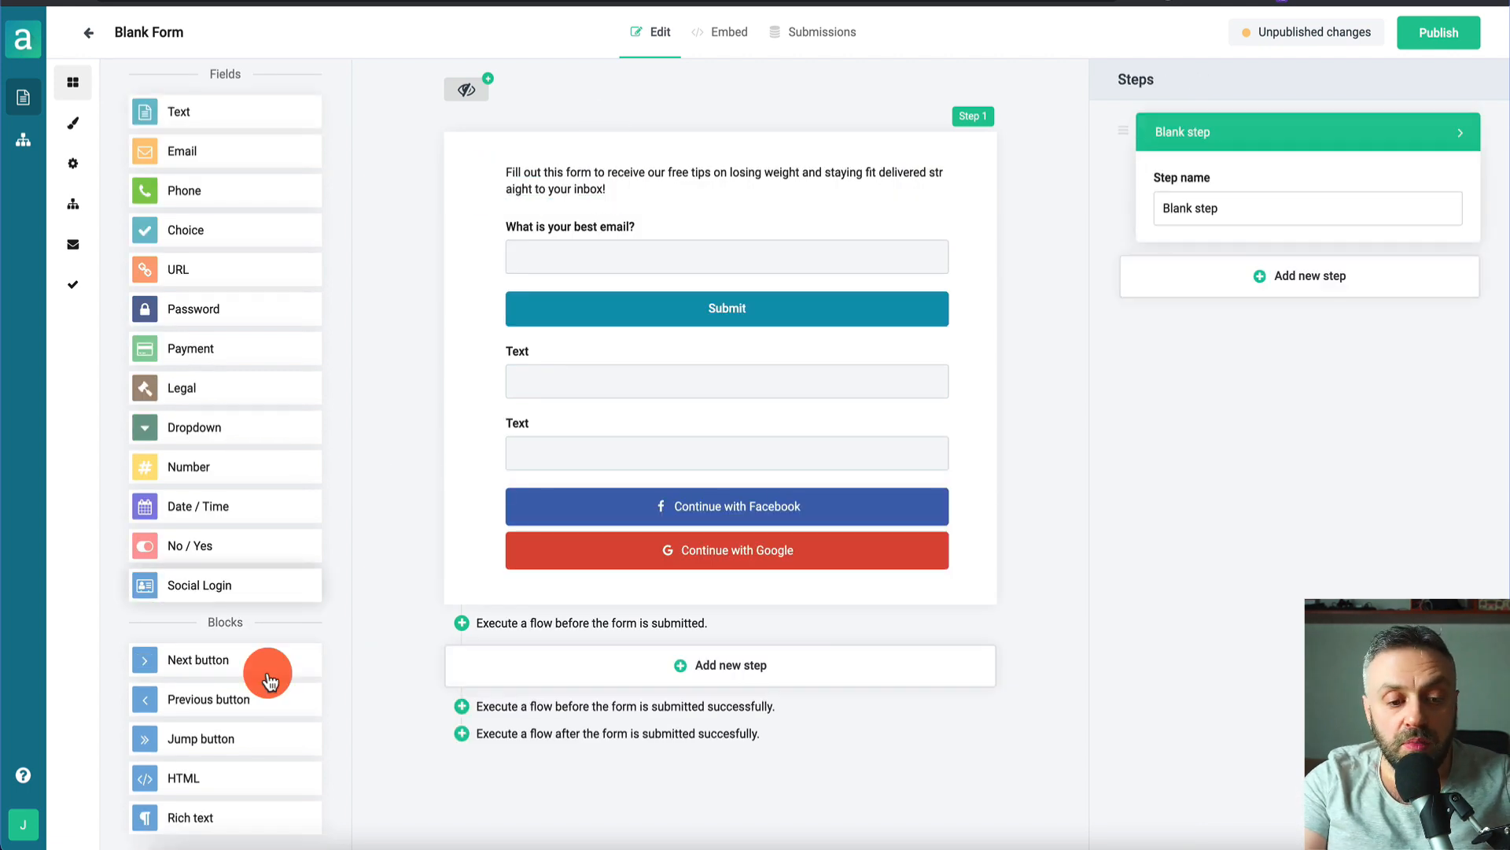
# - Place an HTML block at the top of the form, keeping its type as HTML
pyautogui.moveTo(216, 775); pyautogui.dragTo(593, 182)
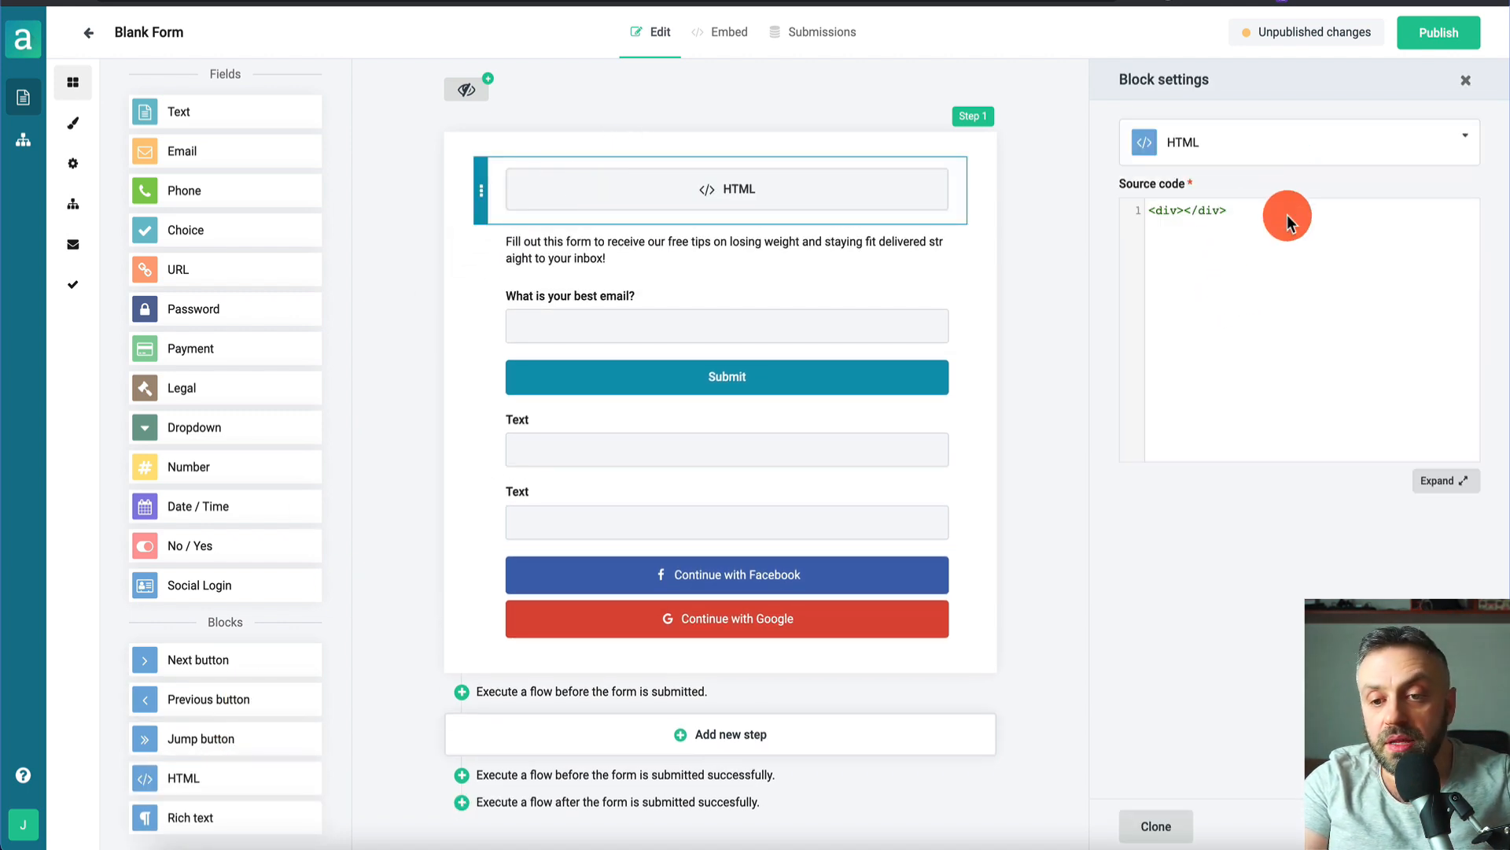
pyautogui.click(1241, 141)
pyautogui.click(1254, 323)
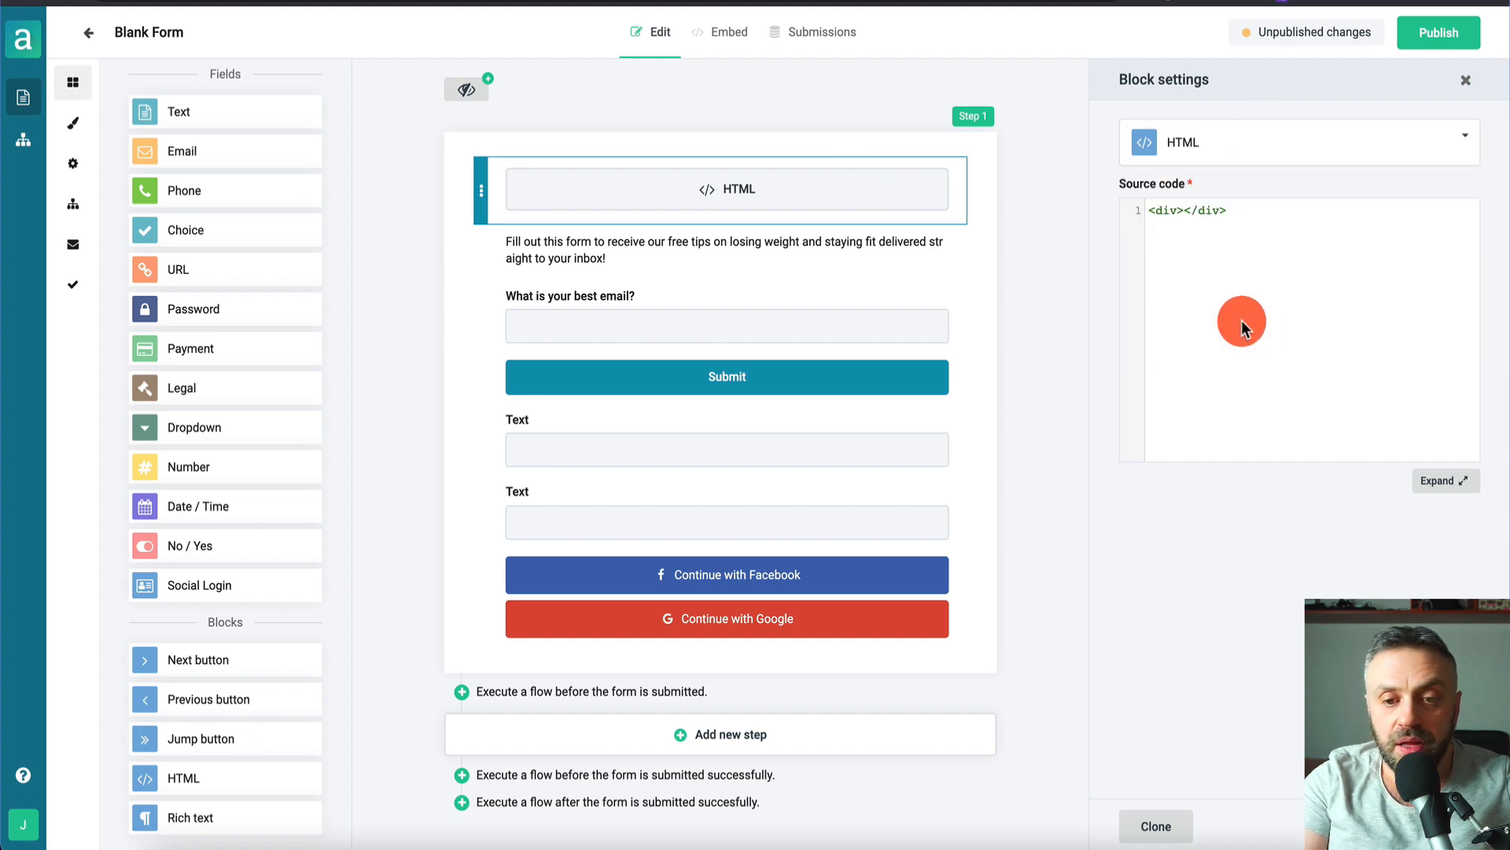
pyautogui.click(1465, 80)
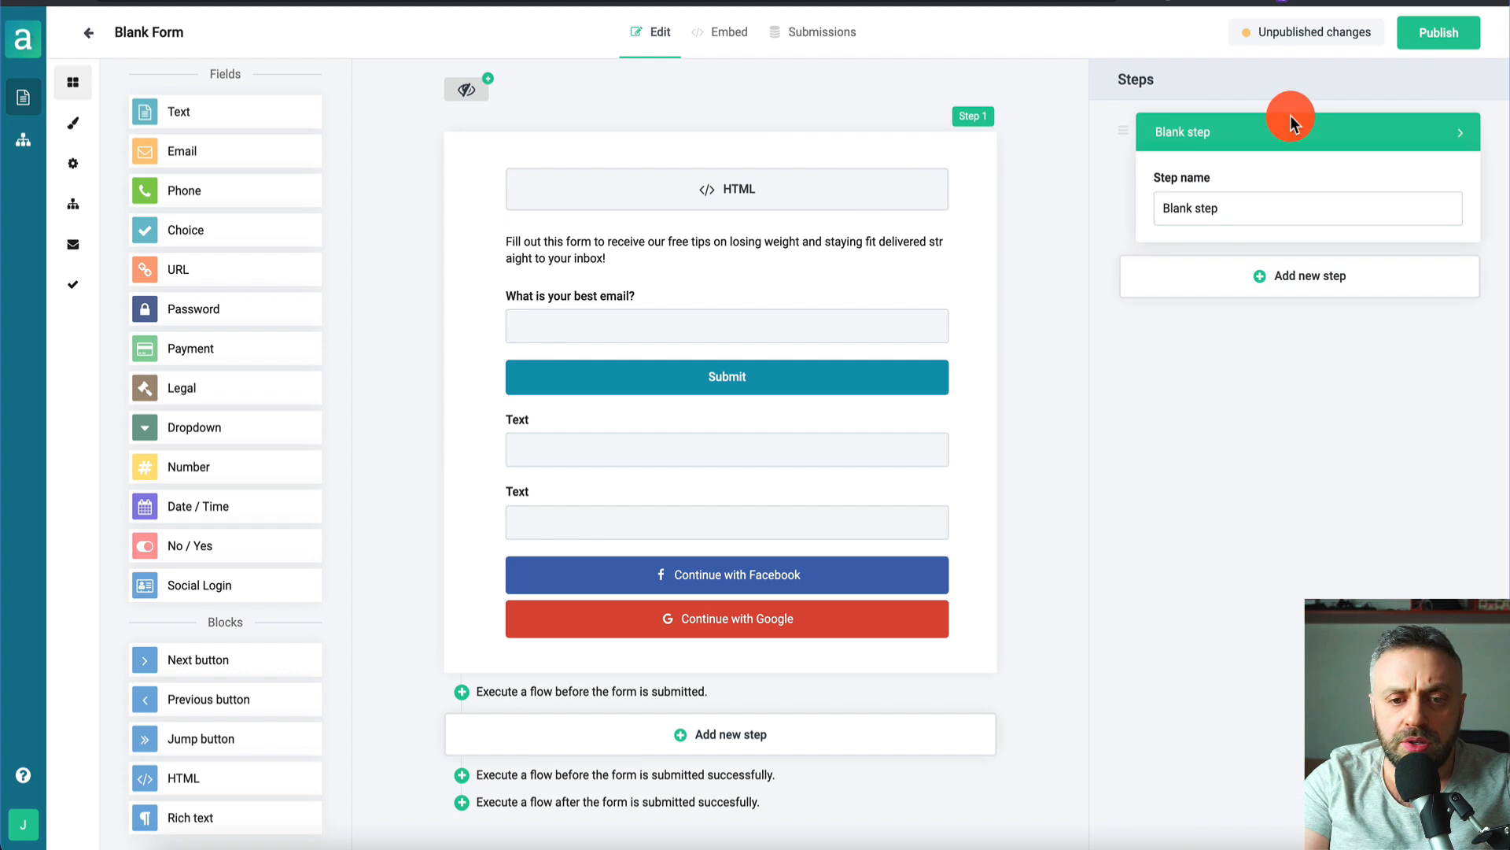
# - Delete the intro paragraph text, clear the HTML block's source code, and publish the form
pyautogui.click(483, 187)
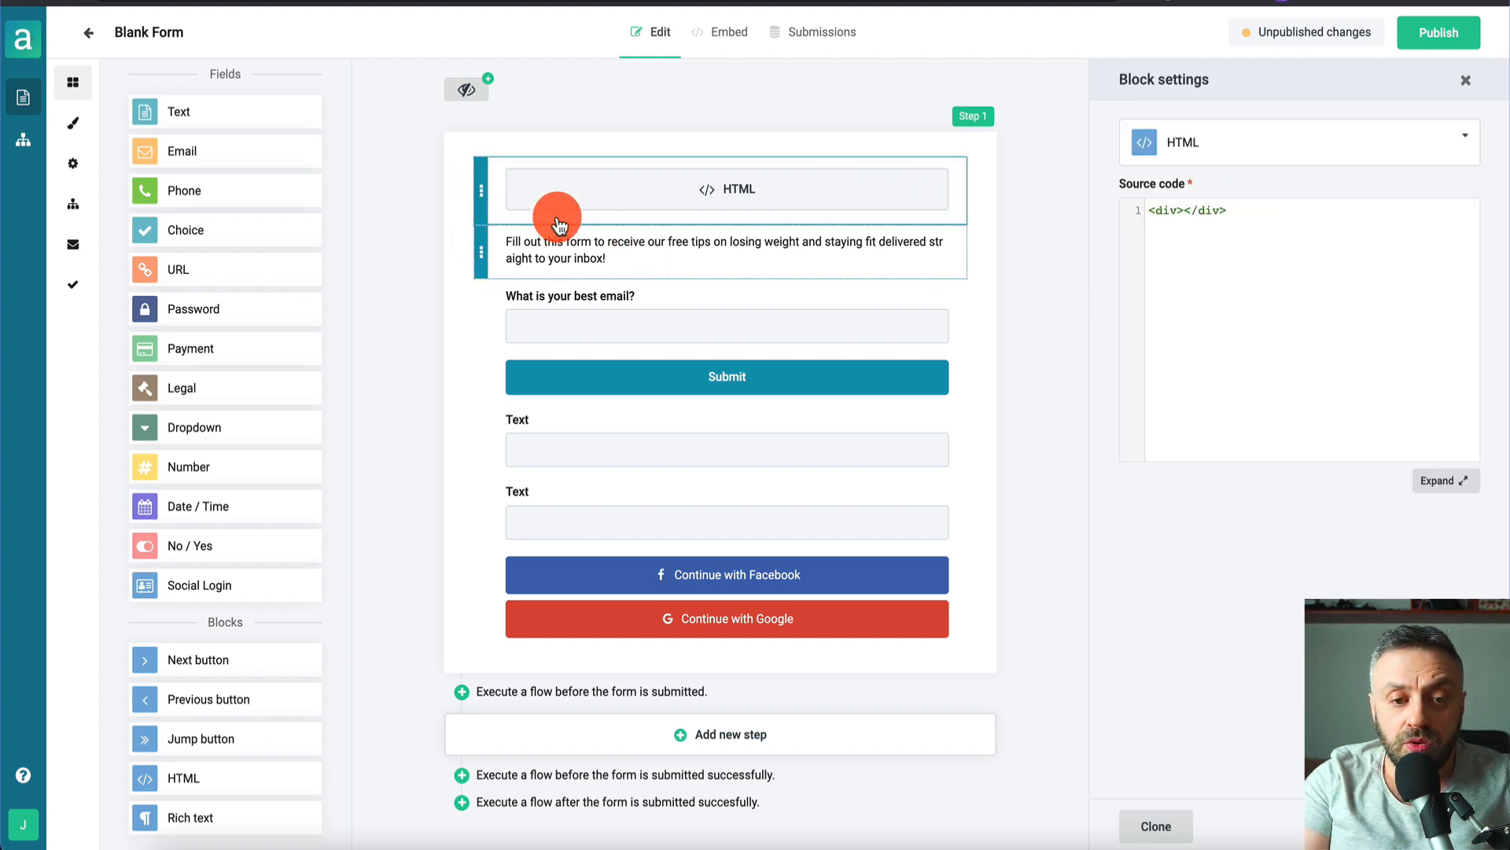
pyautogui.click(627, 256)
pyautogui.moveTo(627, 257); pyautogui.dragTo(464, 236)
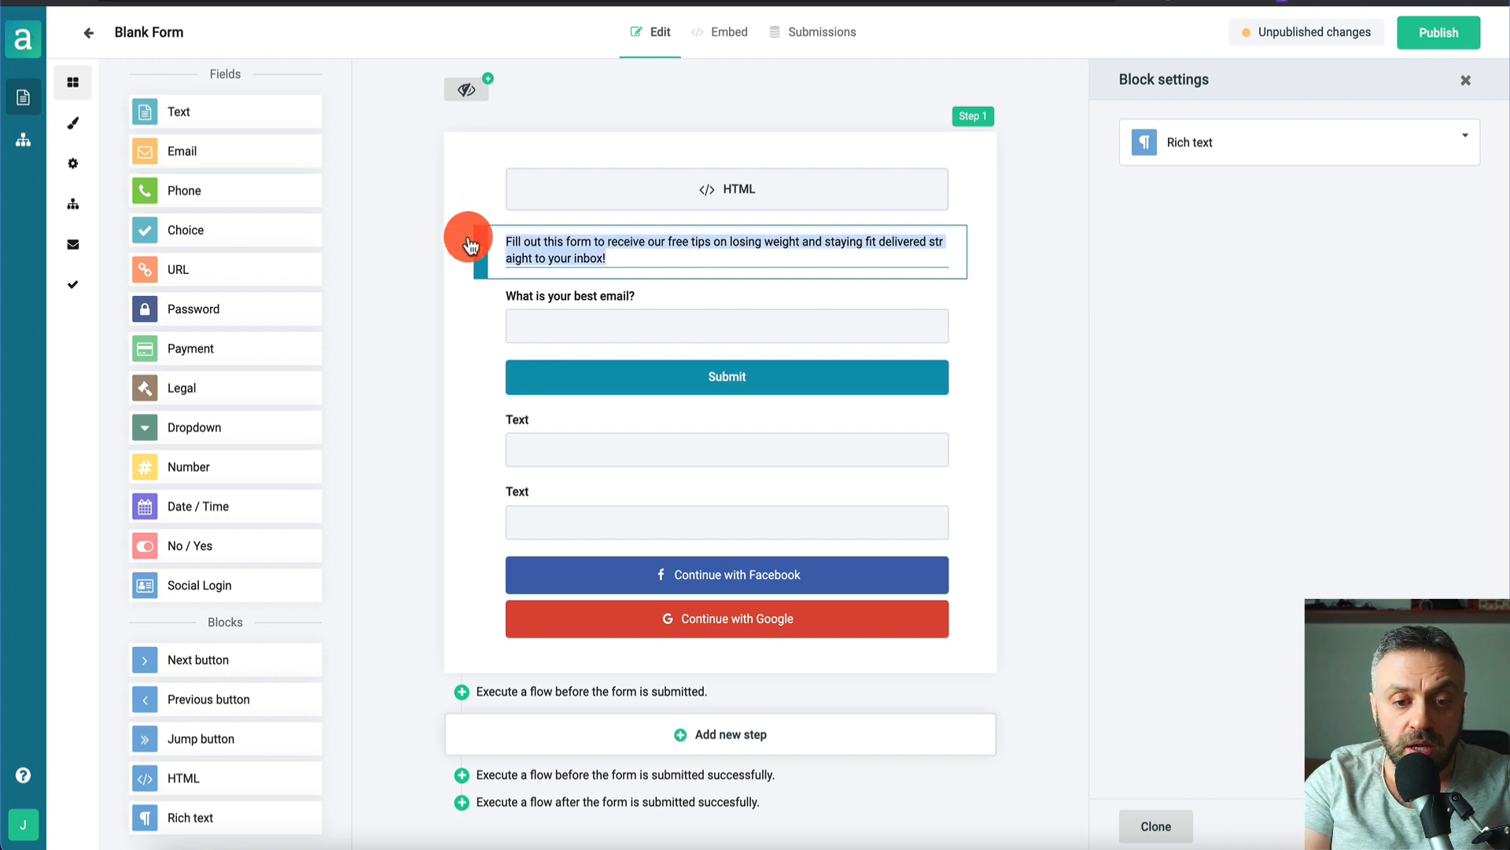
pyautogui.press('BackSpace')
pyautogui.click(586, 188)
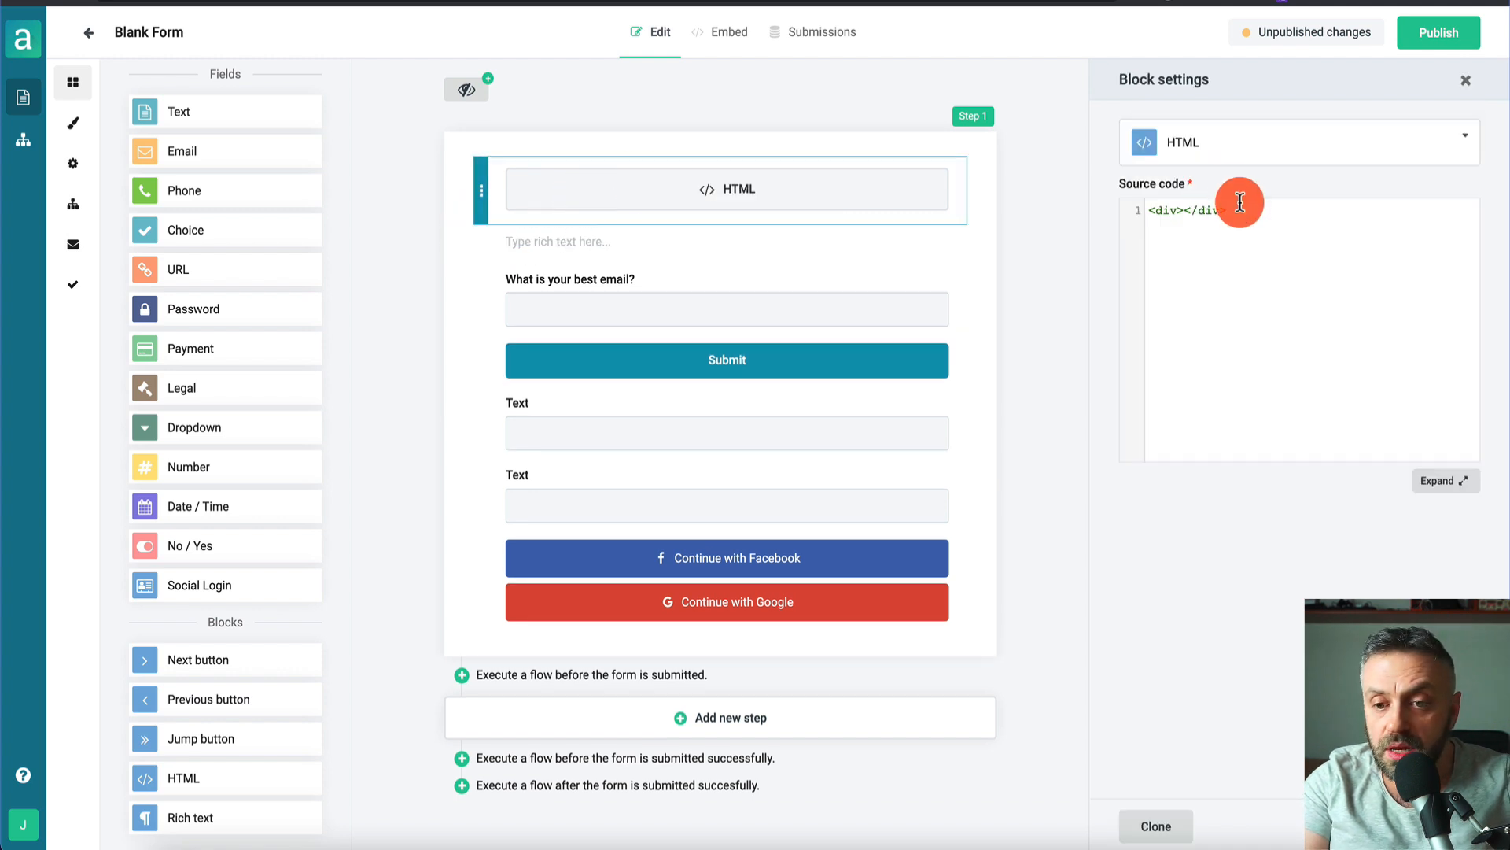
pyautogui.hotkey('ctrl', 'a')
pyautogui.press('BackSpace')
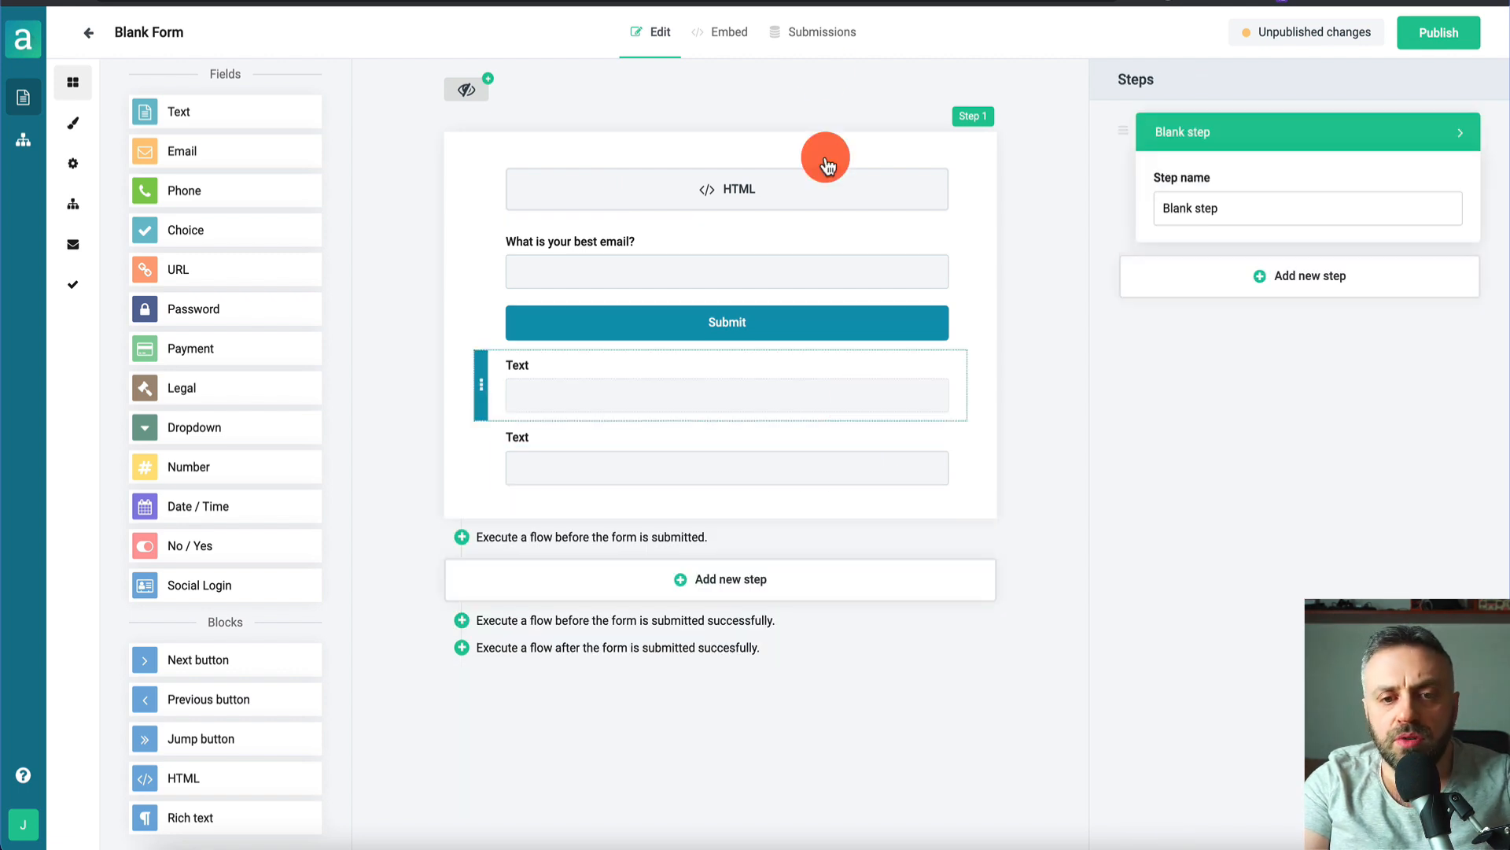
pyautogui.click(1438, 41)
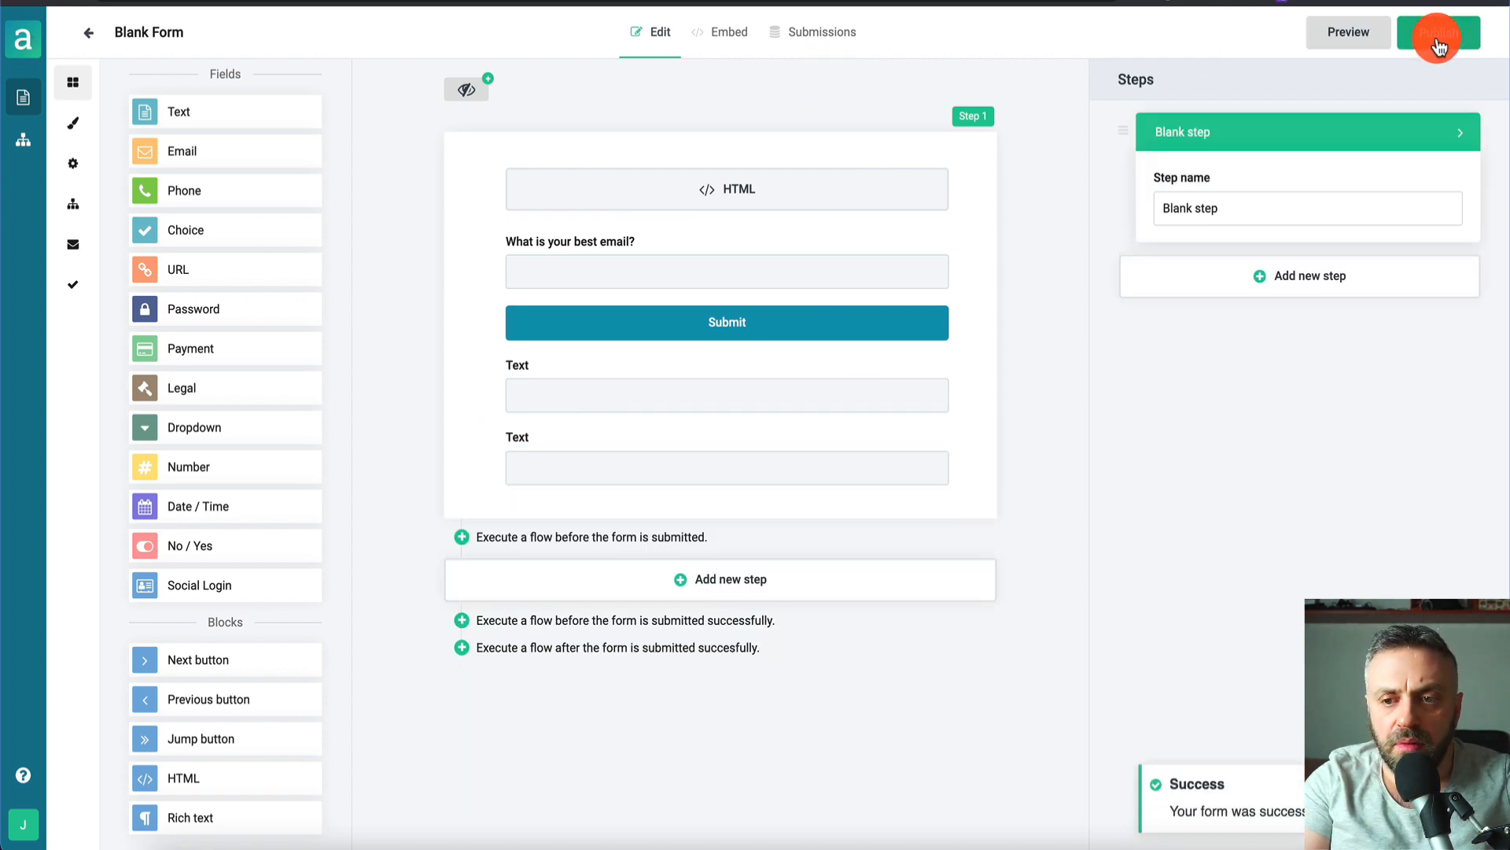
# - Set the email field's ID to 'email', mark it required, and move Submit below the text fields
pyautogui.click(1350, 35)
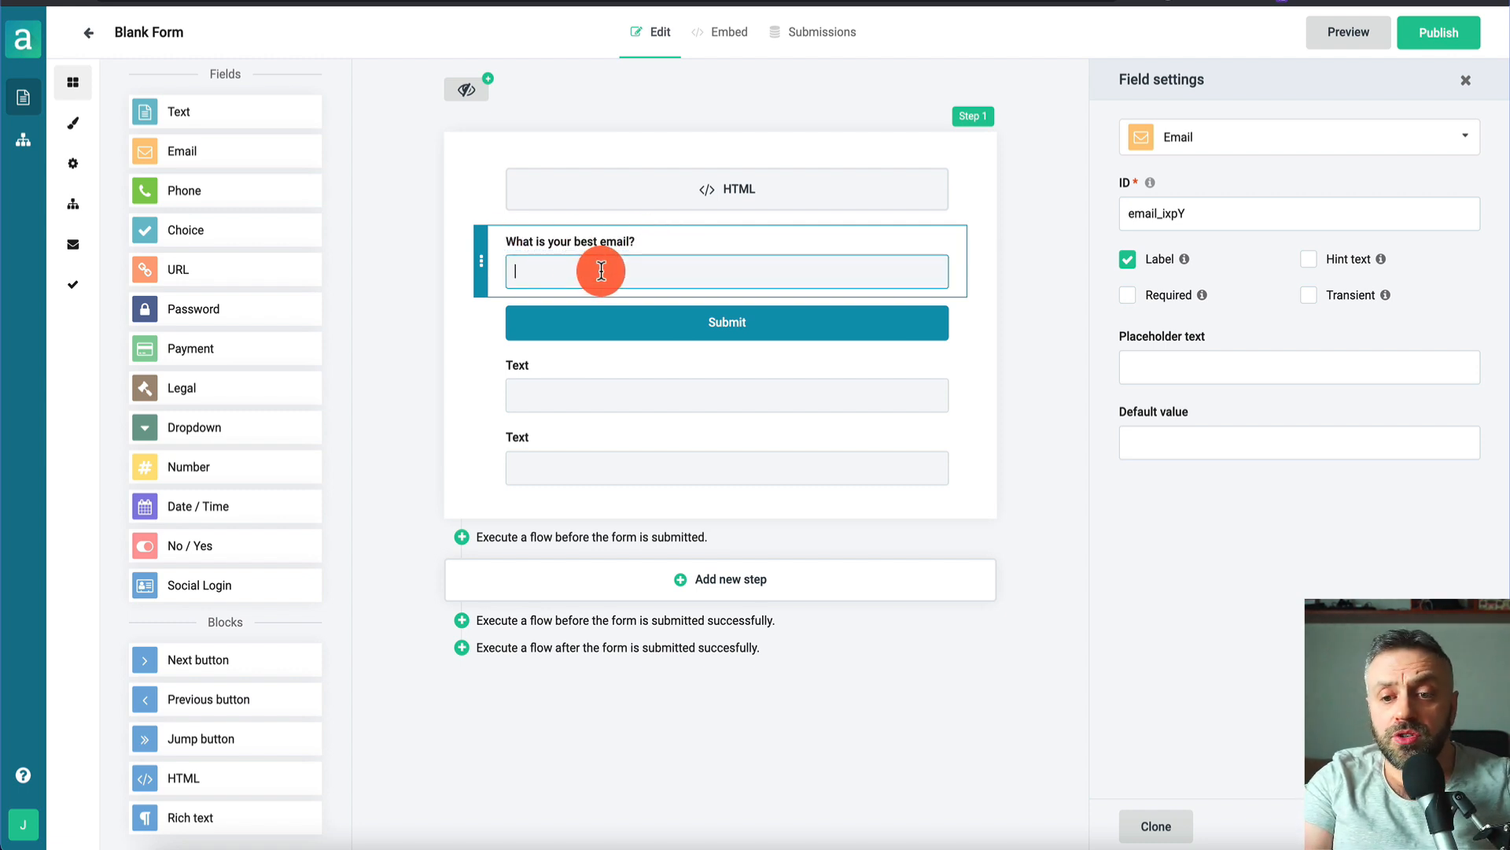
pyautogui.click(1240, 215)
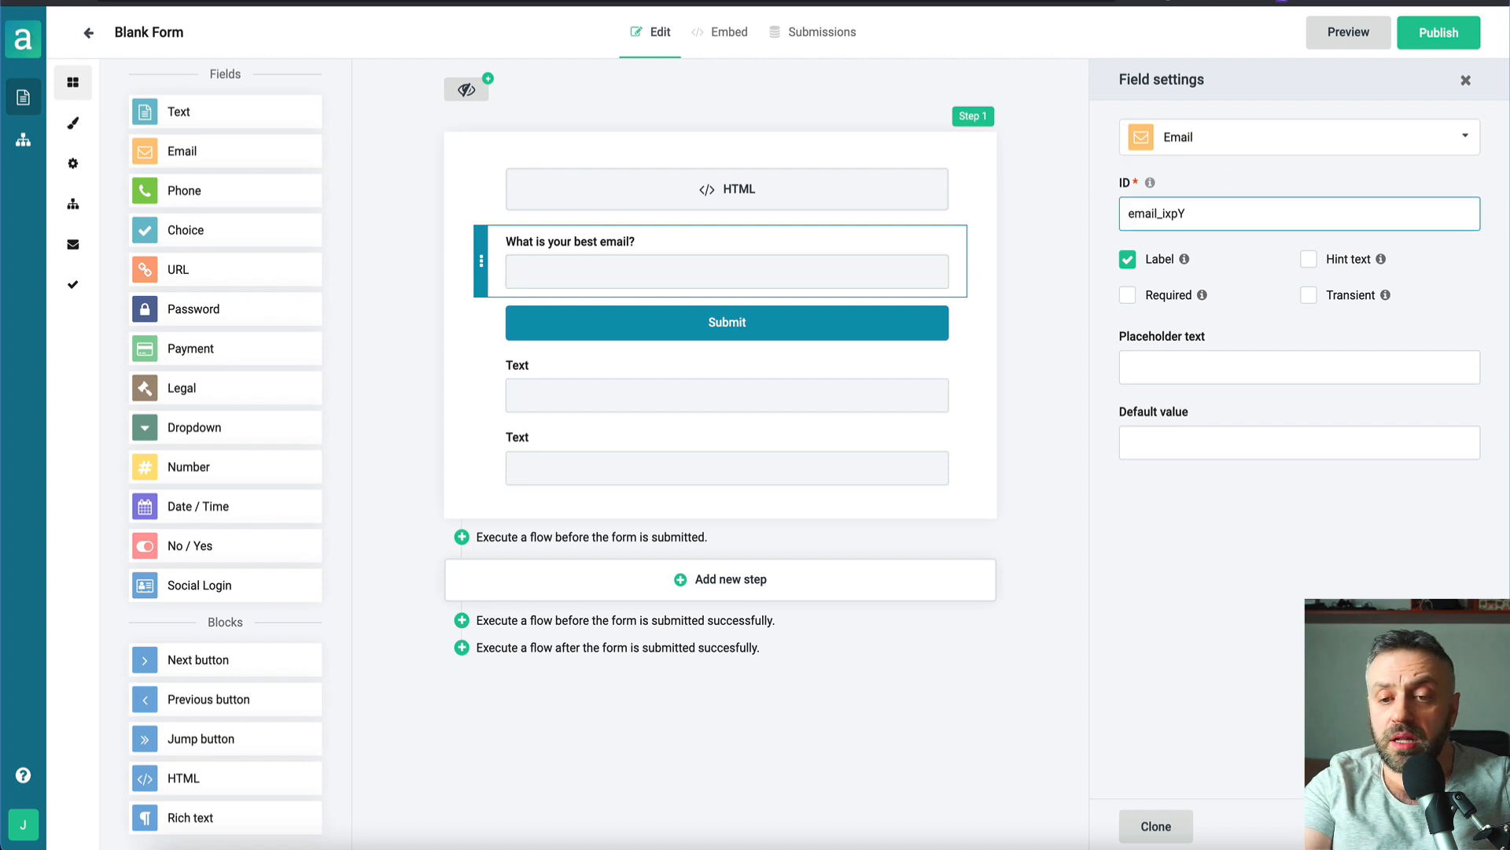
pyautogui.press('BackSpace')
pyautogui.press('BackSpace')
pyautogui.press('BackSpace')
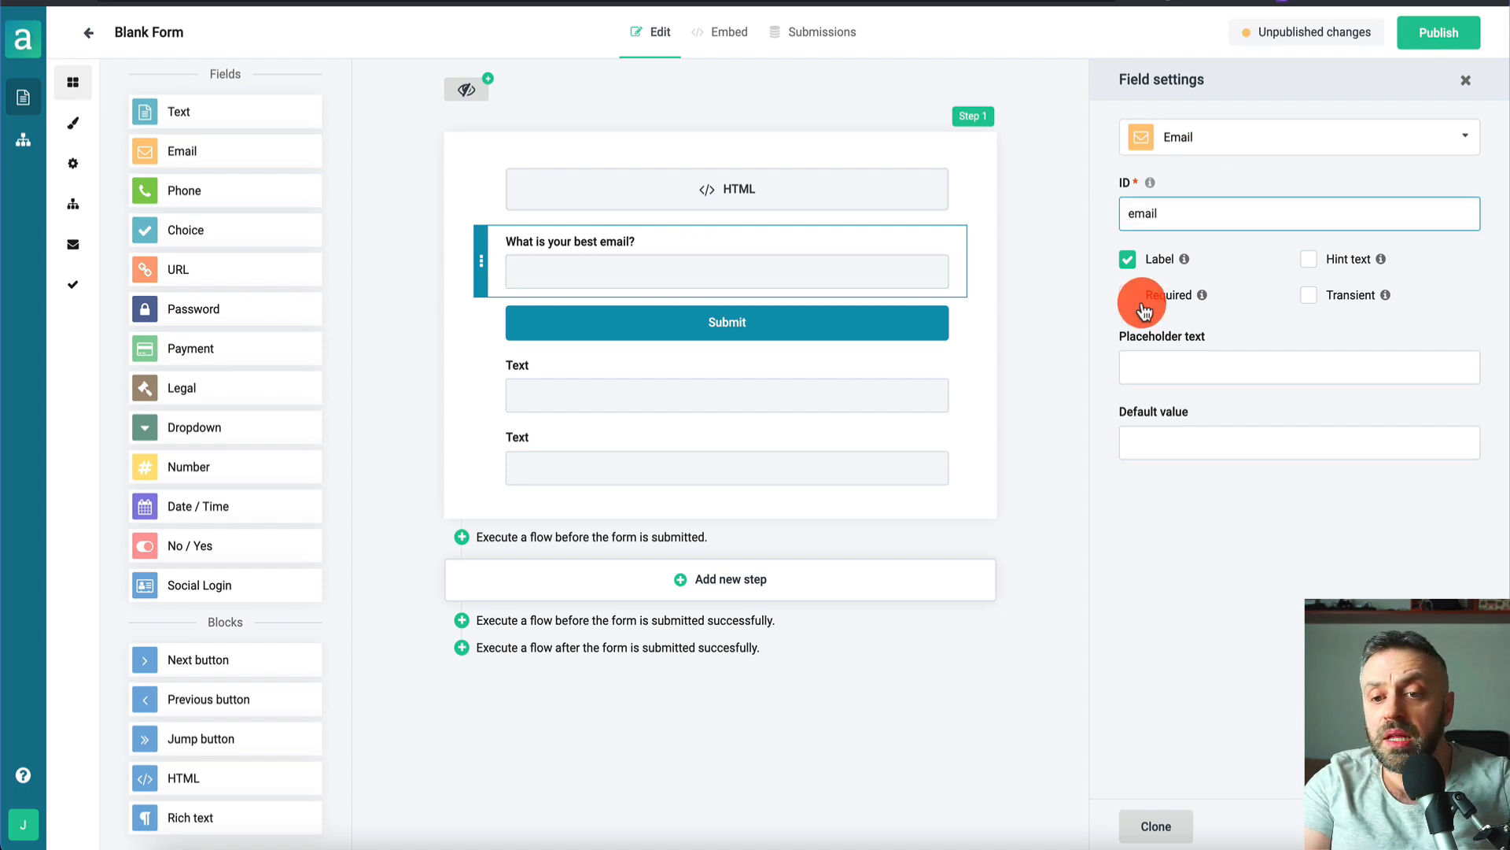
pyautogui.click(1139, 299)
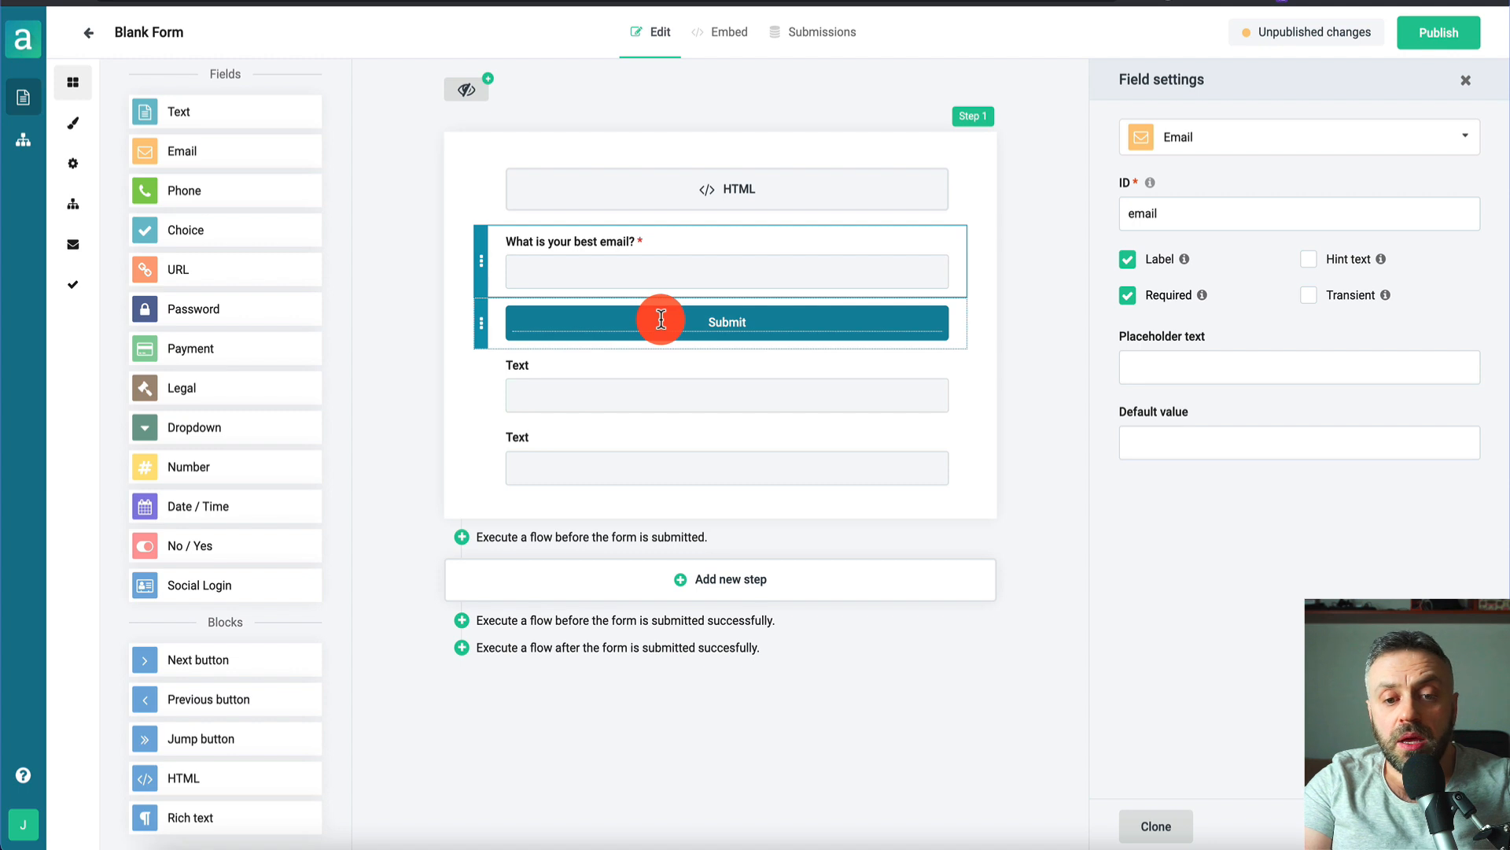
pyautogui.moveTo(482, 315); pyautogui.dragTo(483, 489)
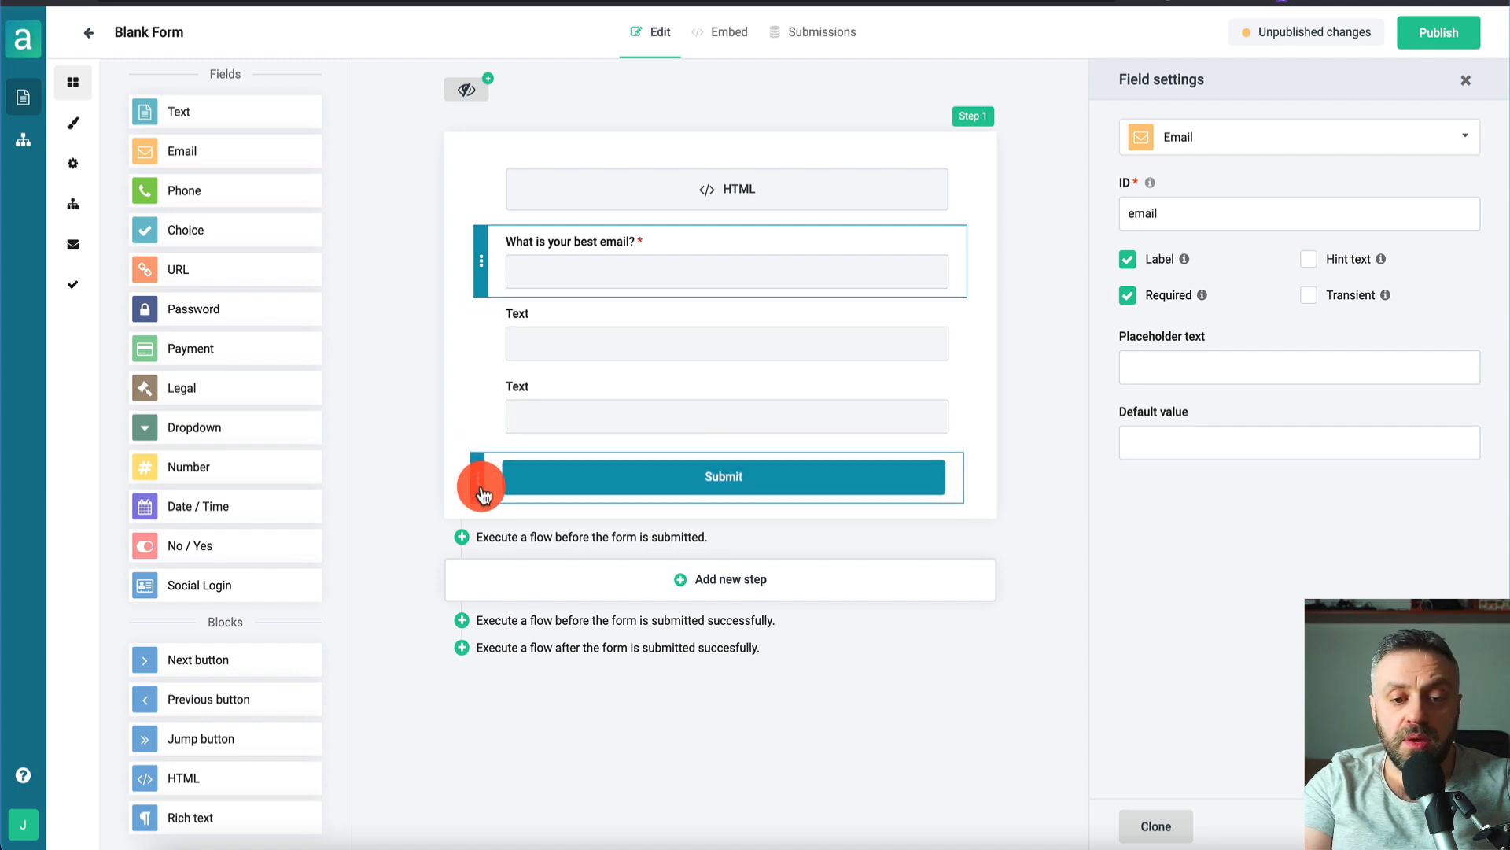
# - Turn the first Text field into a Choice field labelled 'What is your main goal?'
pyautogui.click(607, 315)
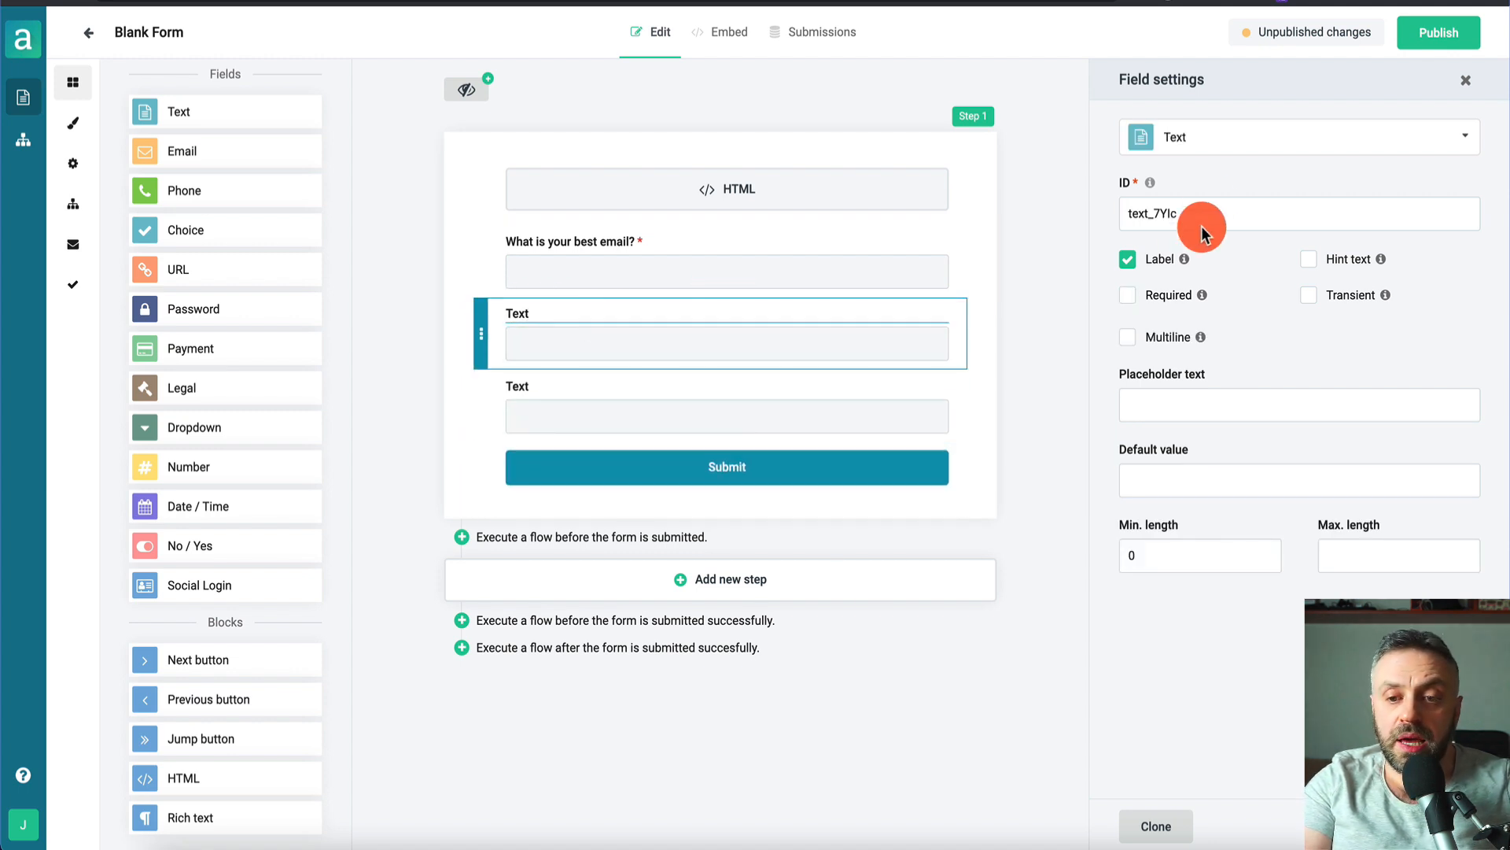
pyautogui.click(1239, 140)
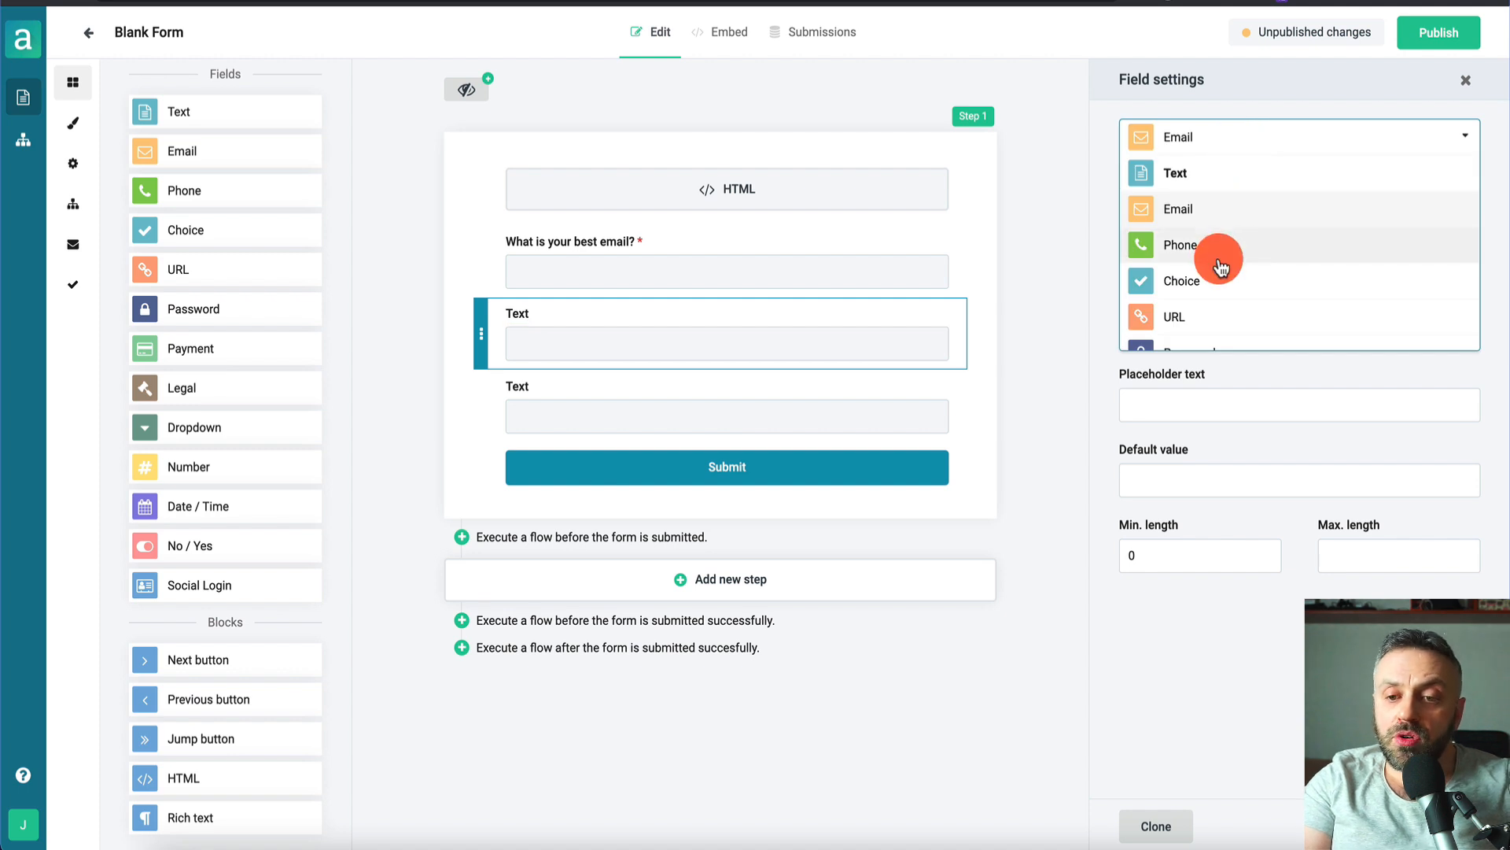
pyautogui.click(1250, 281)
pyautogui.click(540, 312)
pyautogui.write('What i')
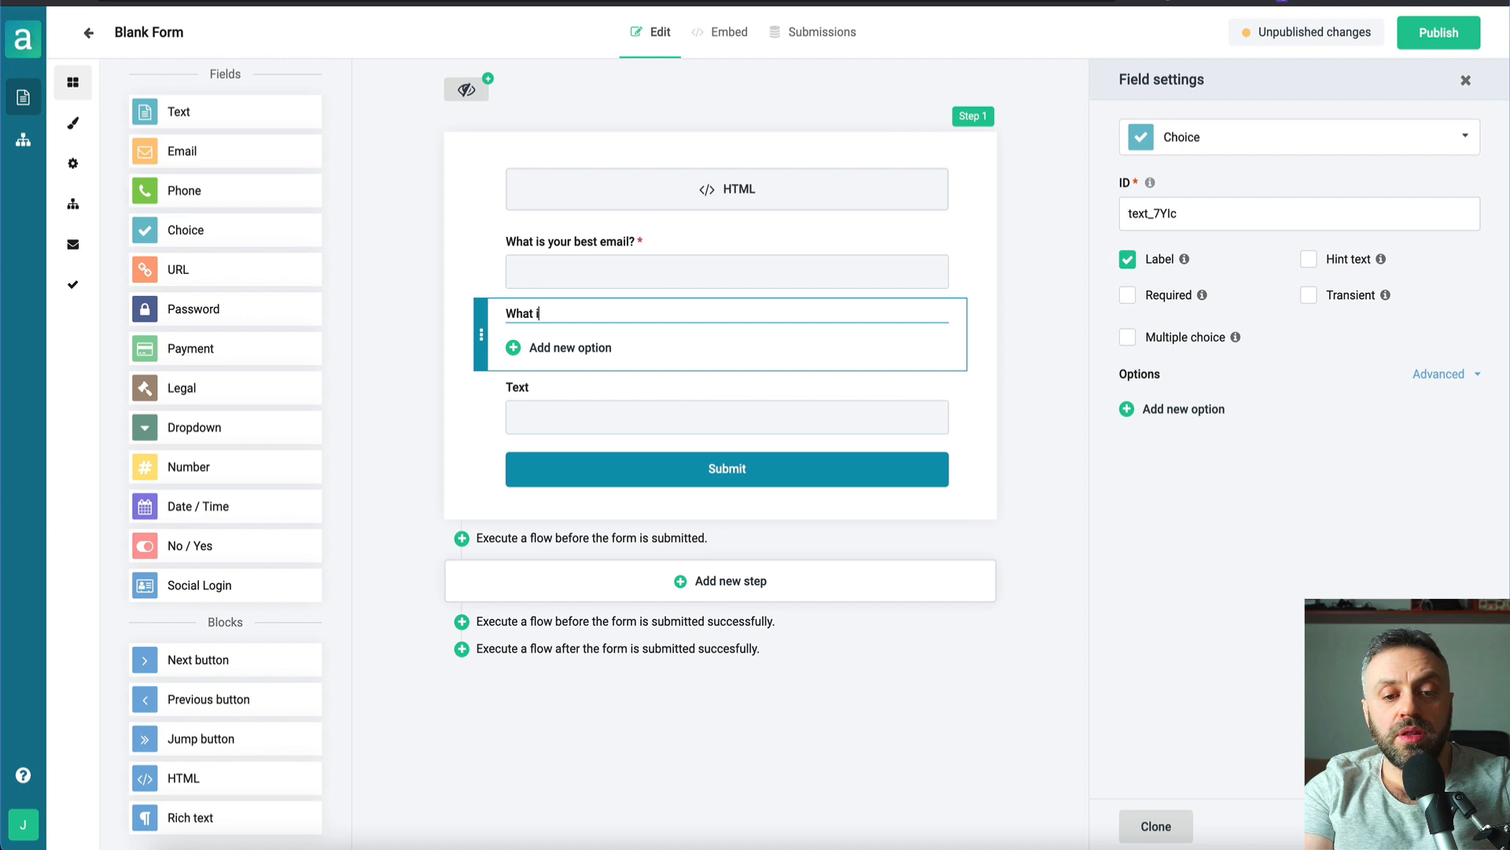
pyautogui.write('s your main goal')
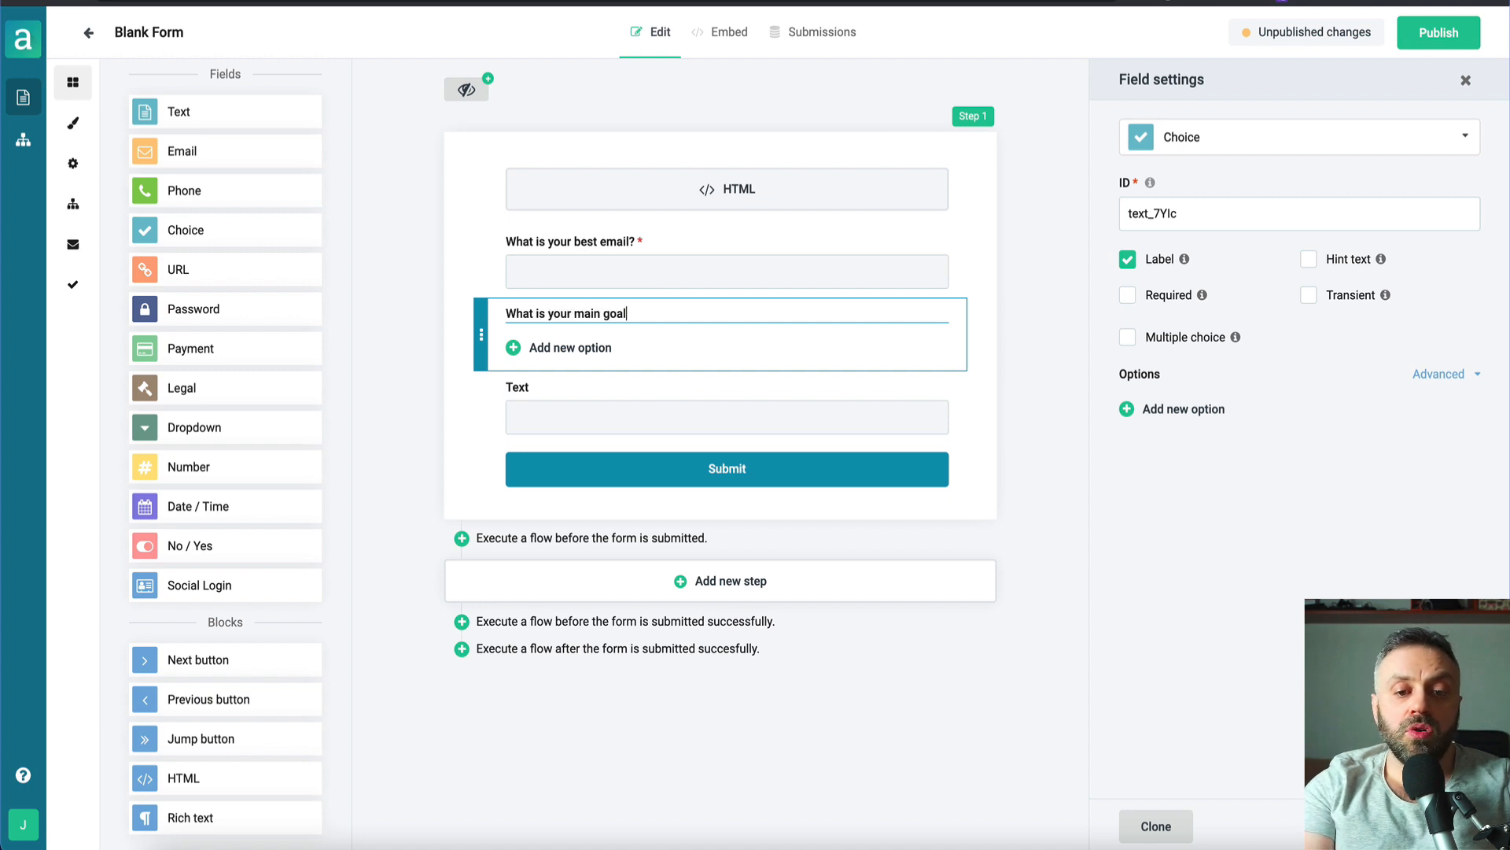
pyautogui.write('?')
# - Add the options Lose weight, Build muscle, Be healthier and Look nicer, removing the empty extra option
pyautogui.click(592, 347)
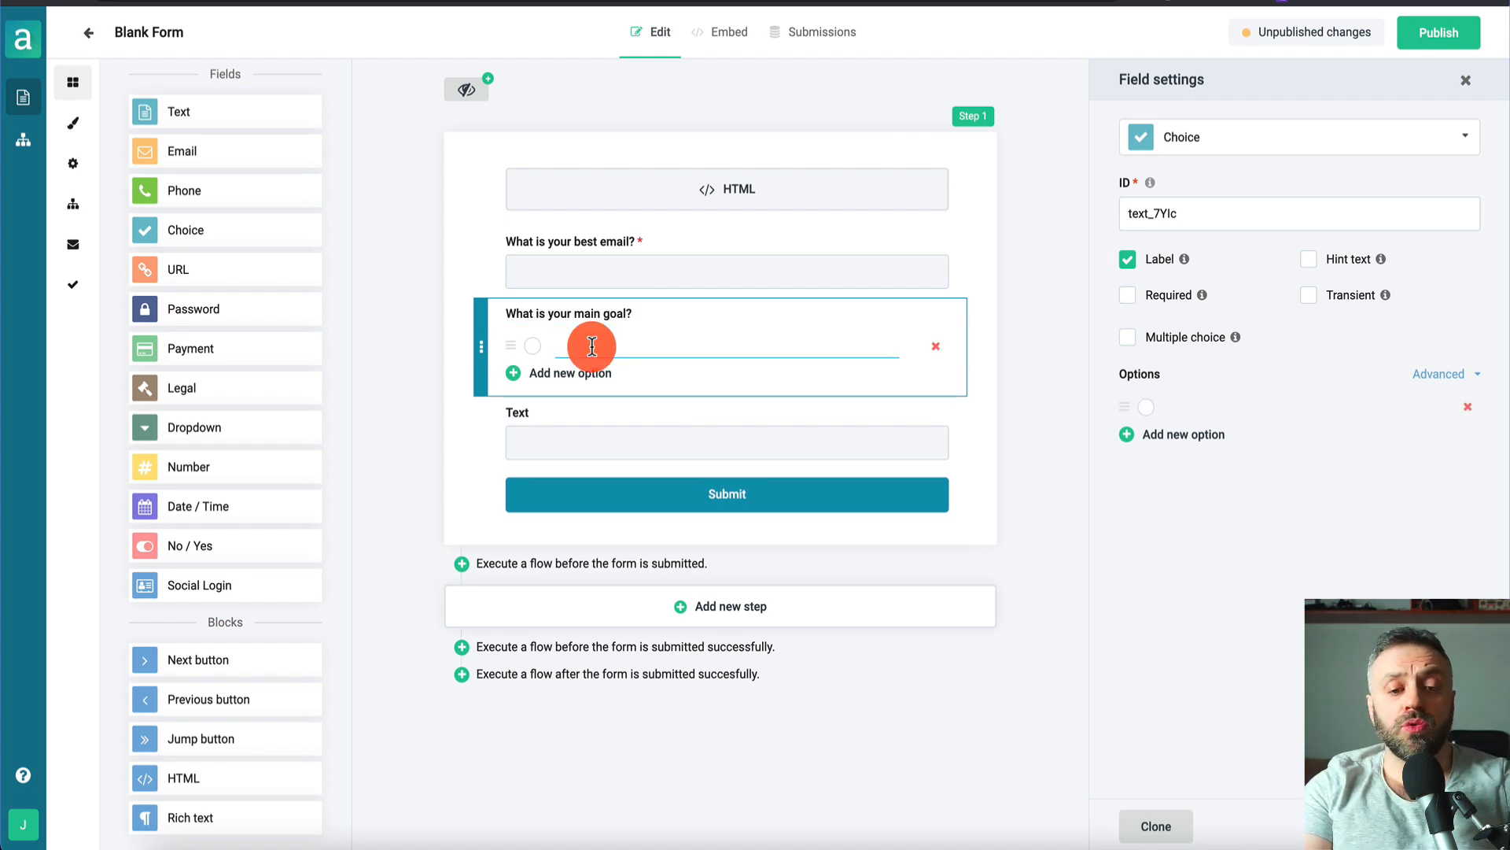
pyautogui.write('Lose weight')
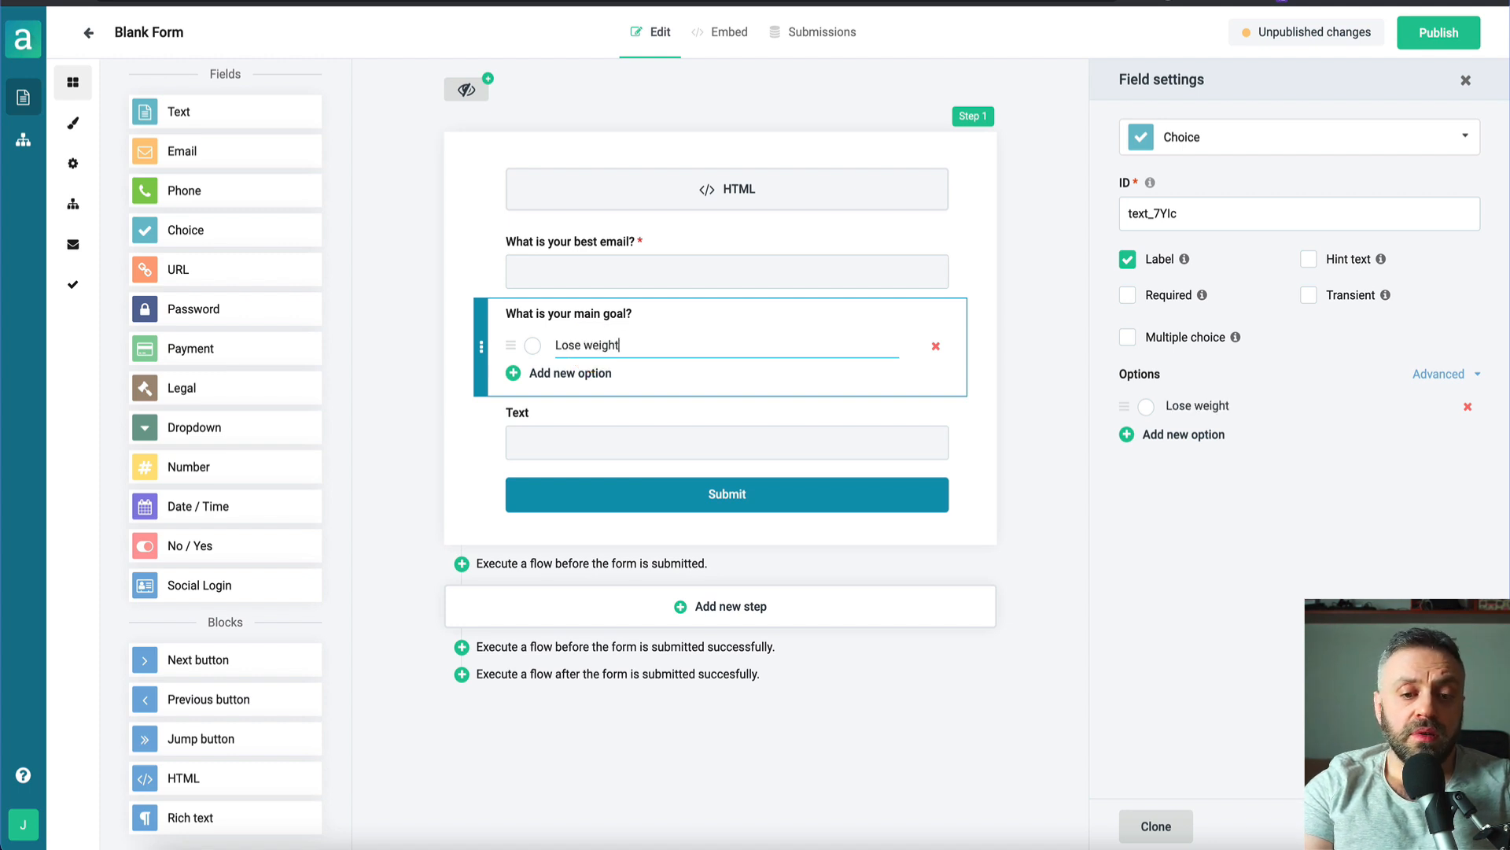
pyautogui.press('Return')
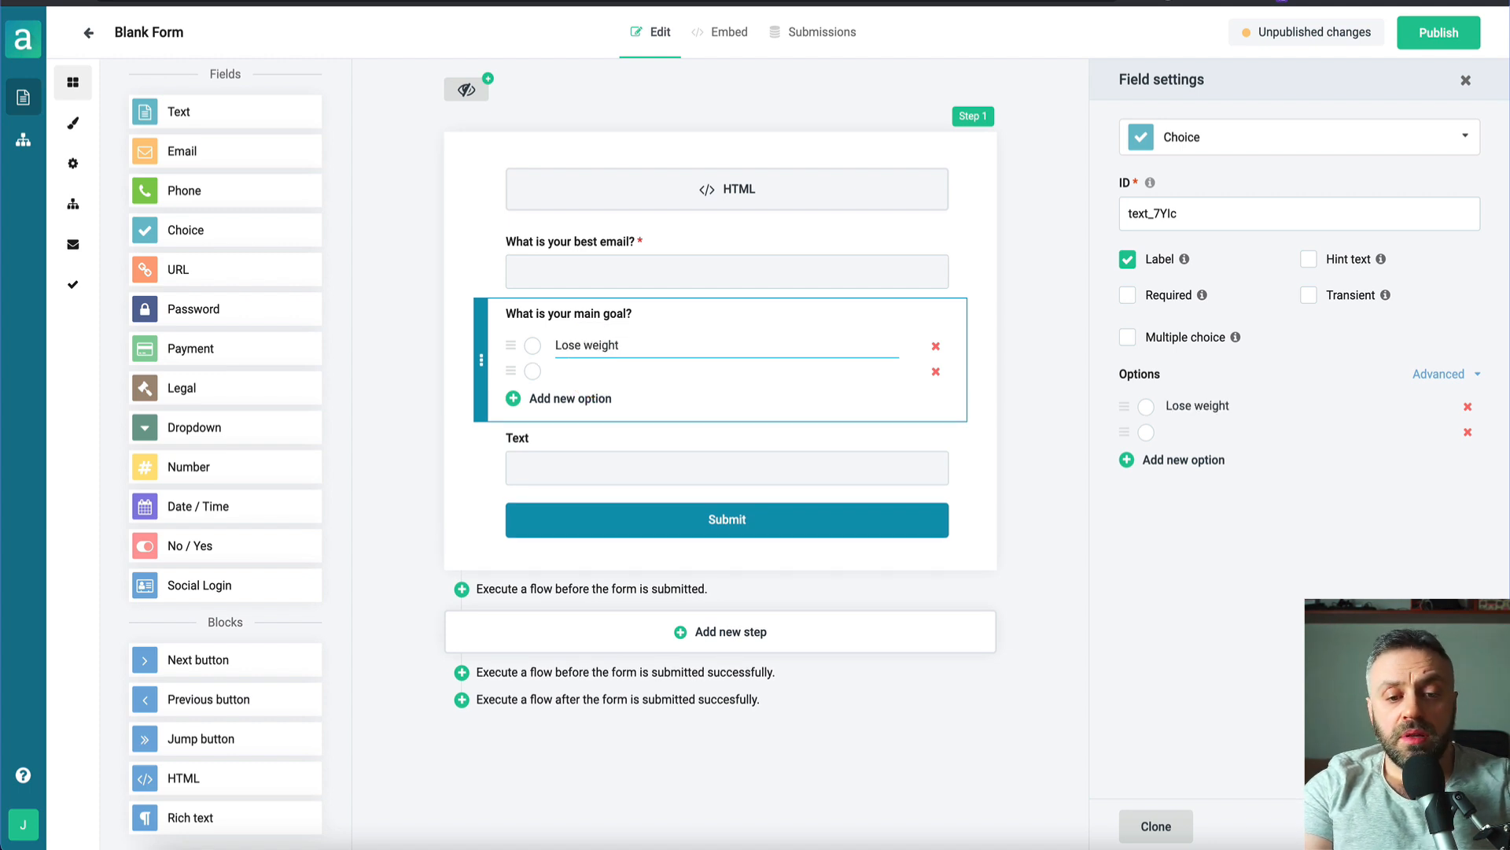
pyautogui.click(590, 367)
pyautogui.write('B')
pyautogui.write('uild muscle')
pyautogui.press('Return')
pyautogui.write('Be healthier')
pyautogui.press('Return')
pyautogui.write('Look nicer')
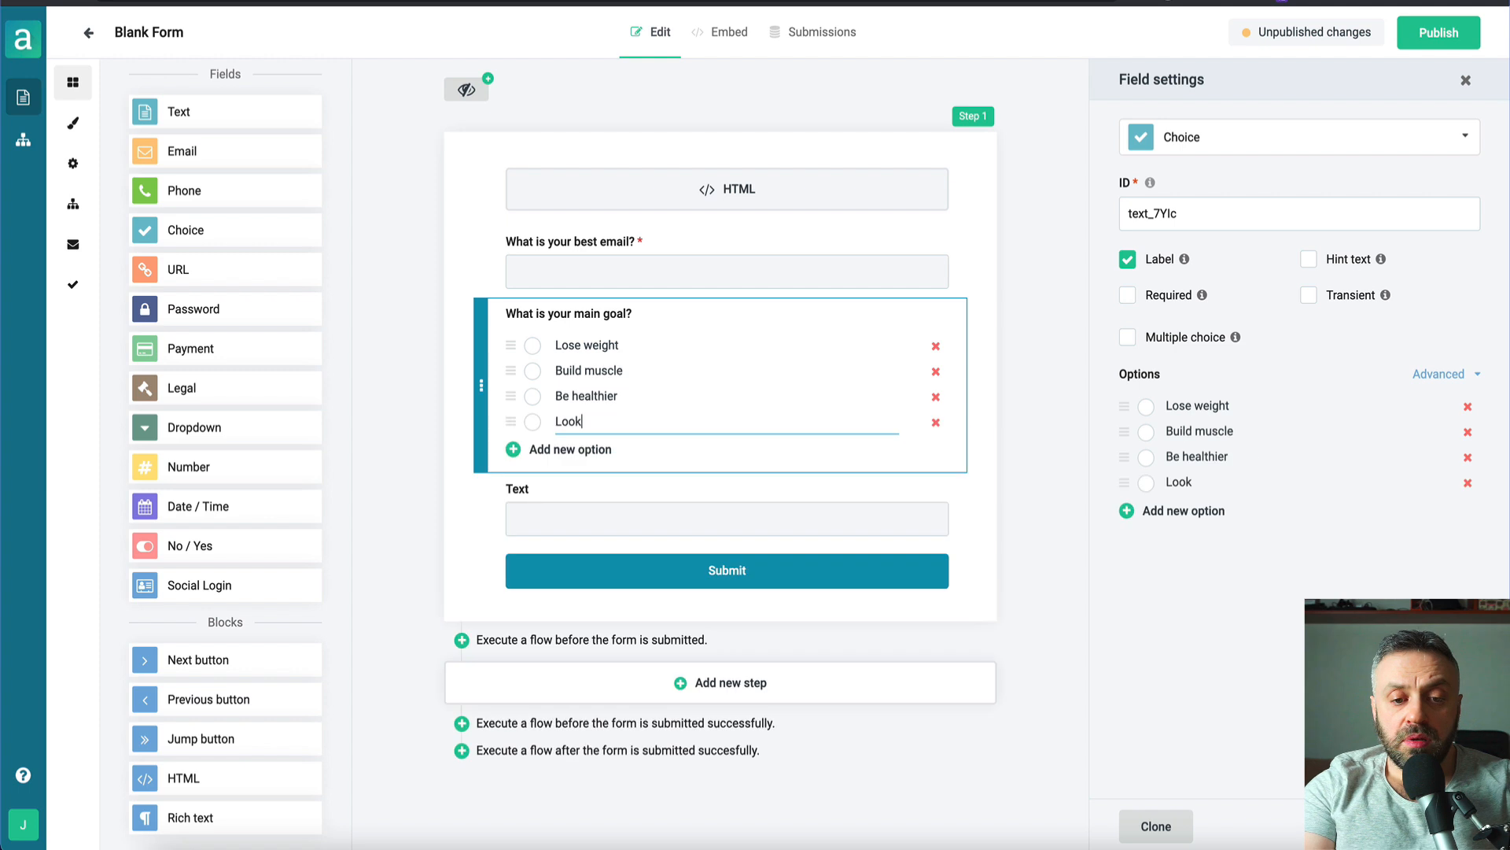
pyautogui.press('Return')
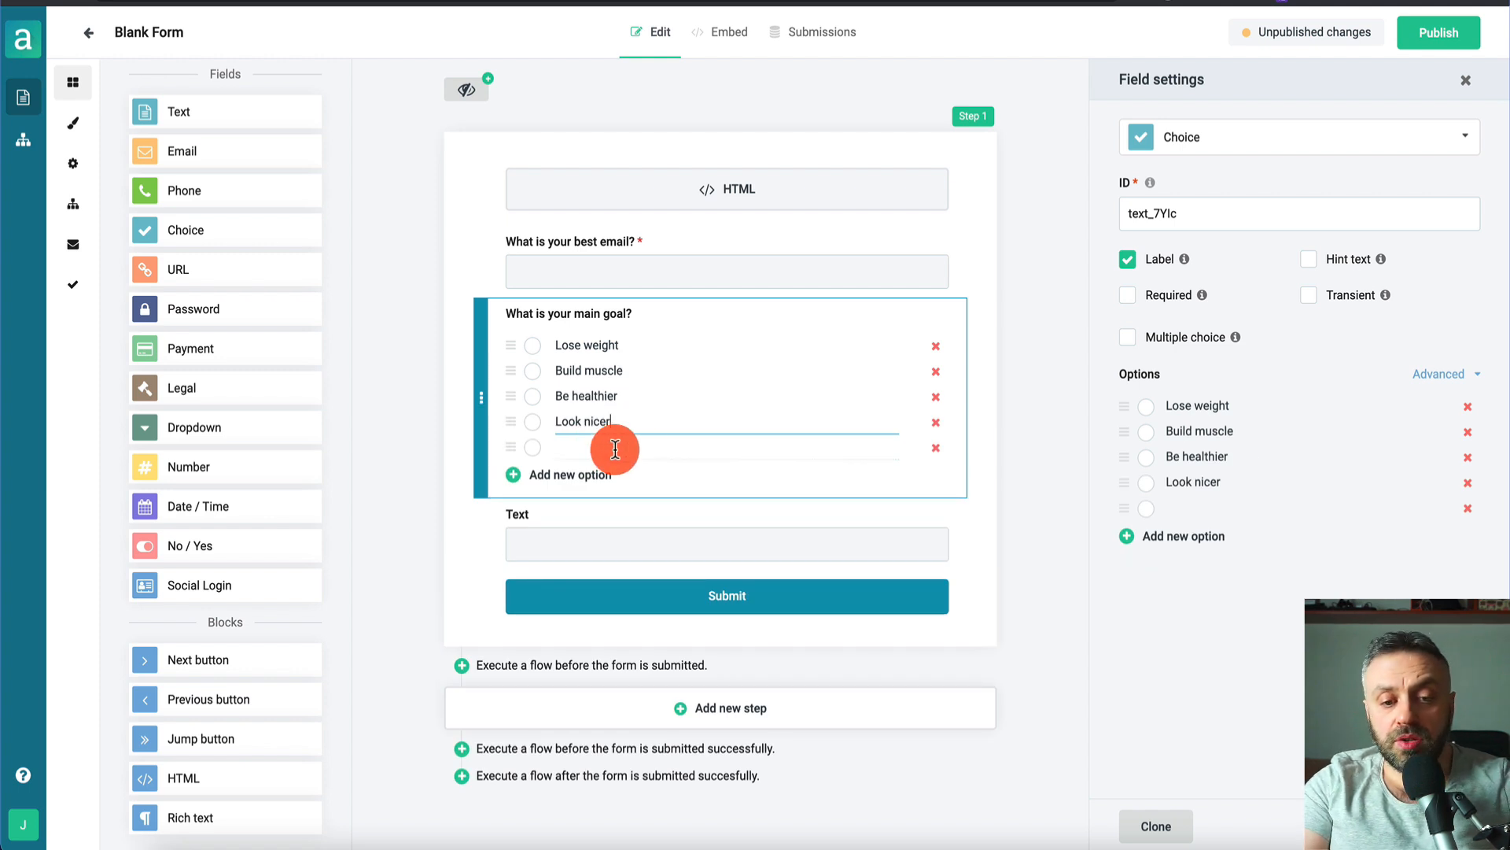
pyautogui.click(937, 449)
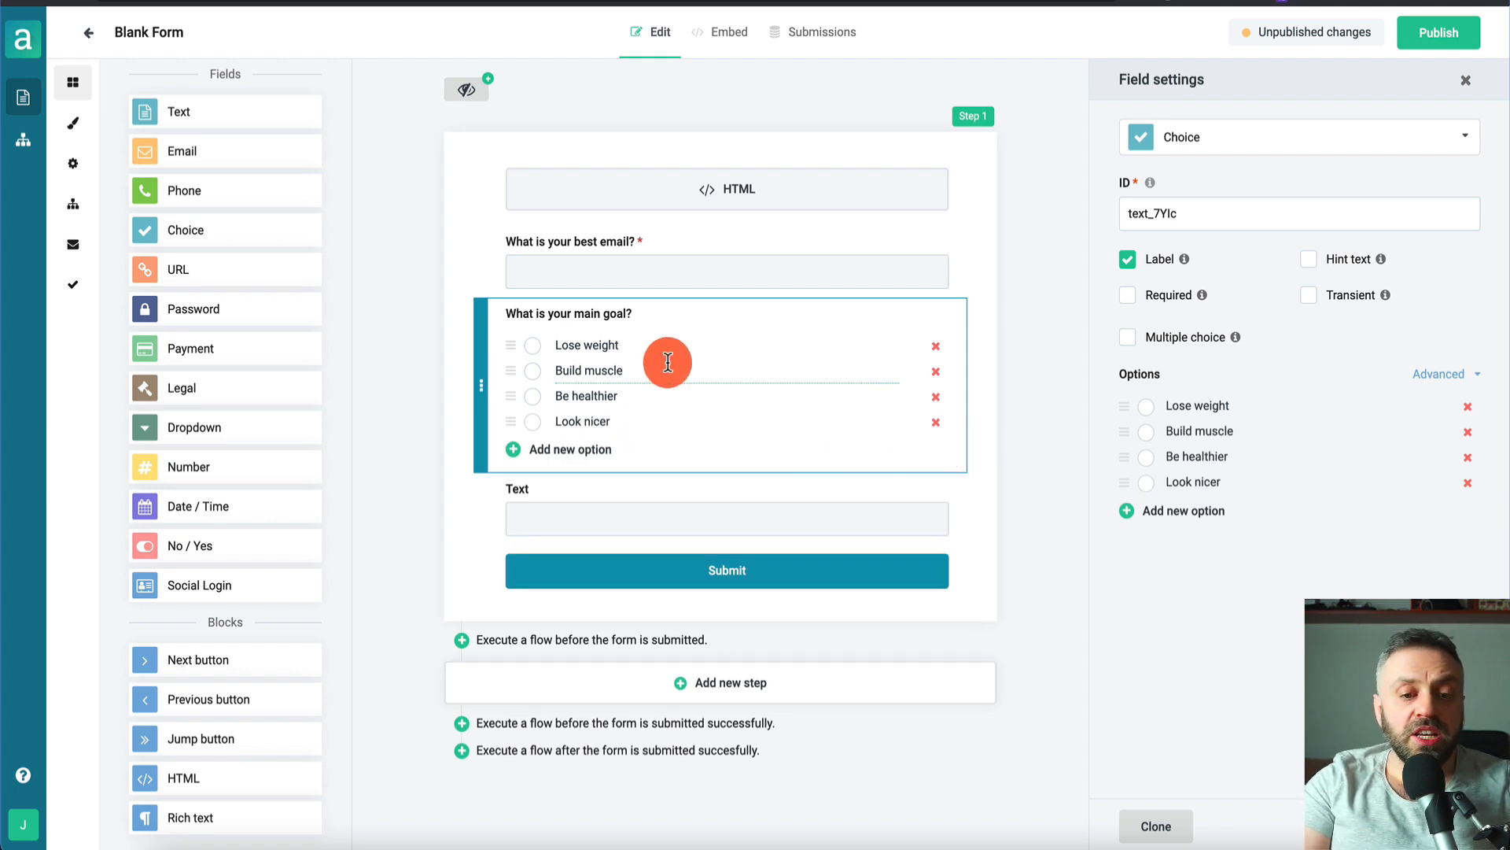
pyautogui.click(427, 356)
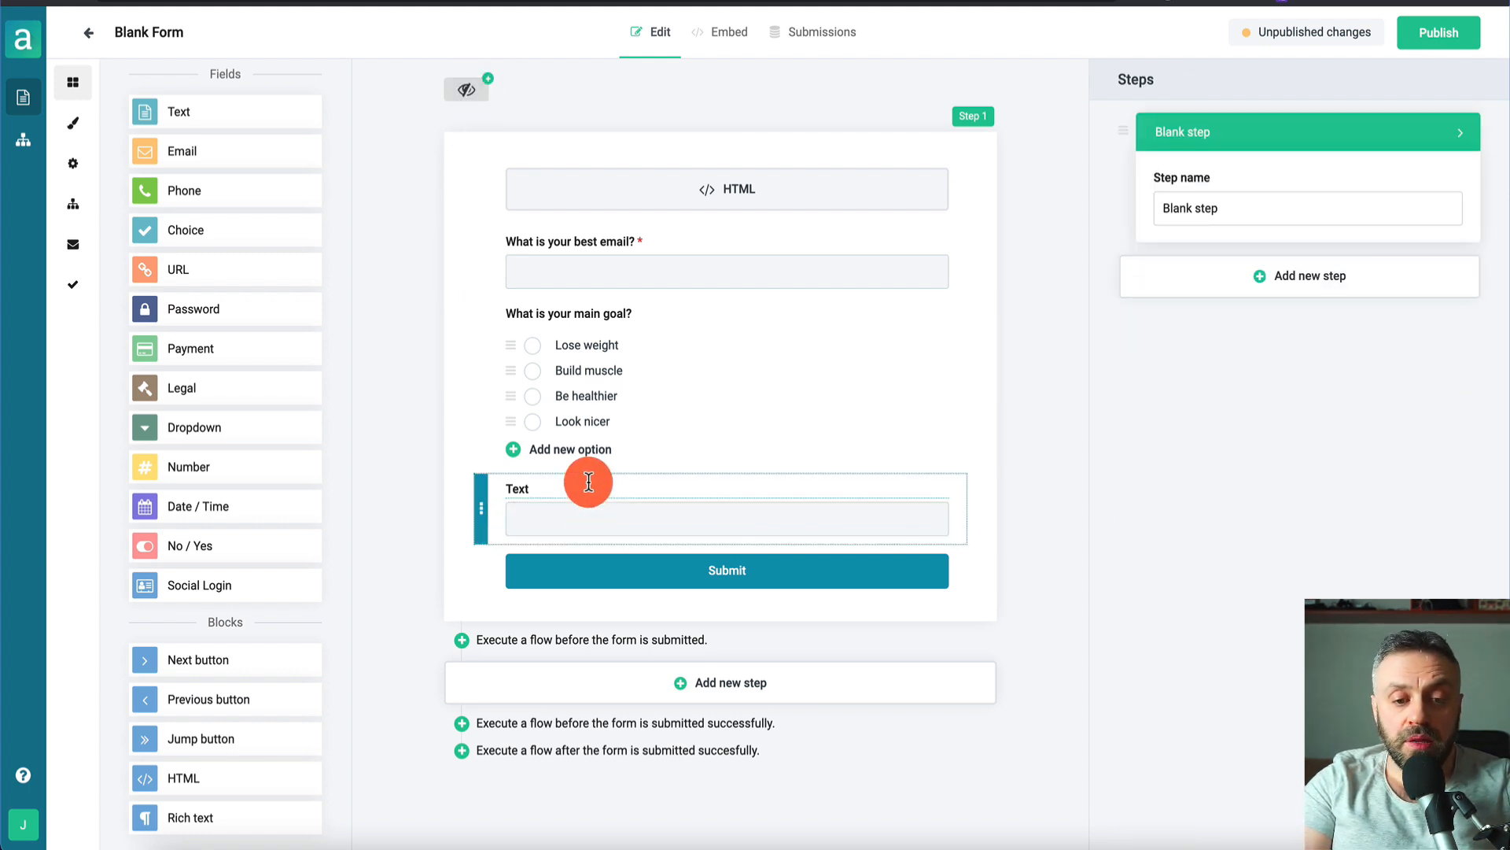
# - Turn the remaining Text field into a Choice labelled 'How long have you been trying to lose weight?'
pyautogui.click(541, 487)
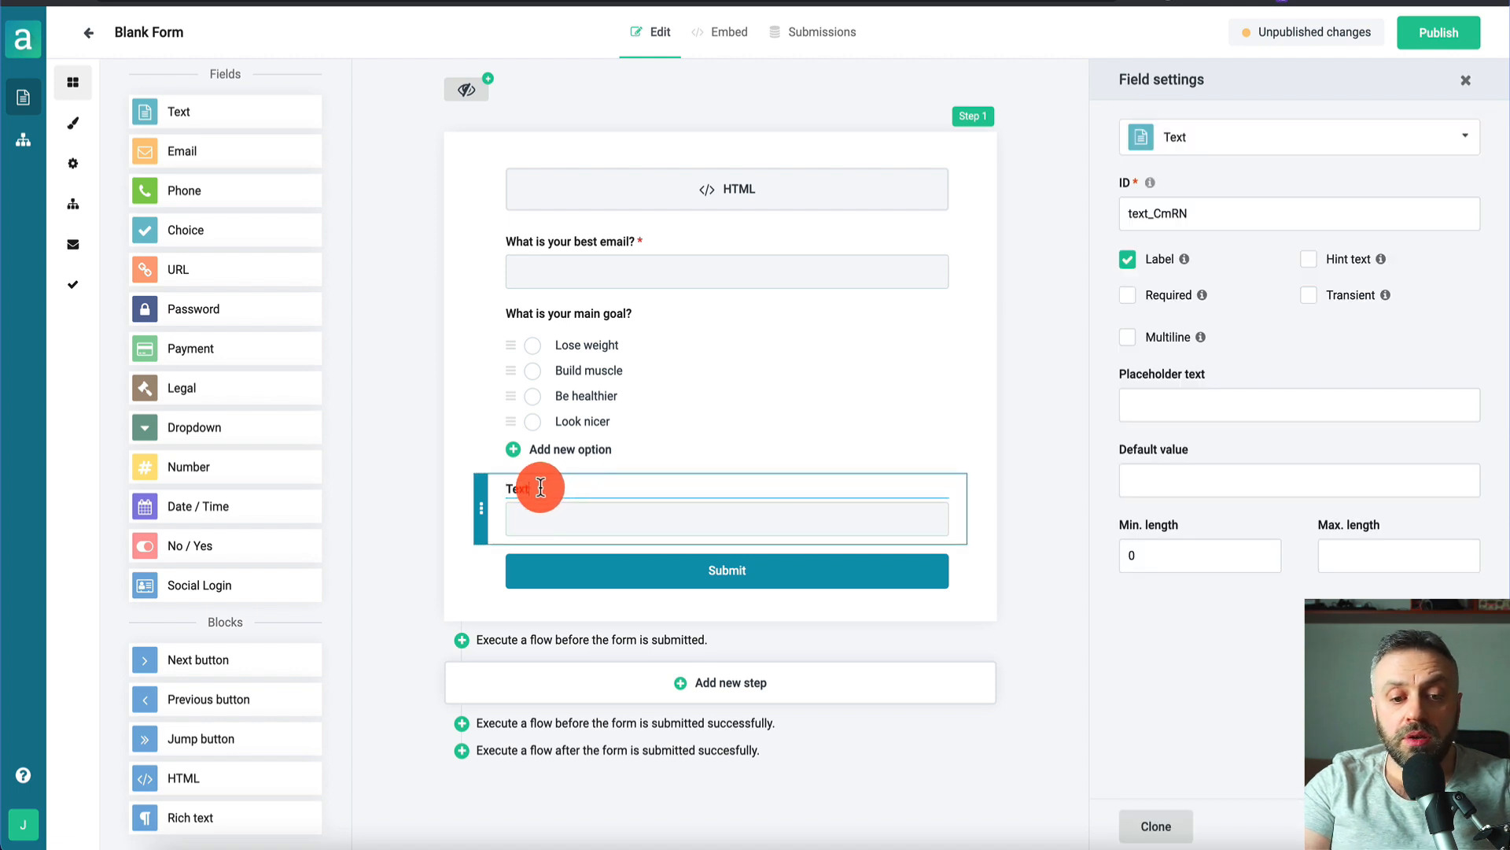
pyautogui.click(1292, 136)
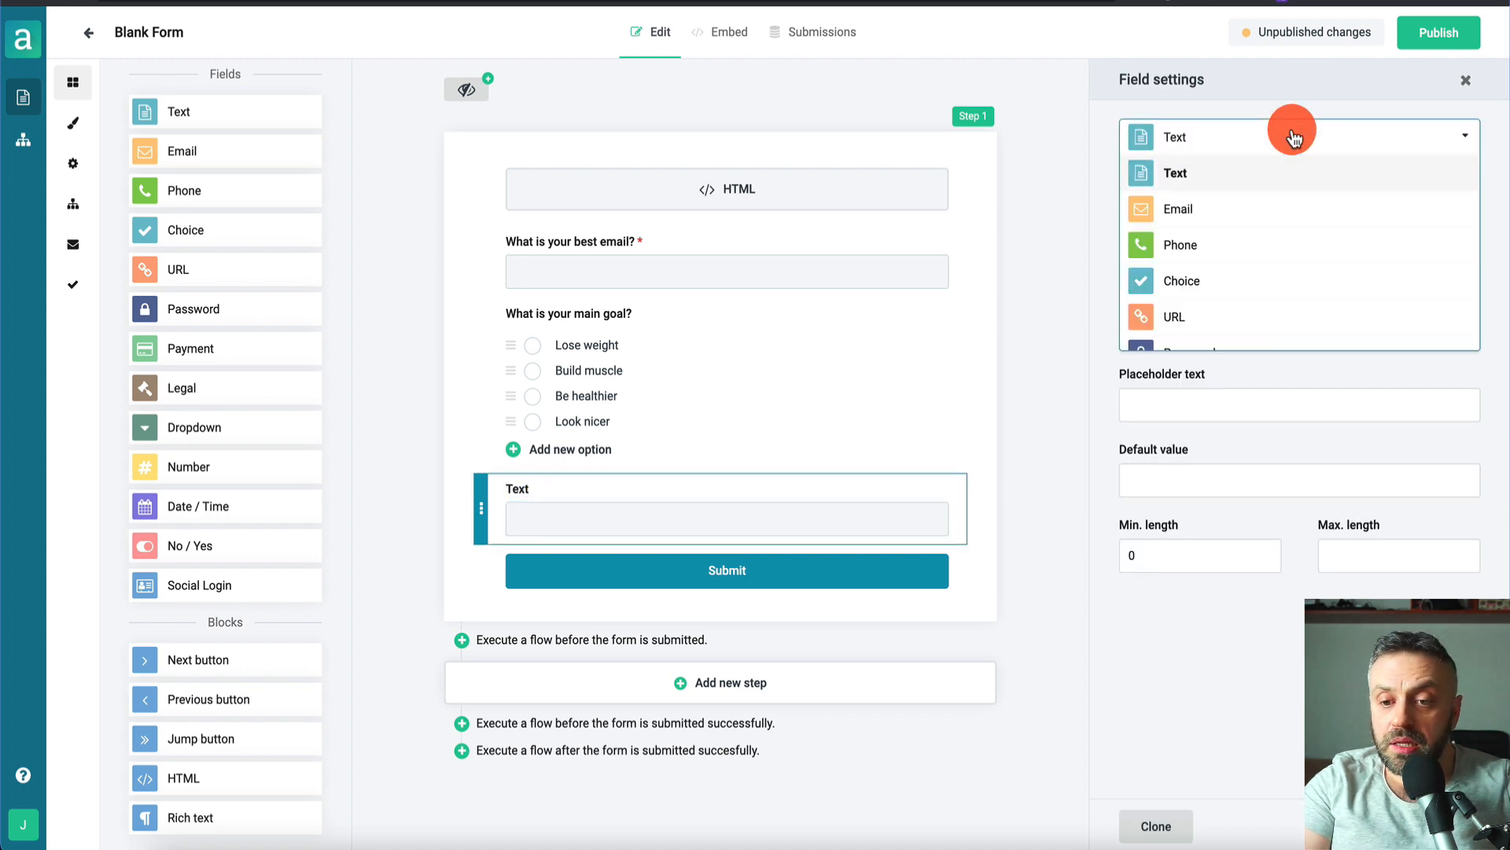
pyautogui.click(1217, 283)
pyautogui.click(540, 490)
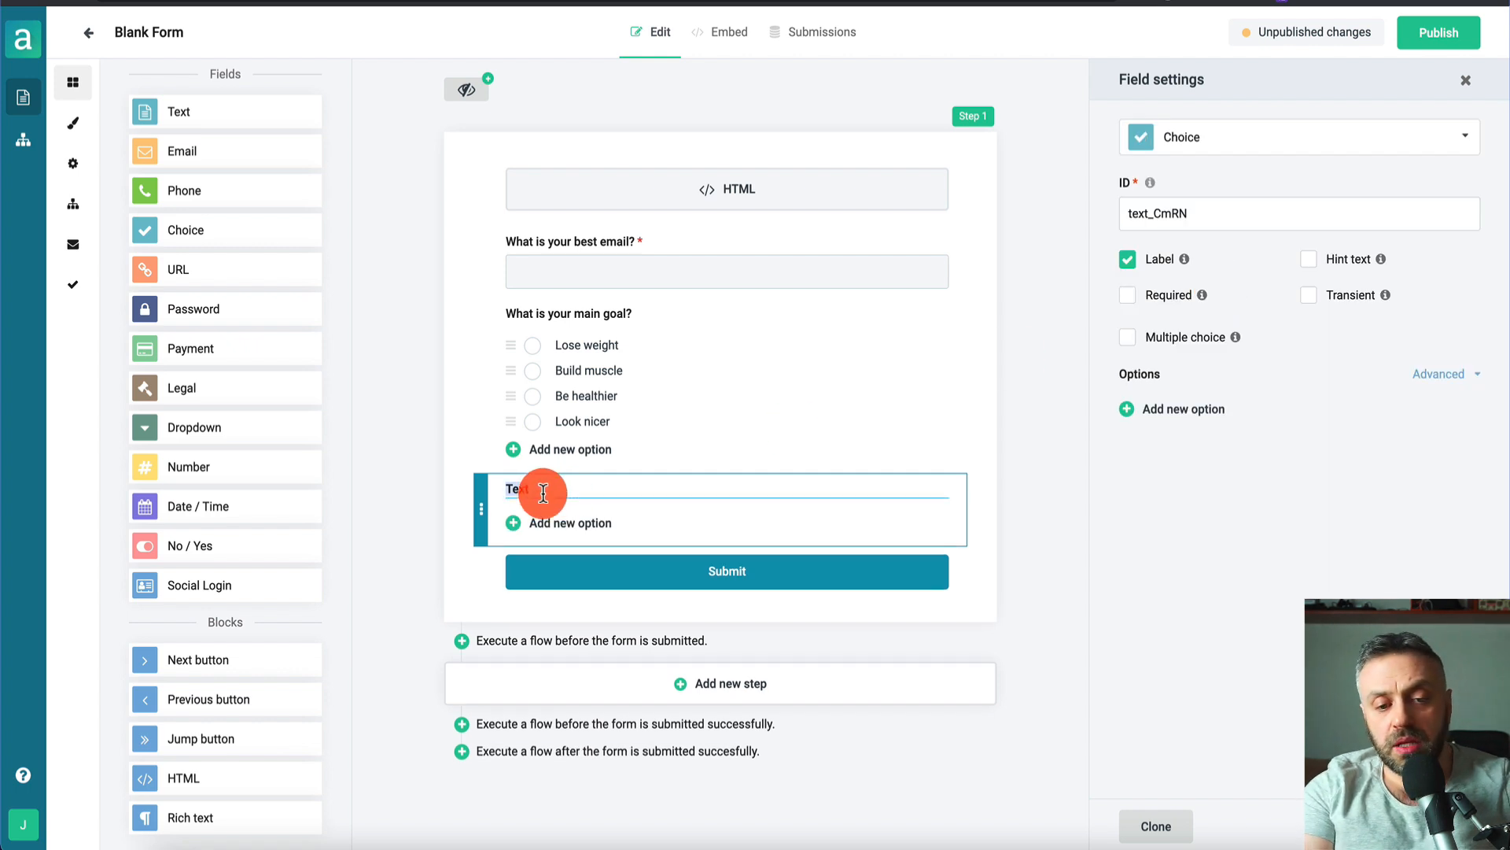
pyautogui.write('How long have you been trying to lose weight?')
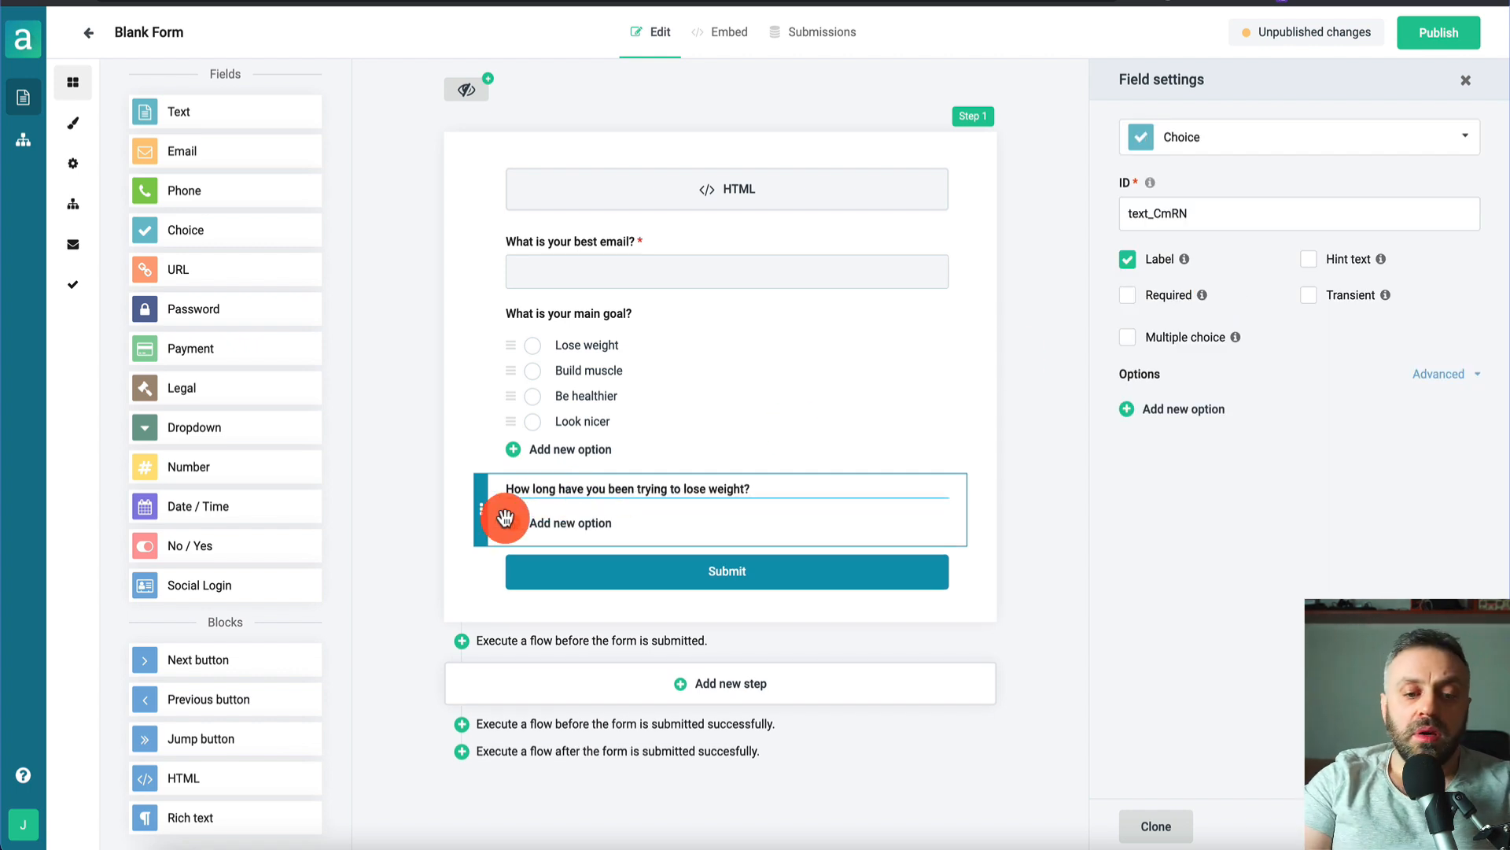
# - Enter the options I just started, 1 week, 1 month and More than a year
pyautogui.click(582, 523)
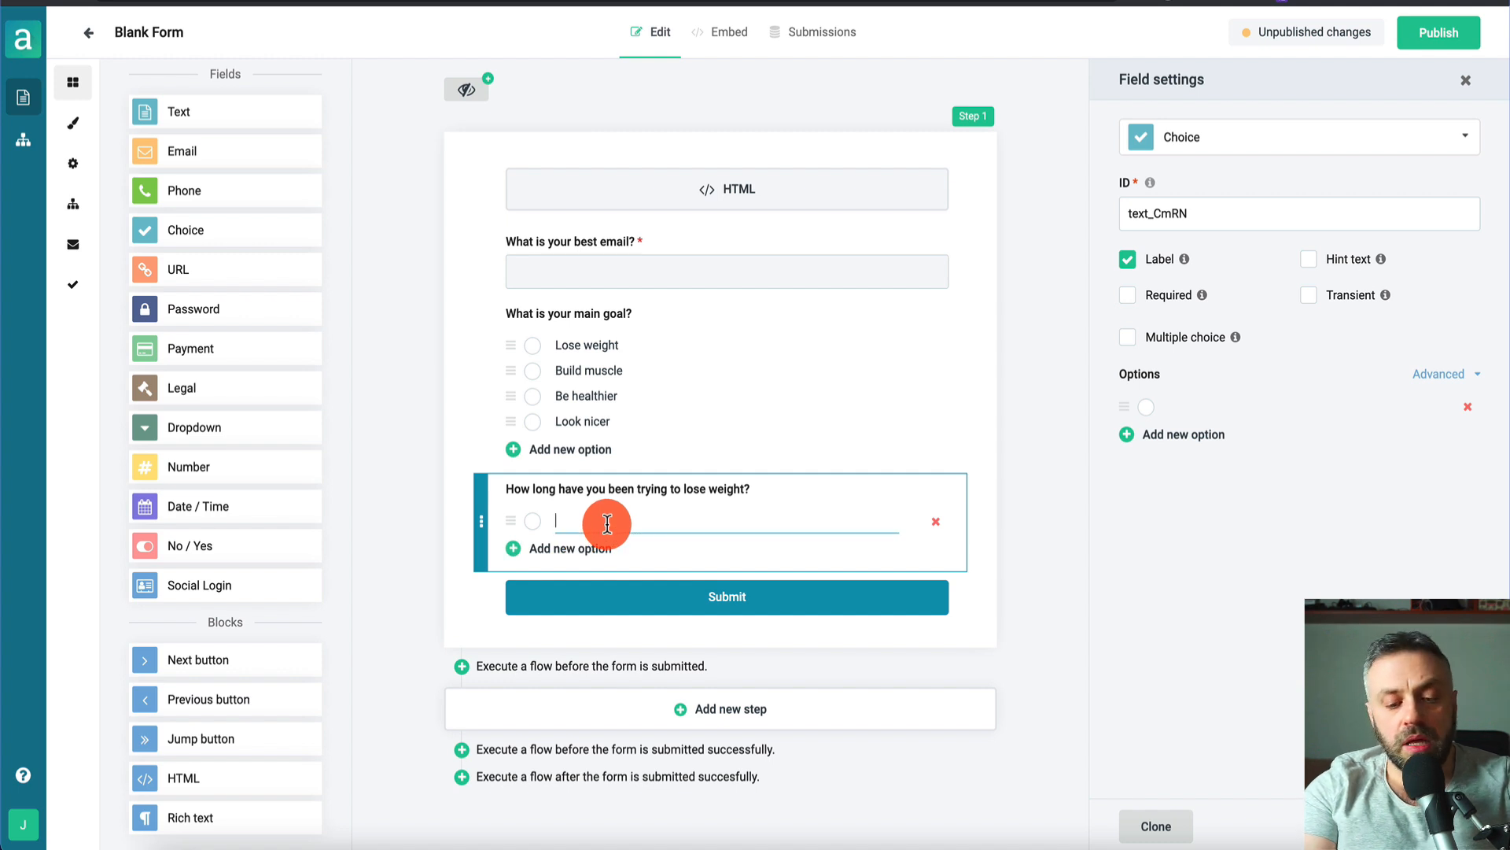
pyautogui.write('I star')
pyautogui.press('BackSpace')
pyautogui.press('BackSpace')
pyautogui.press('BackSpace')
pyautogui.press('BackSpace')
pyautogui.write('just started')
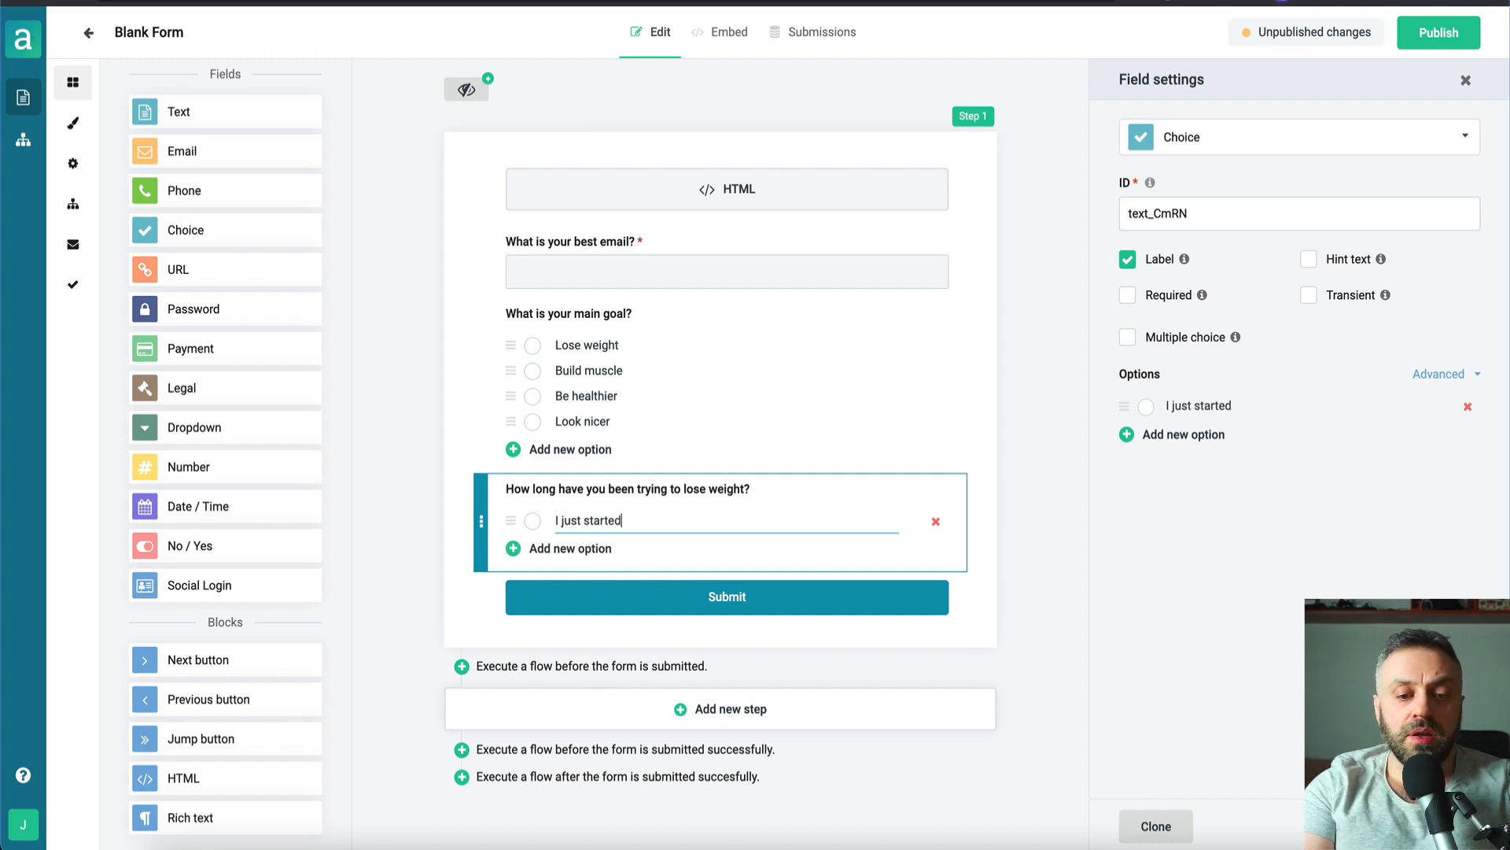
pyautogui.press('Return')
pyautogui.click(606, 550)
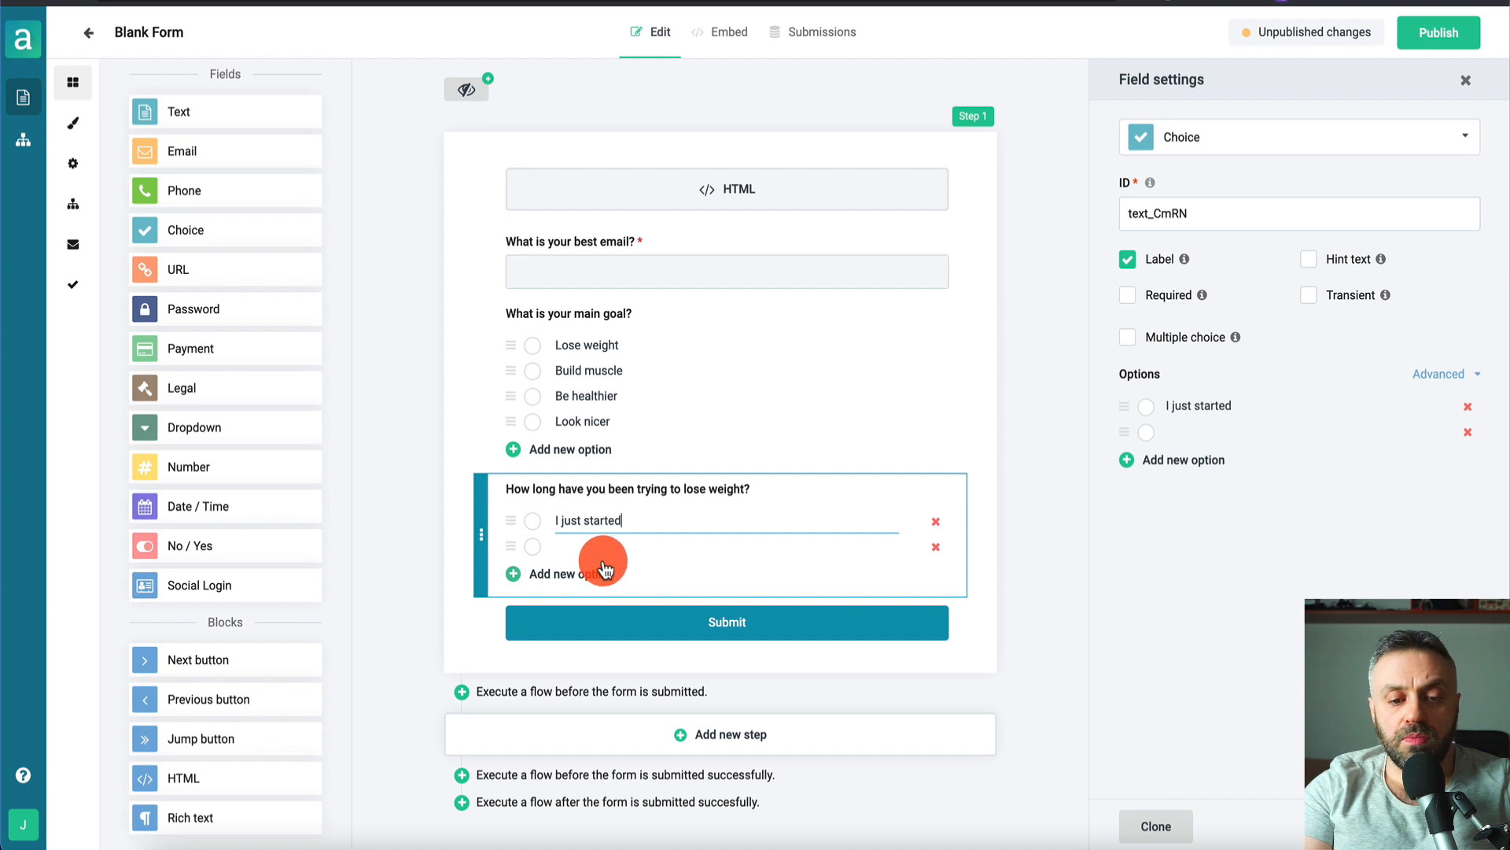
pyautogui.write('1 week 1 month More than a year')
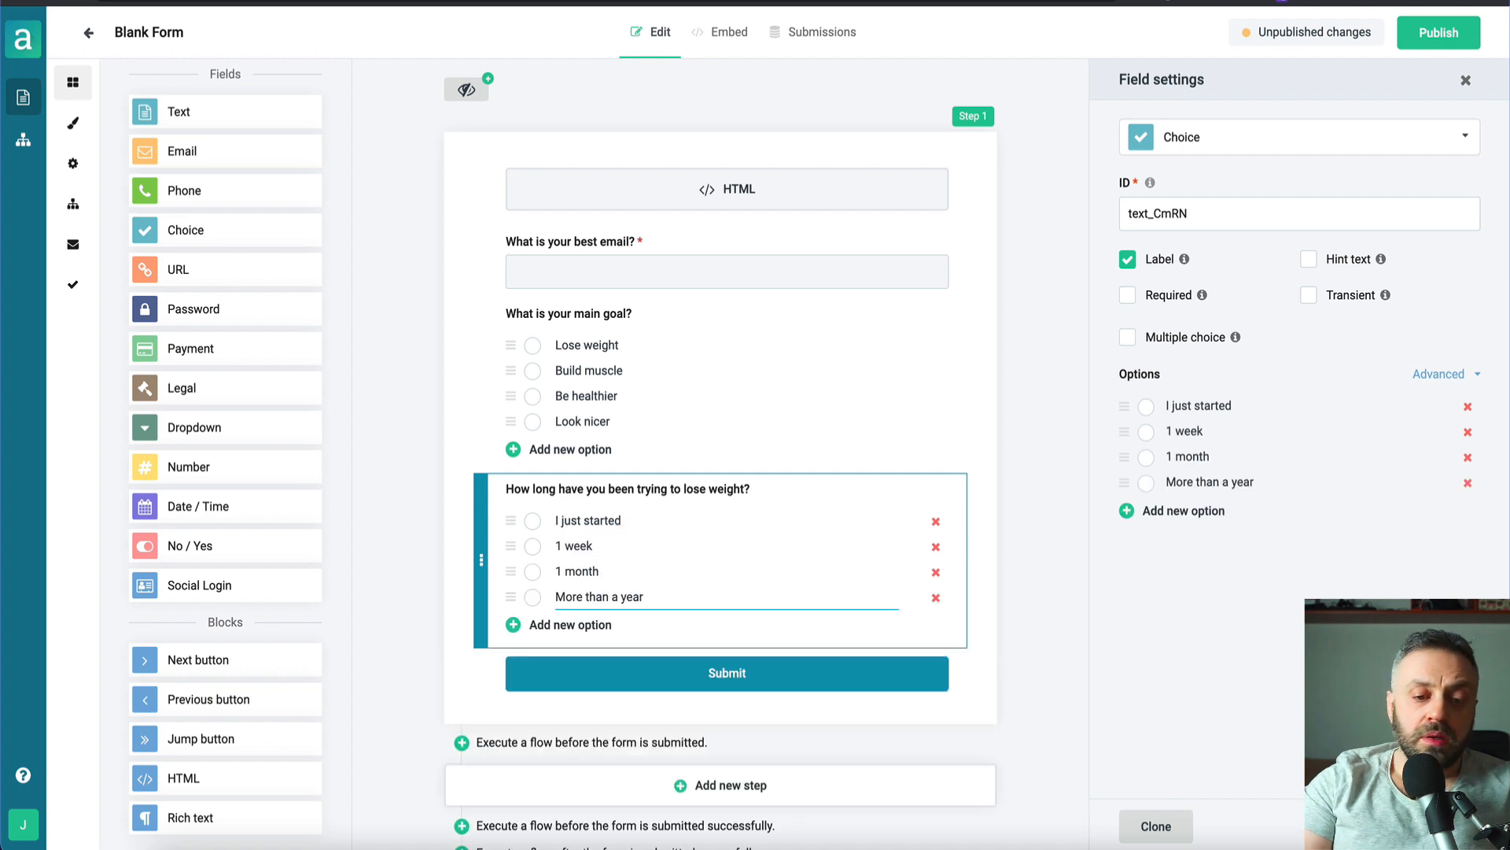
pyautogui.click(412, 537)
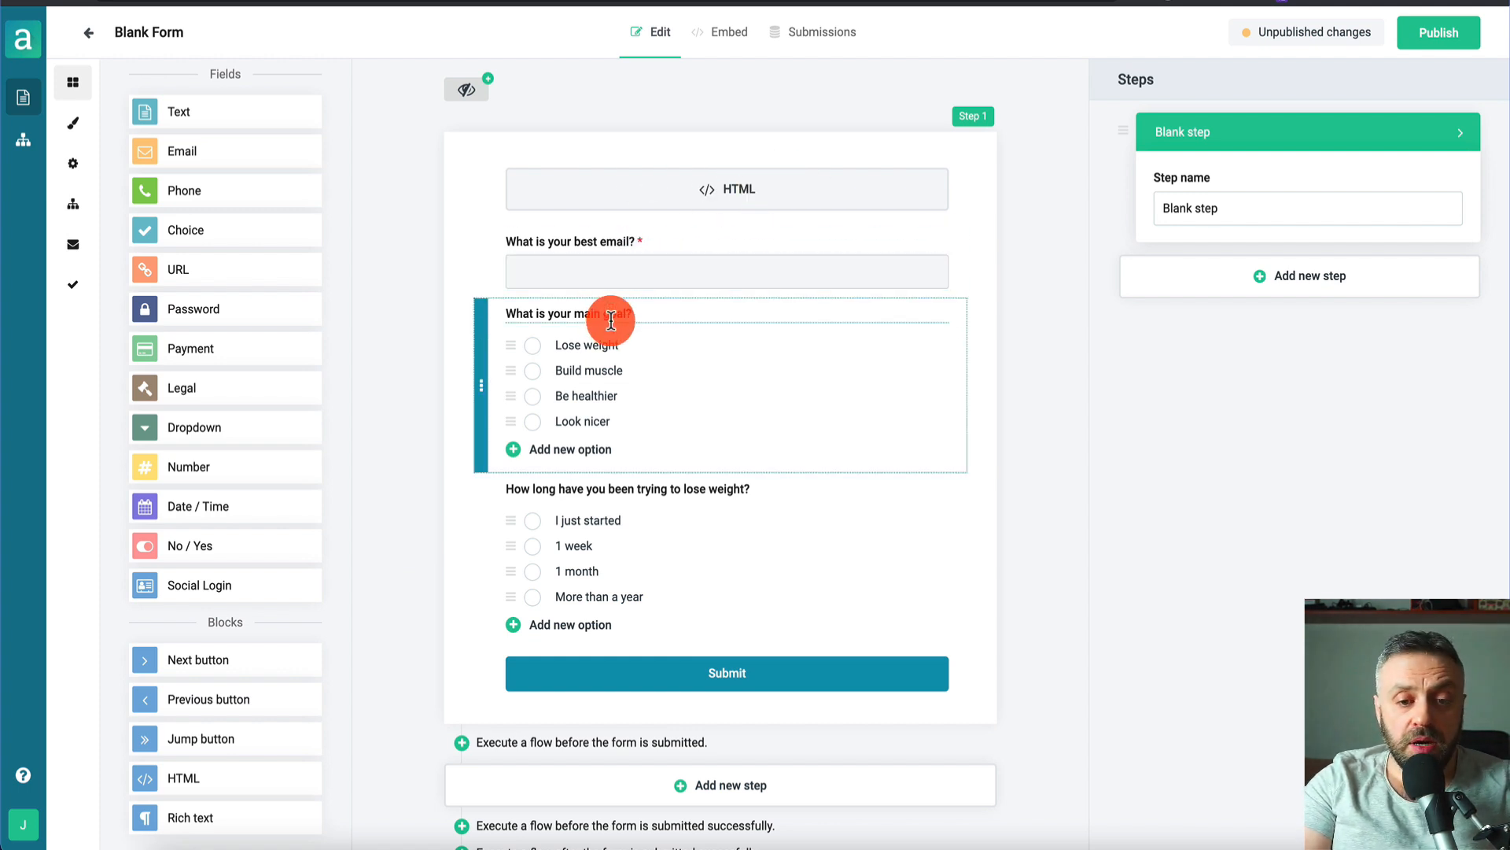
# - Publish the updated Blank Form so the goal and duration choice questions go live
pyautogui.scroll(-1, 415, 631)
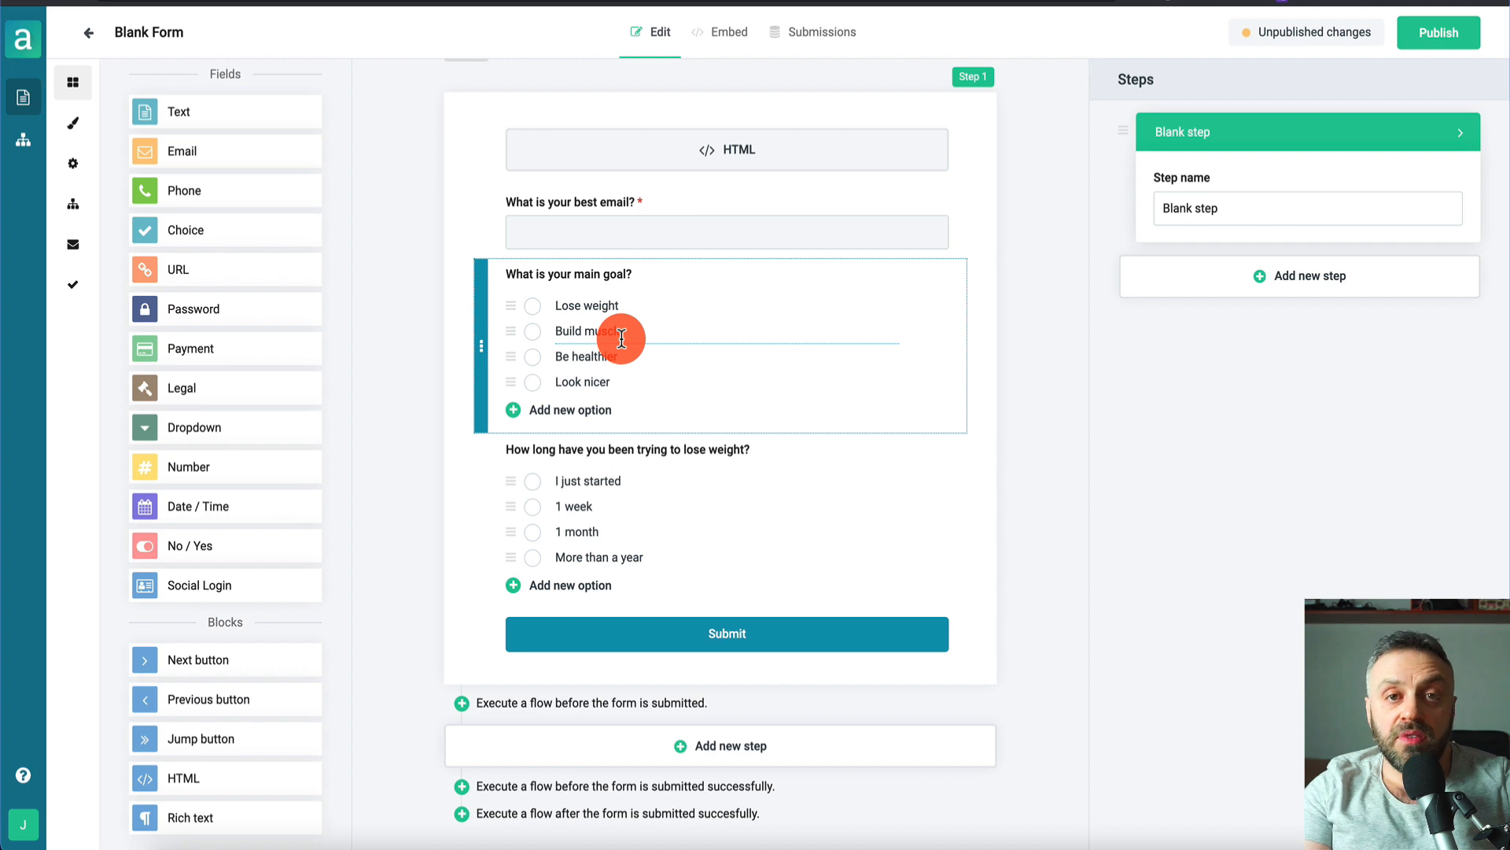
pyautogui.click(1436, 31)
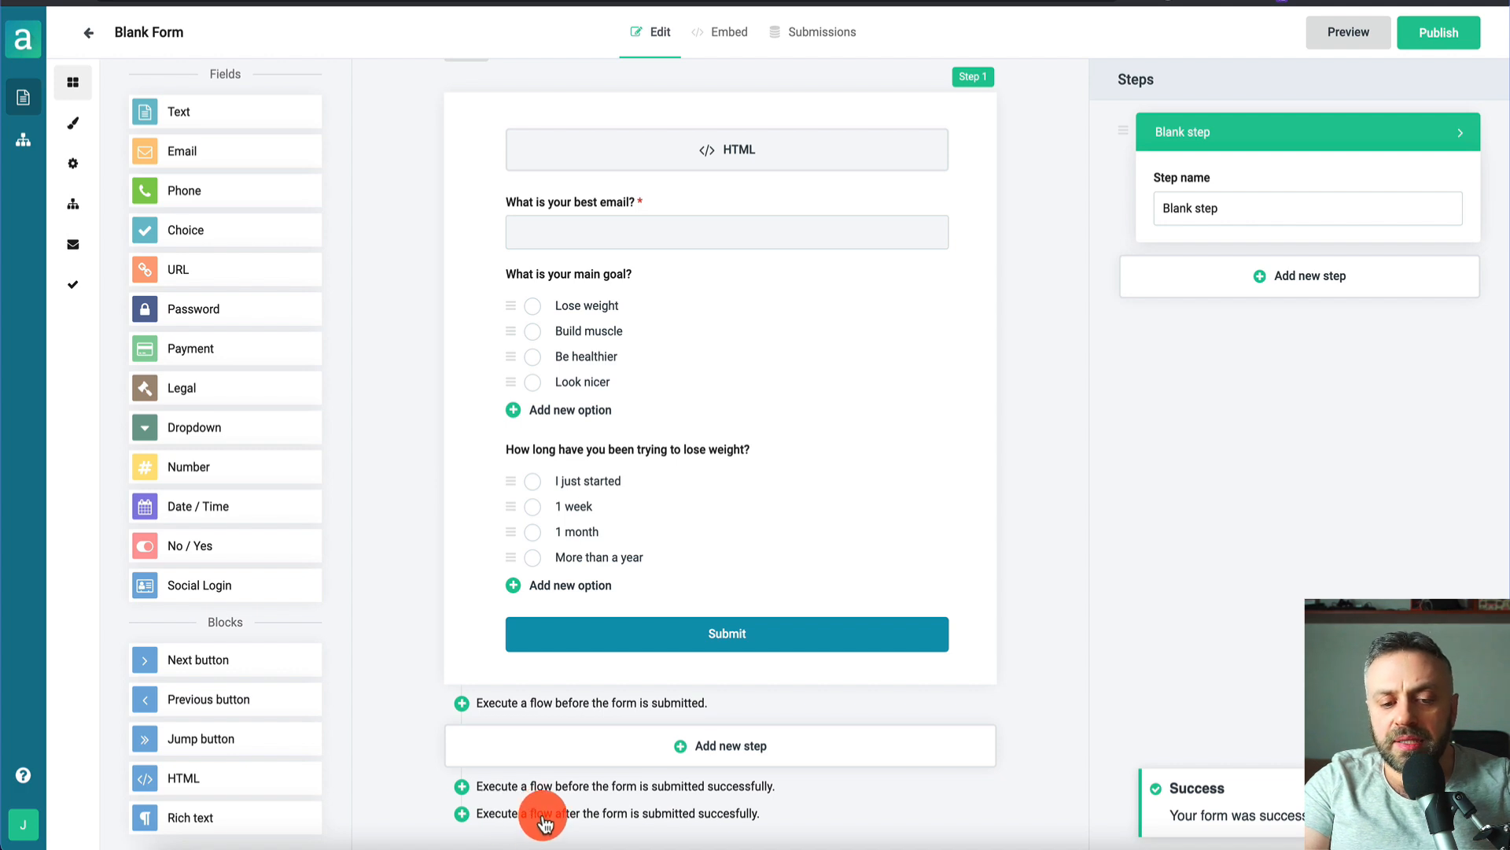
# - Create a new flow named 'EmailFlow' to execute after the form is submitted
pyautogui.click(544, 818)
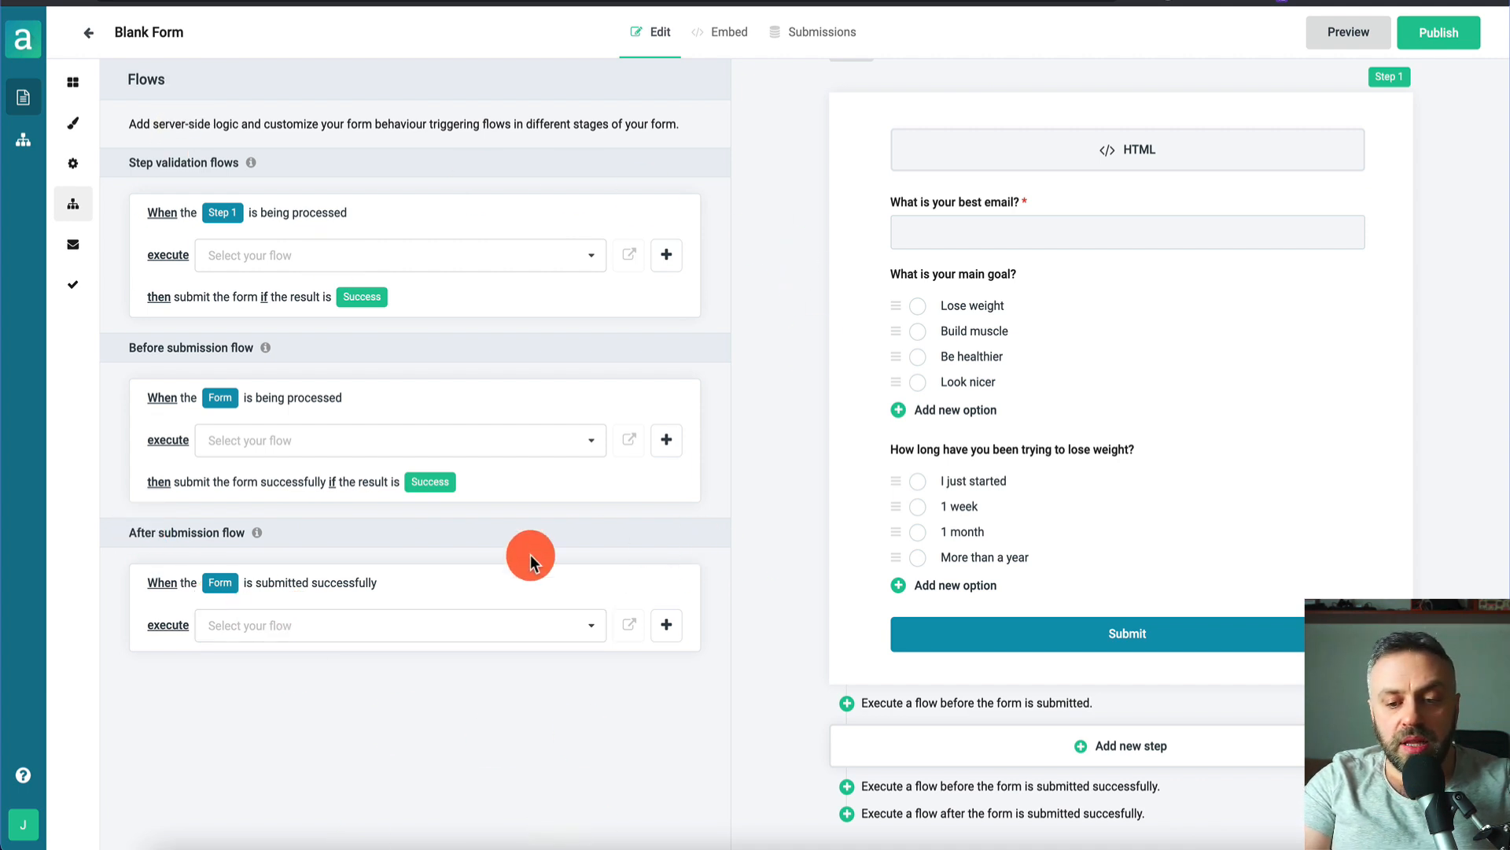
pyautogui.click(304, 624)
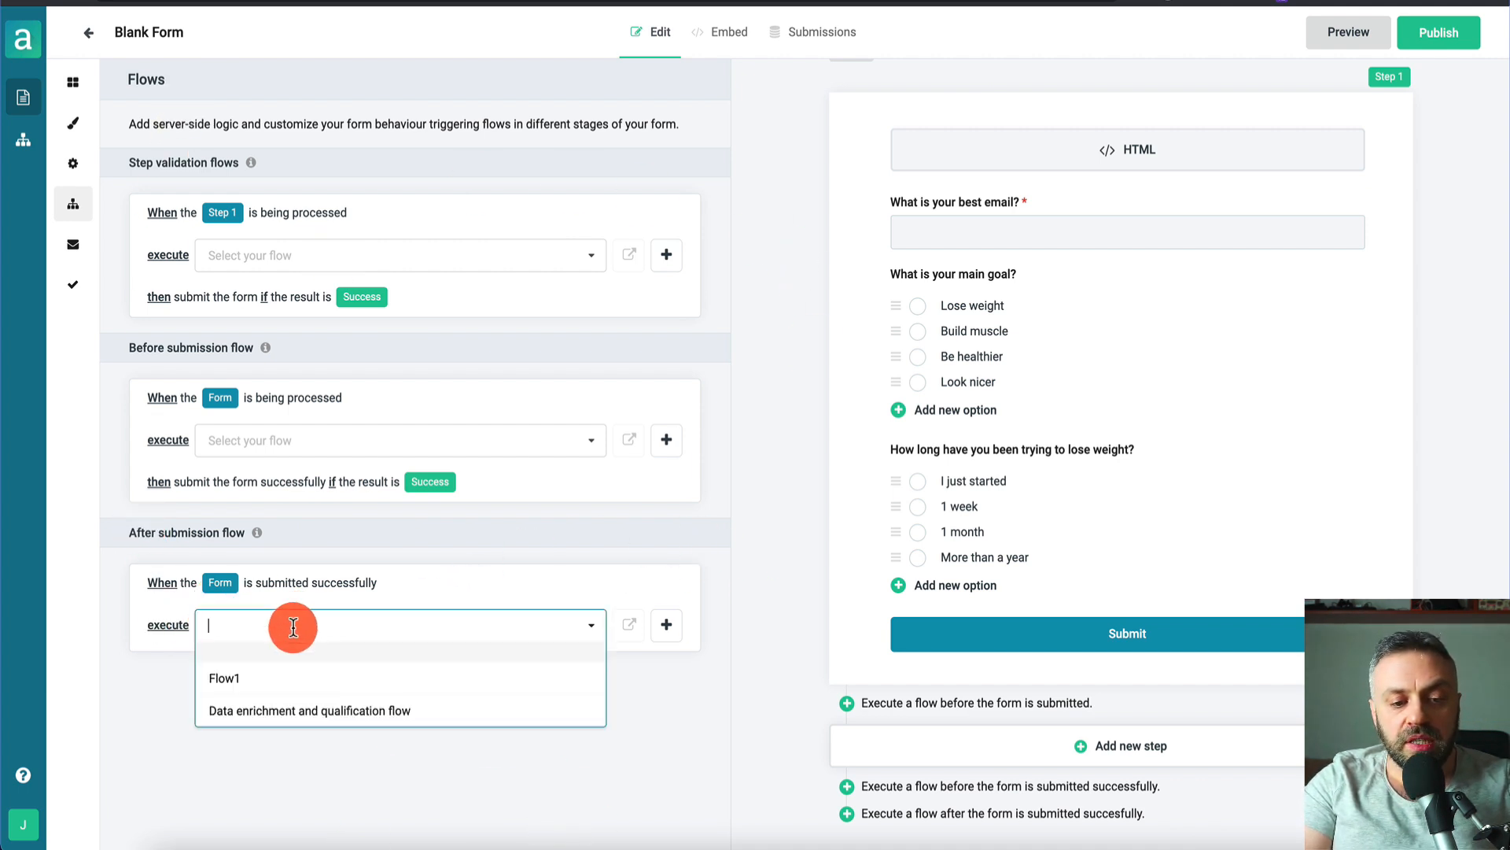
pyautogui.click(669, 626)
pyautogui.click(633, 581)
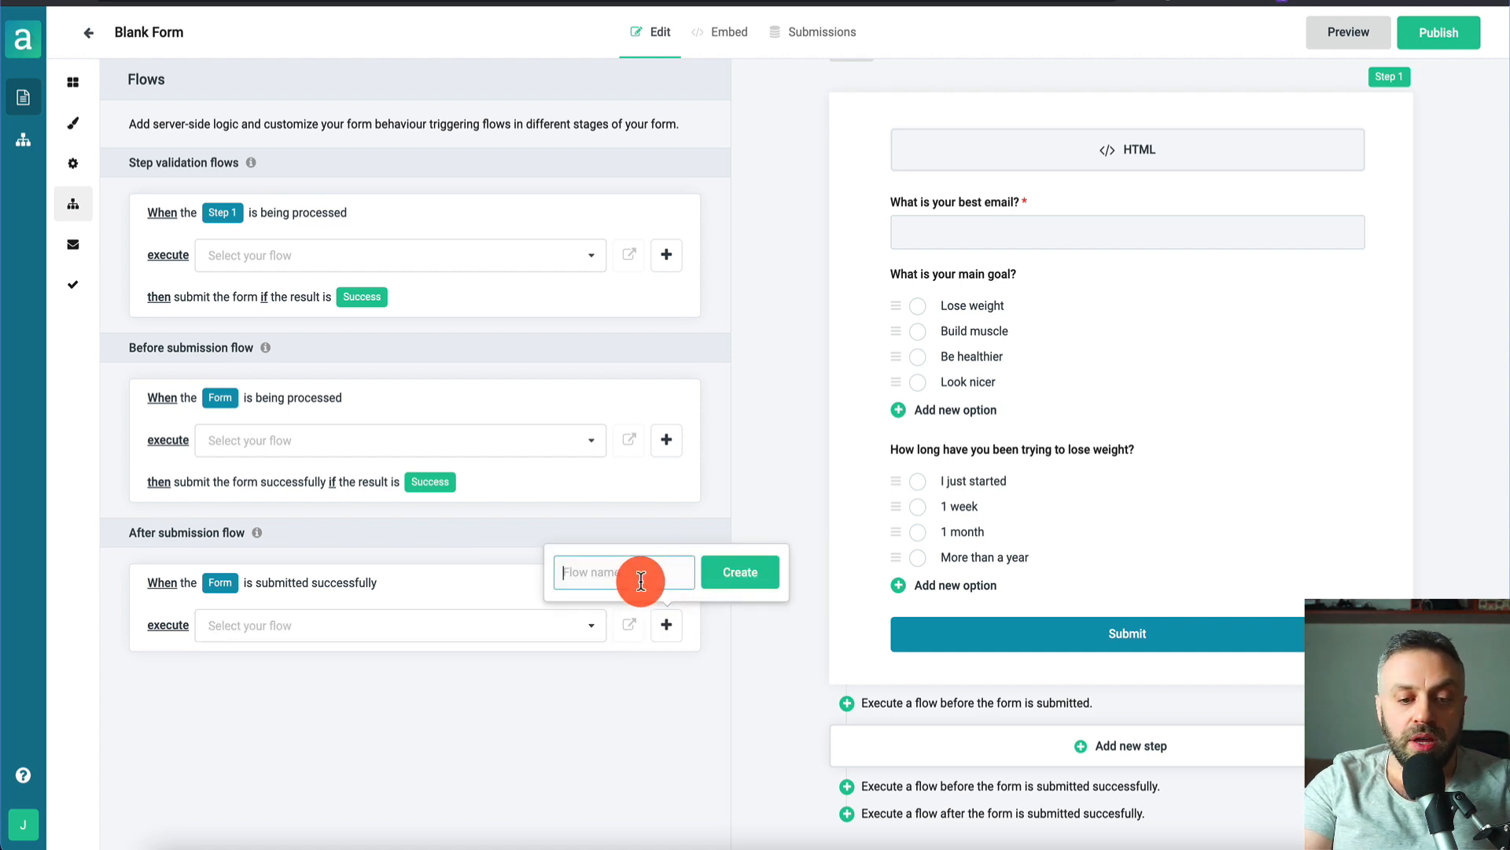
pyautogui.write('EmailFlow')
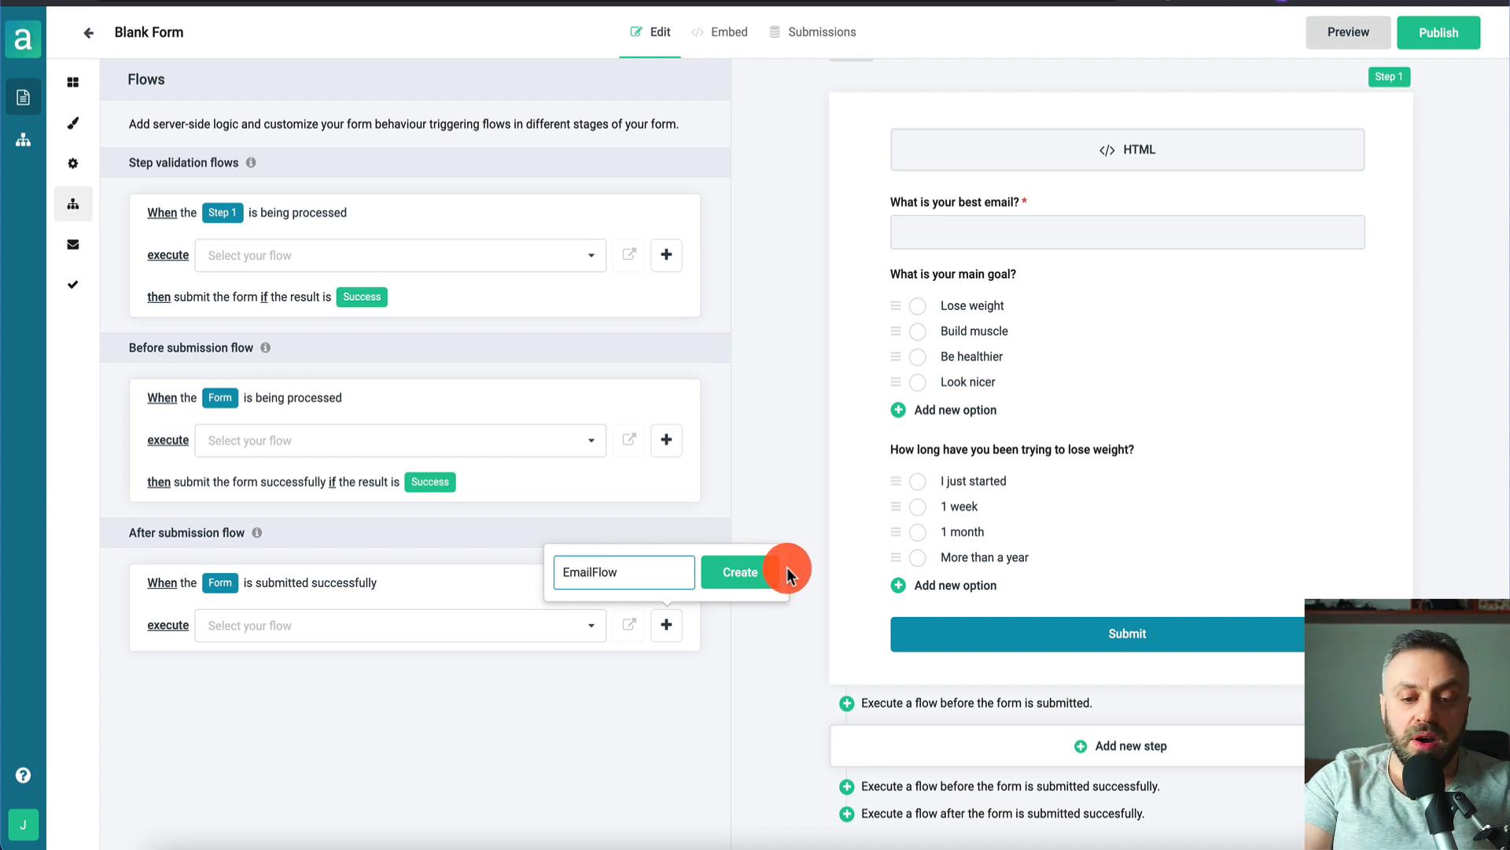
pyautogui.click(751, 571)
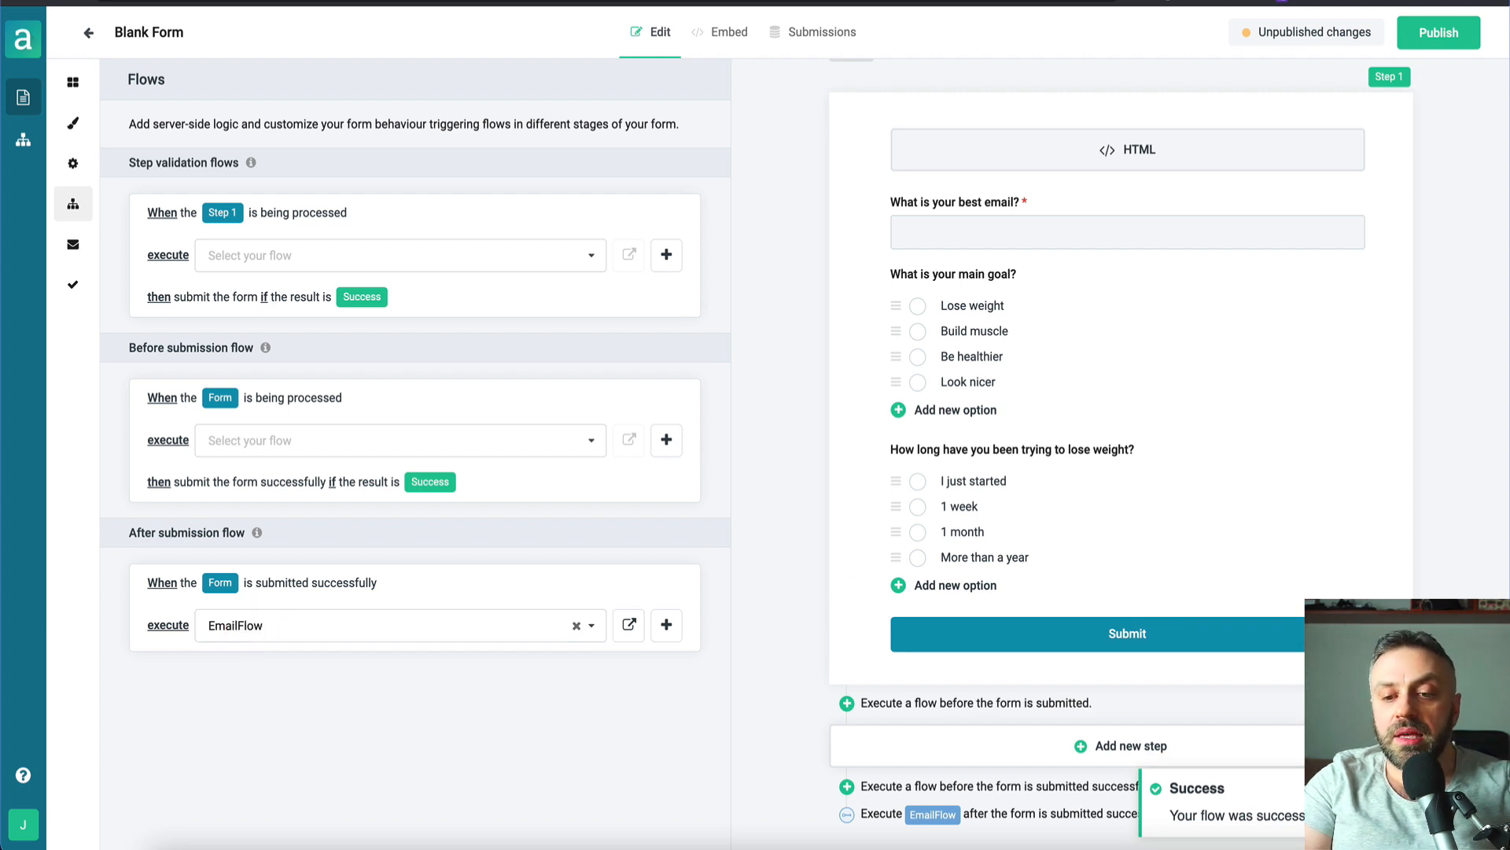
# - Publish the form with EmailFlow attached and open EmailFlow in the flow editor
pyautogui.click(487, 245)
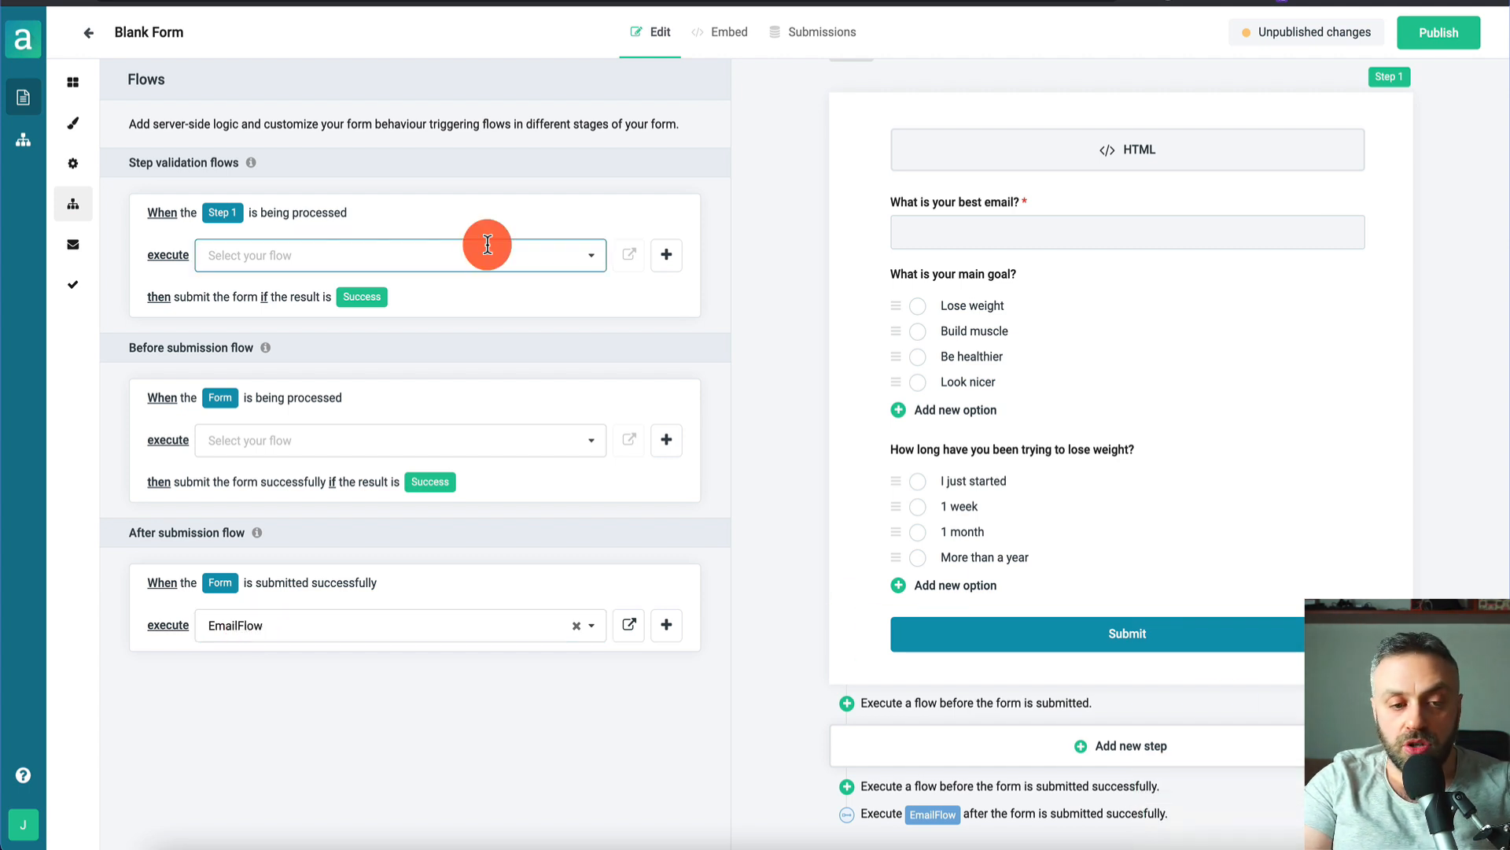
pyautogui.click(21, 144)
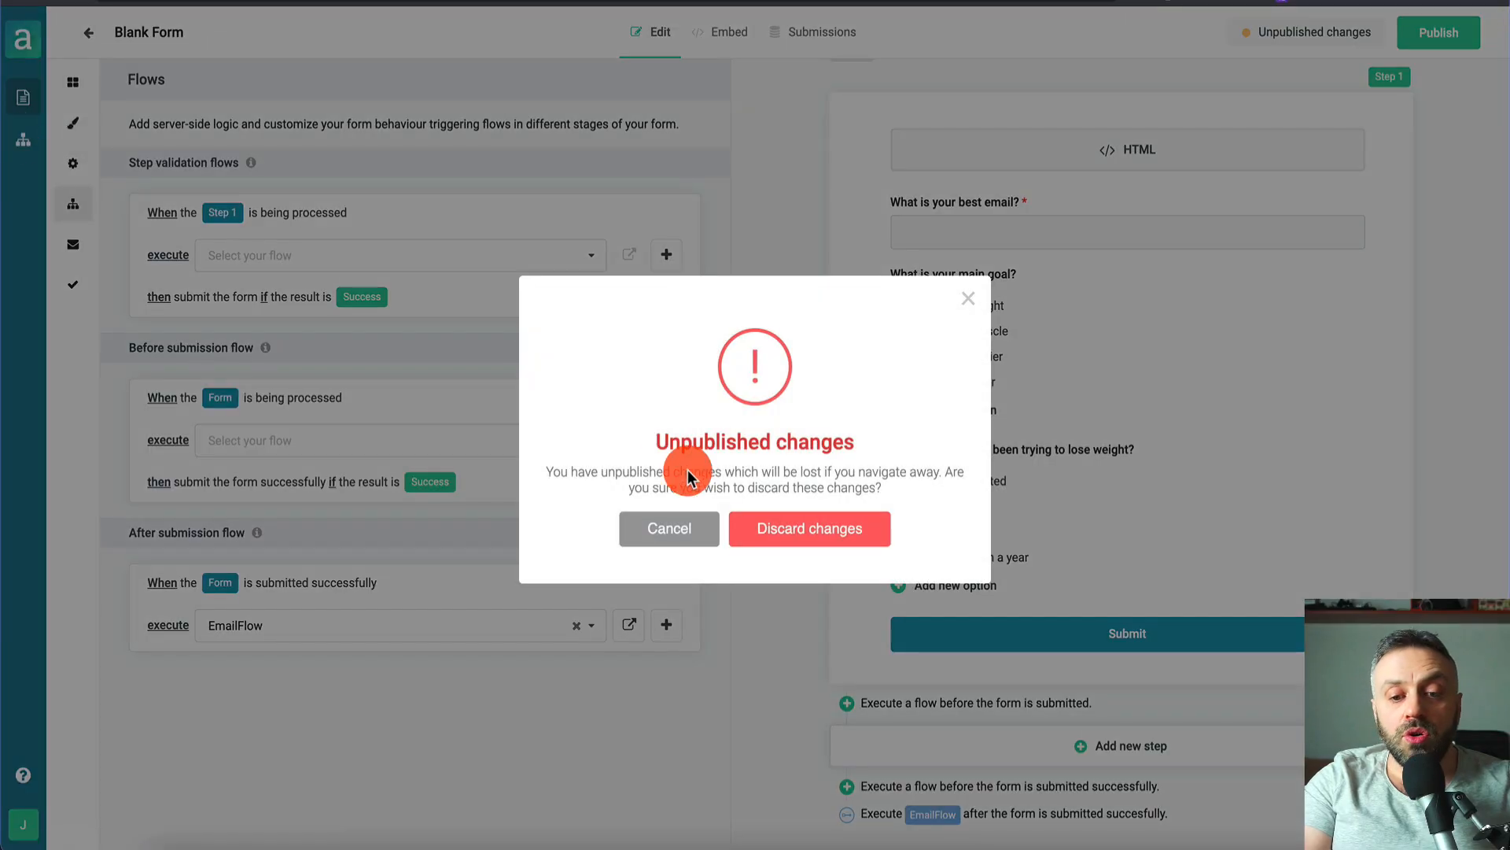
pyautogui.click(669, 528)
pyautogui.click(1441, 33)
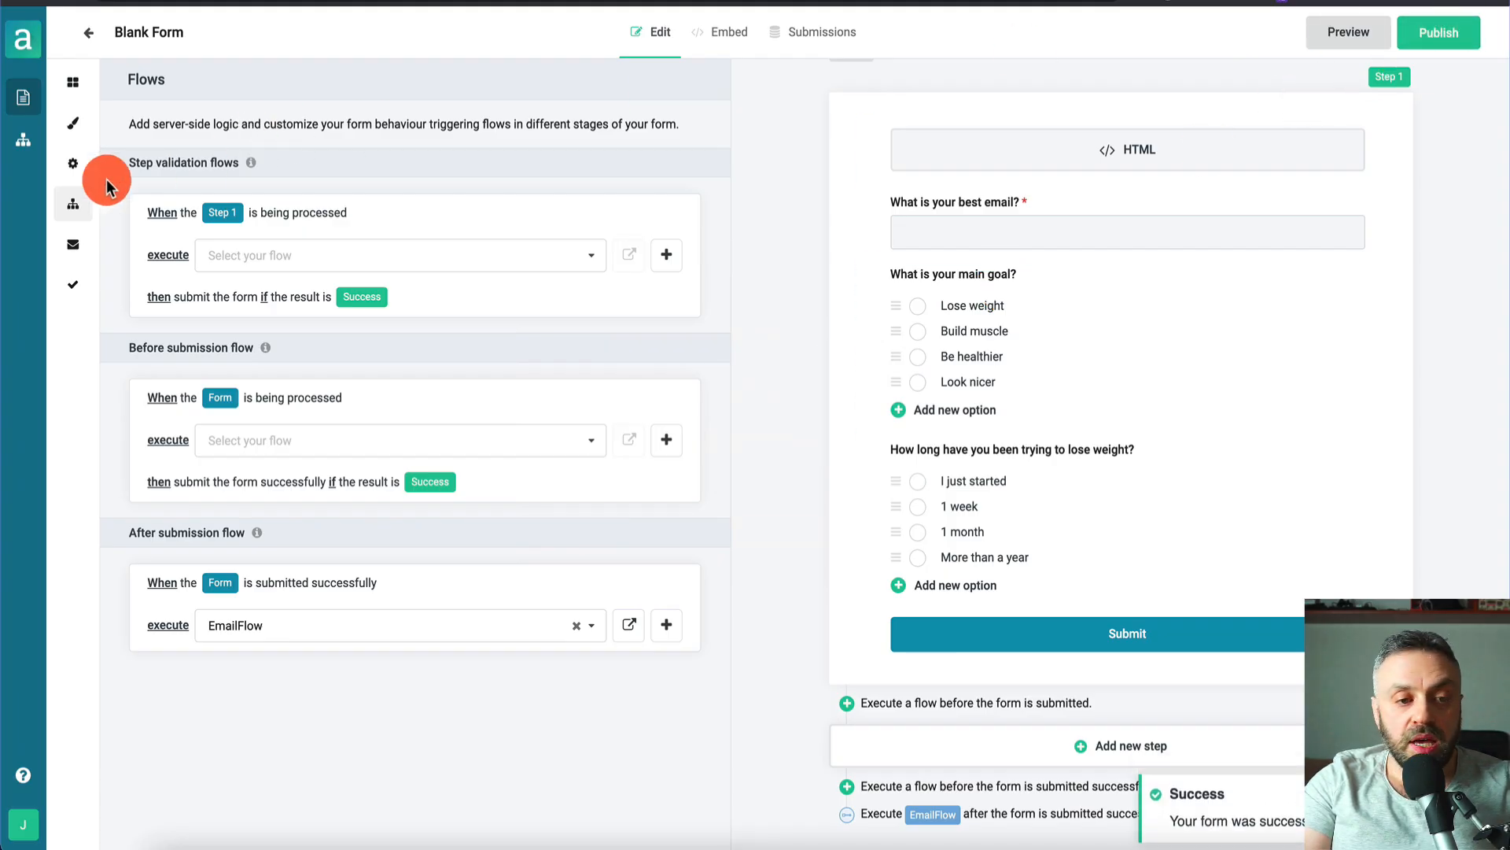
pyautogui.click(23, 140)
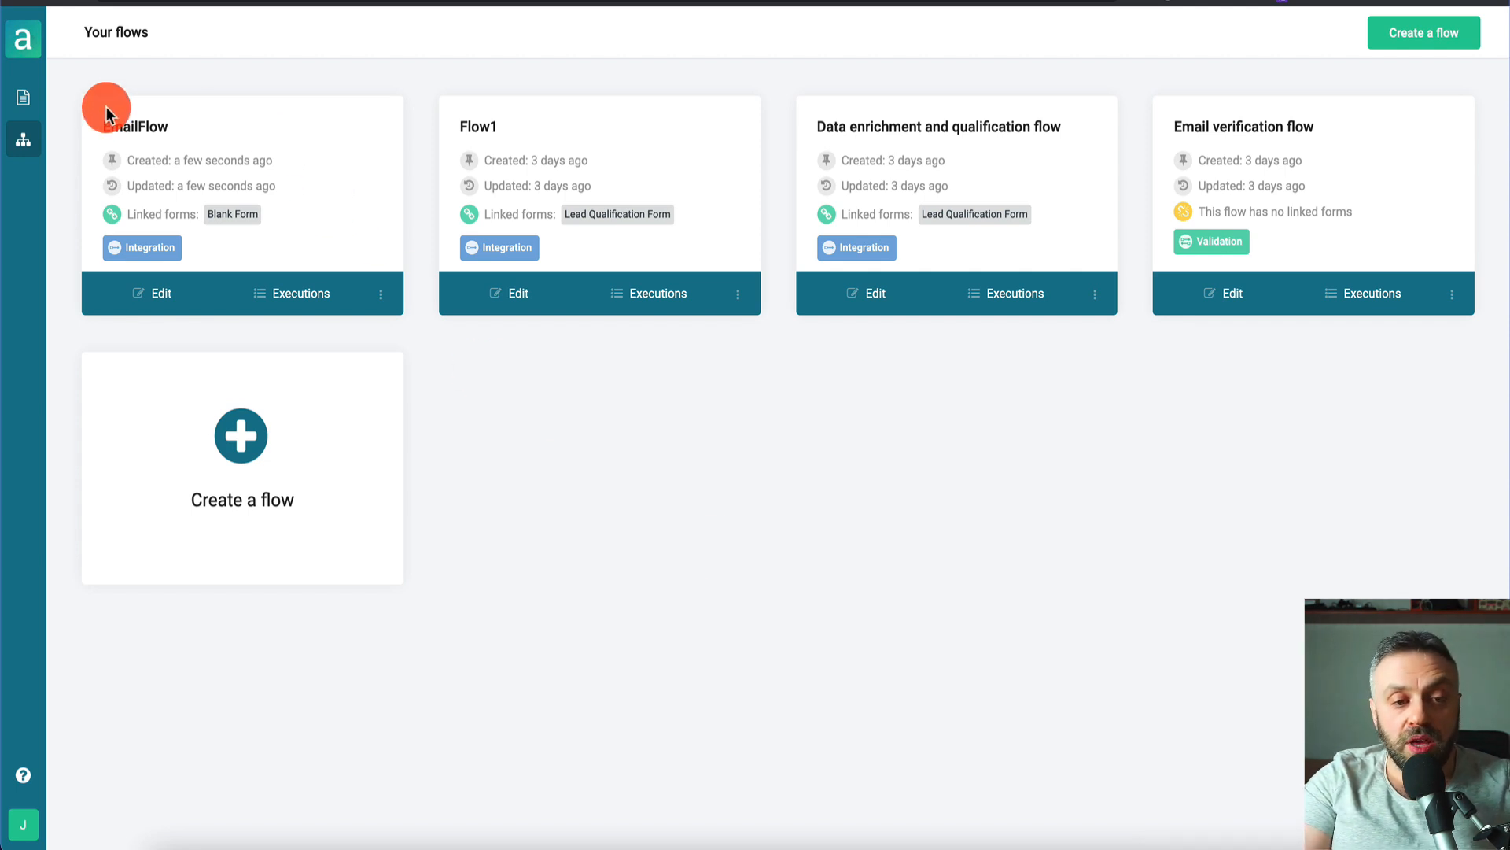
pyautogui.click(180, 302)
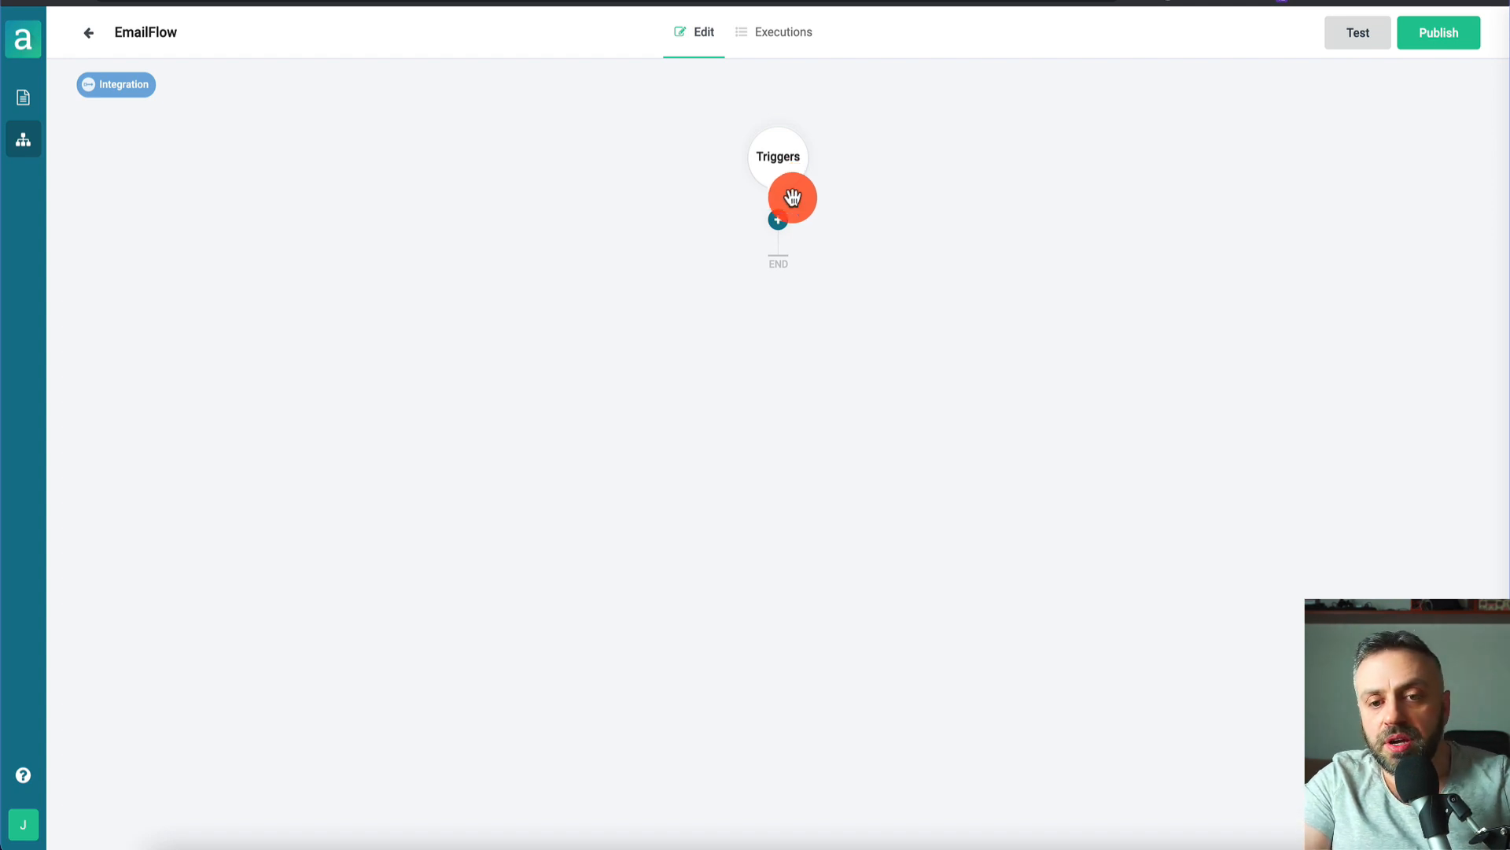
pyautogui.click(786, 162)
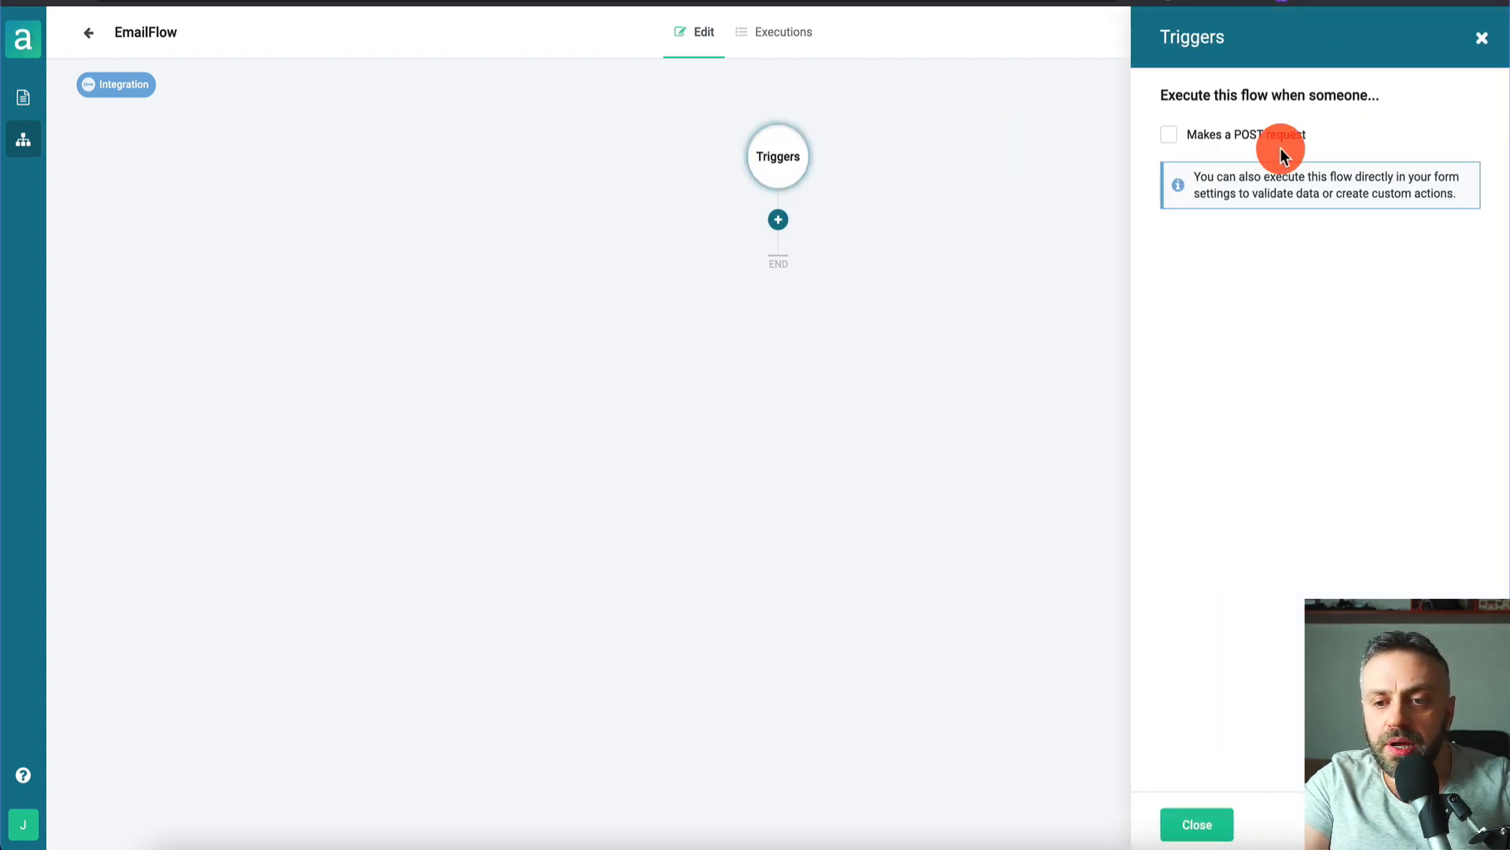
pyautogui.click(1479, 39)
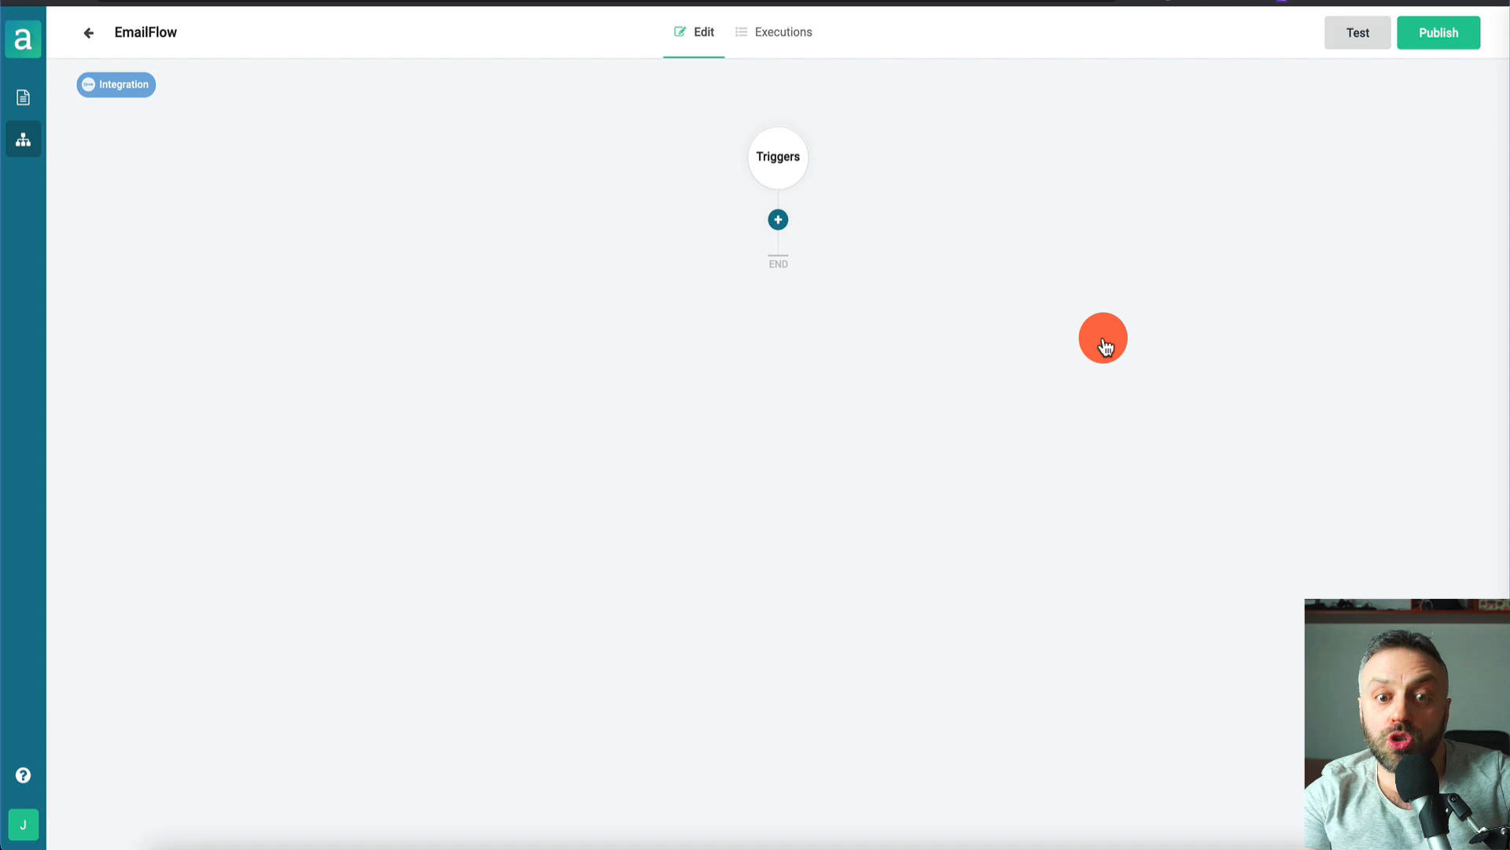
# - Add an HTTP request action directly below EmailFlow's Triggers node and focus its ID field
pyautogui.click(782, 225)
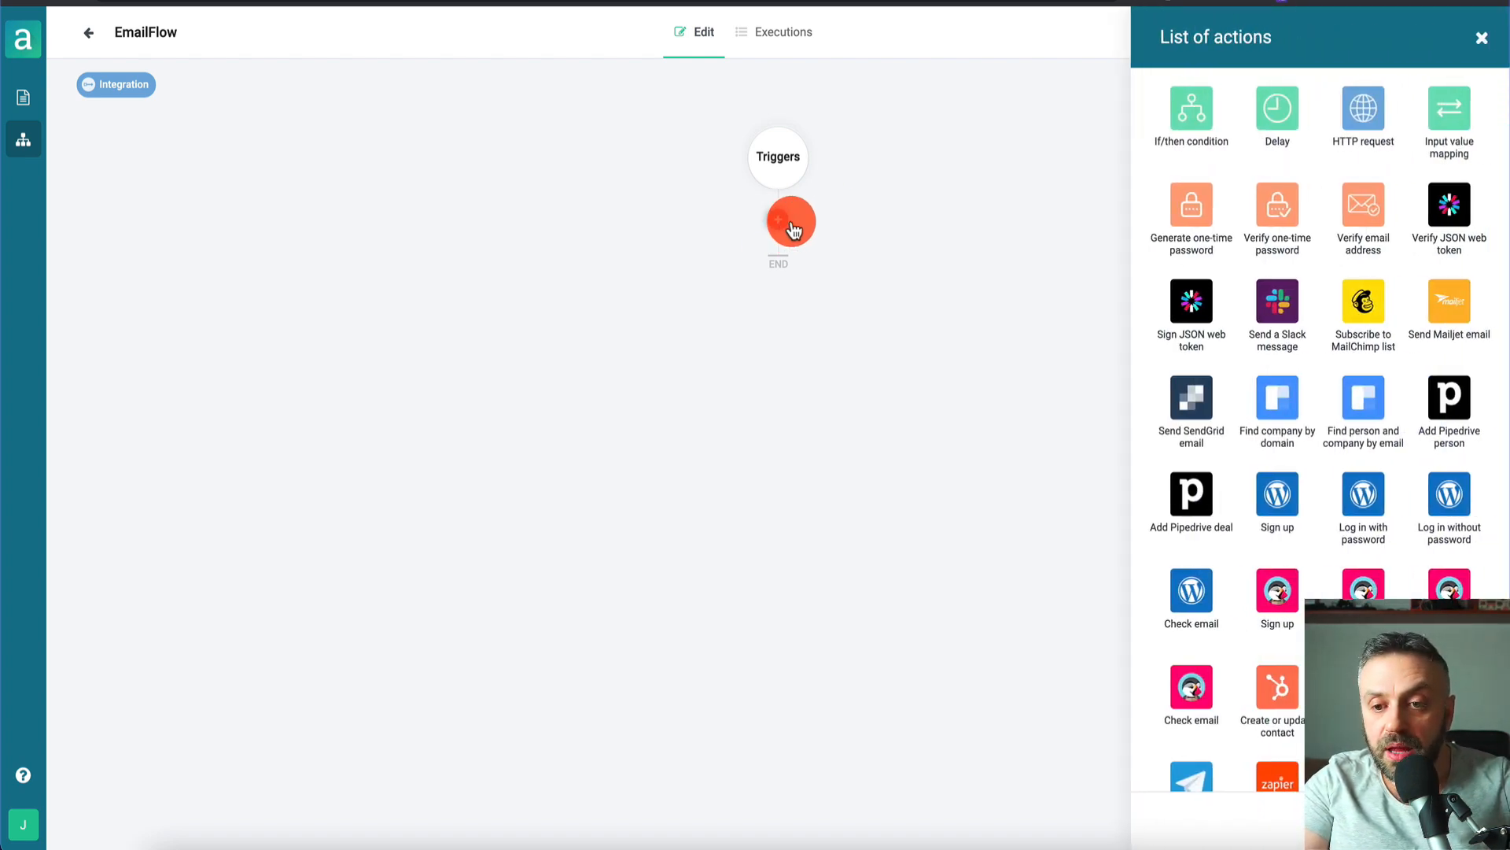
pyautogui.click(1363, 106)
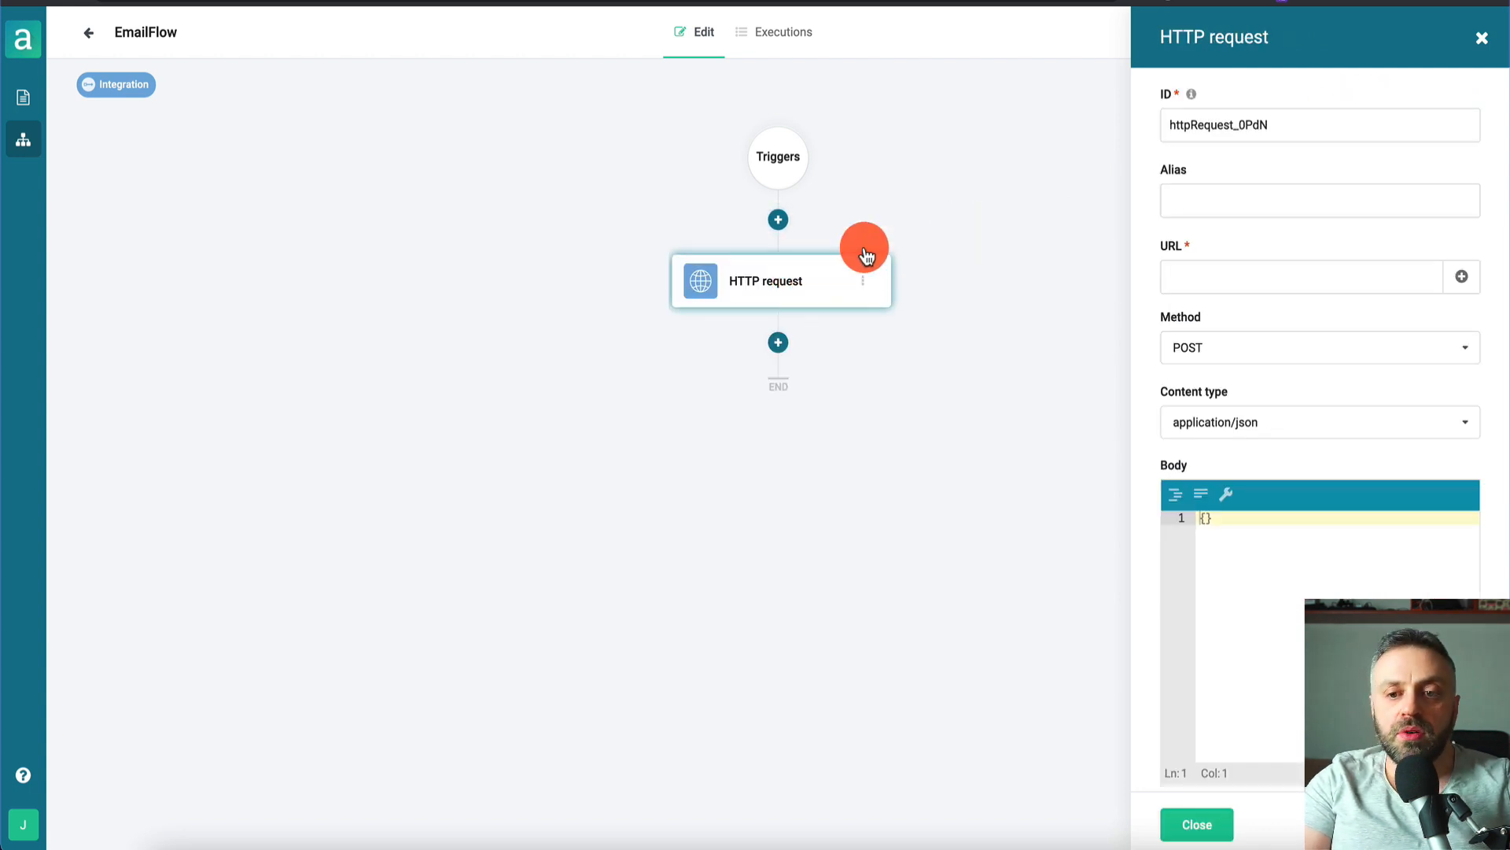
pyautogui.click(1300, 121)
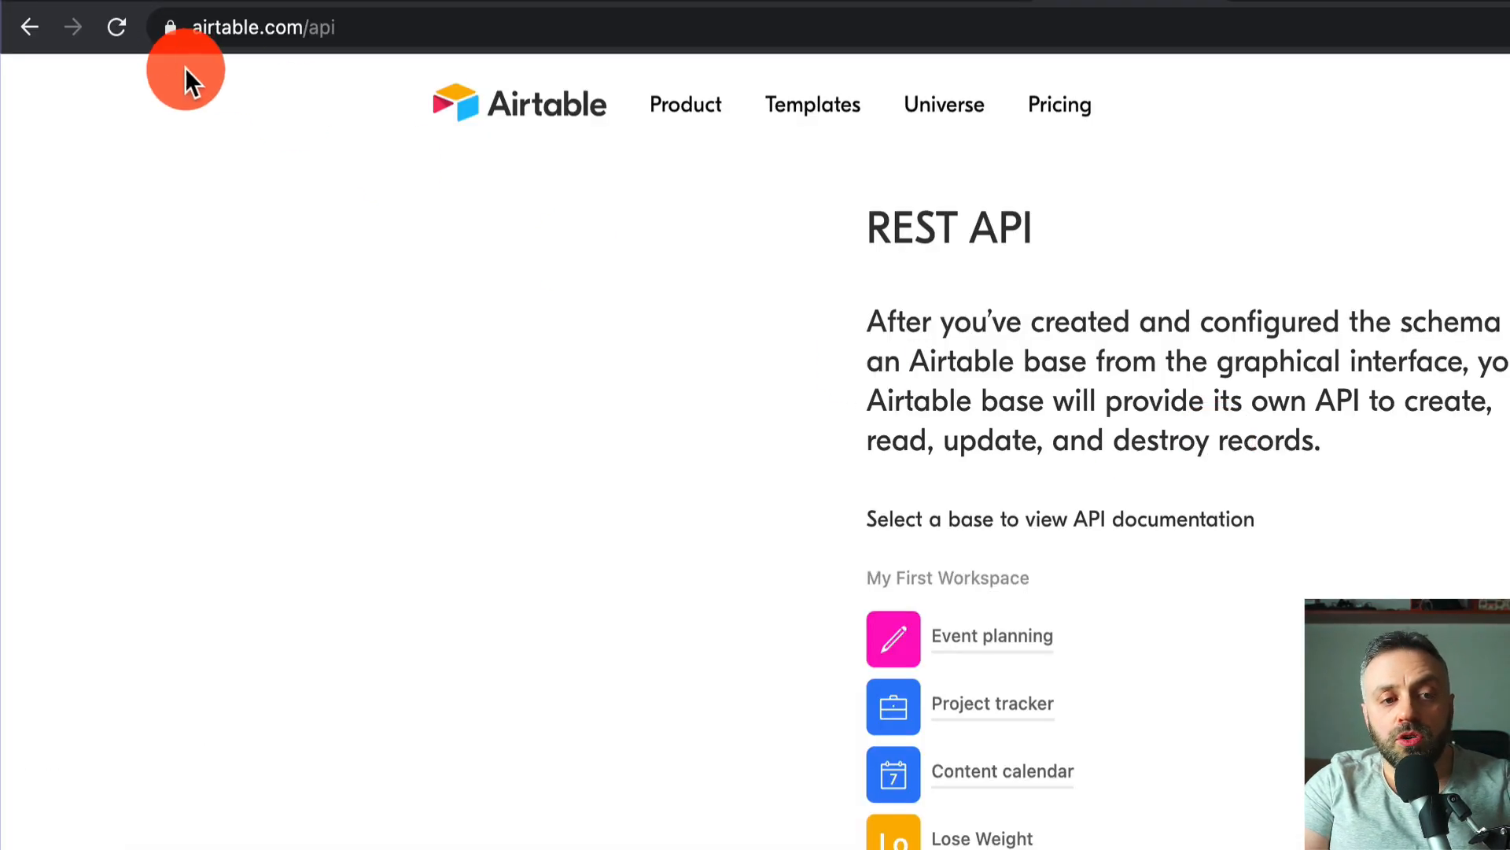
# - Open the Airtable API docs for the Lose Weight base and reveal the personal API key
pyautogui.moveTo(307, 28); pyautogui.dragTo(352, 34)
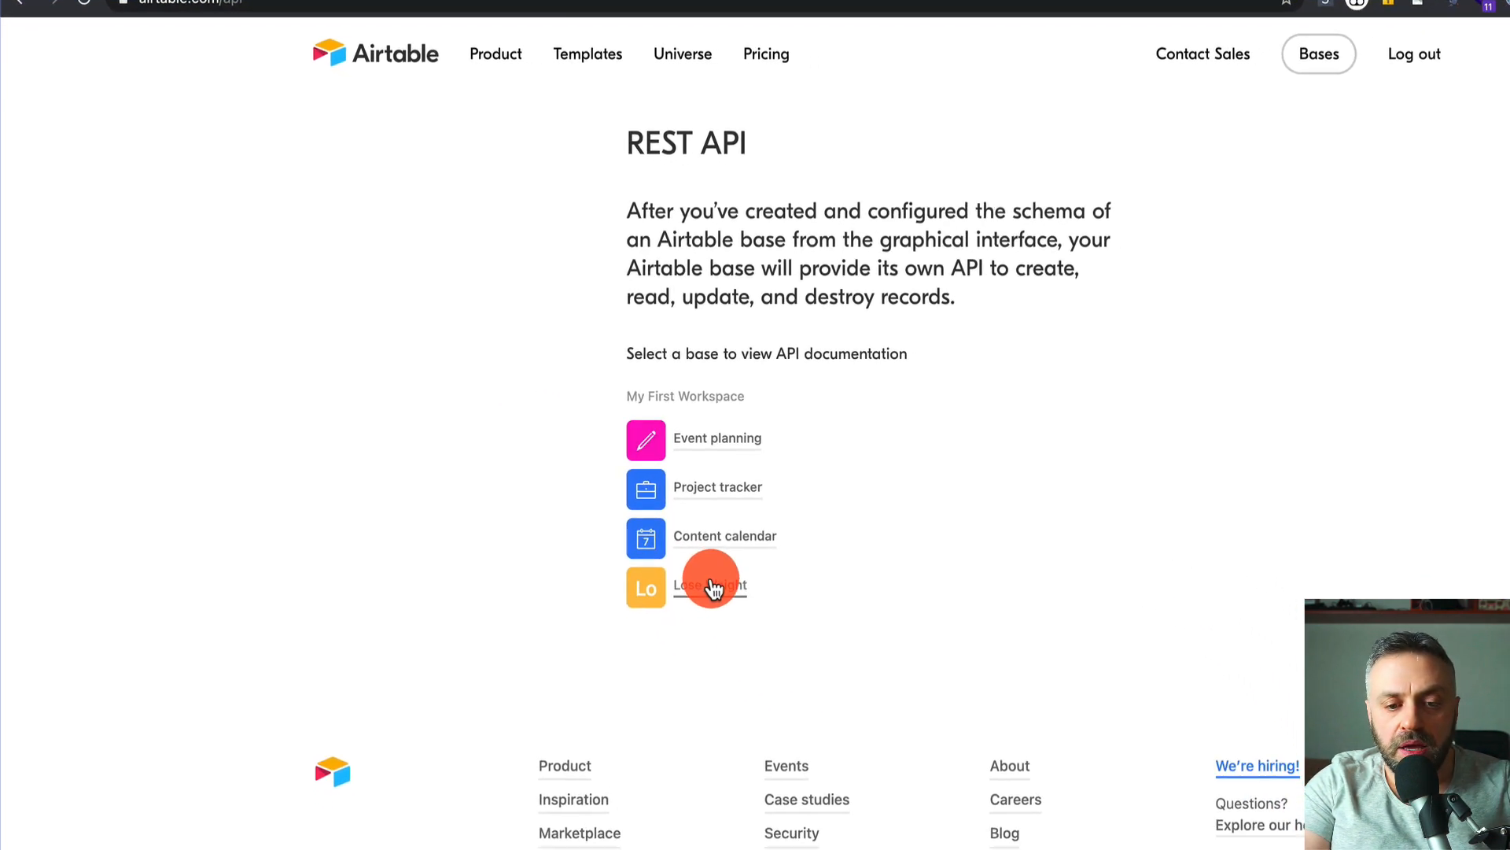
pyautogui.click(719, 592)
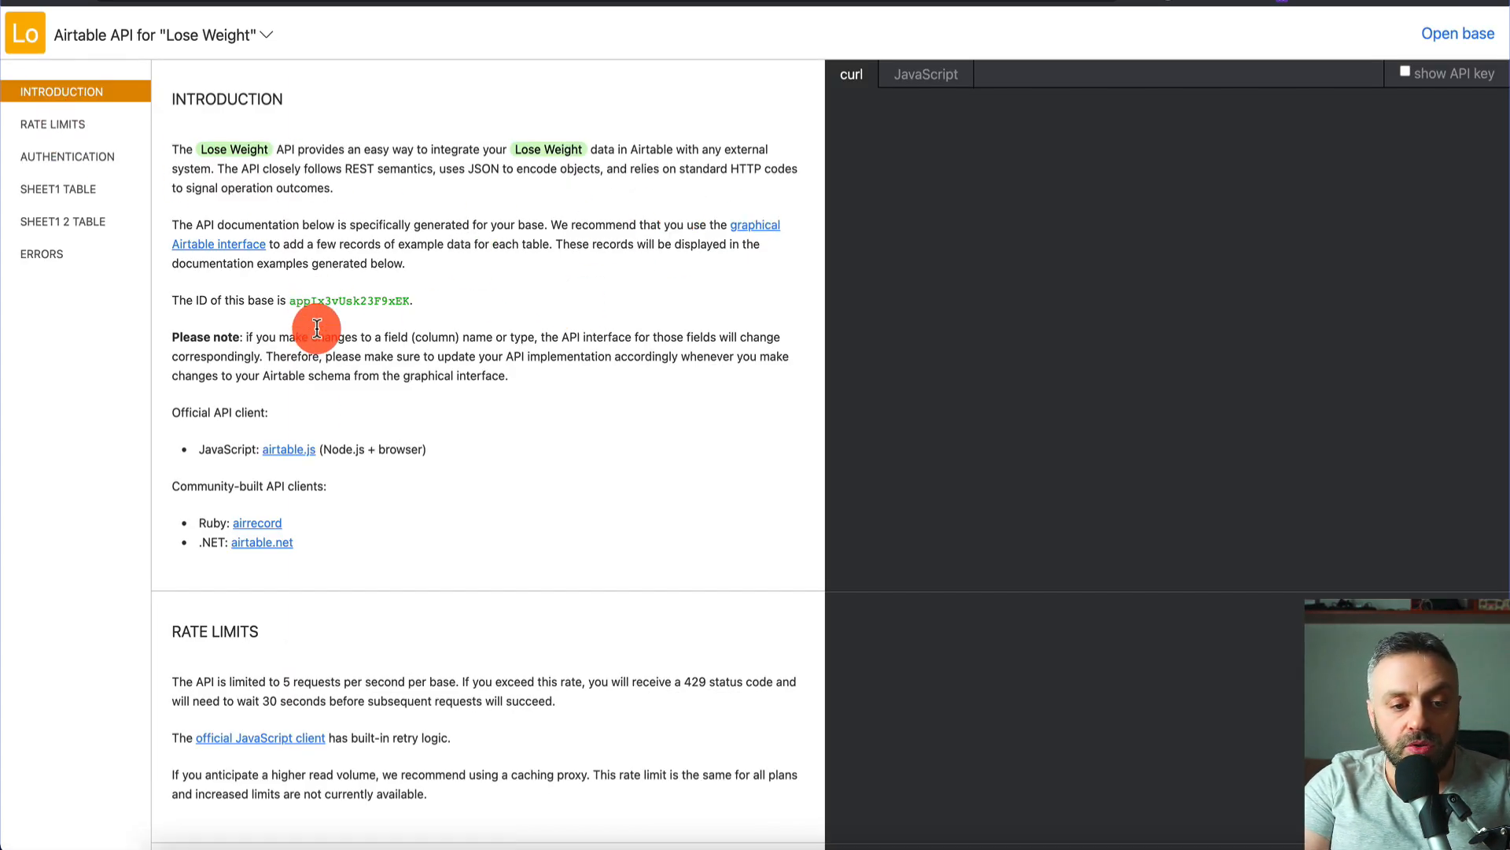
pyautogui.click(82, 157)
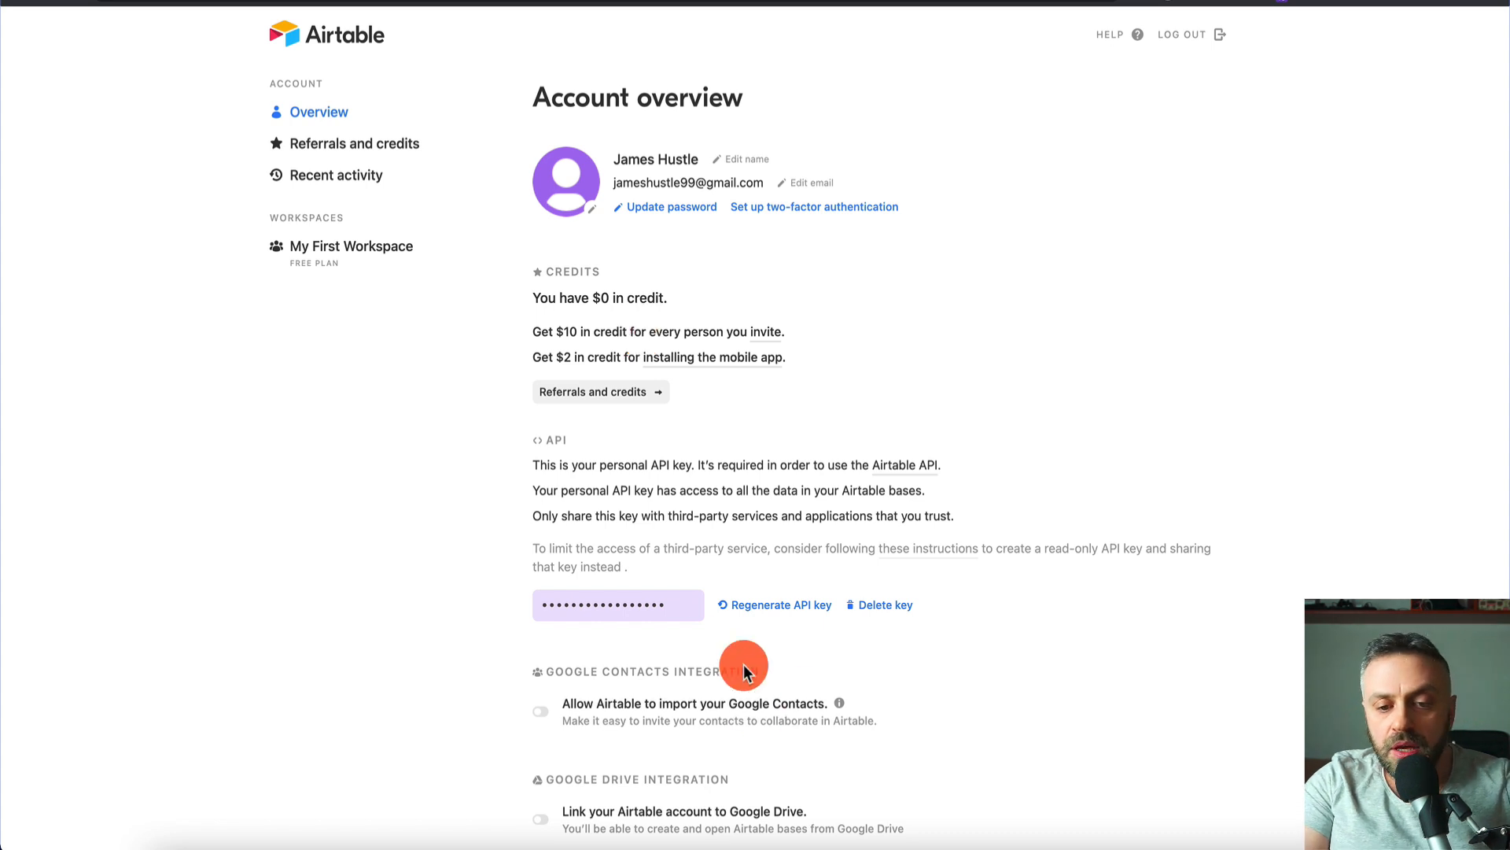
pyautogui.click(646, 606)
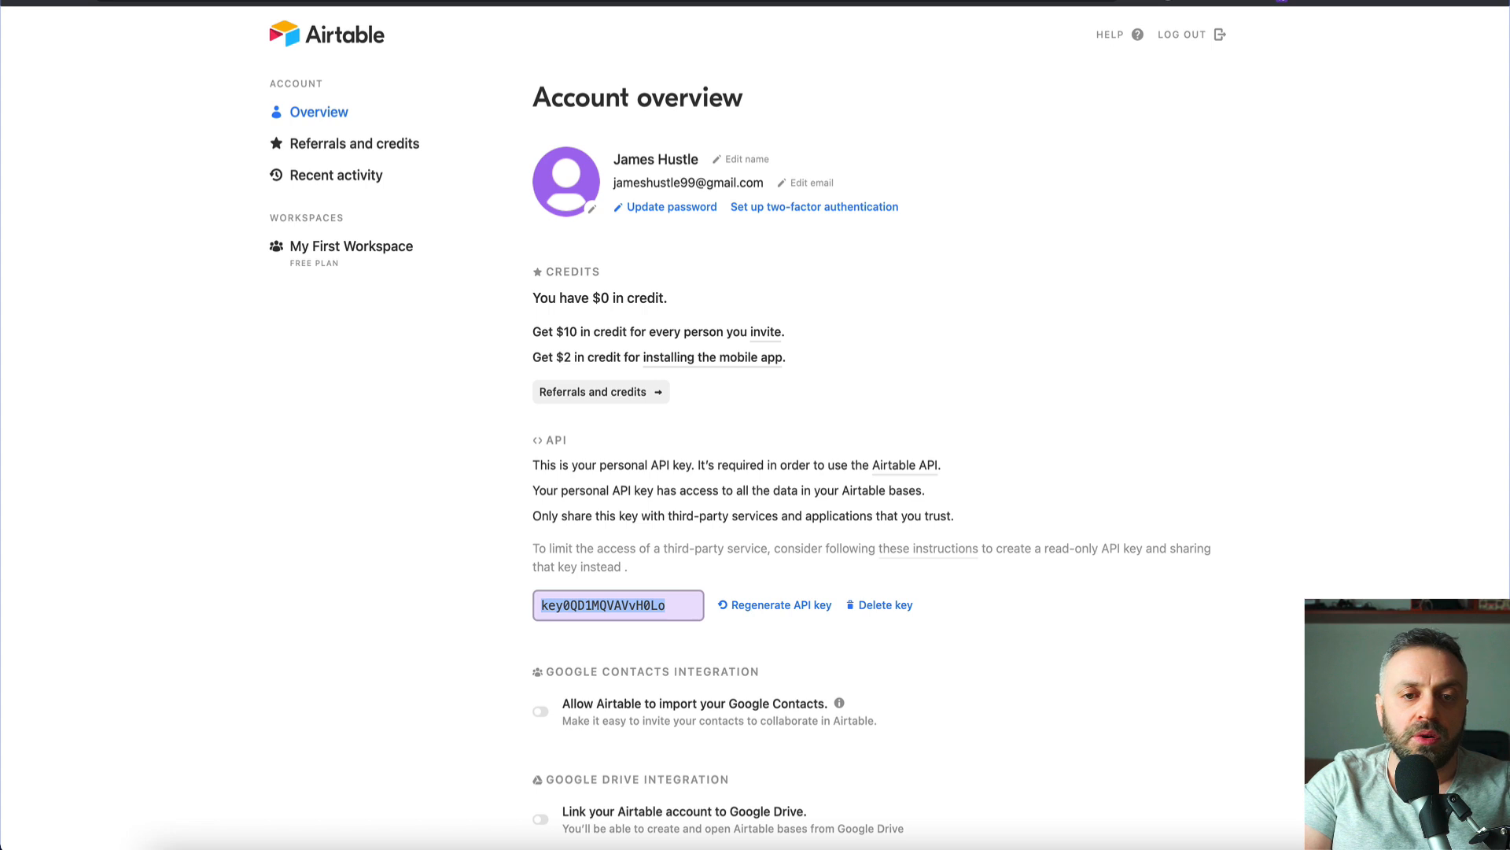
pyautogui.hotkey('ctrl', 'Tab')
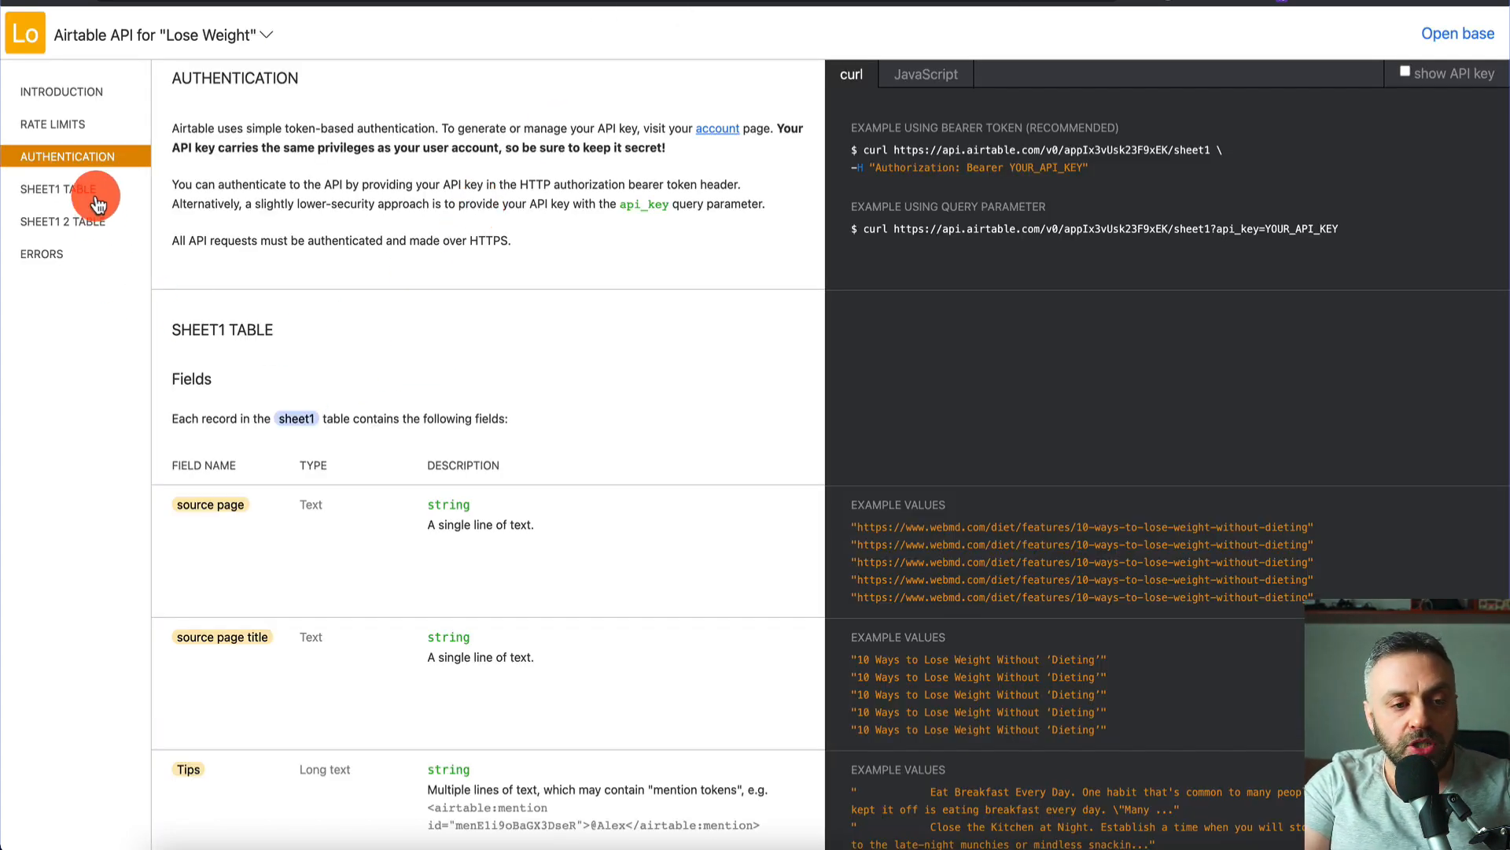
# - Find sheet1's List records section and select its example request URL
pyautogui.click(65, 192)
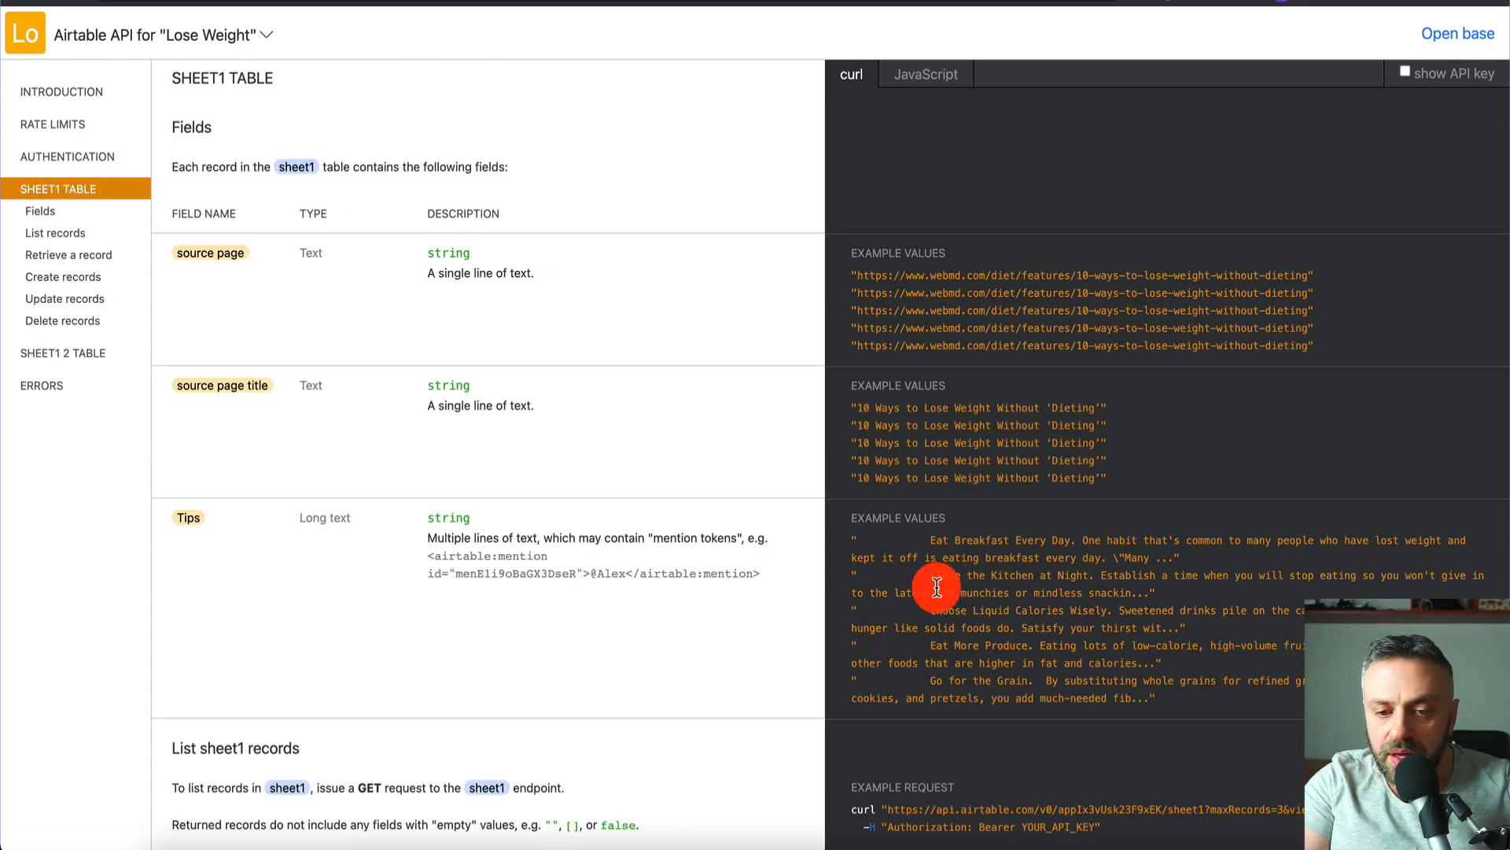
pyautogui.scroll(-1, 933, 551)
pyautogui.scroll(1, 920, 425)
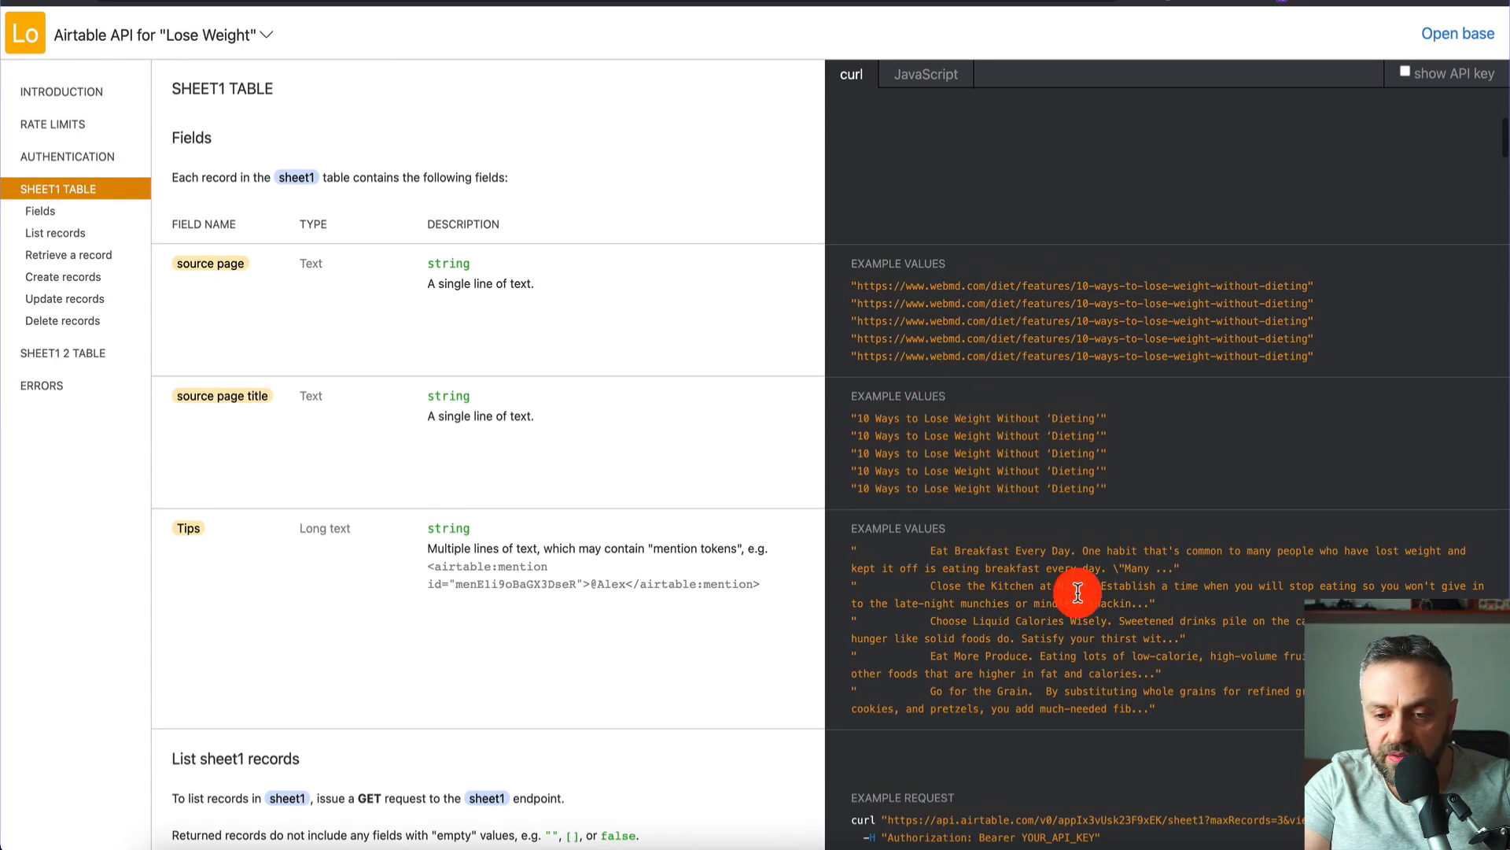
pyautogui.scroll(-1, 985, 570)
pyautogui.scroll(-6, 986, 571)
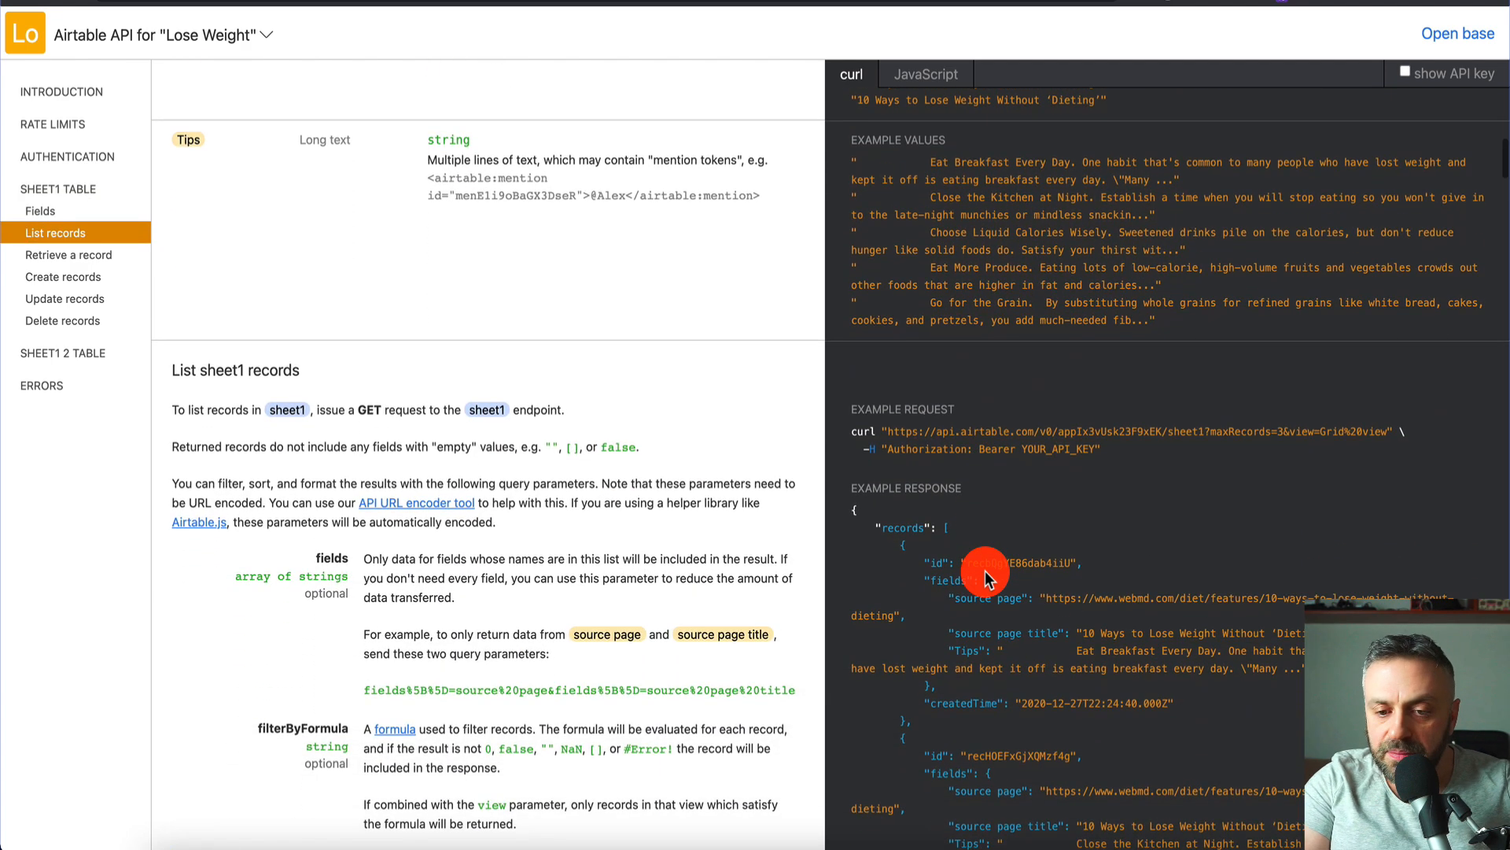
pyautogui.scroll(-3, 986, 578)
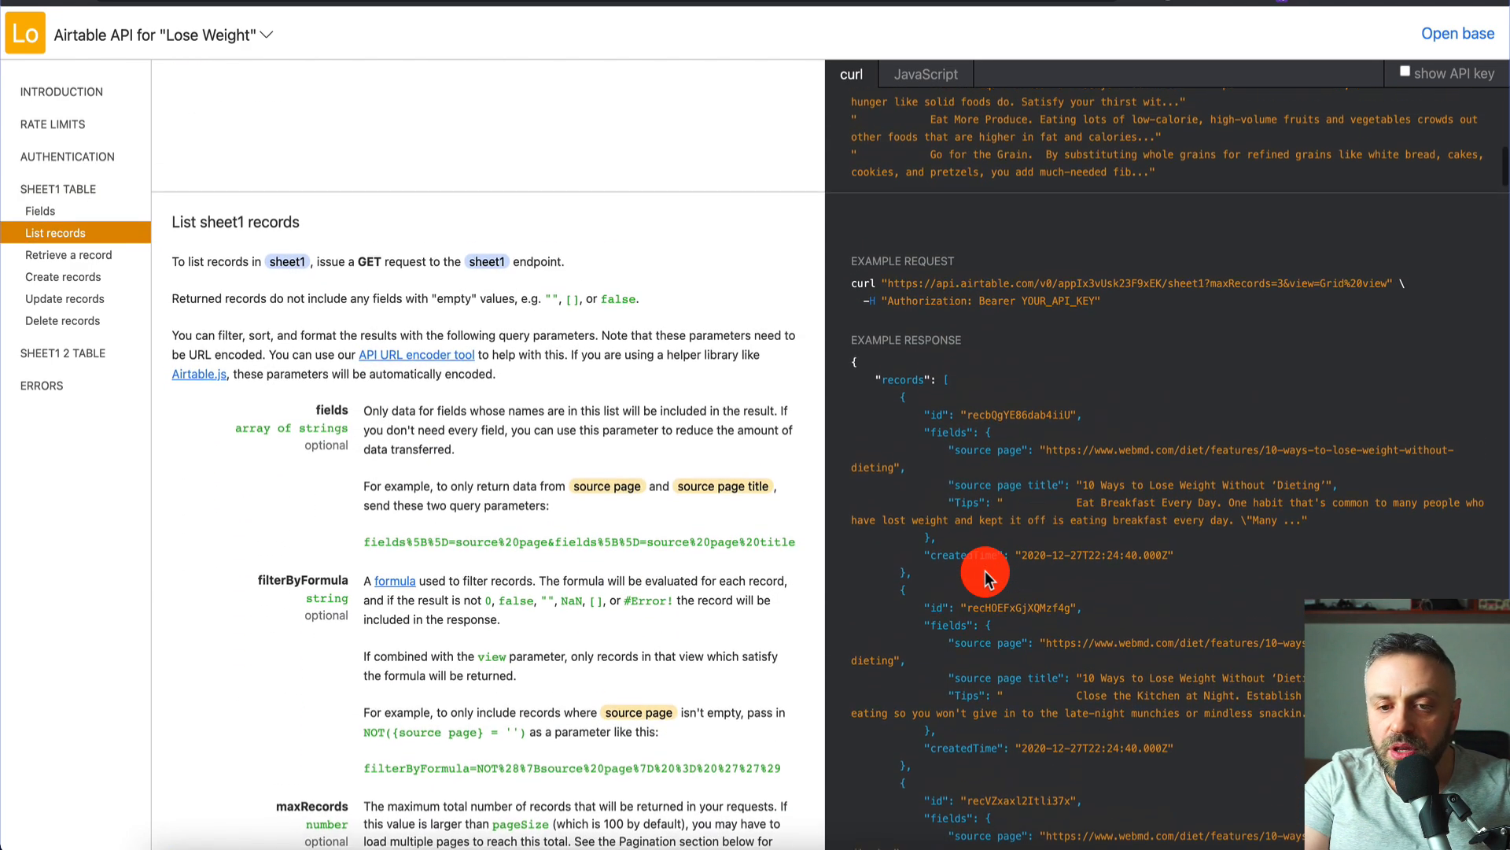
pyautogui.moveTo(887, 284); pyautogui.dragTo(1389, 284)
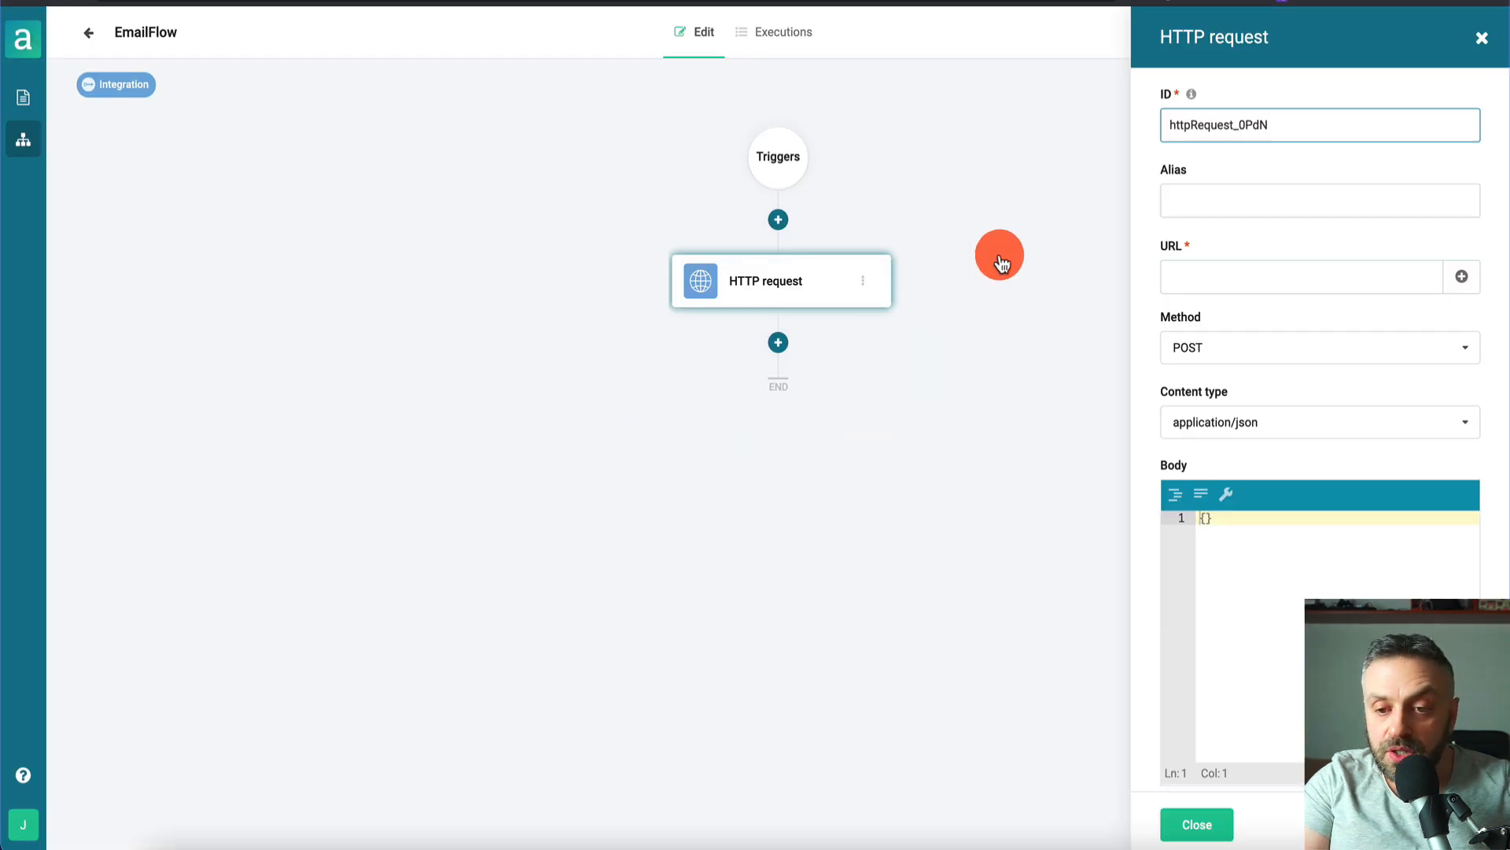
# - Paste the Airtable sheet1 records URL as the request URL and copy the example Authorization header
pyautogui.click(1264, 269)
pyautogui.hotkey('ctrl', 'v')
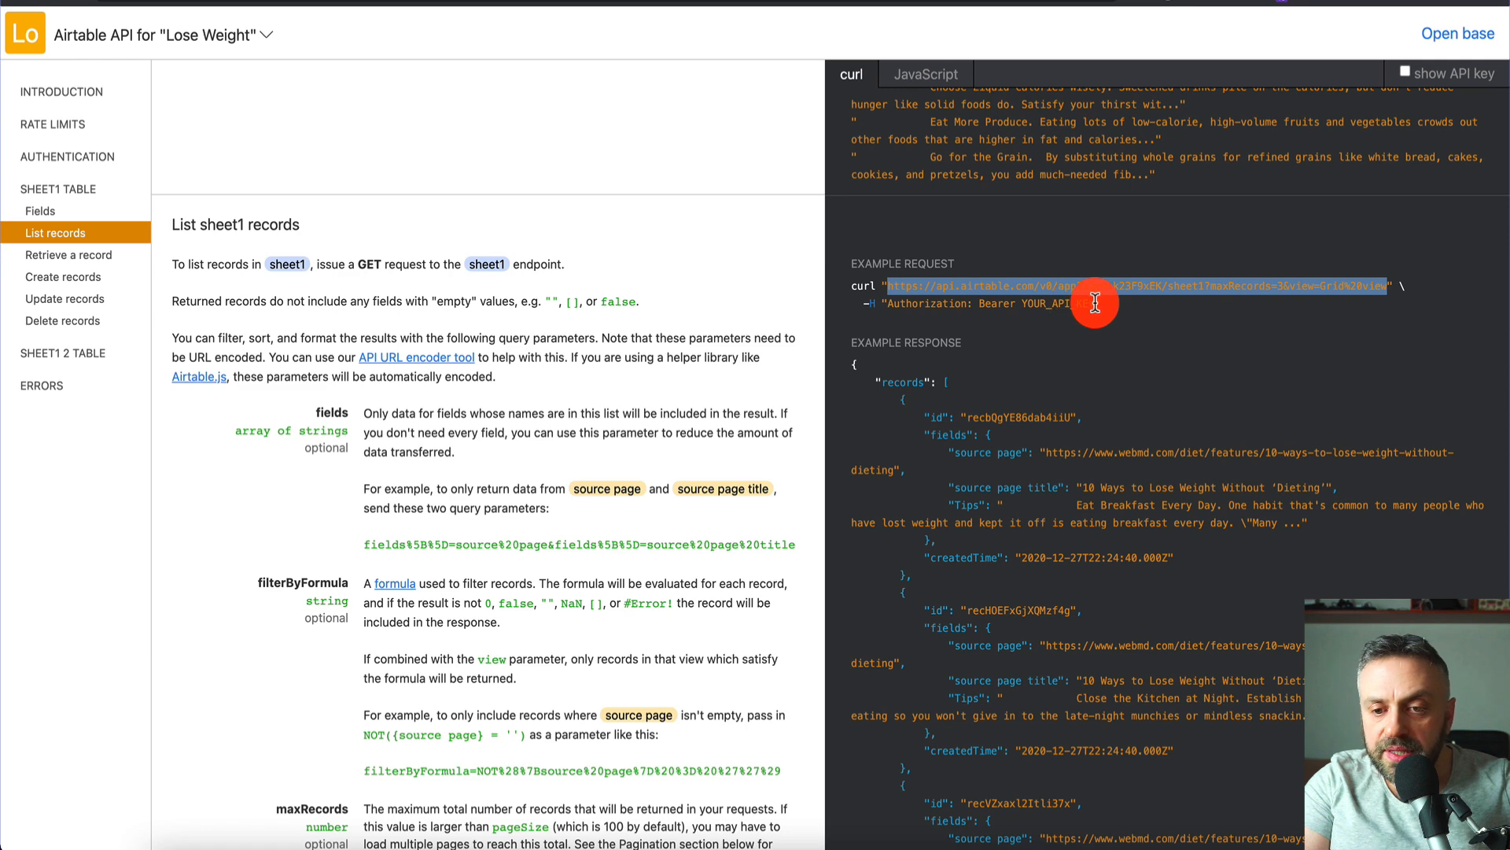
pyautogui.moveTo(1097, 303); pyautogui.dragTo(887, 303)
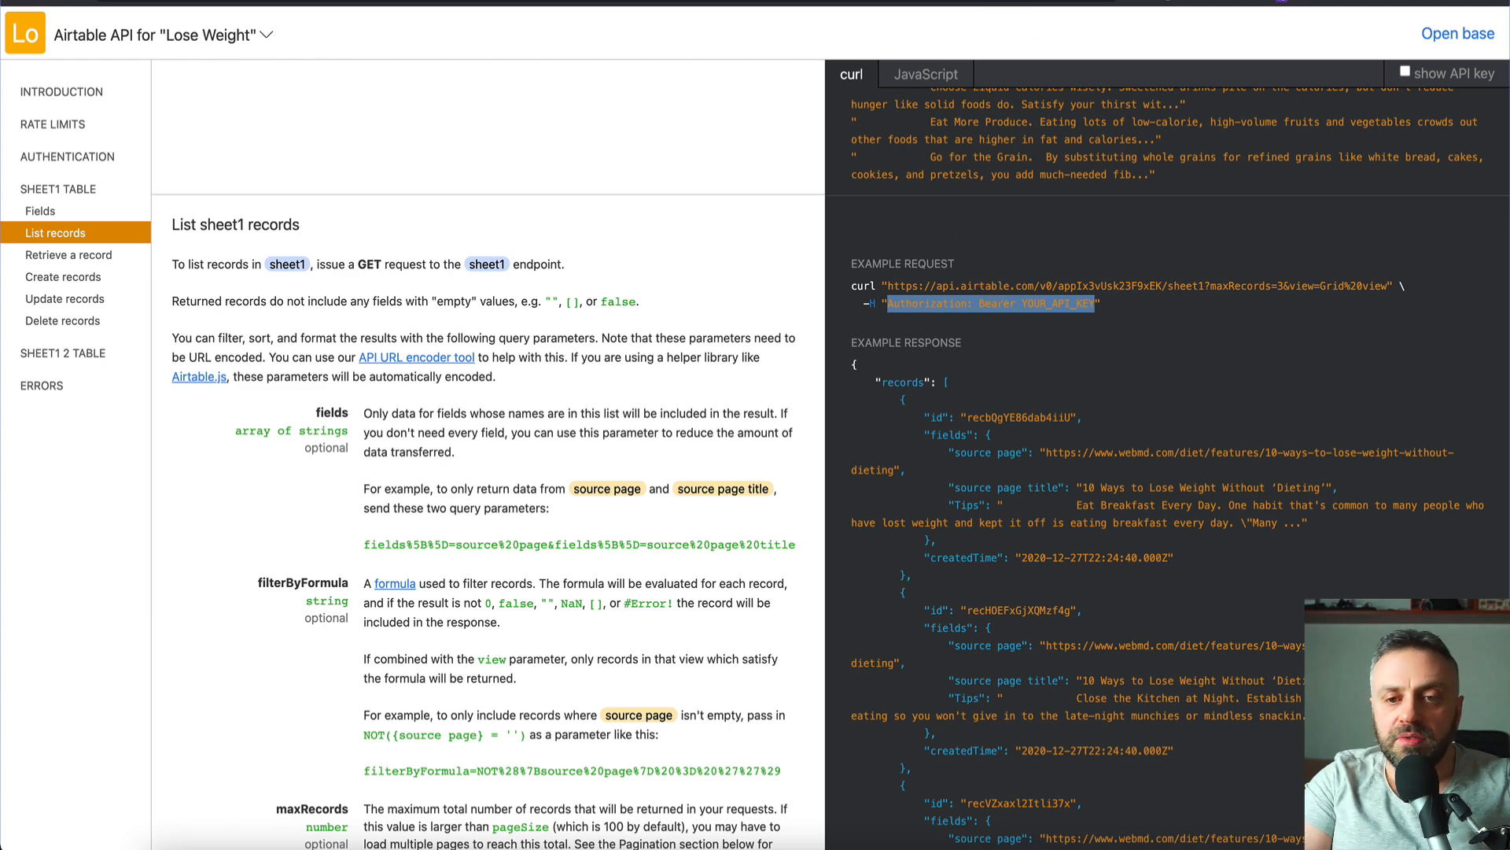
pyautogui.click(1003, 3)
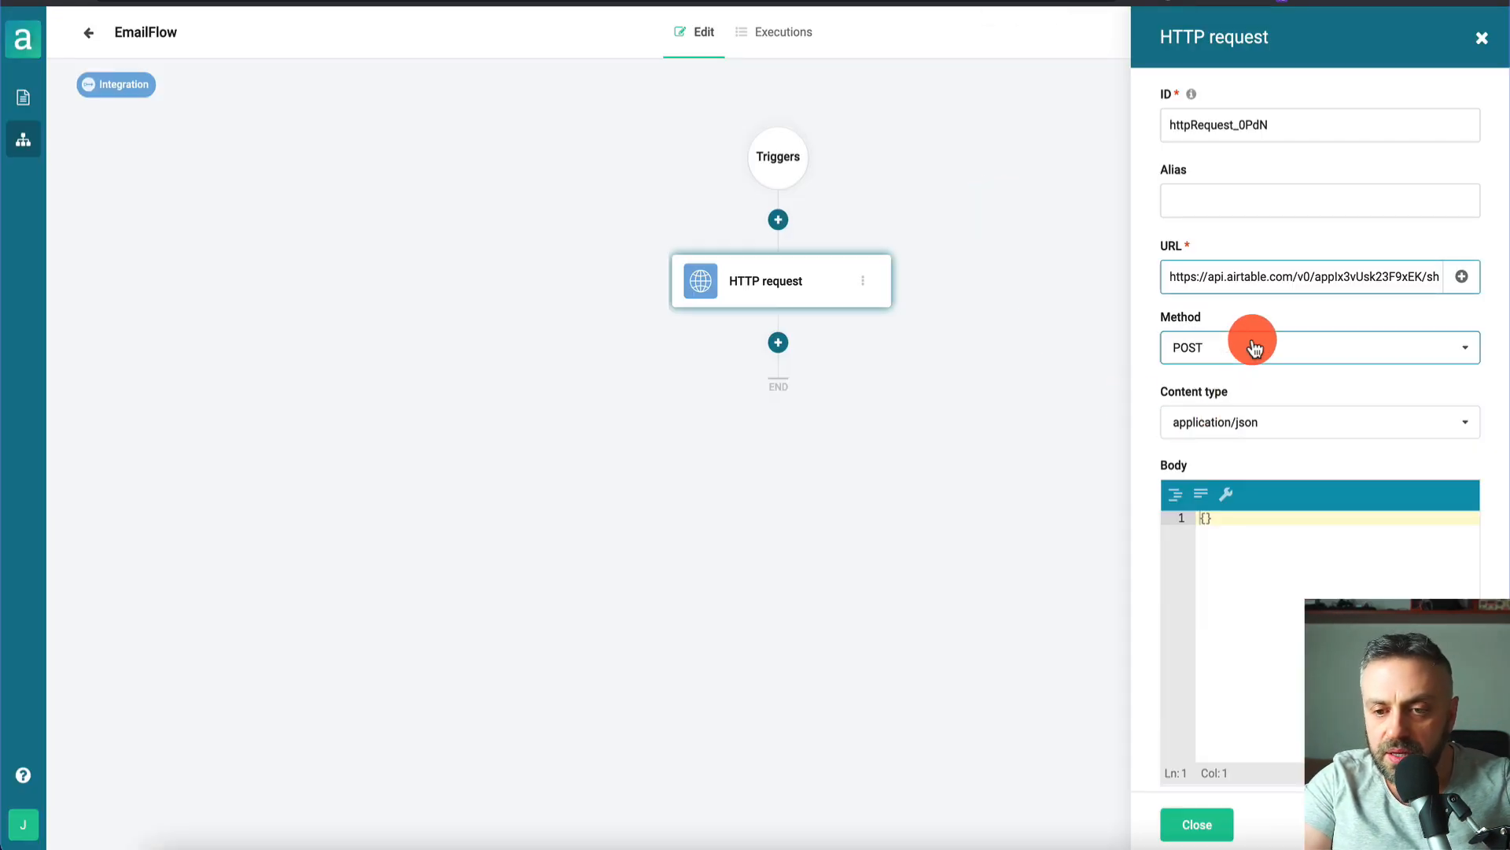
# - Add an Authorization header whose value is 'Bearer' followed by the Airtable API key
pyautogui.scroll(-5, 1249, 352)
pyautogui.click(1206, 513)
pyautogui.hotkey('ctrl', 'v')
pyautogui.hotkey('alt', 'BackSpace')
pyautogui.hotkey('alt', 'BackSpace')
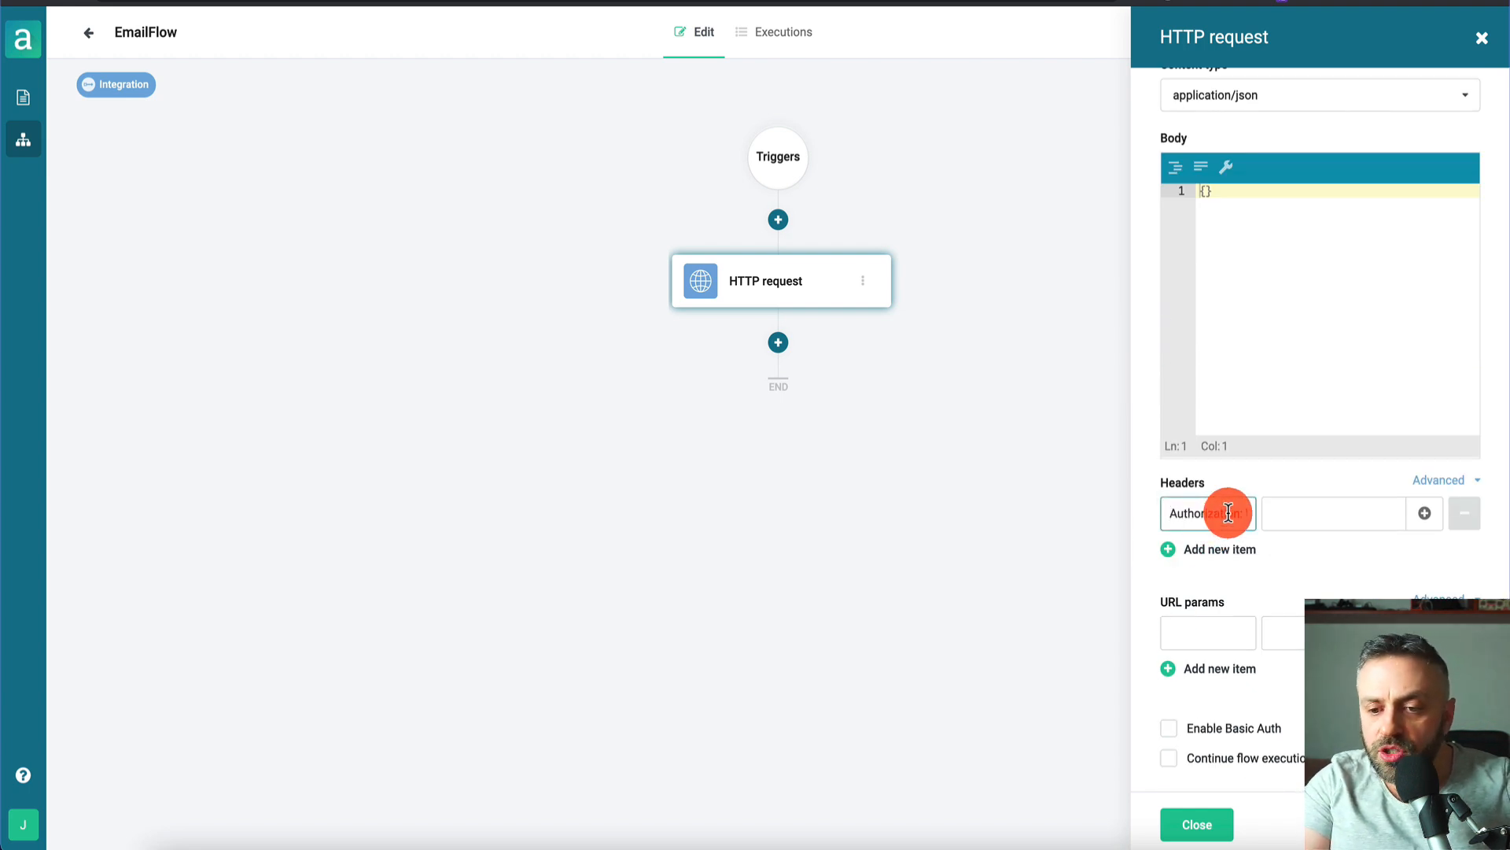
pyautogui.press('Right')
pyautogui.press('Left')
pyautogui.press('shift+super+Right')
pyautogui.press('super+x')
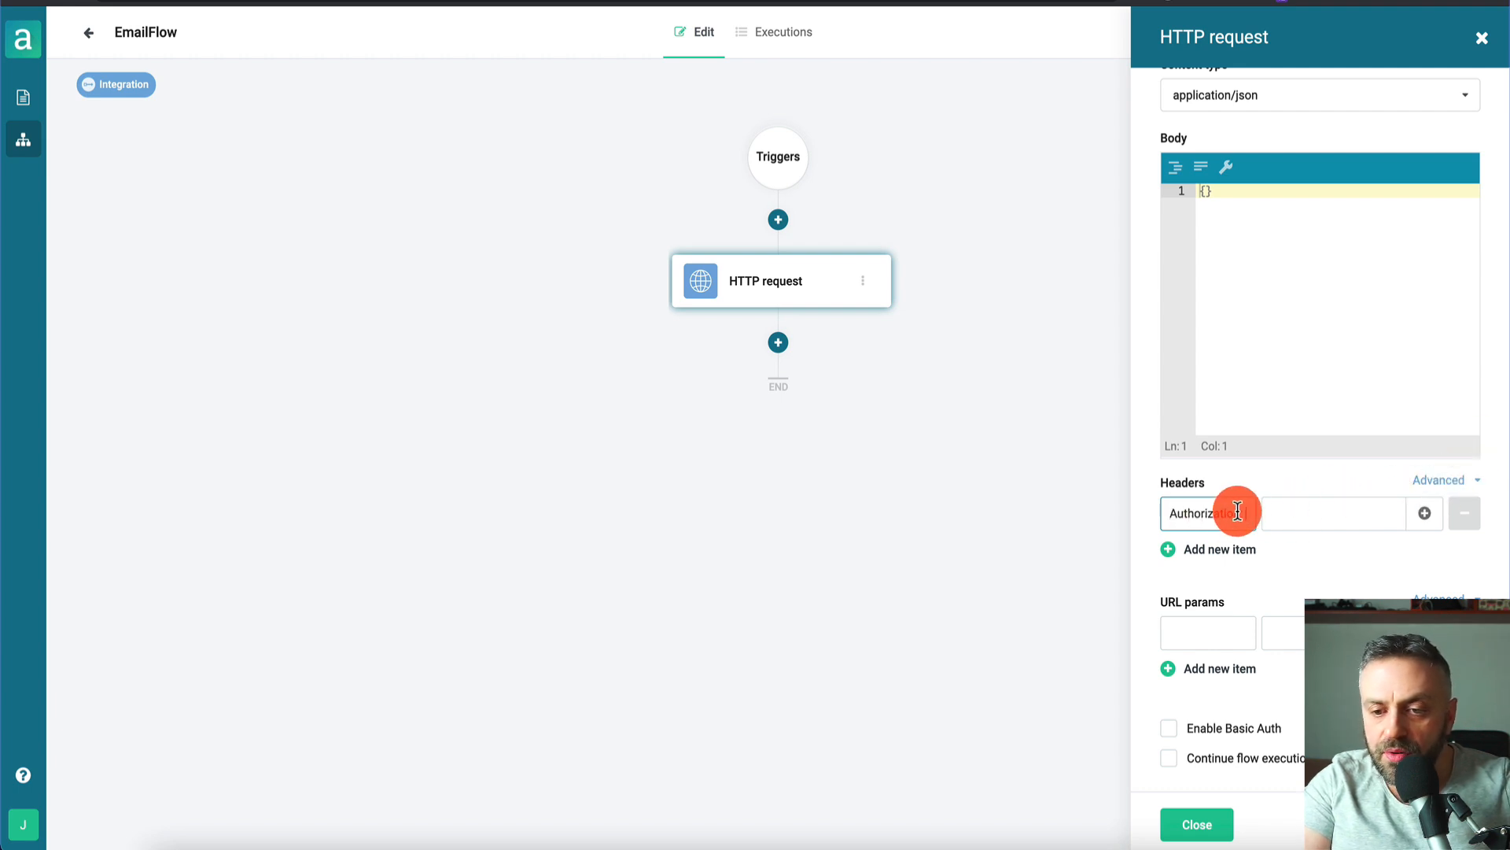
pyautogui.click(1310, 511)
pyautogui.press('super+v')
pyautogui.moveTo(1308, 513); pyautogui.dragTo(1392, 511)
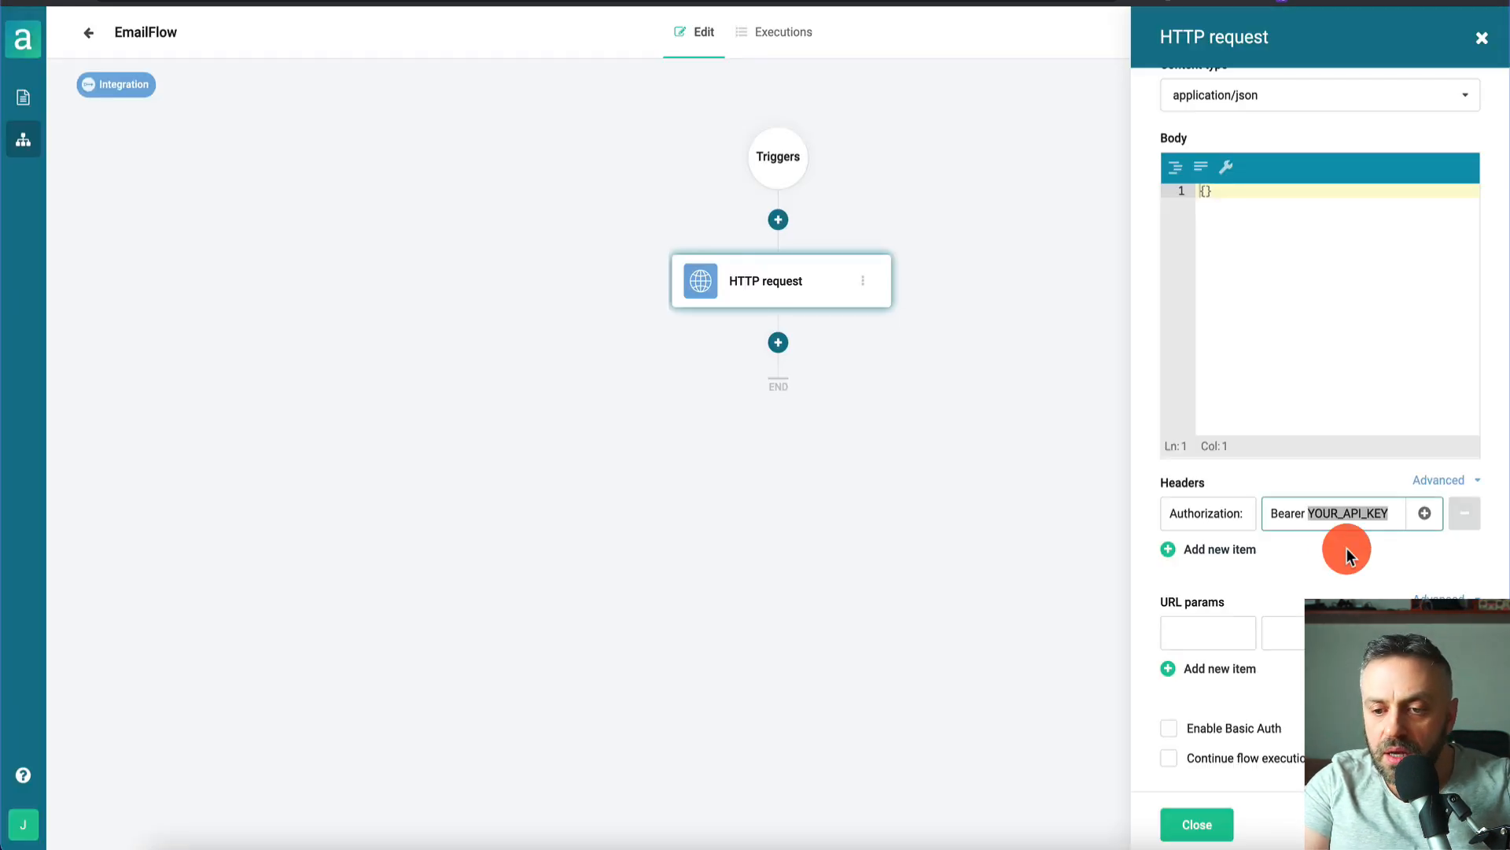
pyautogui.hotkey('ctrl', 'v')
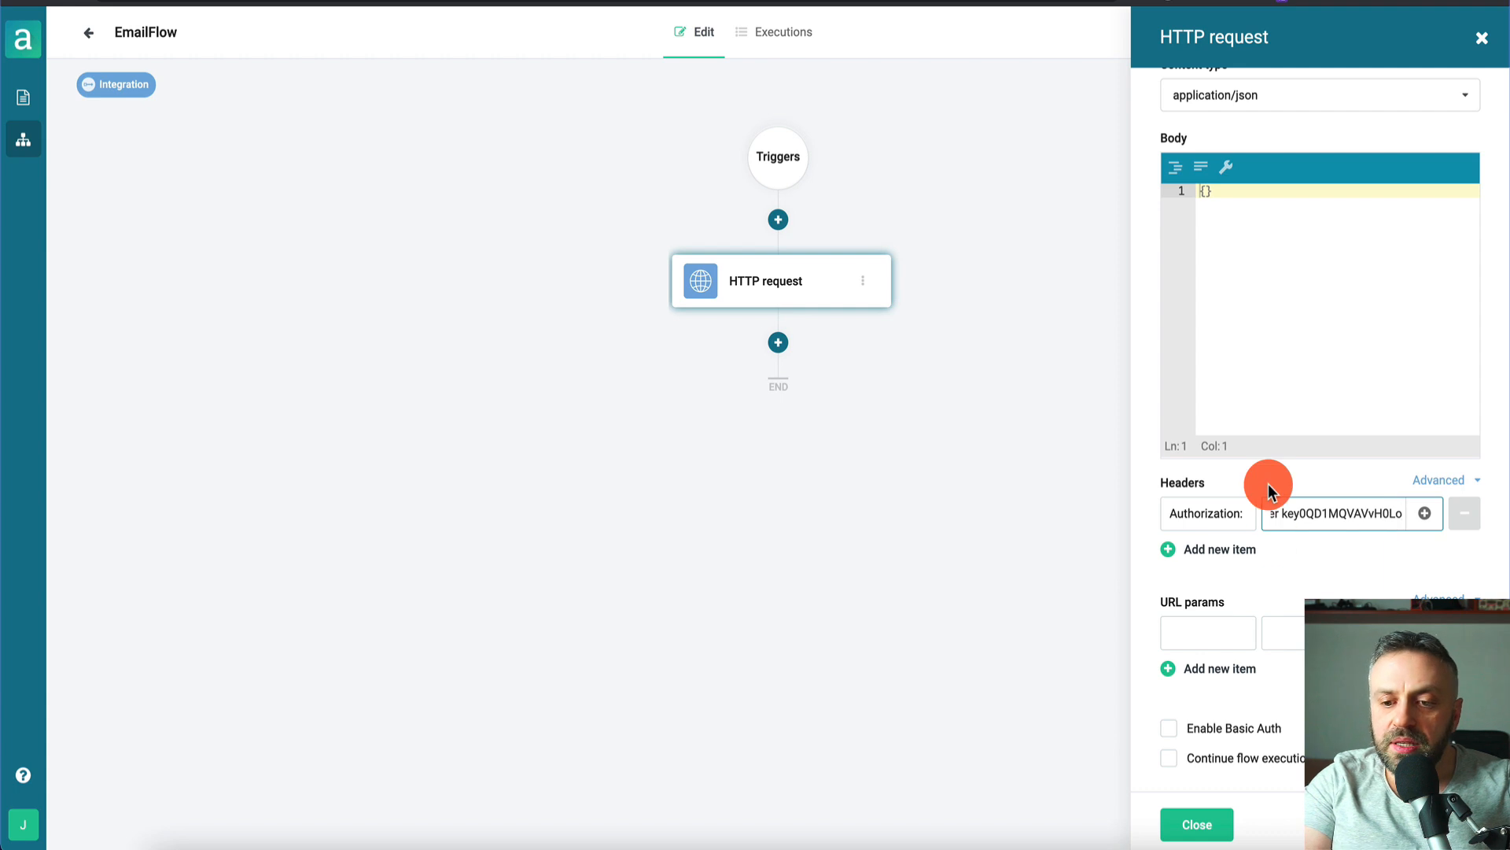
# - Check the request URL, rename the step ID to httpRequest, and close the settings
pyautogui.scroll(4, 1268, 484)
pyautogui.click(1348, 231)
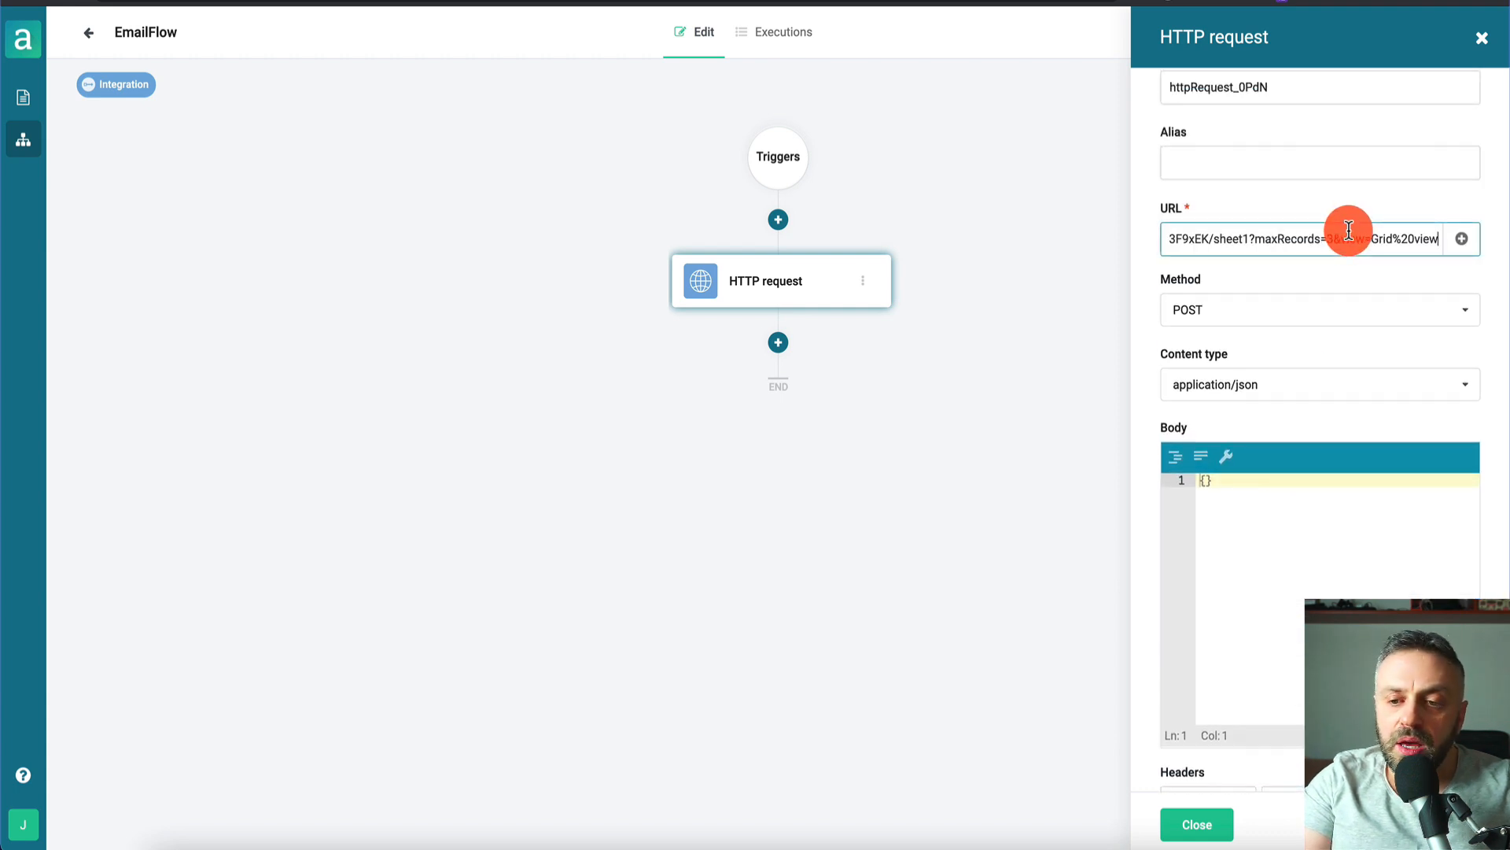
pyautogui.press('super+Right')
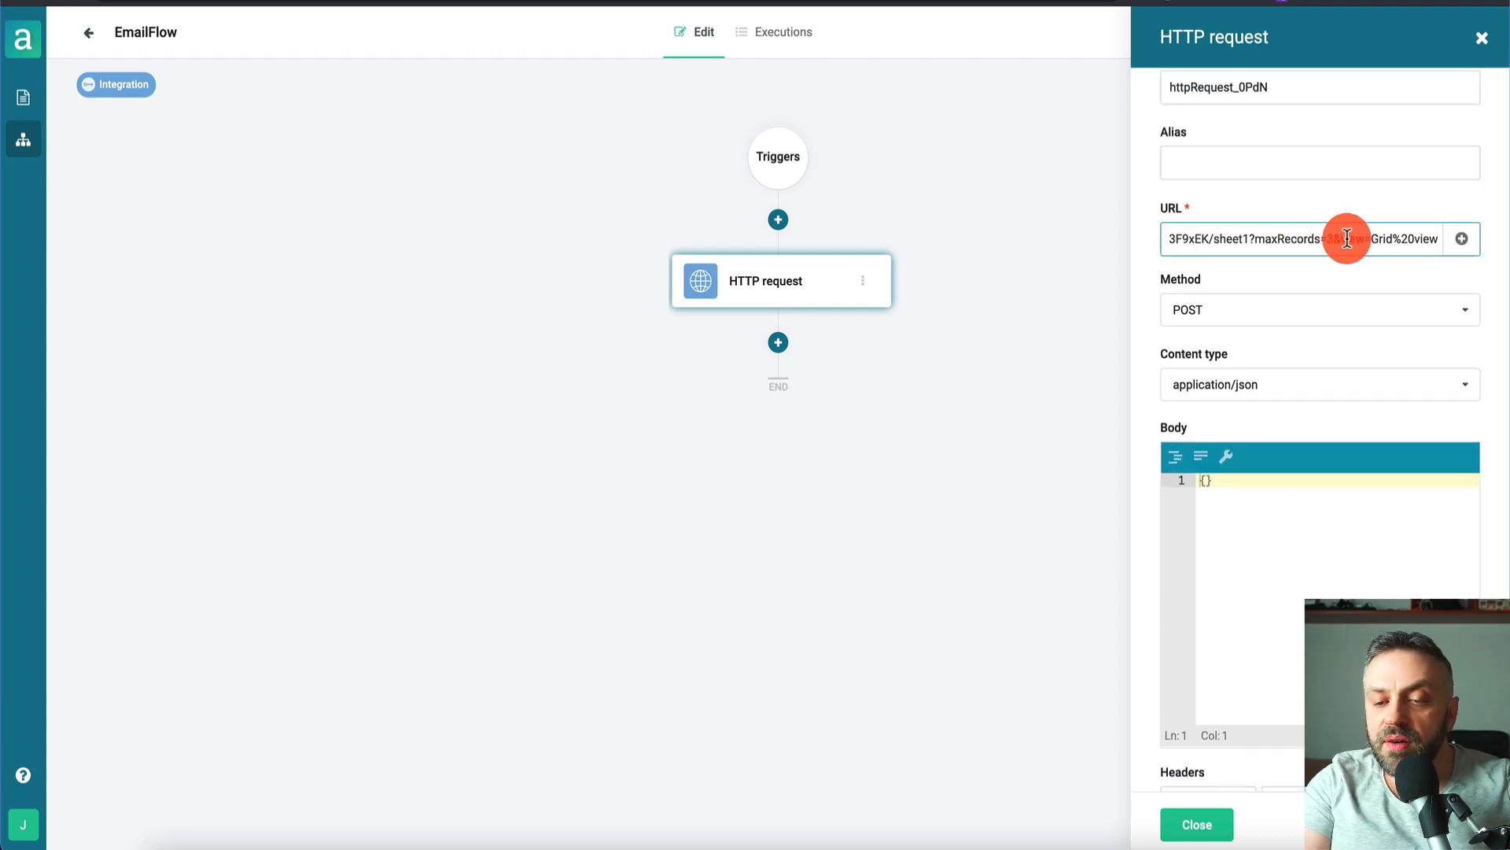
pyautogui.press('super+Left')
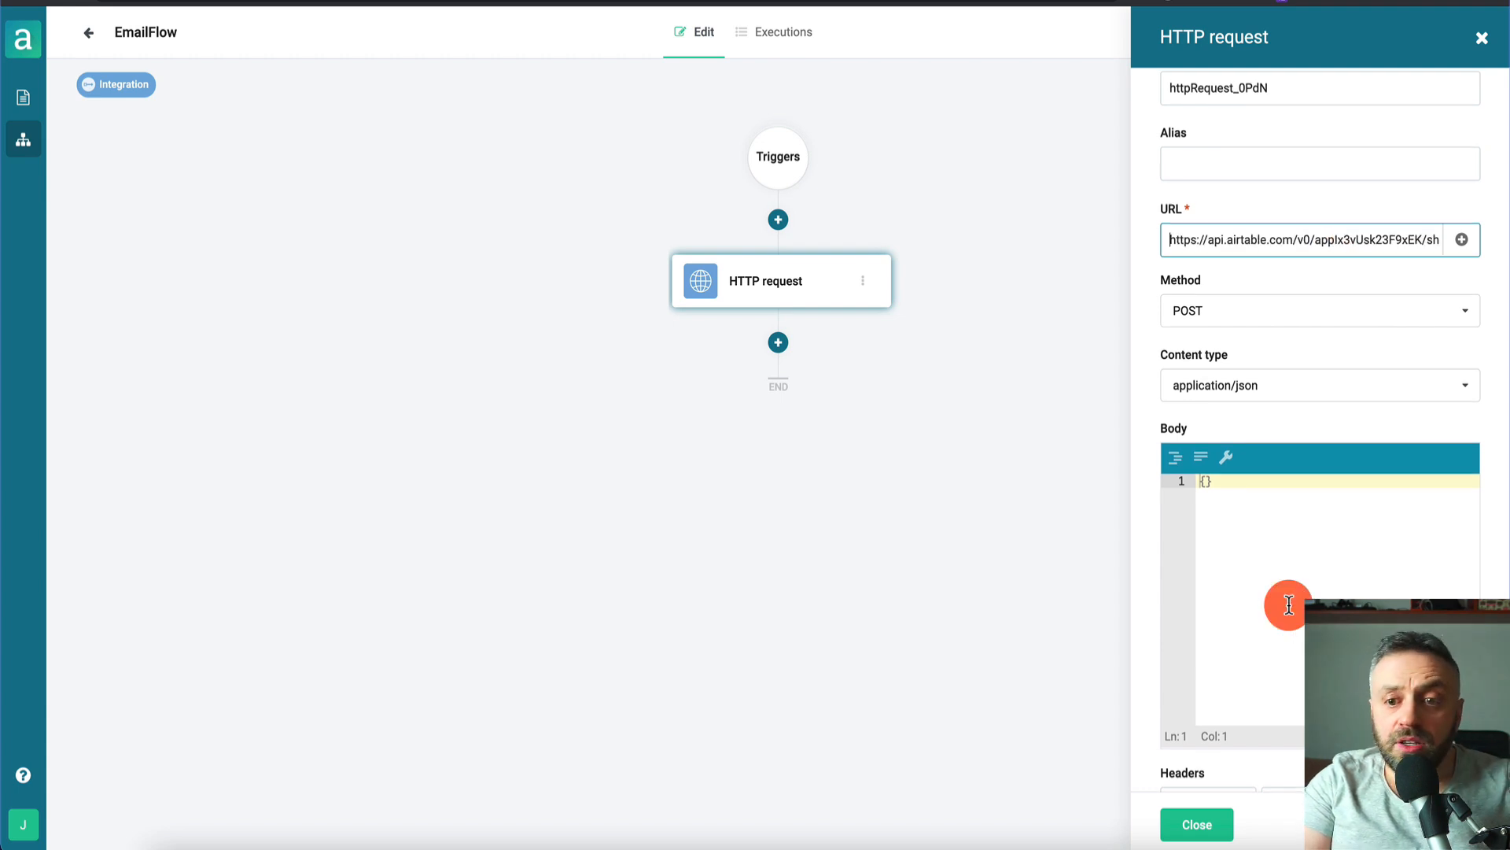
pyautogui.scroll(1, 1289, 605)
pyautogui.click(1332, 126)
pyautogui.press('BackSpace')
pyautogui.press('BackSpace')
pyautogui.press('BackSpace')
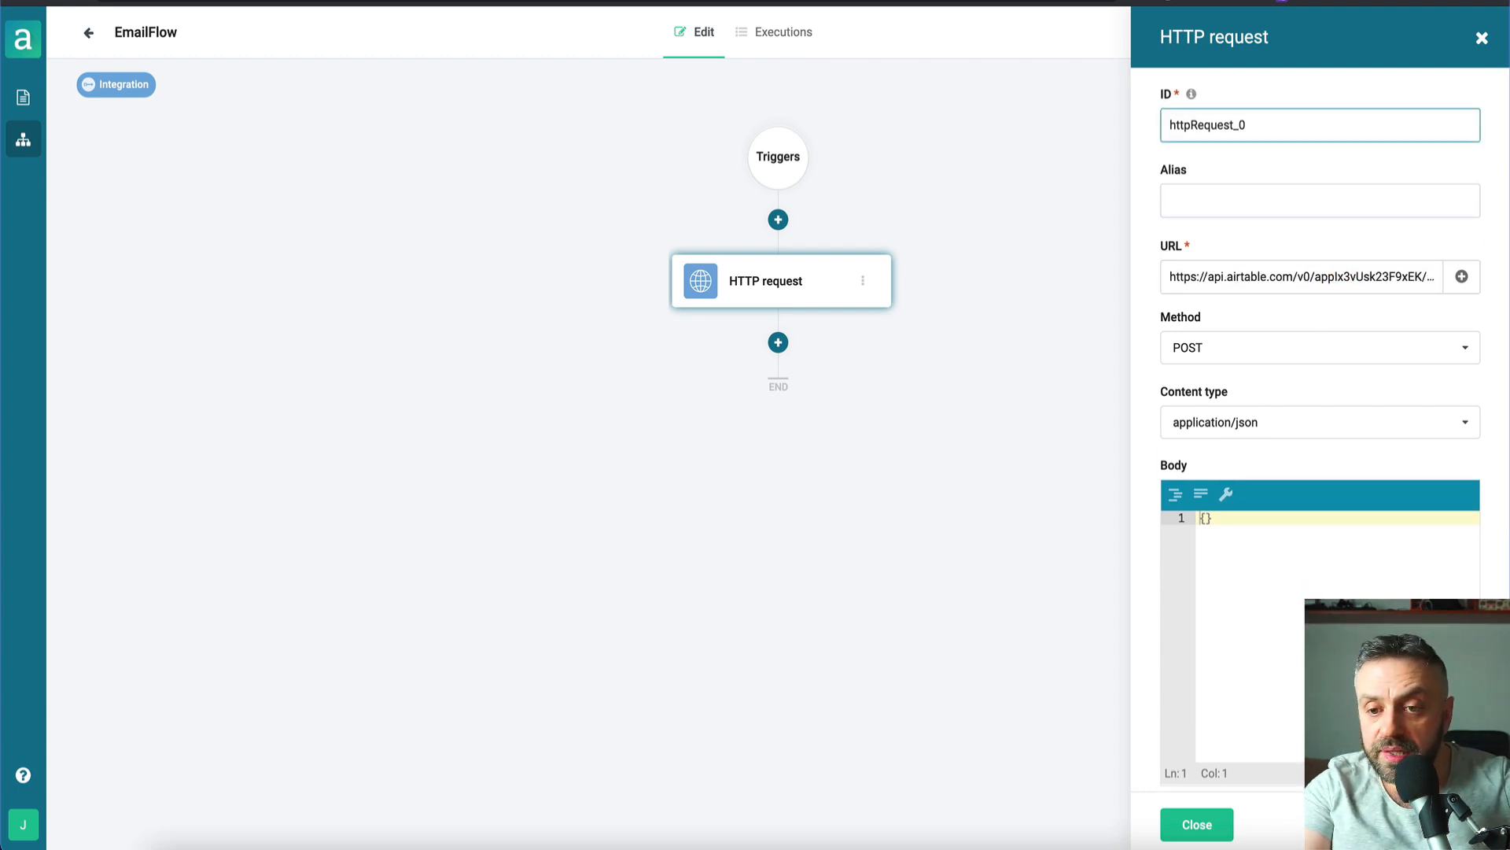
pyautogui.click(1216, 832)
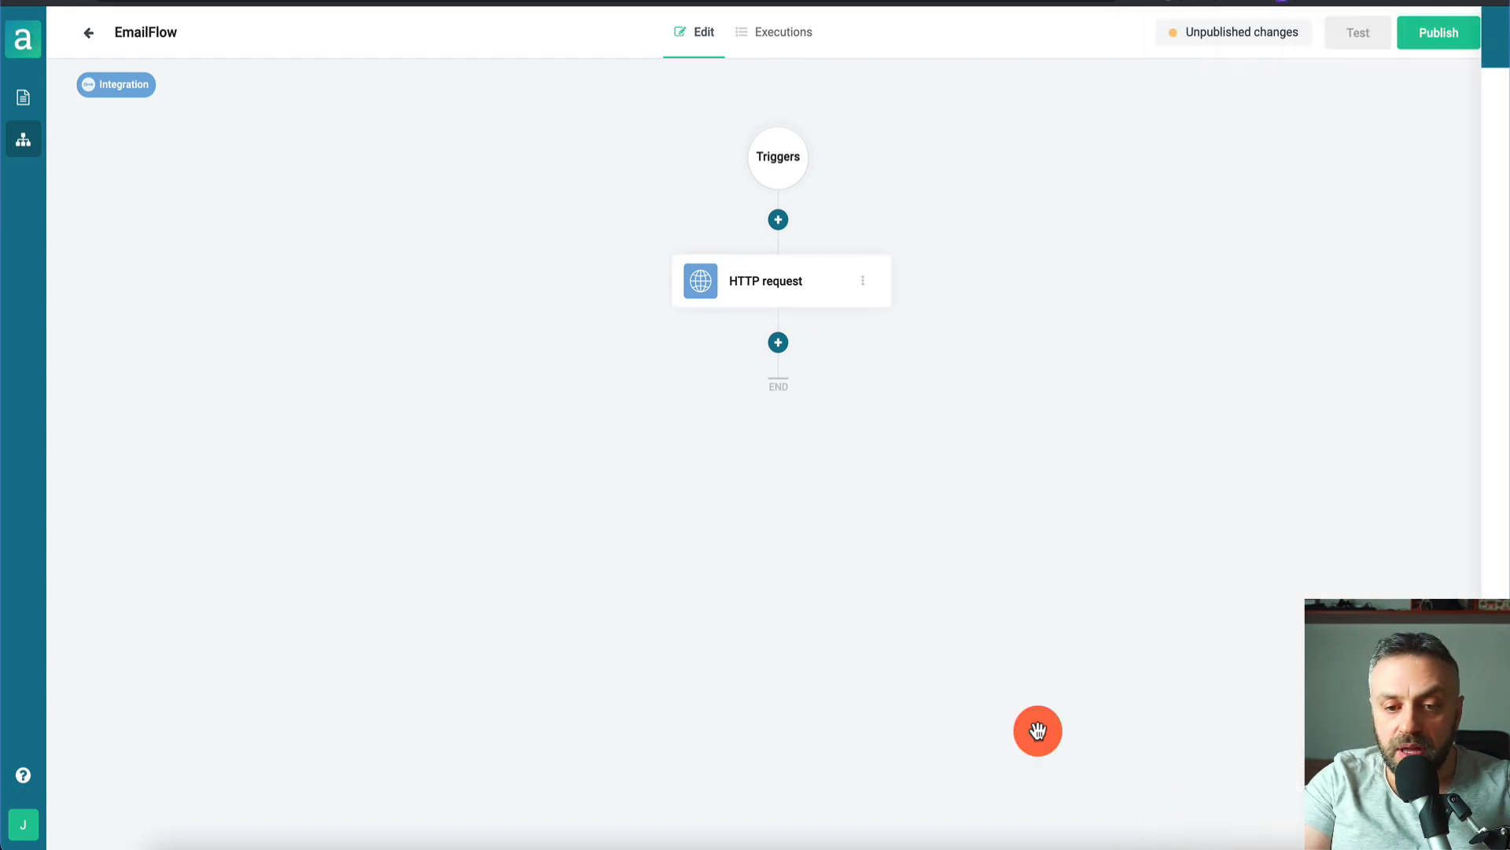
# - Browse the List of actions below HTTP request and choose Send SendGrid email
pyautogui.click(778, 340)
pyautogui.click(1193, 596)
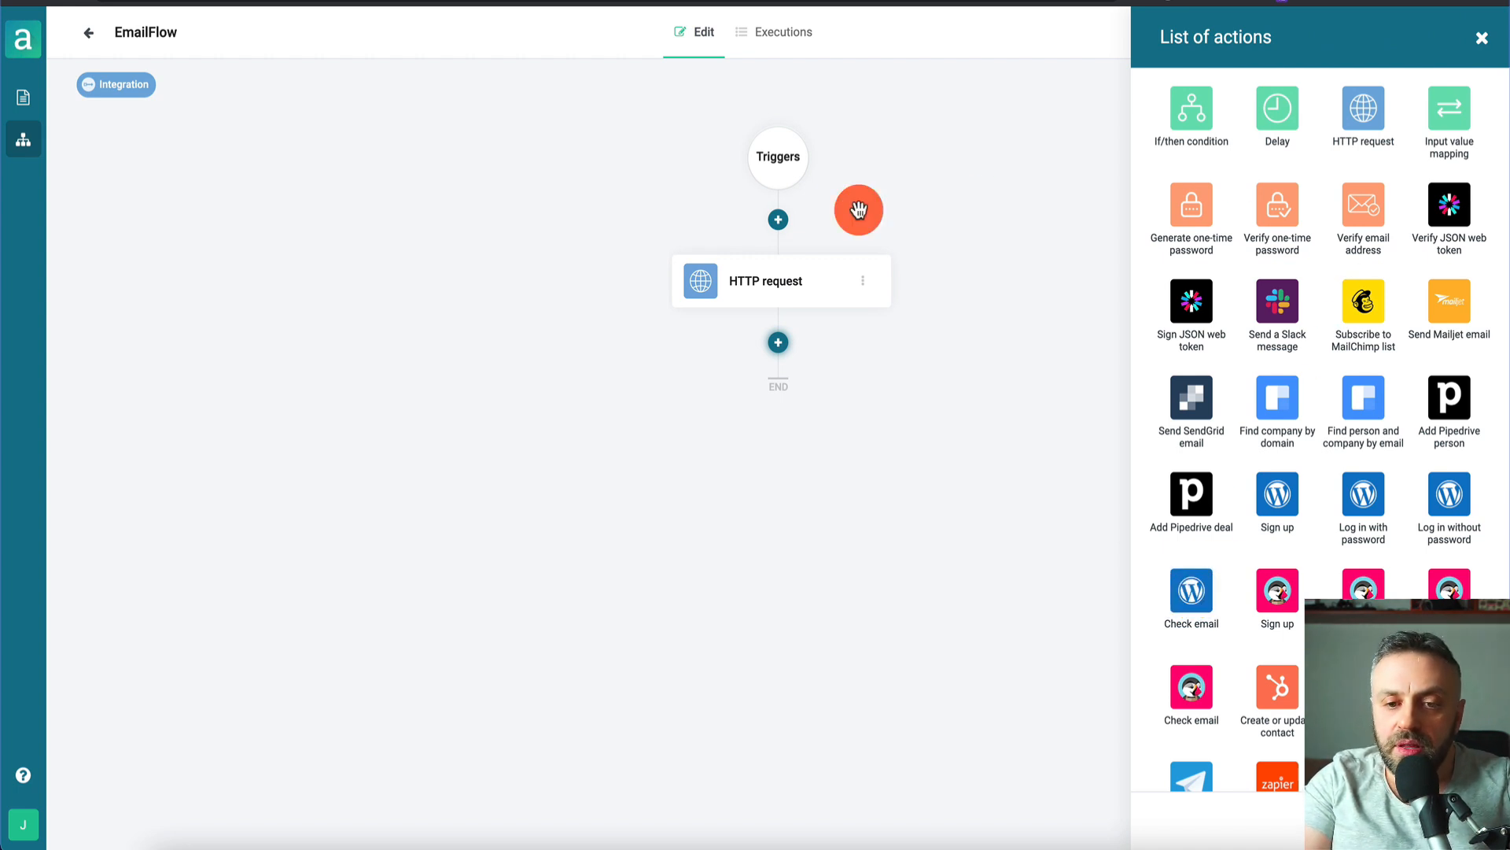
pyautogui.scroll(-3, 1359, 475)
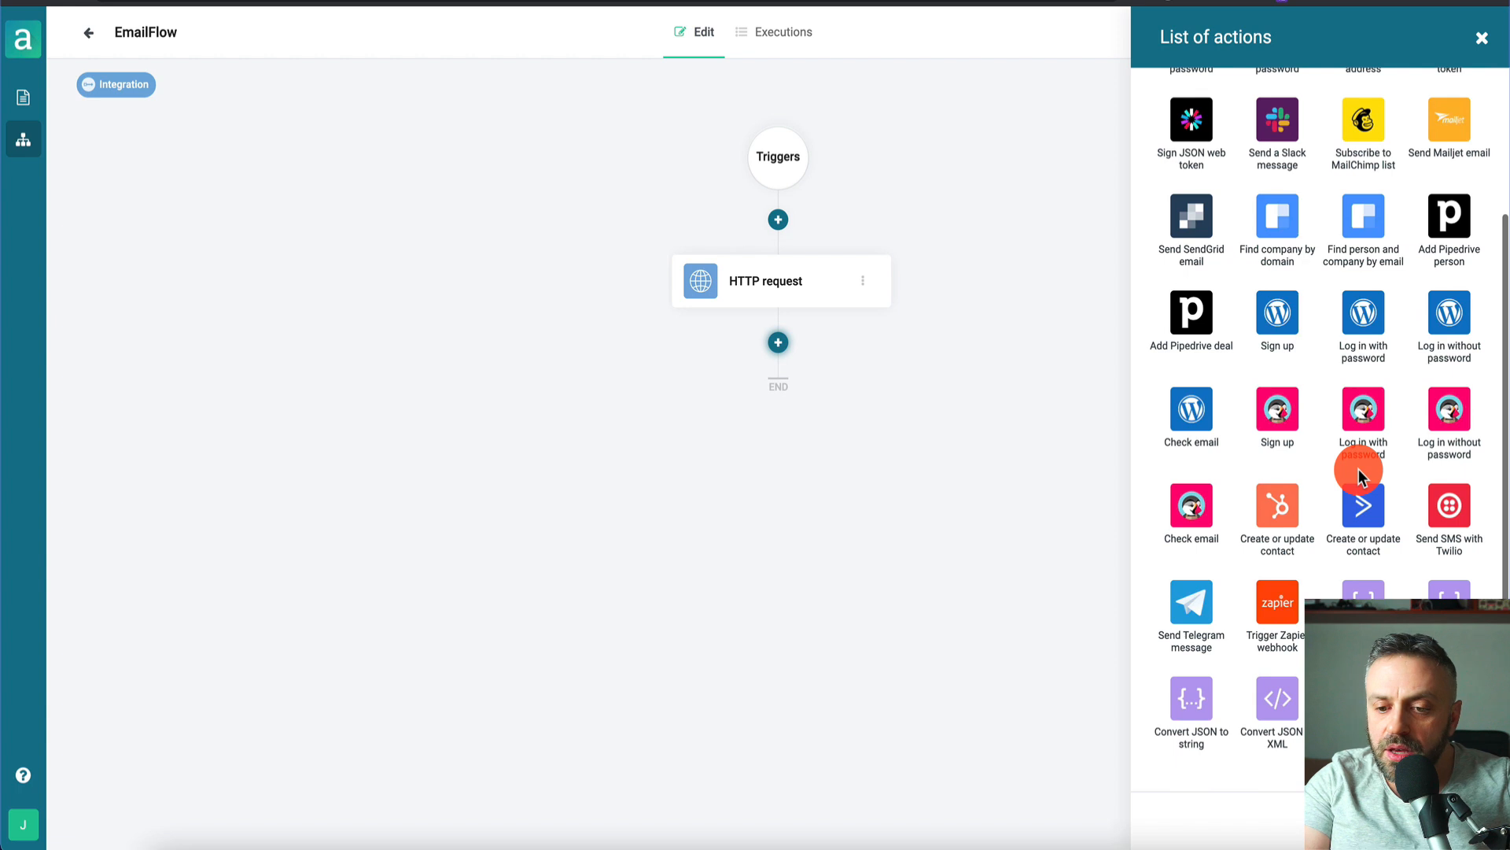
pyautogui.scroll(3, 1359, 474)
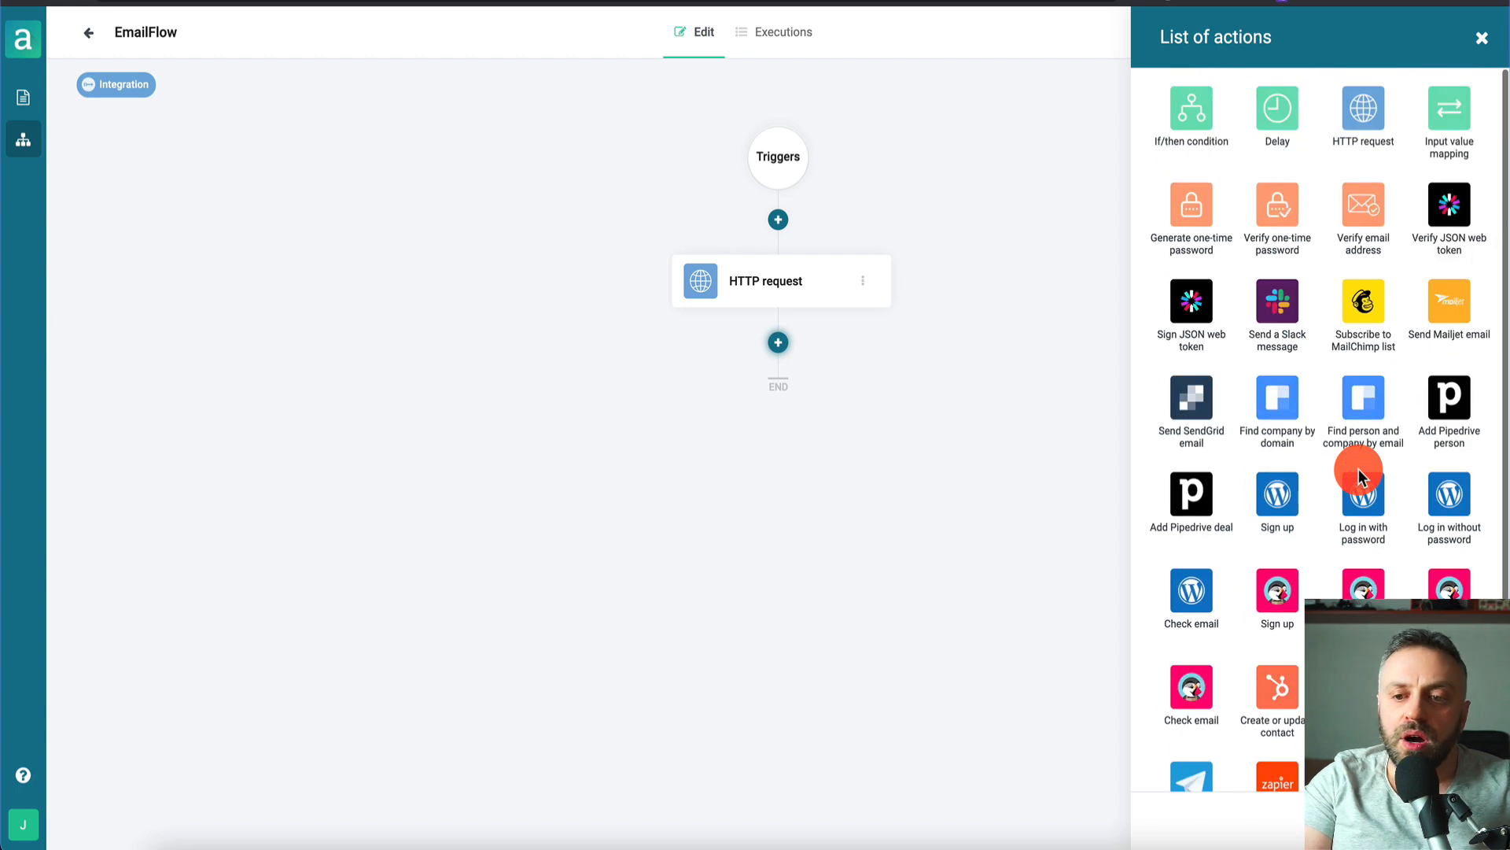
pyautogui.click(1190, 415)
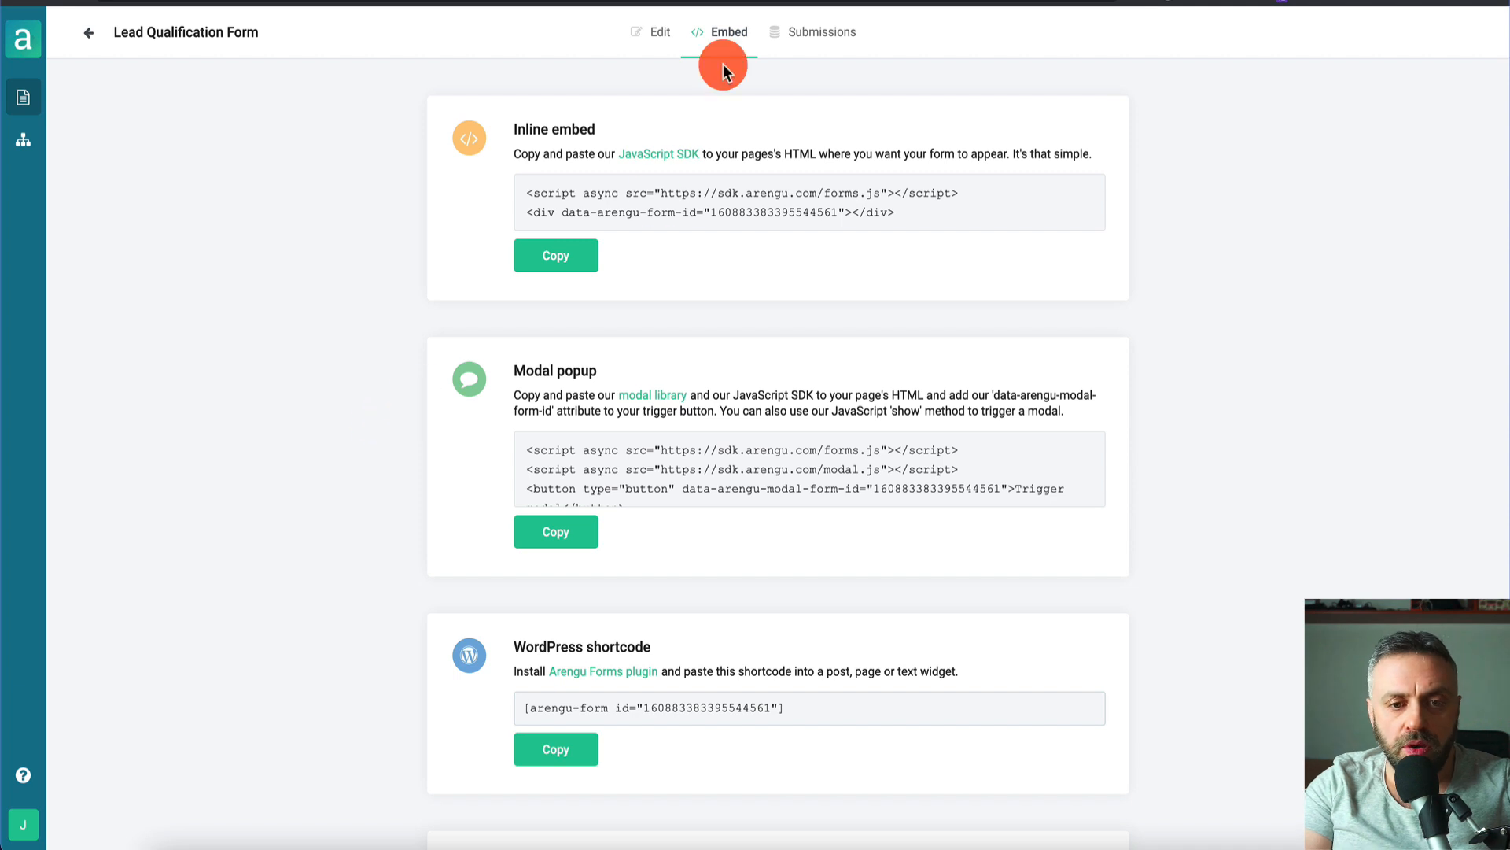
# - Show the Lead Qualification Form's embed options
pyautogui.click(660, 41)
pyautogui.click(733, 40)
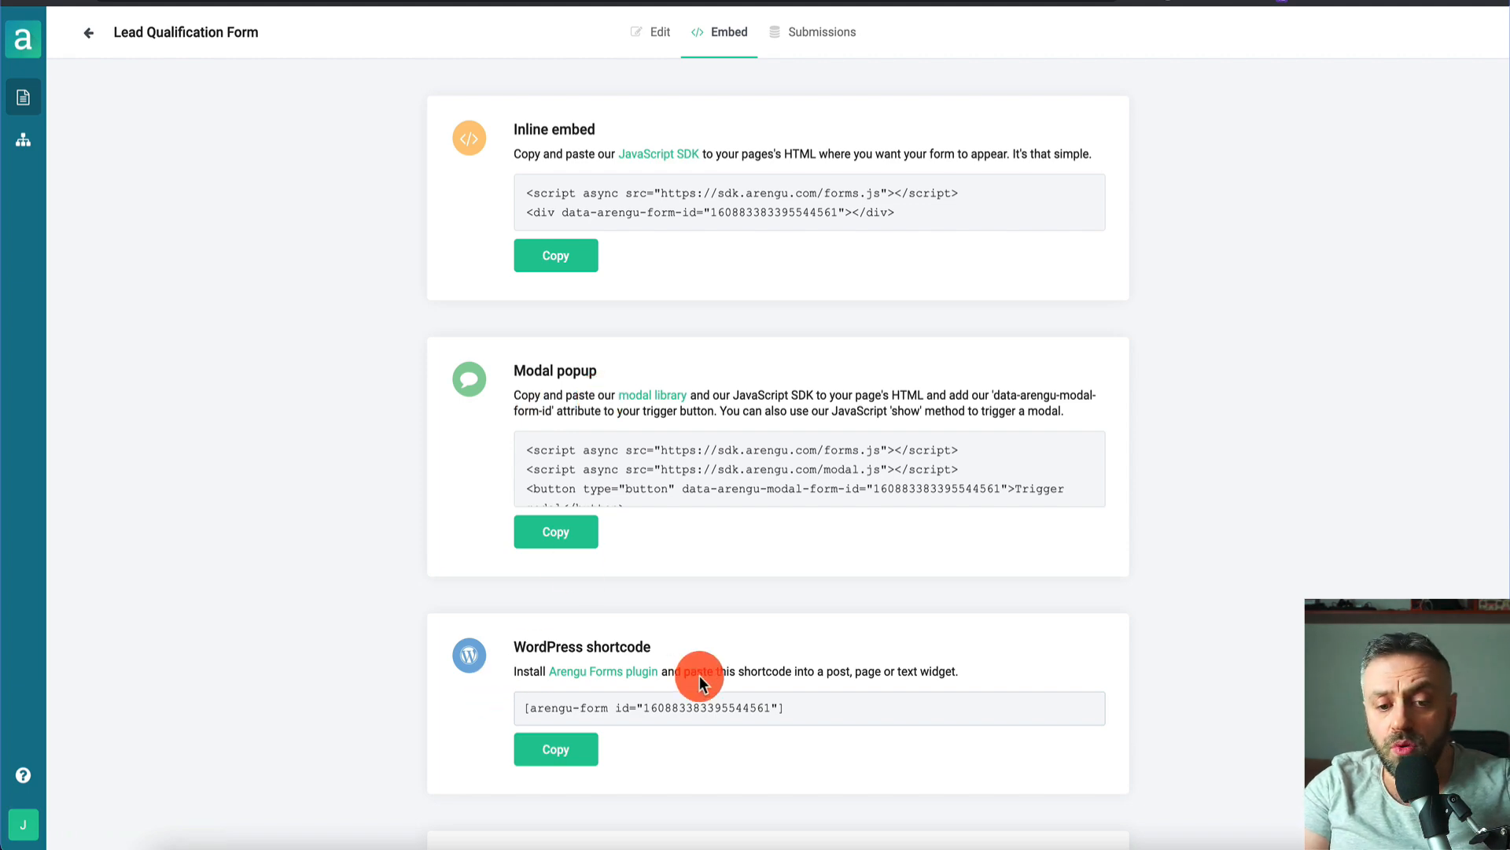
pyautogui.scroll(-4, 700, 675)
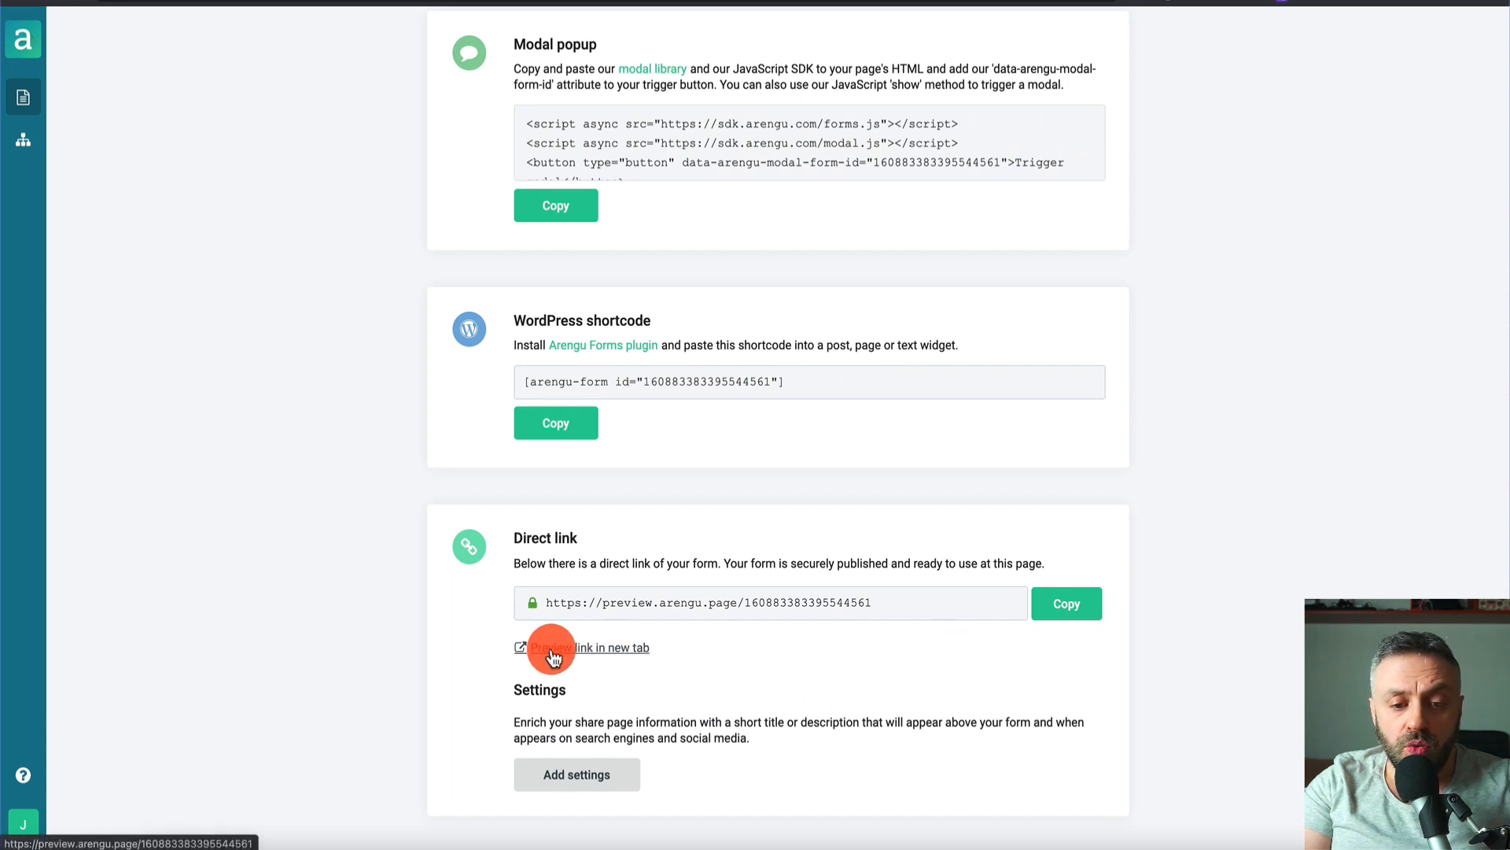
# - Submit a test entry in the form preview with an email, 'Lose weight' and 'I just started'
pyautogui.click(599, 649)
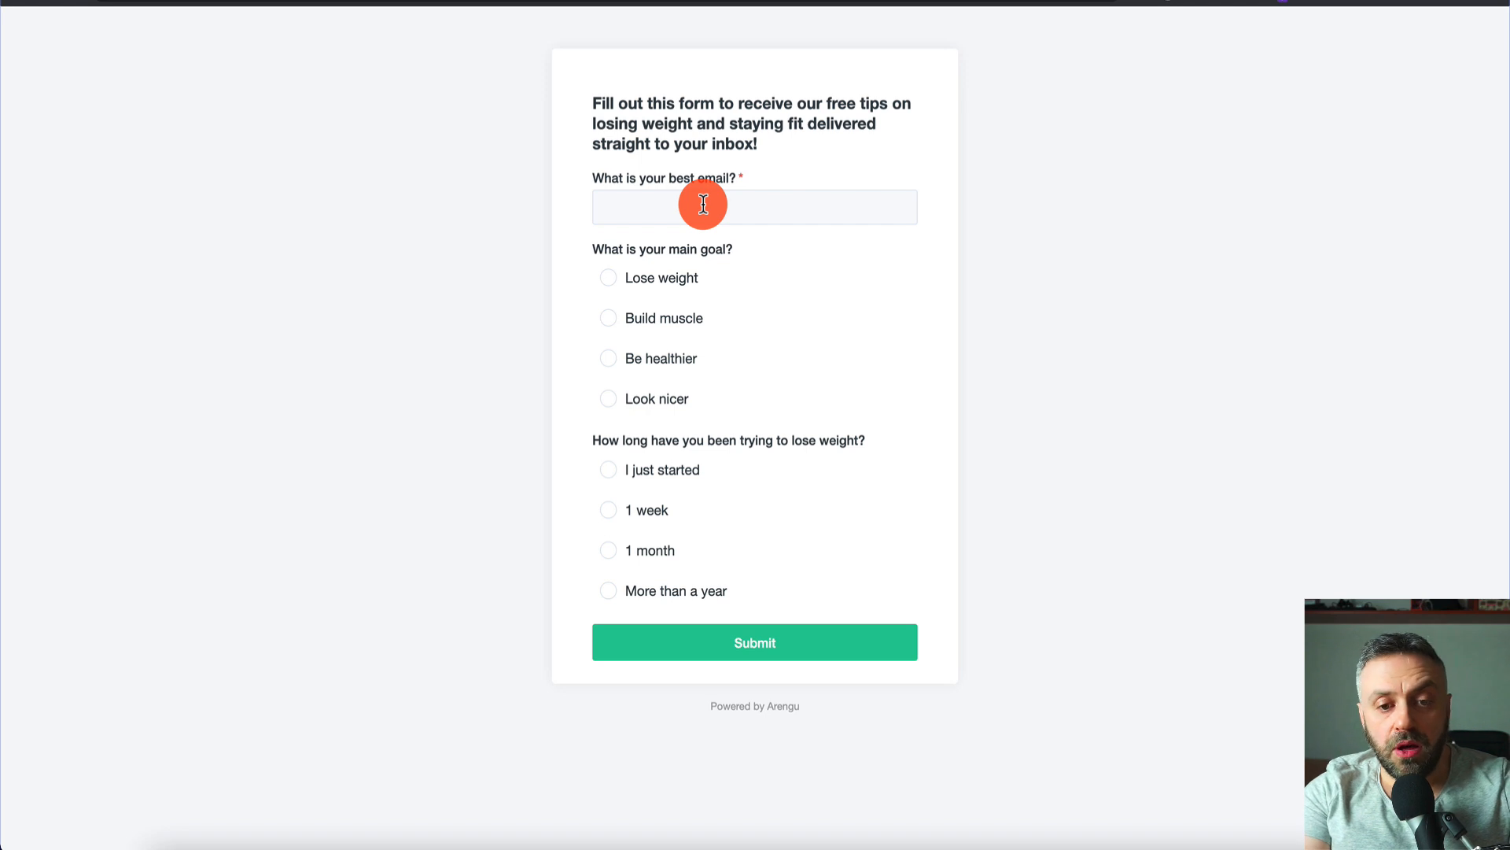
pyautogui.click(703, 205)
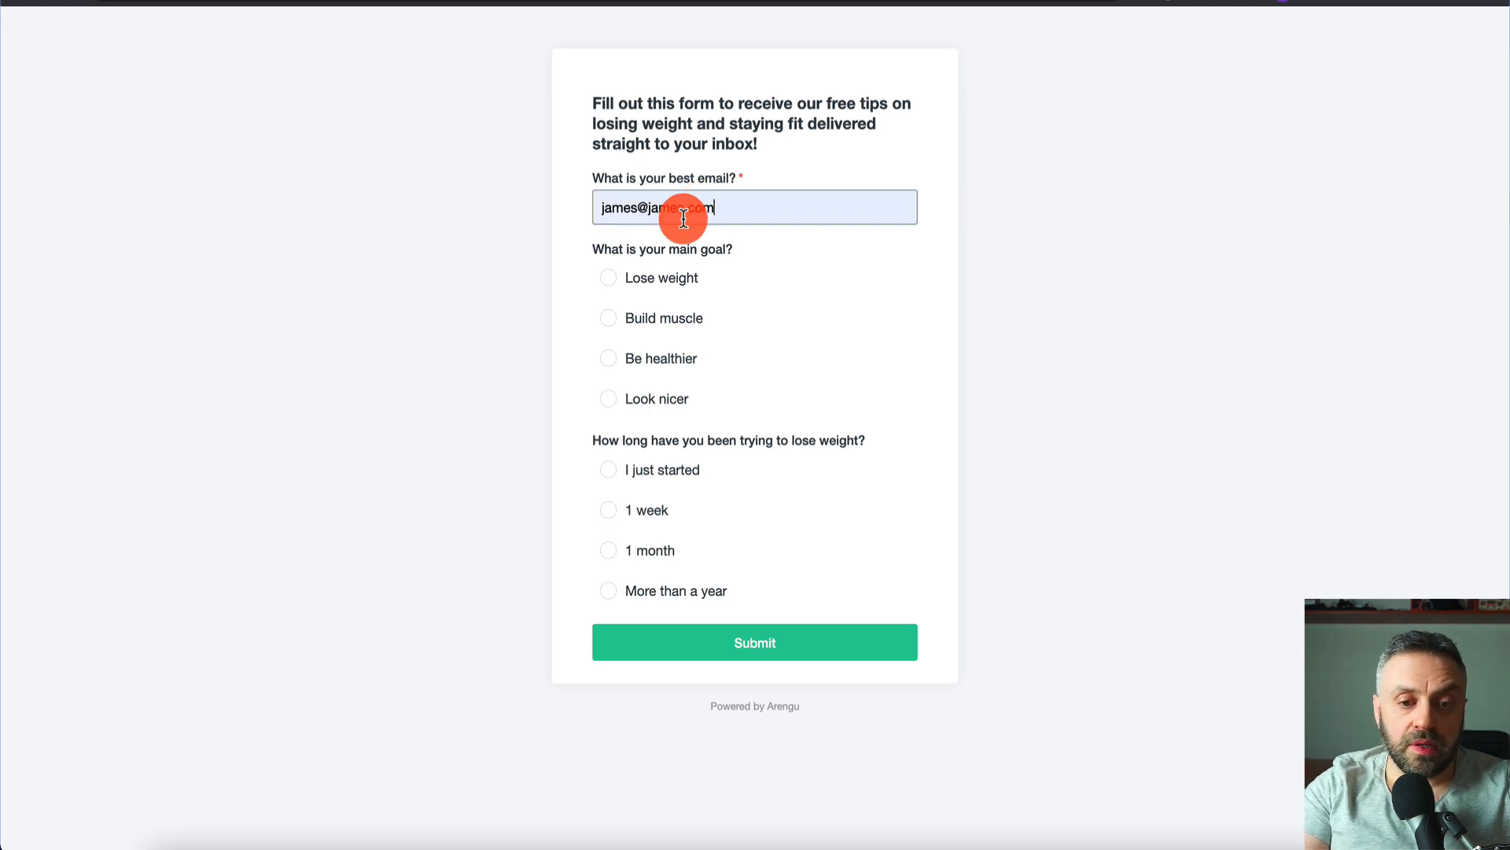
pyautogui.click(617, 282)
pyautogui.click(612, 475)
pyautogui.click(769, 642)
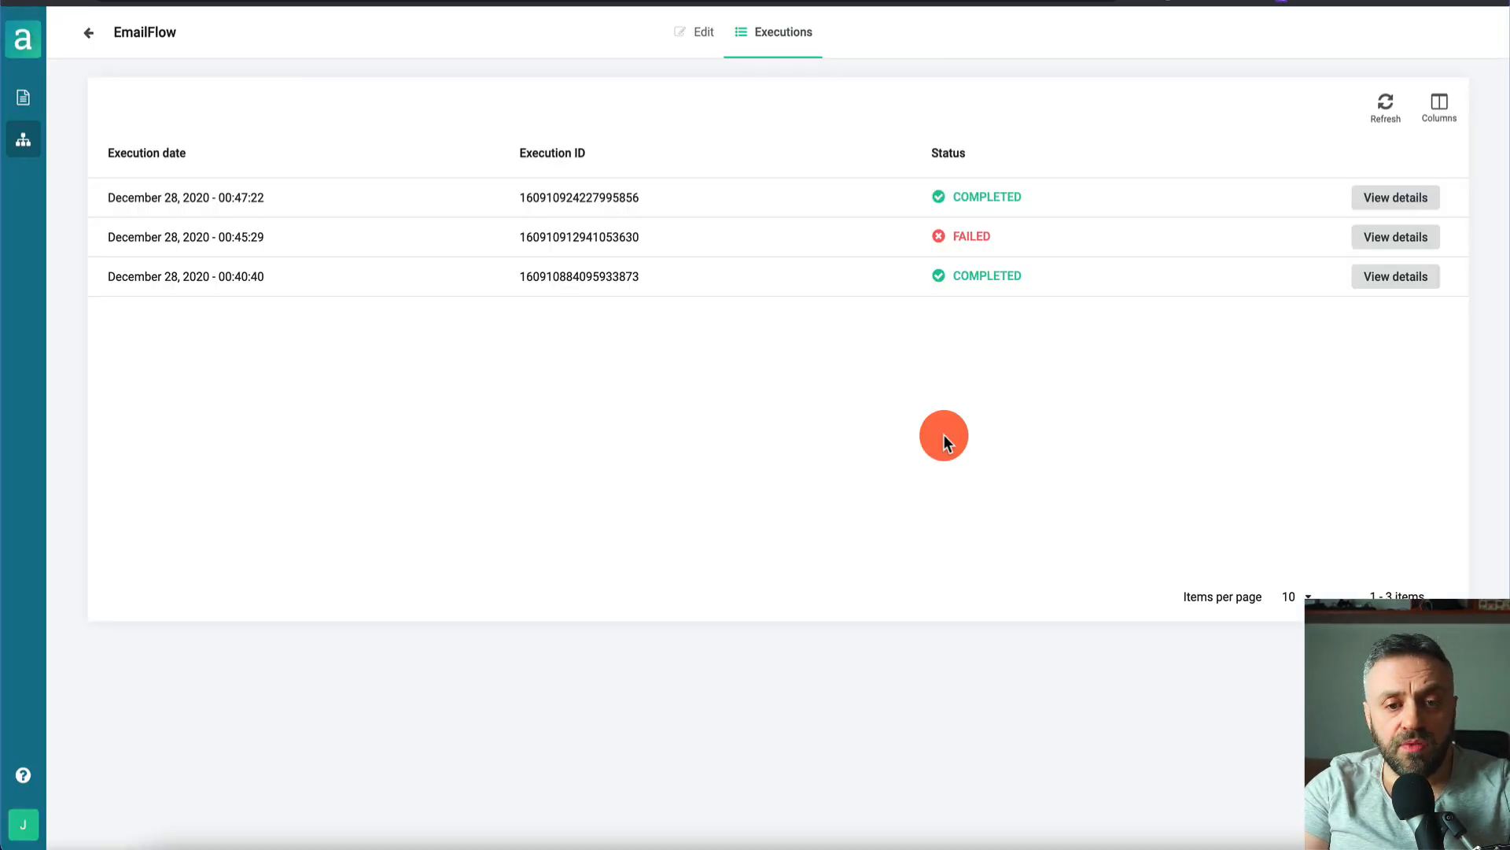
# - Open EmailFlow's executions and view the details of the latest completed run
pyautogui.click(23, 141)
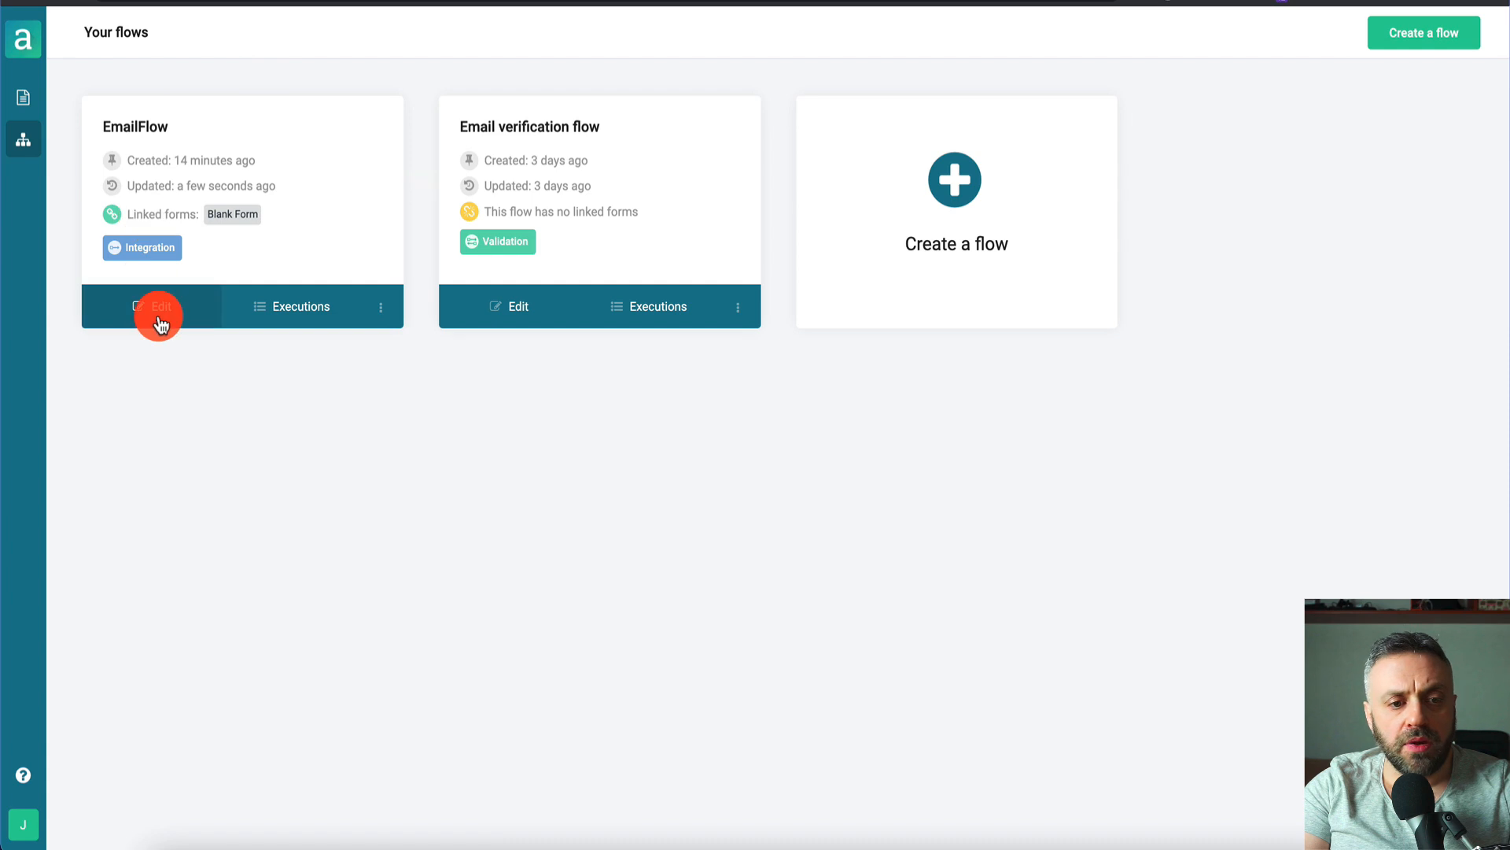
pyautogui.click(169, 313)
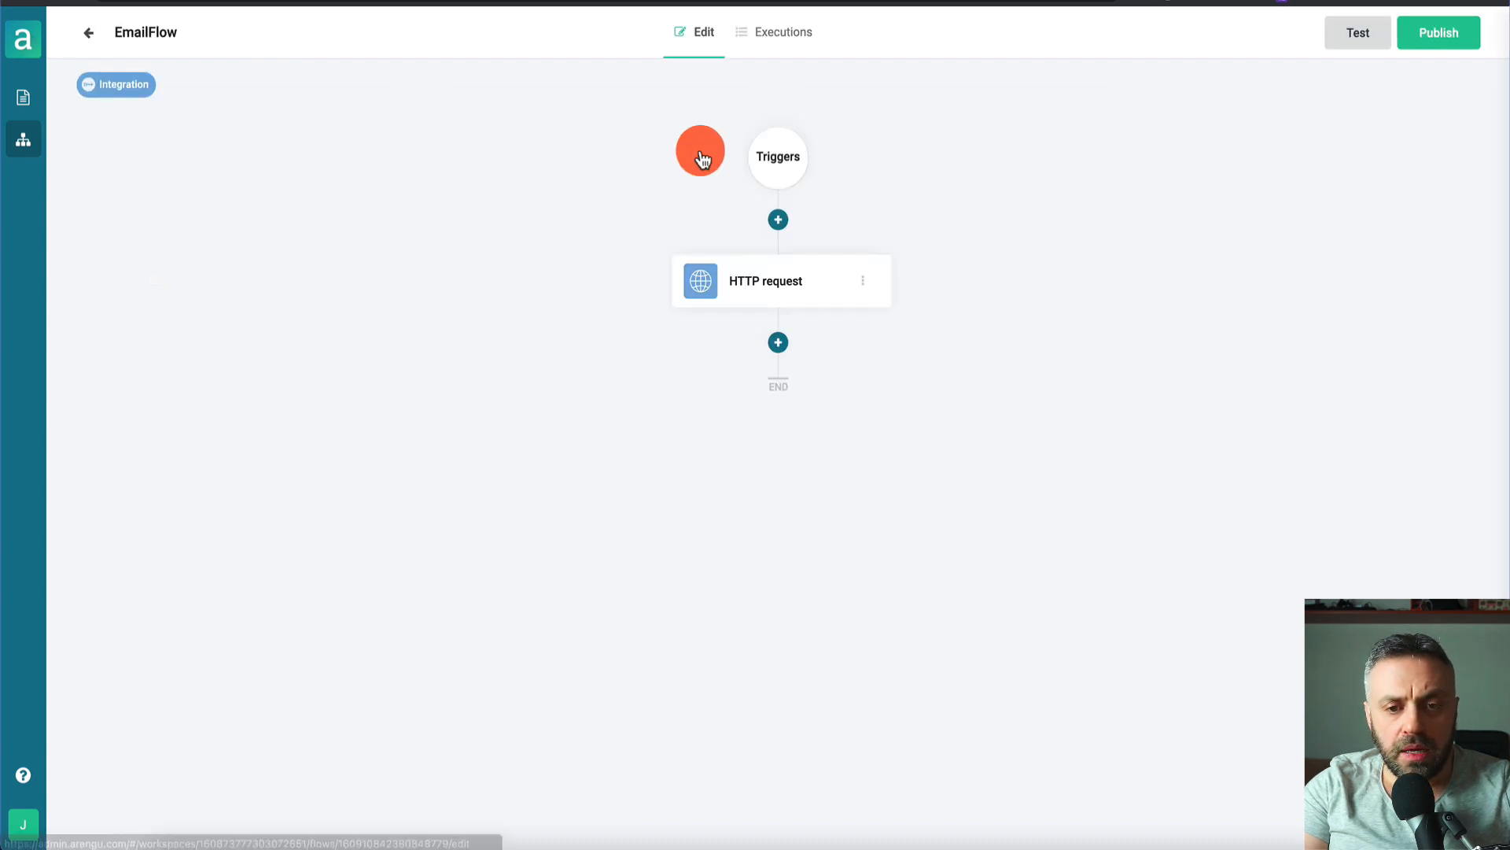
pyautogui.click(785, 39)
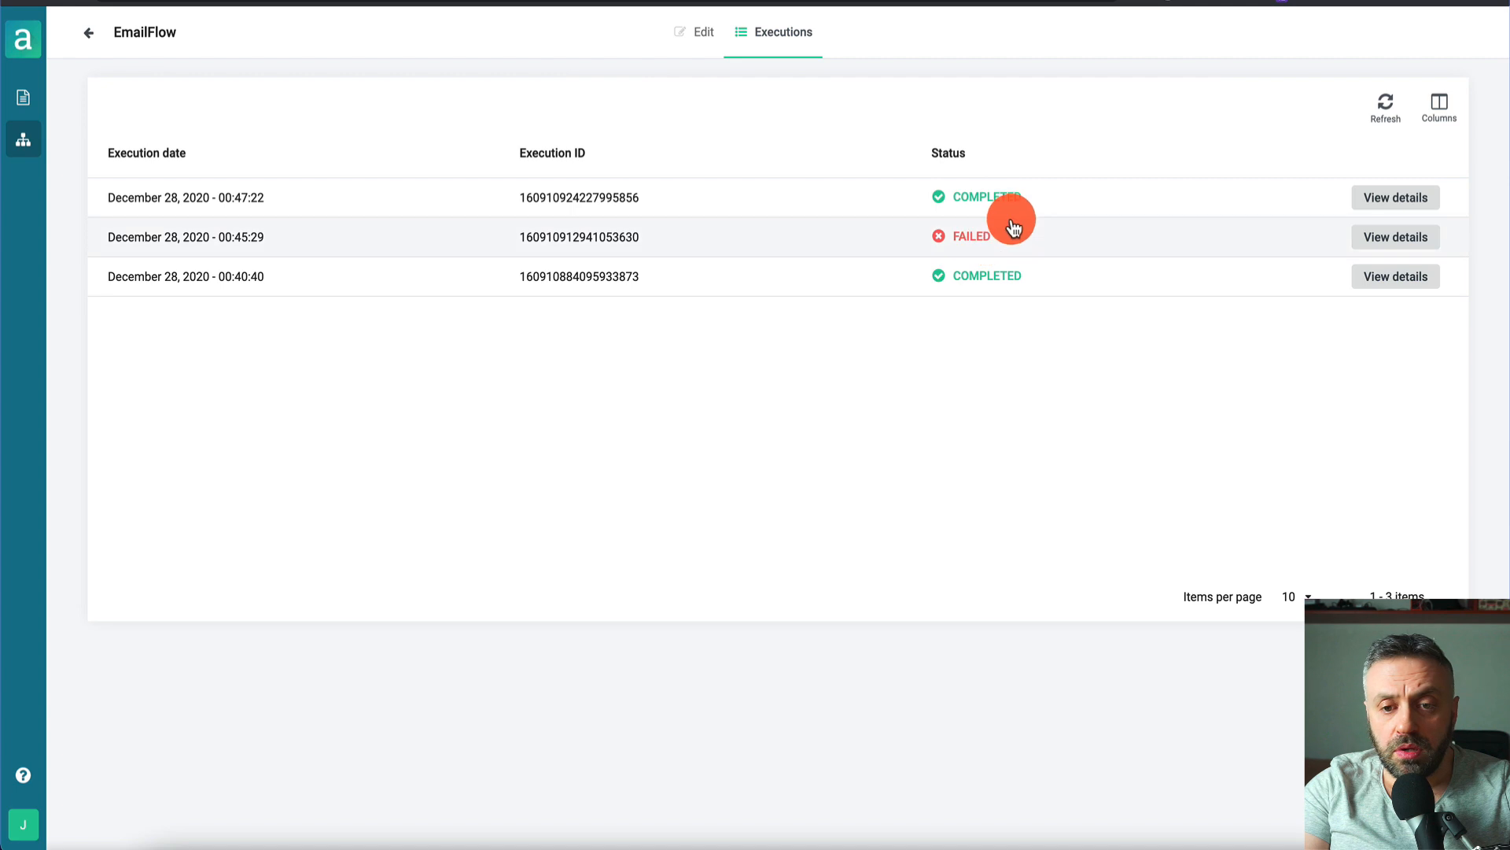
pyautogui.click(863, 206)
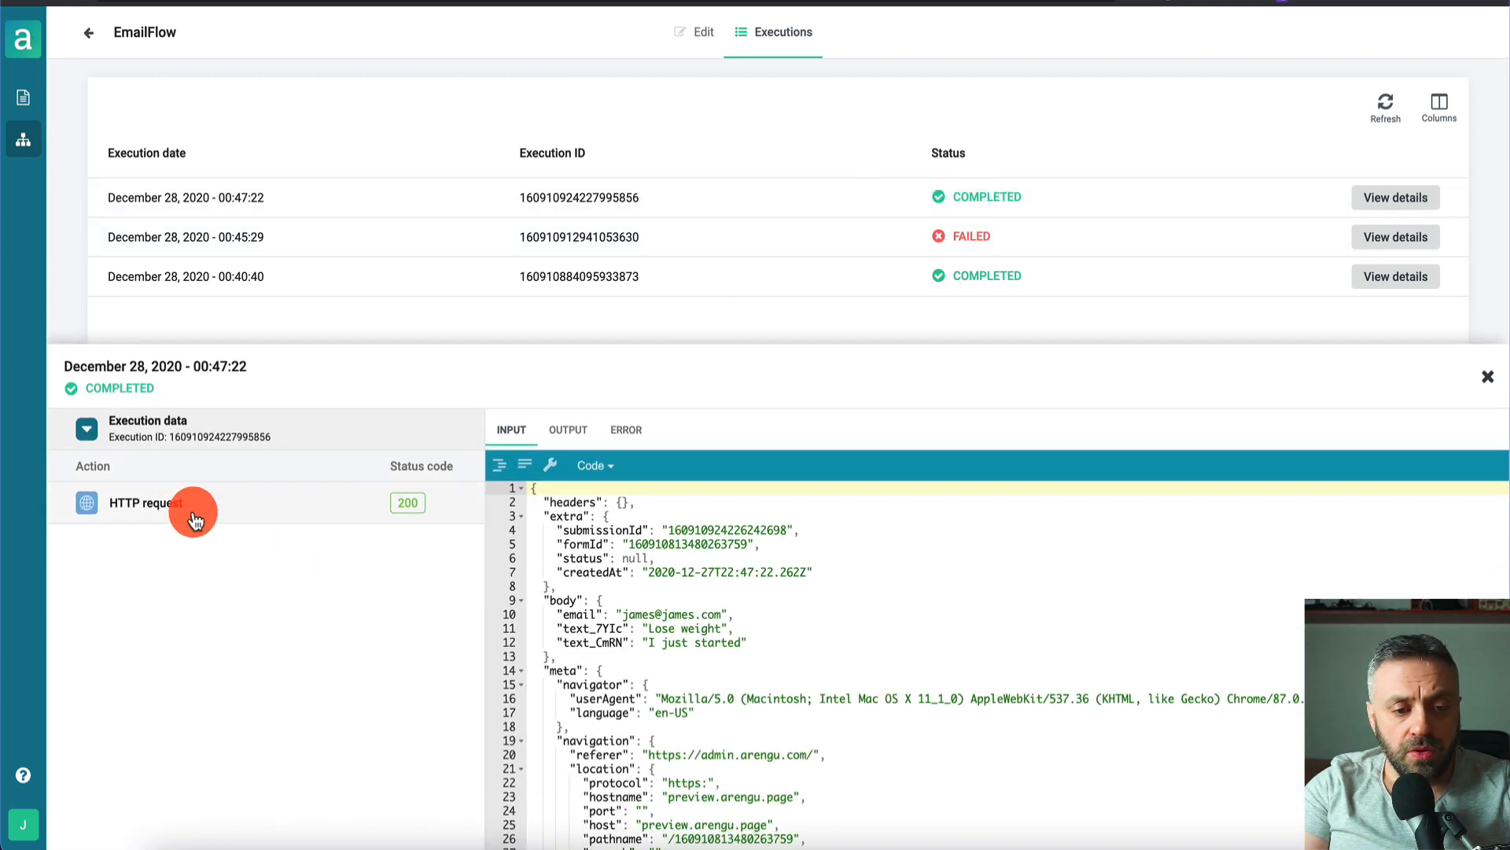
# - Confirm the HTTP request output returned status 200 with the Airtable Tips record, then resume editing
pyautogui.click(194, 519)
pyautogui.click(569, 429)
pyautogui.scroll(-5, 755, 727)
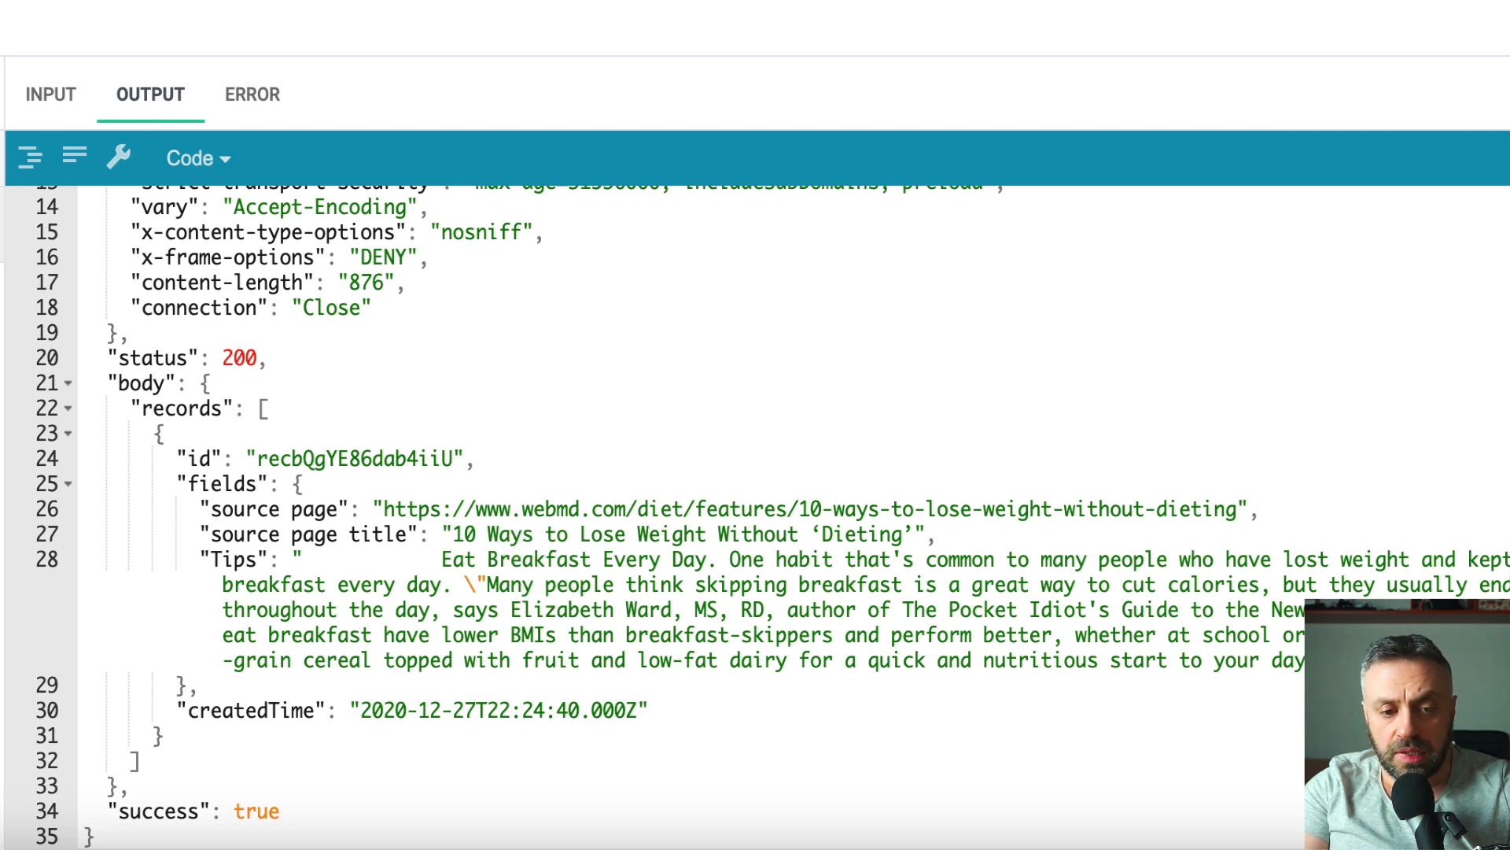
pyautogui.moveTo(442, 560); pyautogui.dragTo(1310, 656)
pyautogui.click(1309, 663)
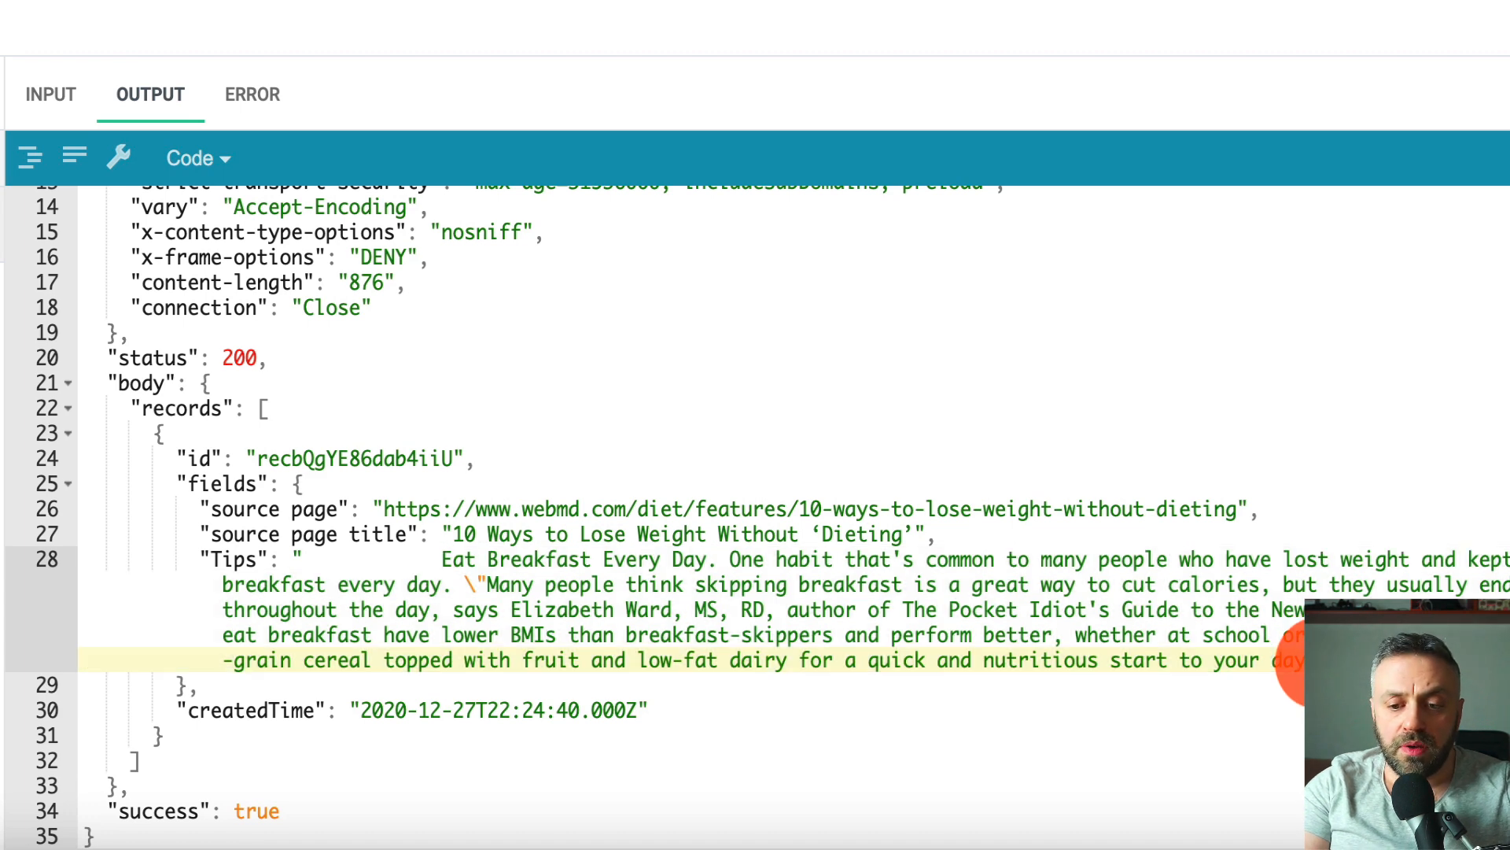
pyautogui.click(1154, 644)
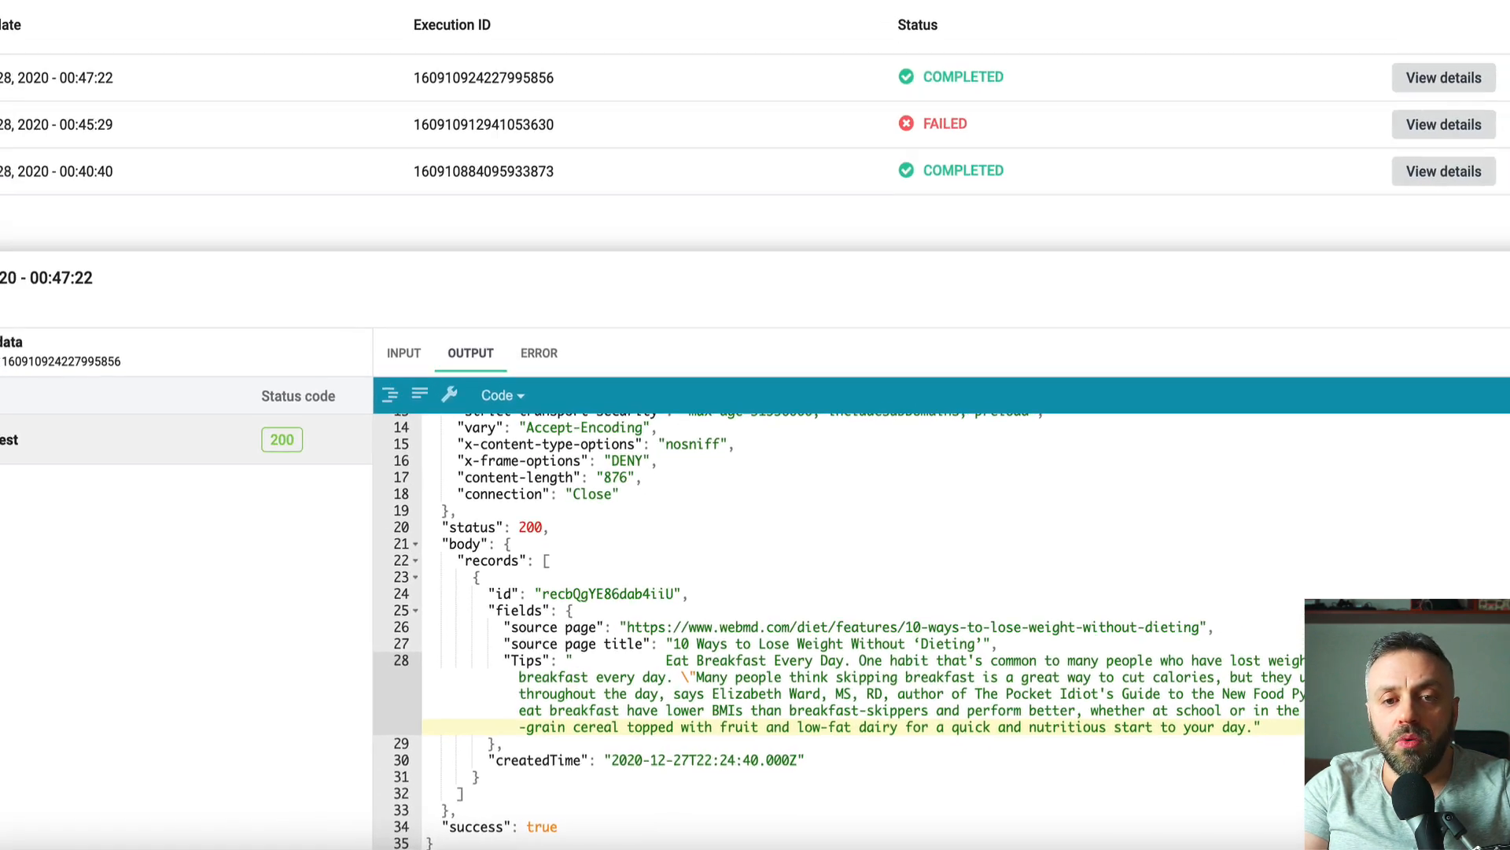
pyautogui.click(697, 34)
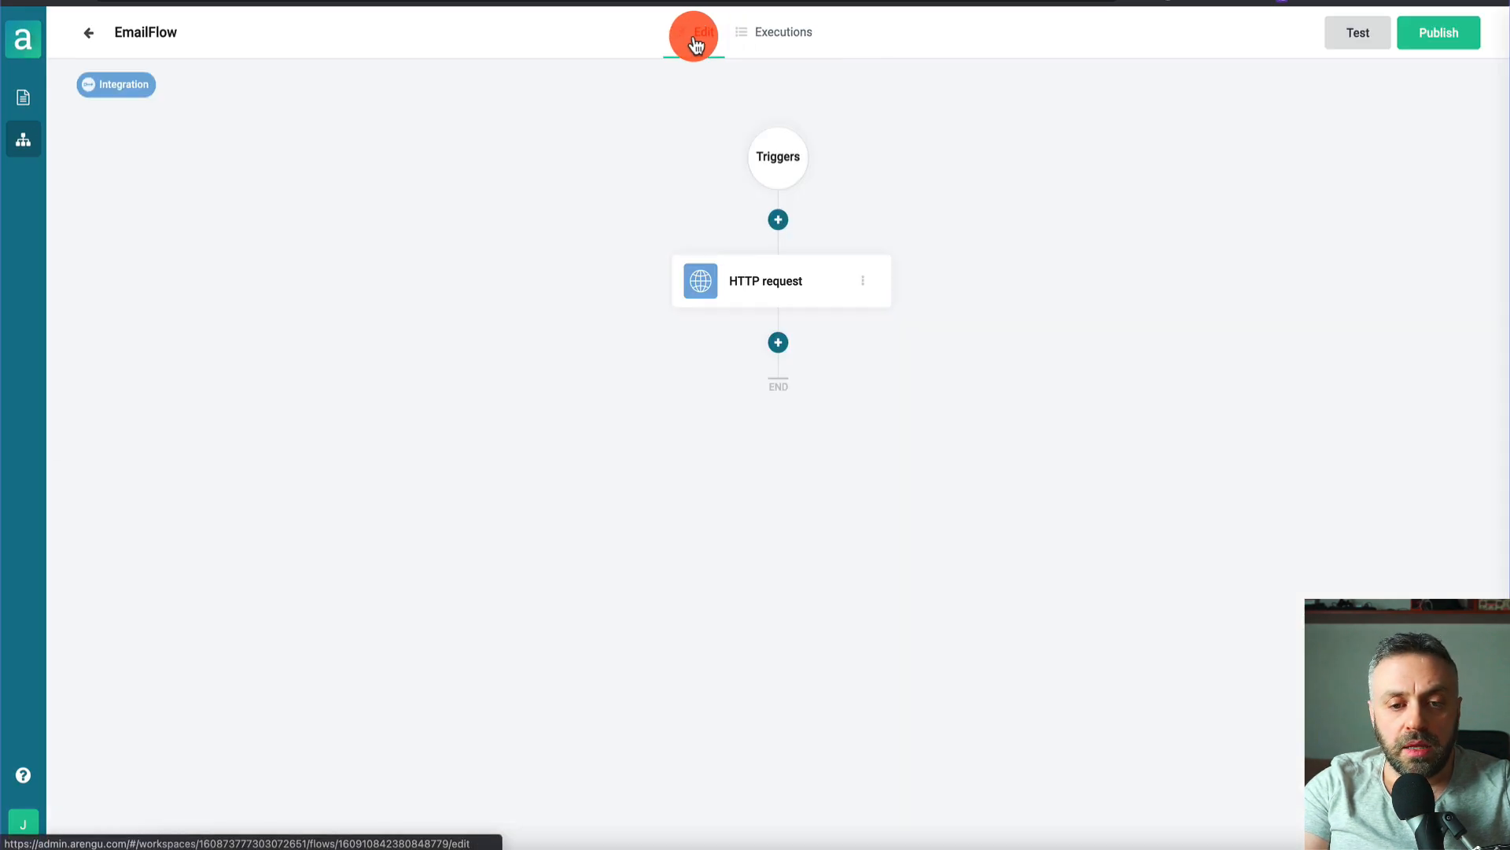
pyautogui.click(781, 340)
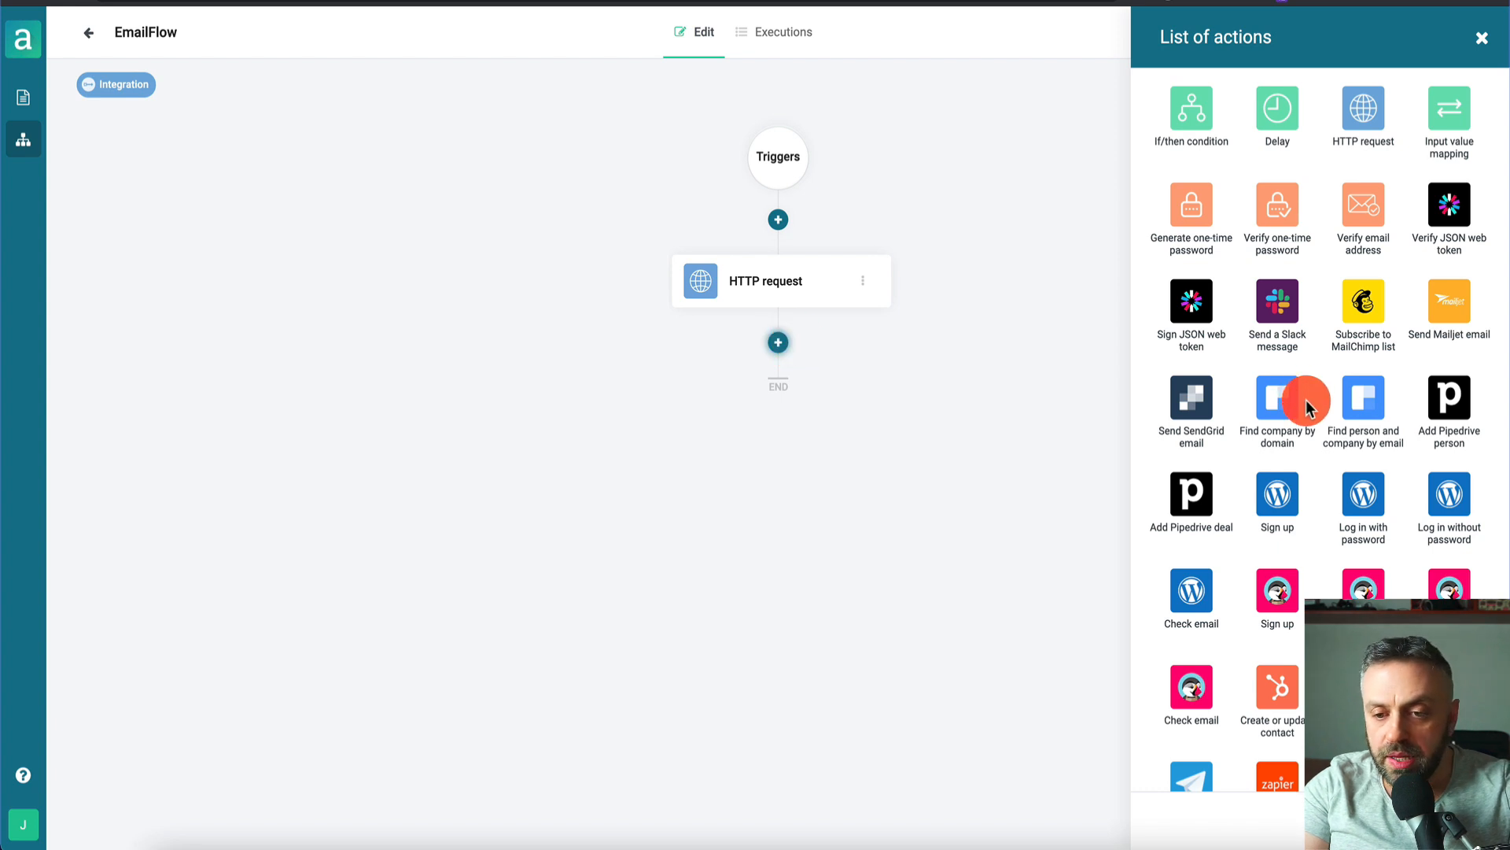
# - Add a Send SendGrid email step after HTTP request and move to the SendGrid website
pyautogui.click(1191, 402)
pyautogui.click(773, 409)
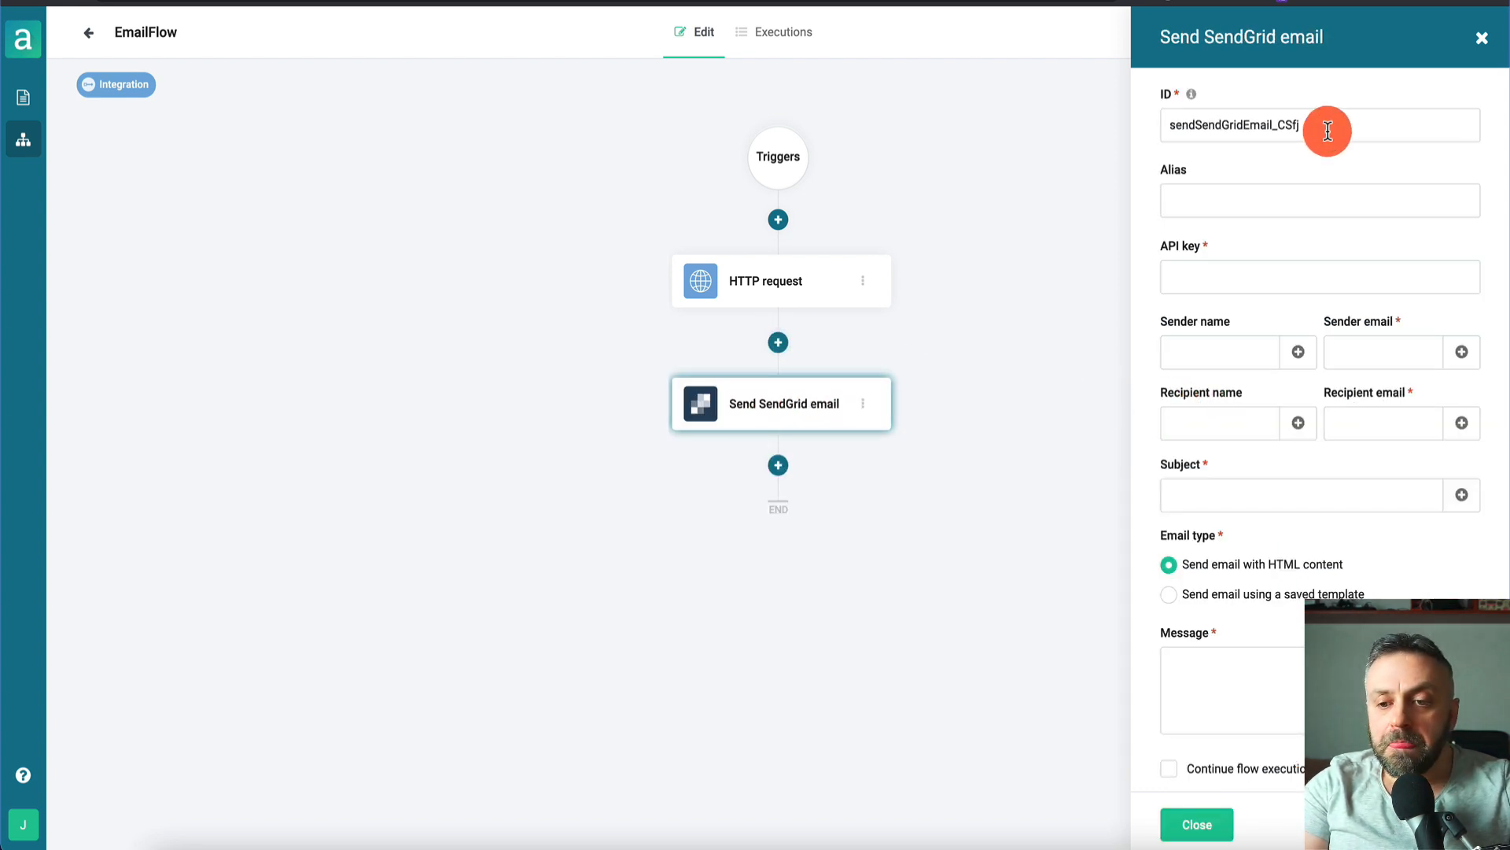
pyautogui.click(1207, 3)
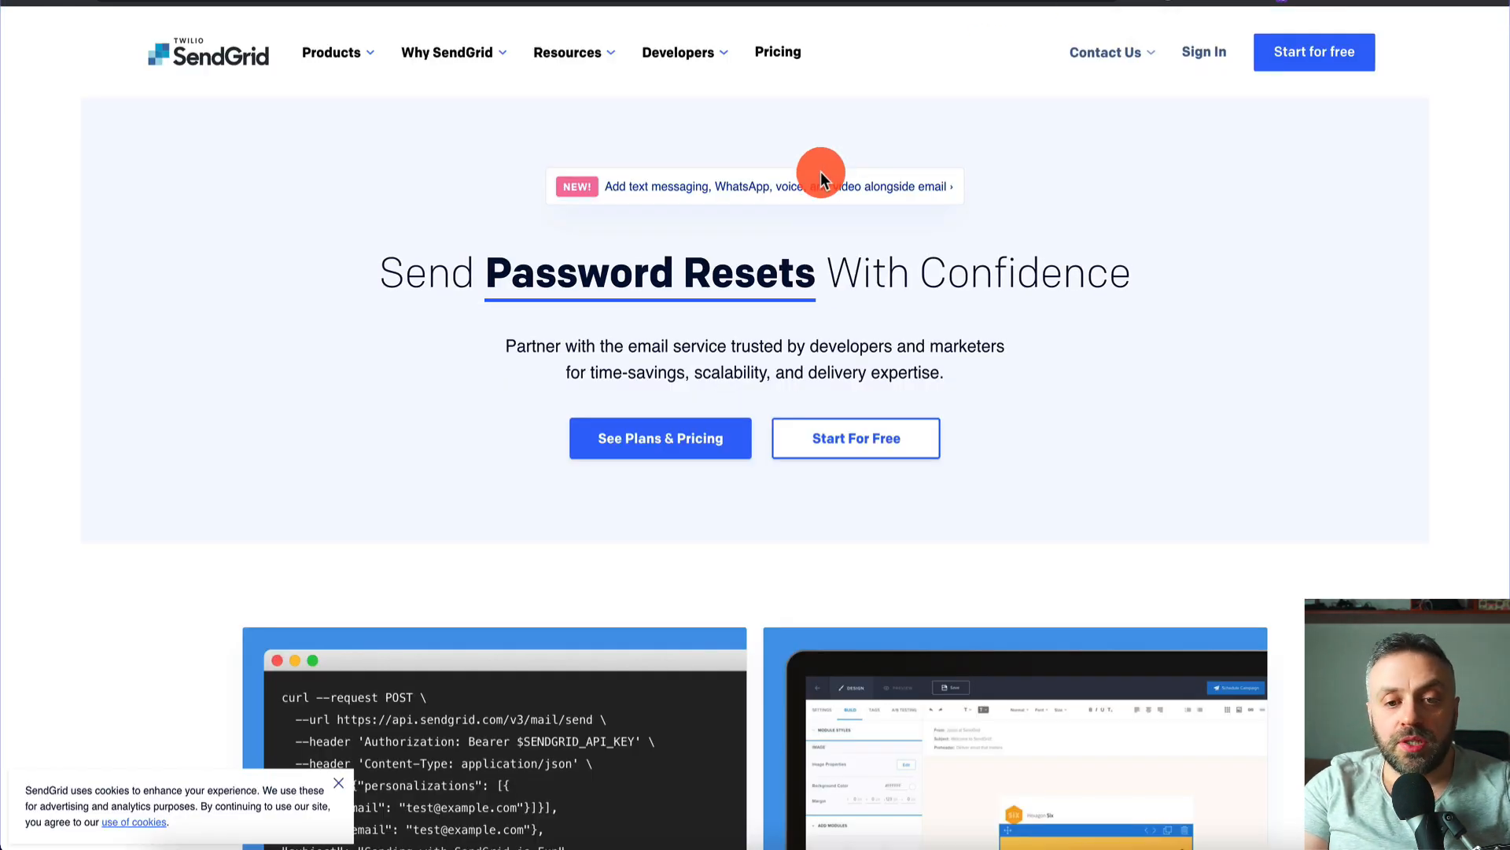
# - Look over SendGrid's plans and pricing page
pyautogui.click(1207, 2)
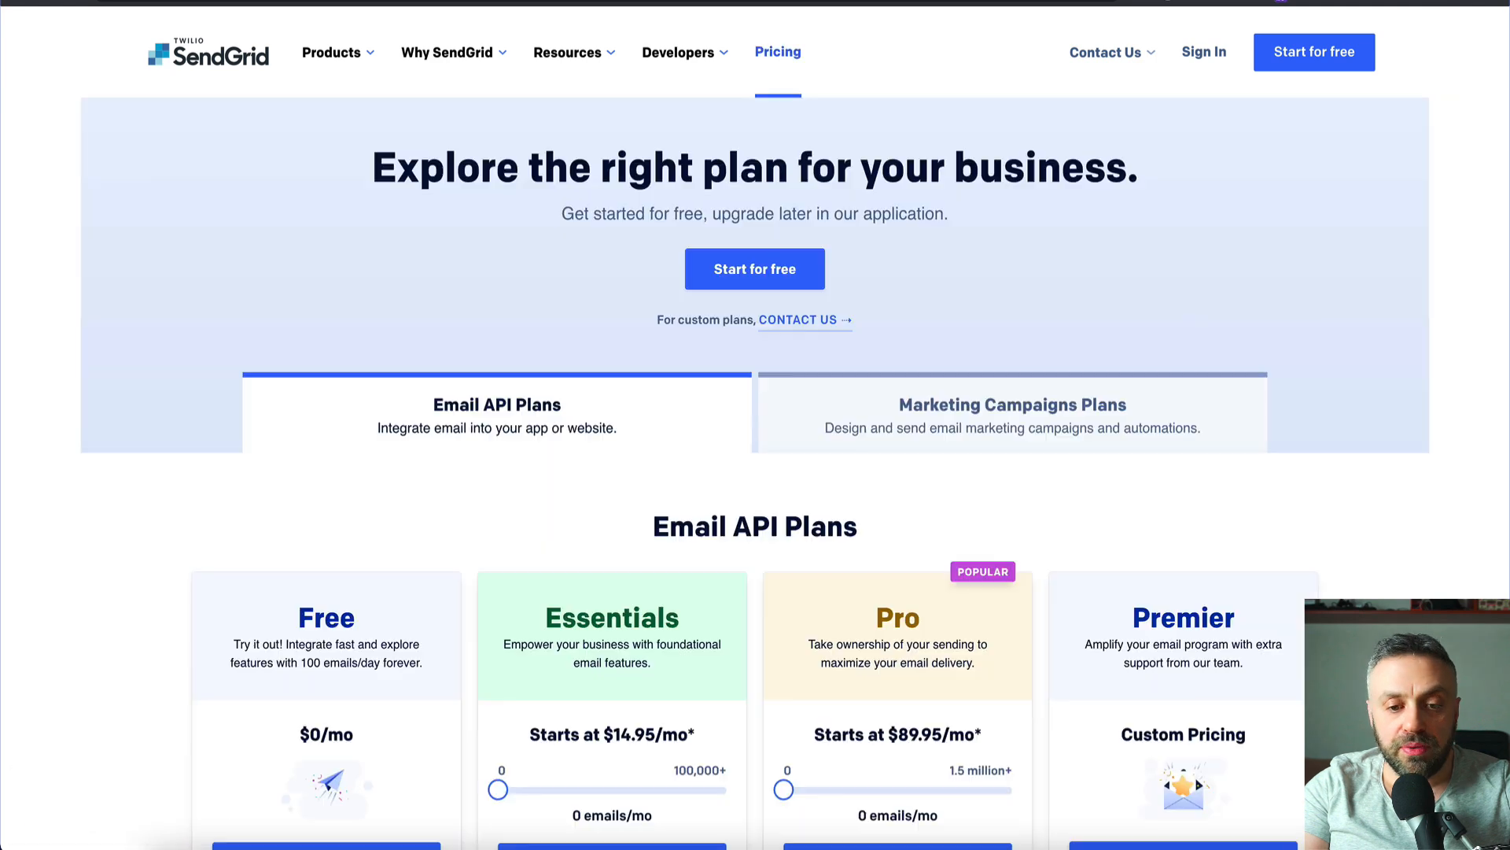
pyautogui.scroll(-4, 303, 432)
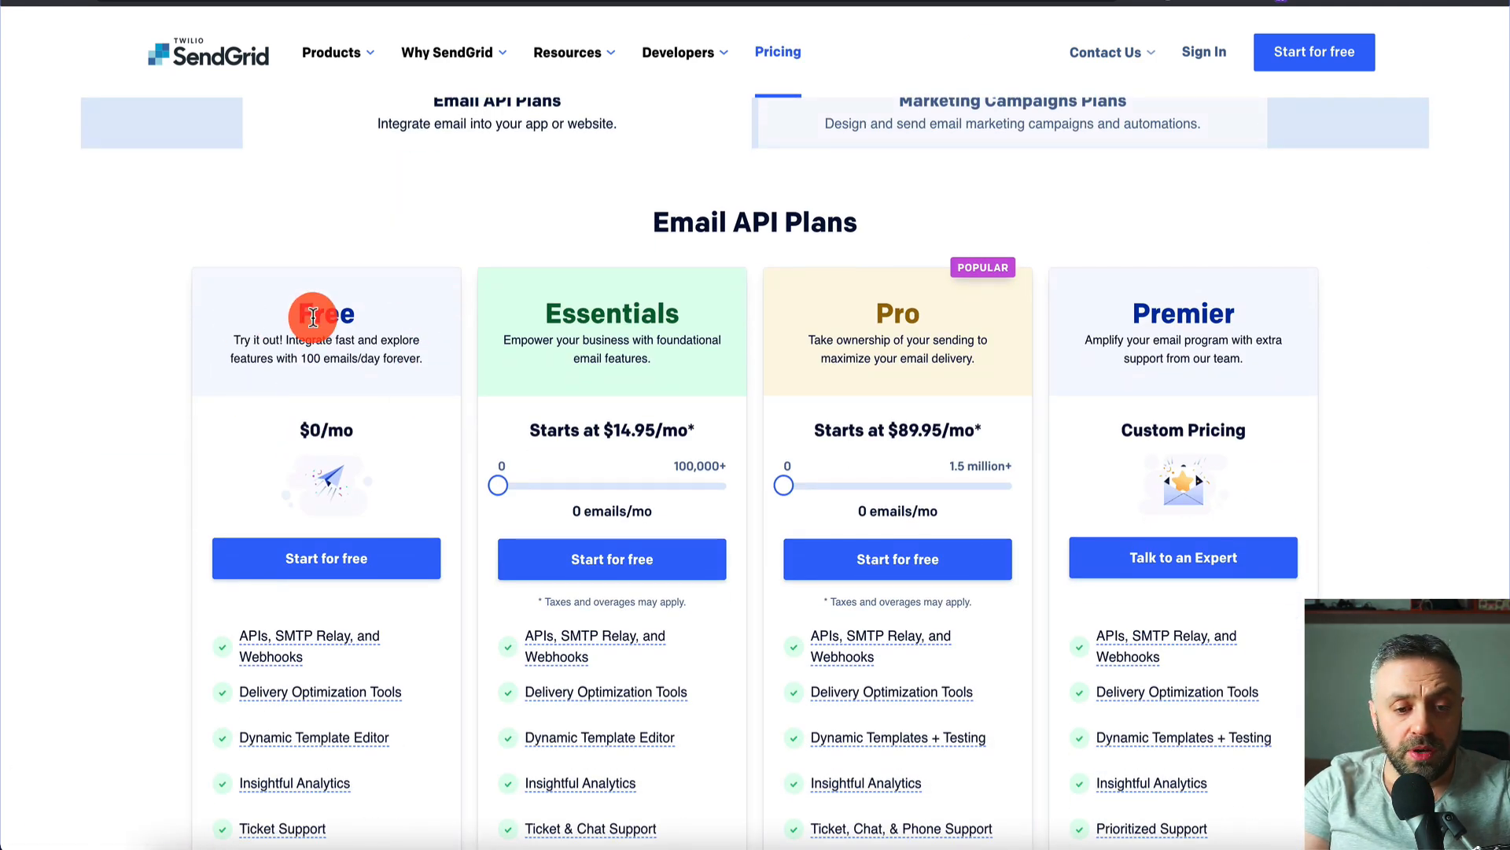
pyautogui.scroll(1, 314, 316)
pyautogui.scroll(3, 313, 317)
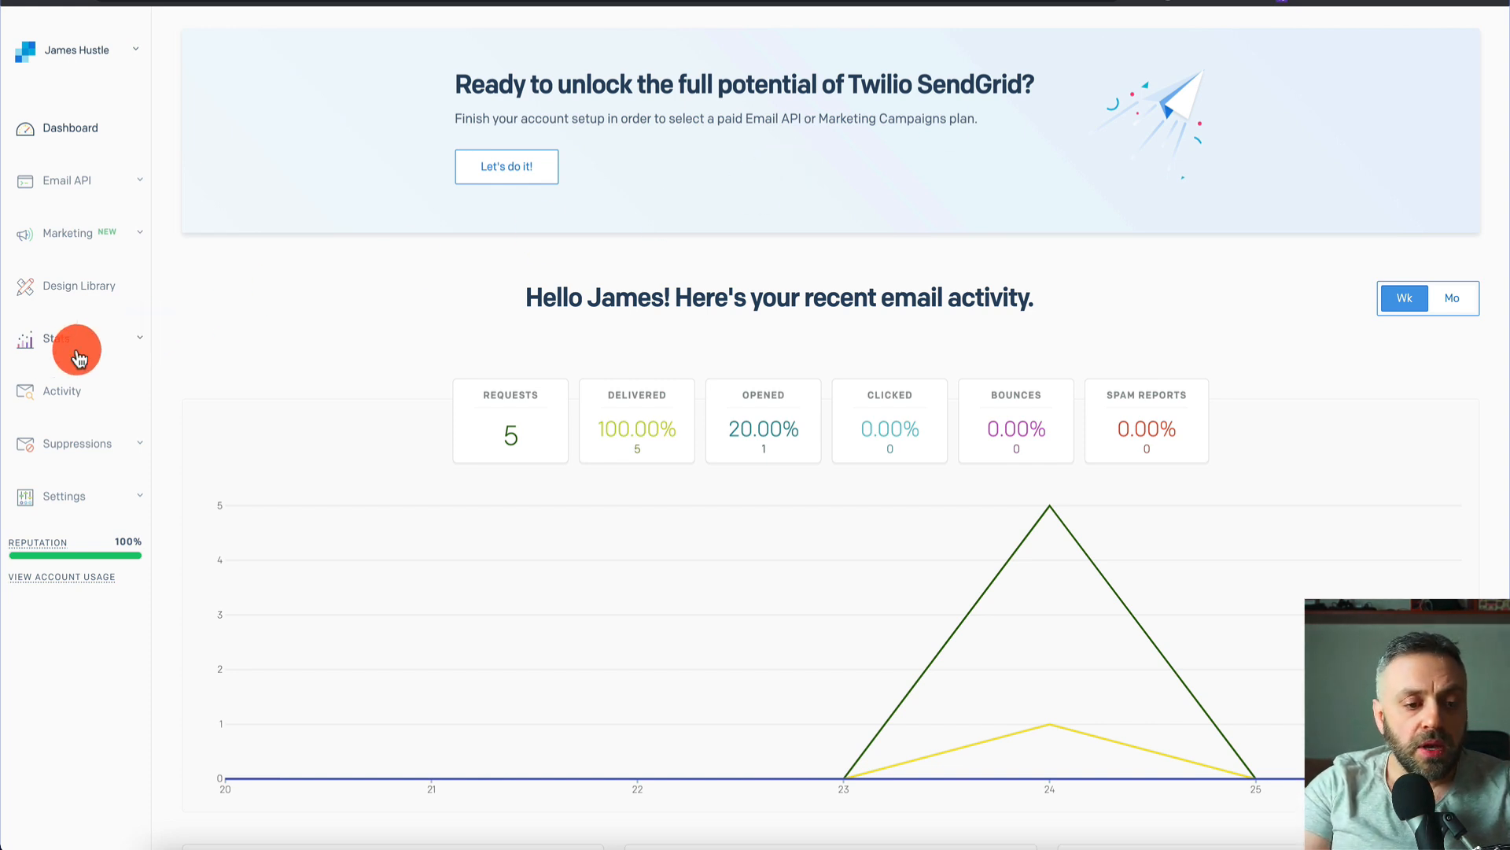
# - Open Email API > Dynamic Templates and expand template T1 to show its ID and Version1
pyautogui.click(79, 185)
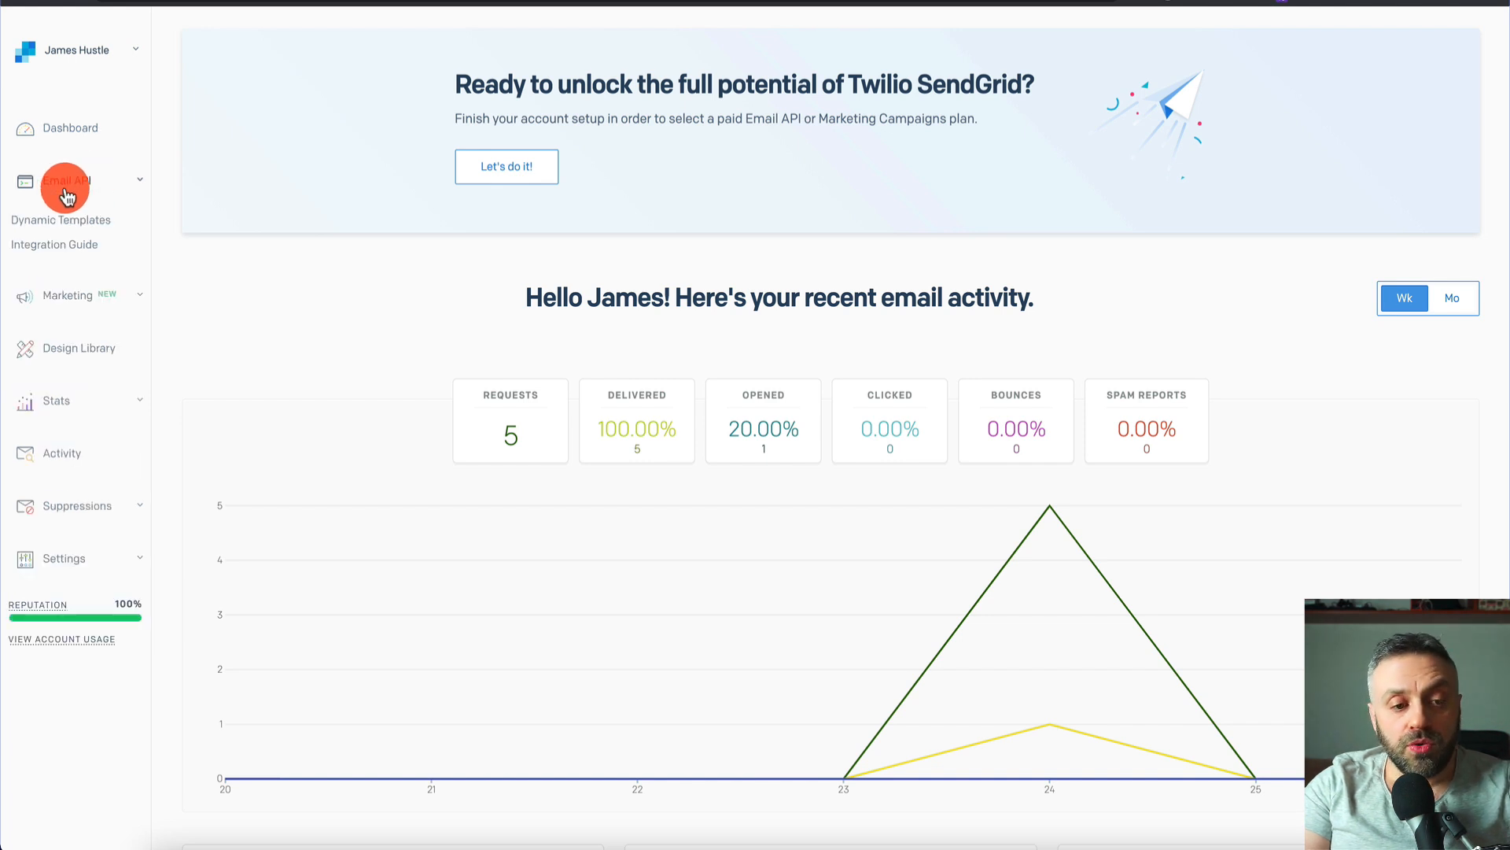
pyautogui.click(80, 228)
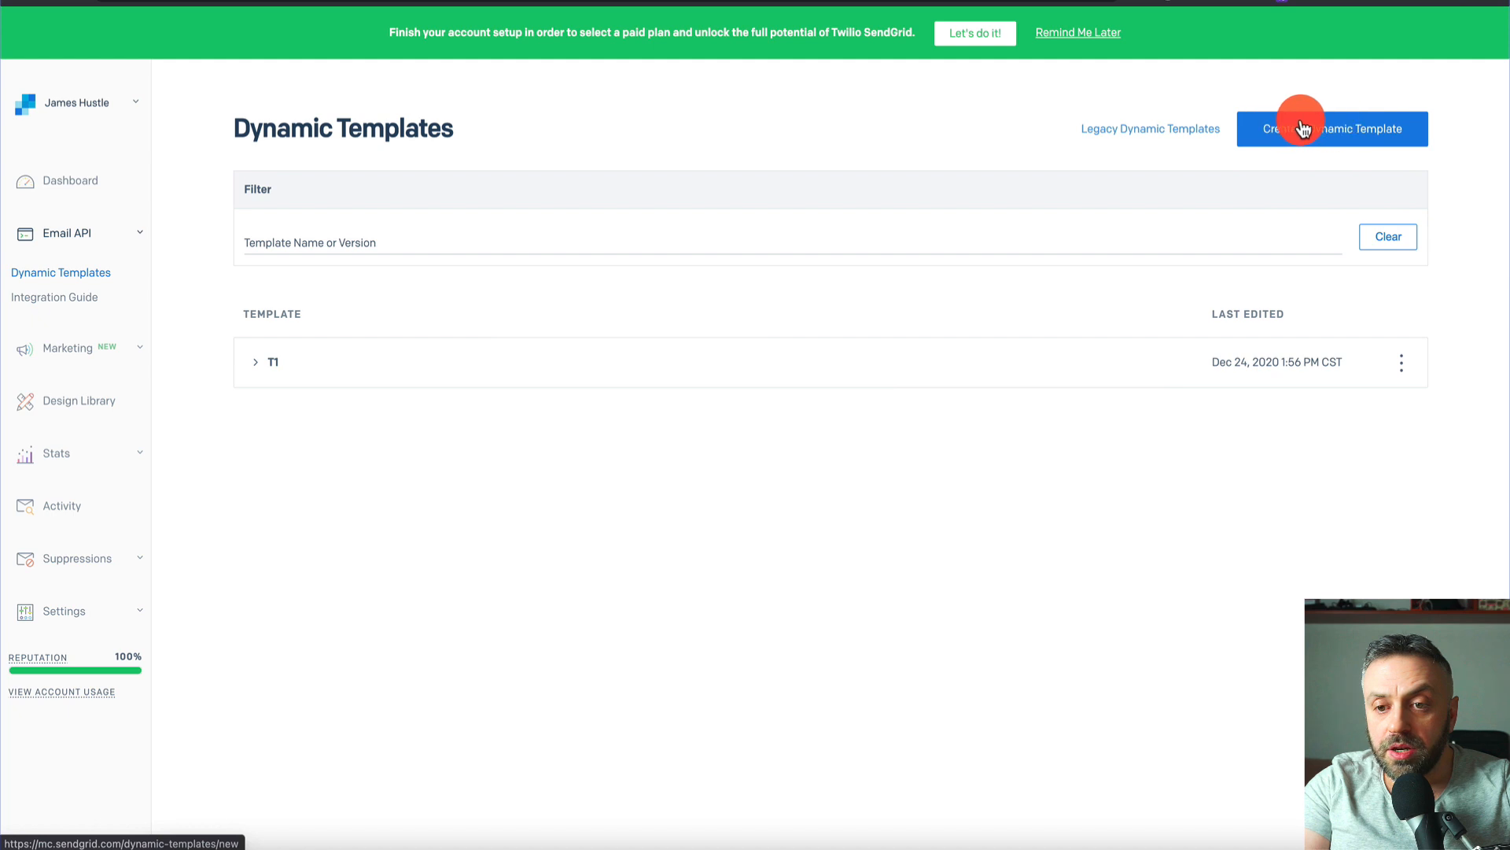
pyautogui.click(279, 366)
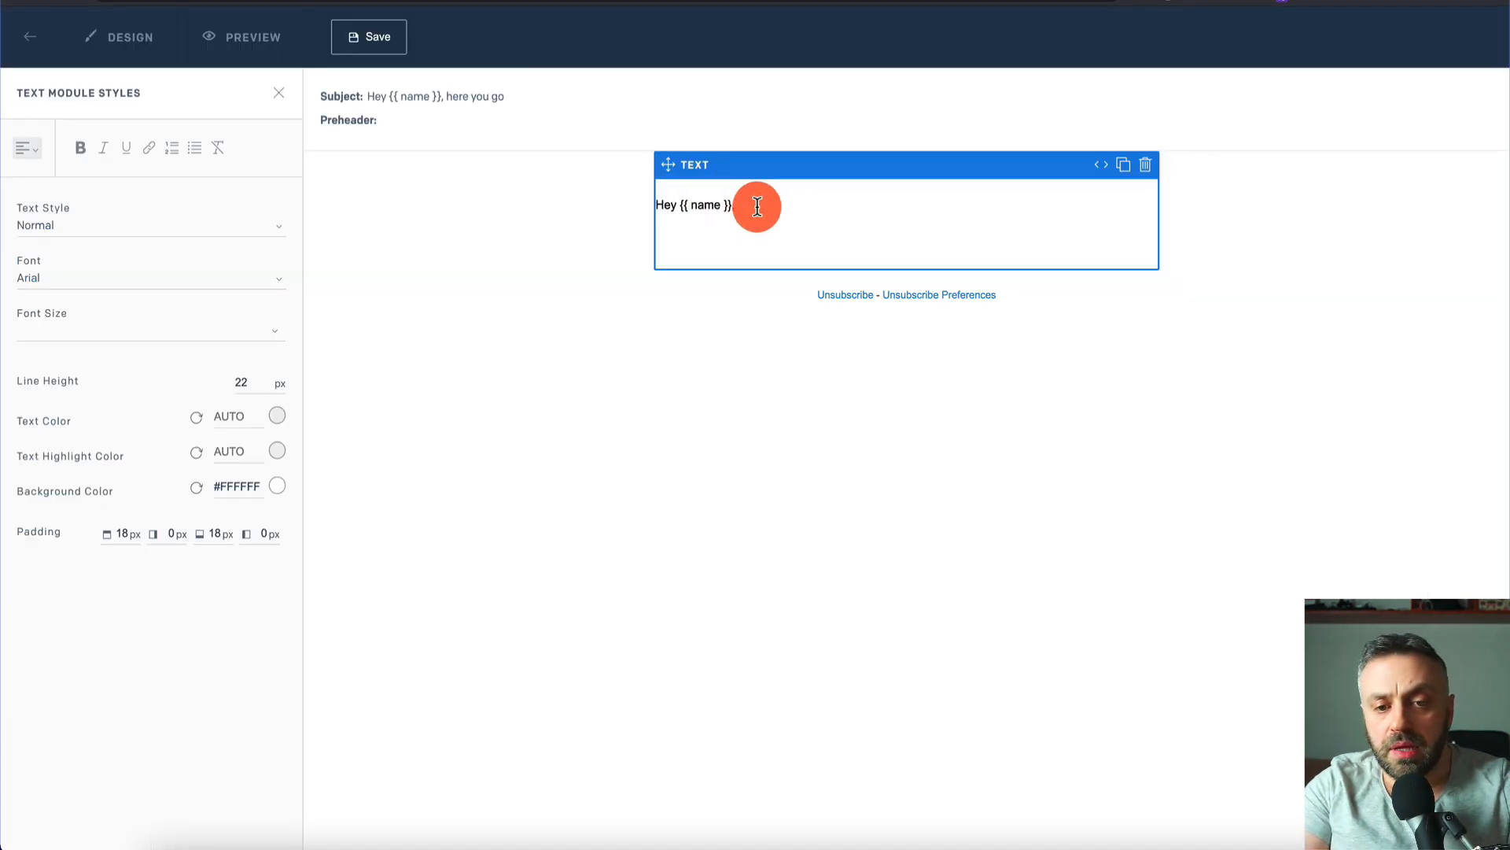
# - Drop {{ name }} from the greeting, then add the line 'Here's your daily tip to lose weight and/or build muscle:' and {{ tip }}
pyautogui.press('BackSpace')
pyautogui.press('BackSpace')
pyautogui.press('BackSpace')
pyautogui.press('BackSpace')
pyautogui.press('BackSpace')
pyautogui.press('BackSpace')
pyautogui.press('BackSpace')
pyautogui.press('BackSpace')
pyautogui.press('BackSpace')
pyautogui.press('BackSpace')
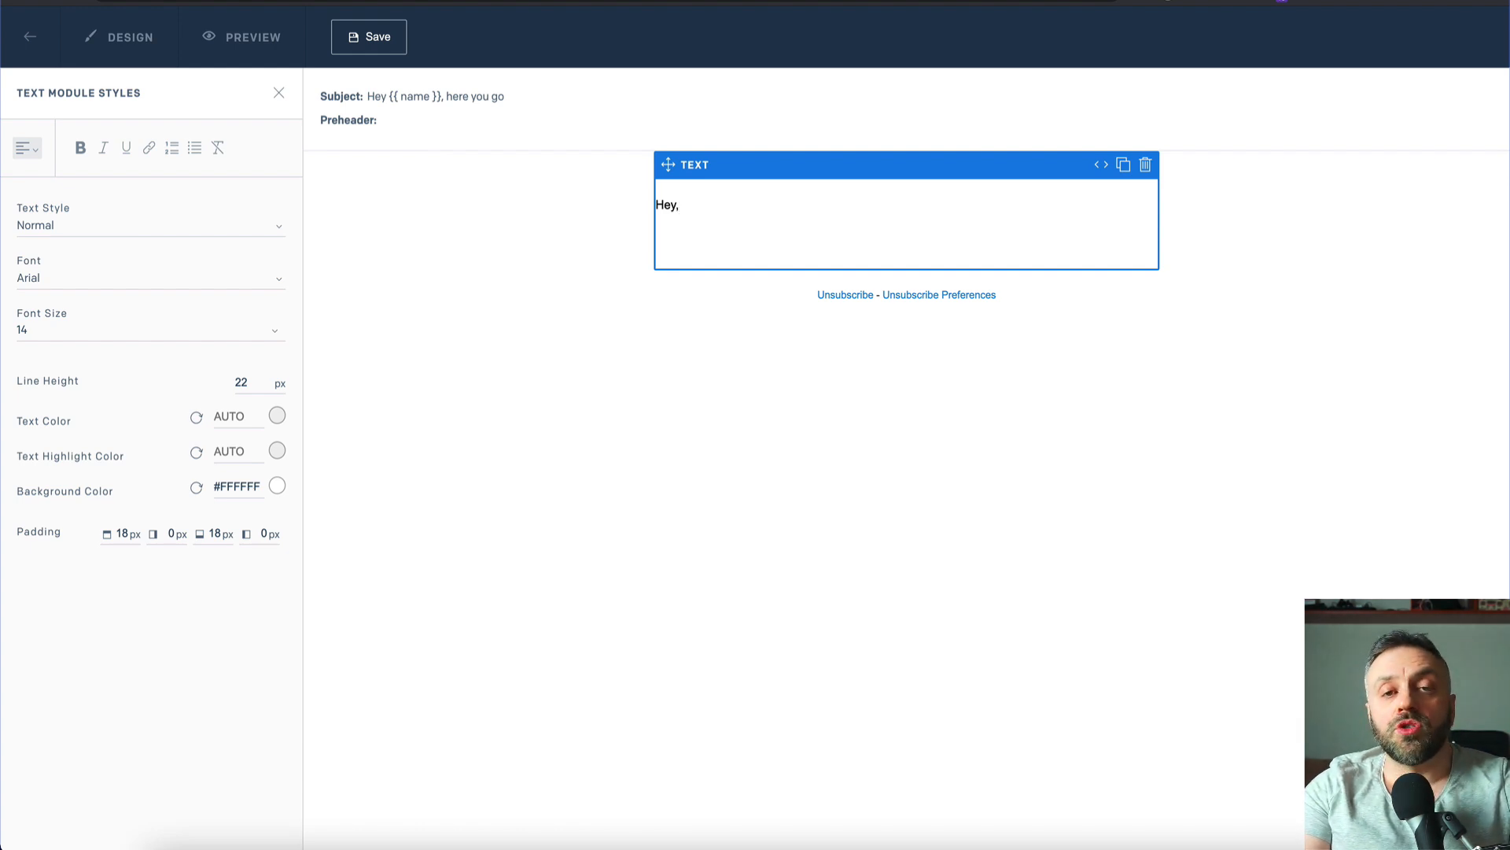
pyautogui.press('Return')
pyautogui.press('Return')
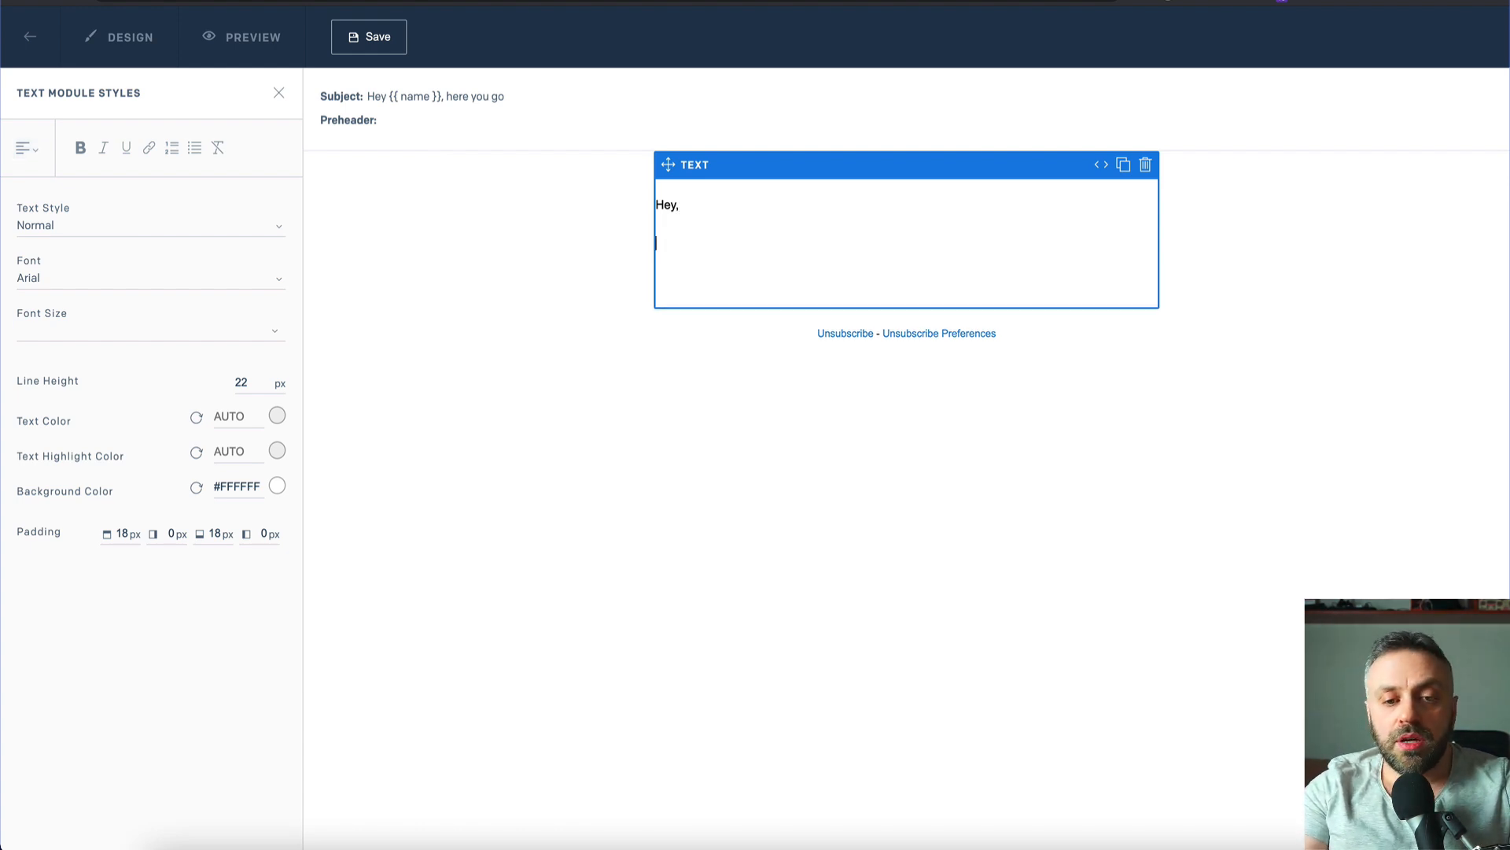
pyautogui.write("Here's your daily tip ")
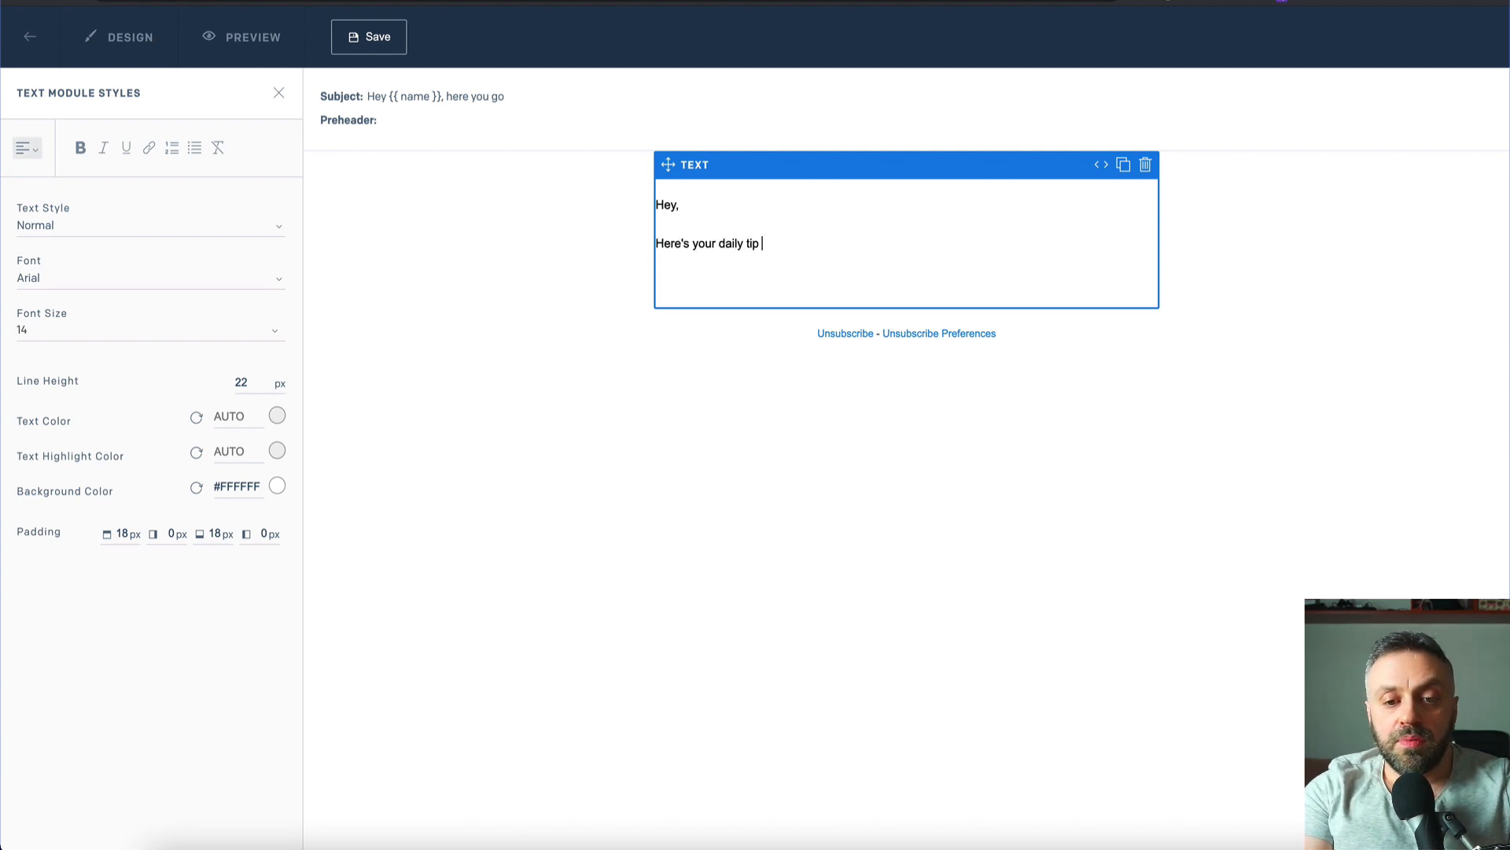
pyautogui.write('to lose weight and/or build muscle:')
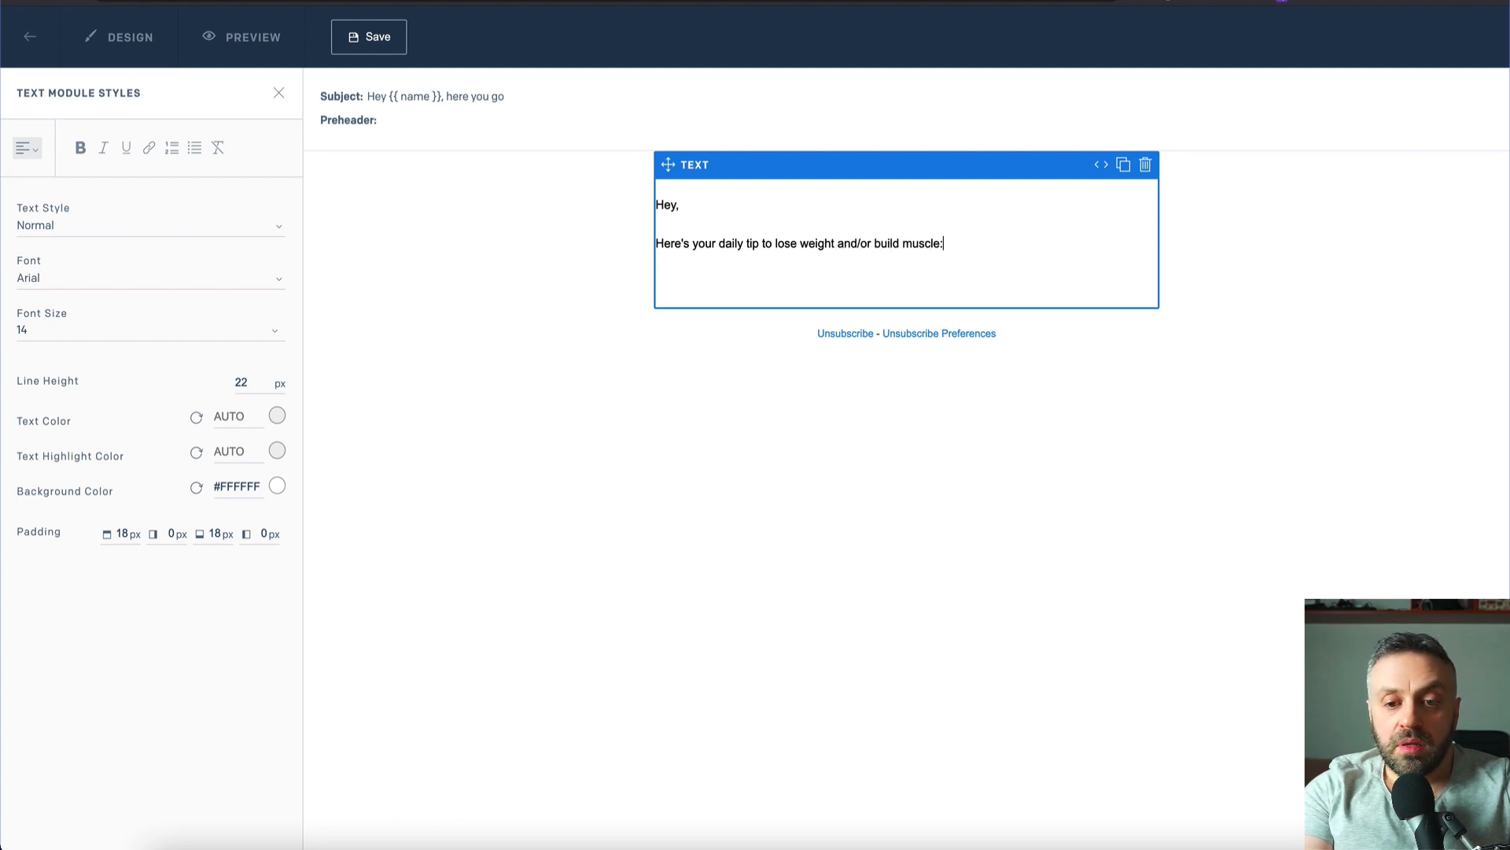
pyautogui.press('Return')
pyautogui.write('{{ tip }}')
pyautogui.press('Return')
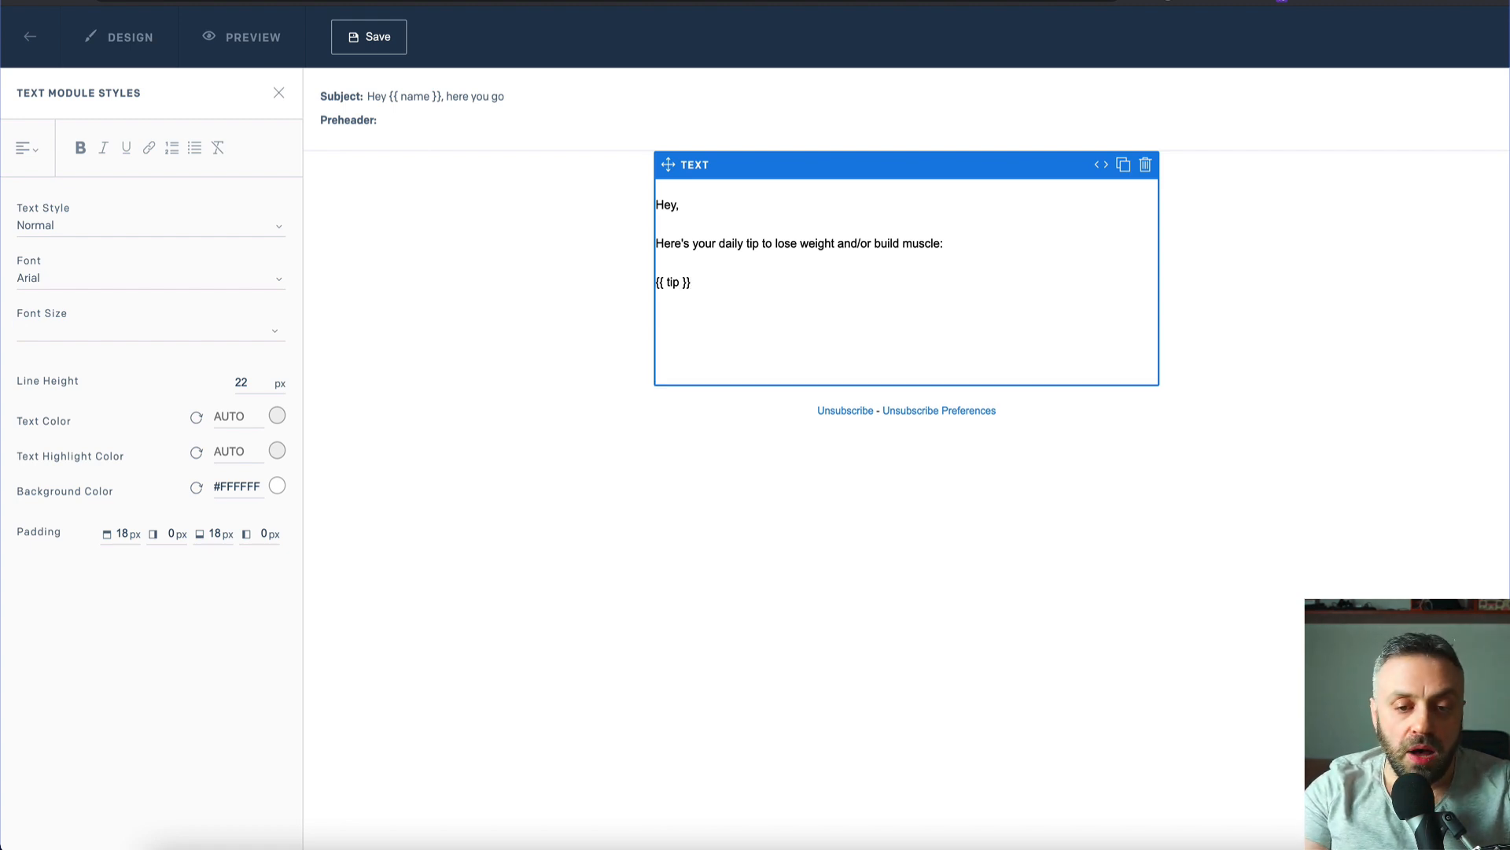
# - Add a sponsor line ending 'Check it out here [AFF LINK]' above the Hey greeting
pyautogui.press('Return')
pyautogui.press('Return')
pyautogui.press('Return')
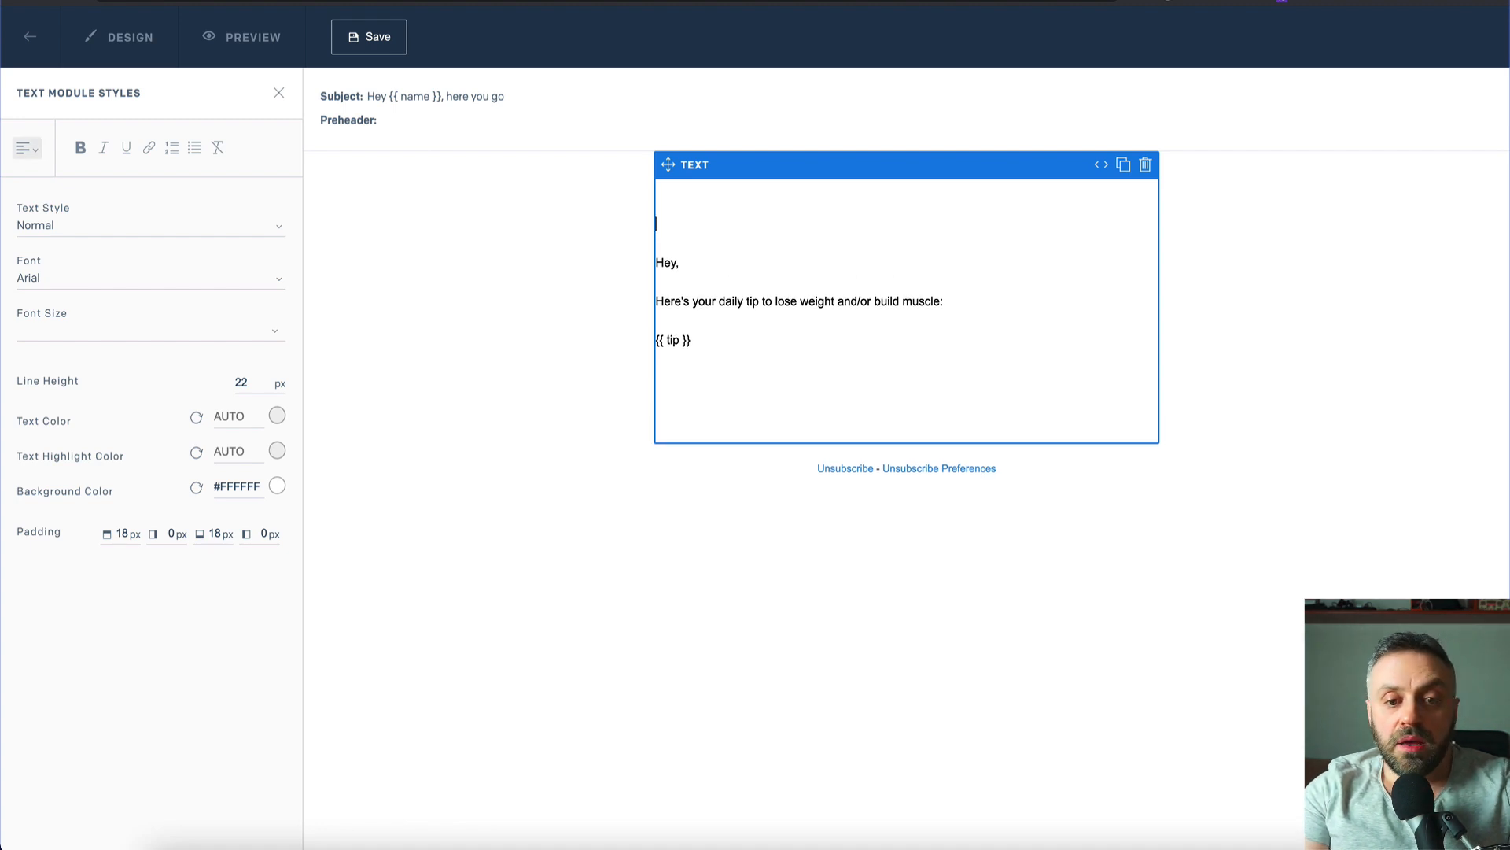
pyautogui.press('BackSpace')
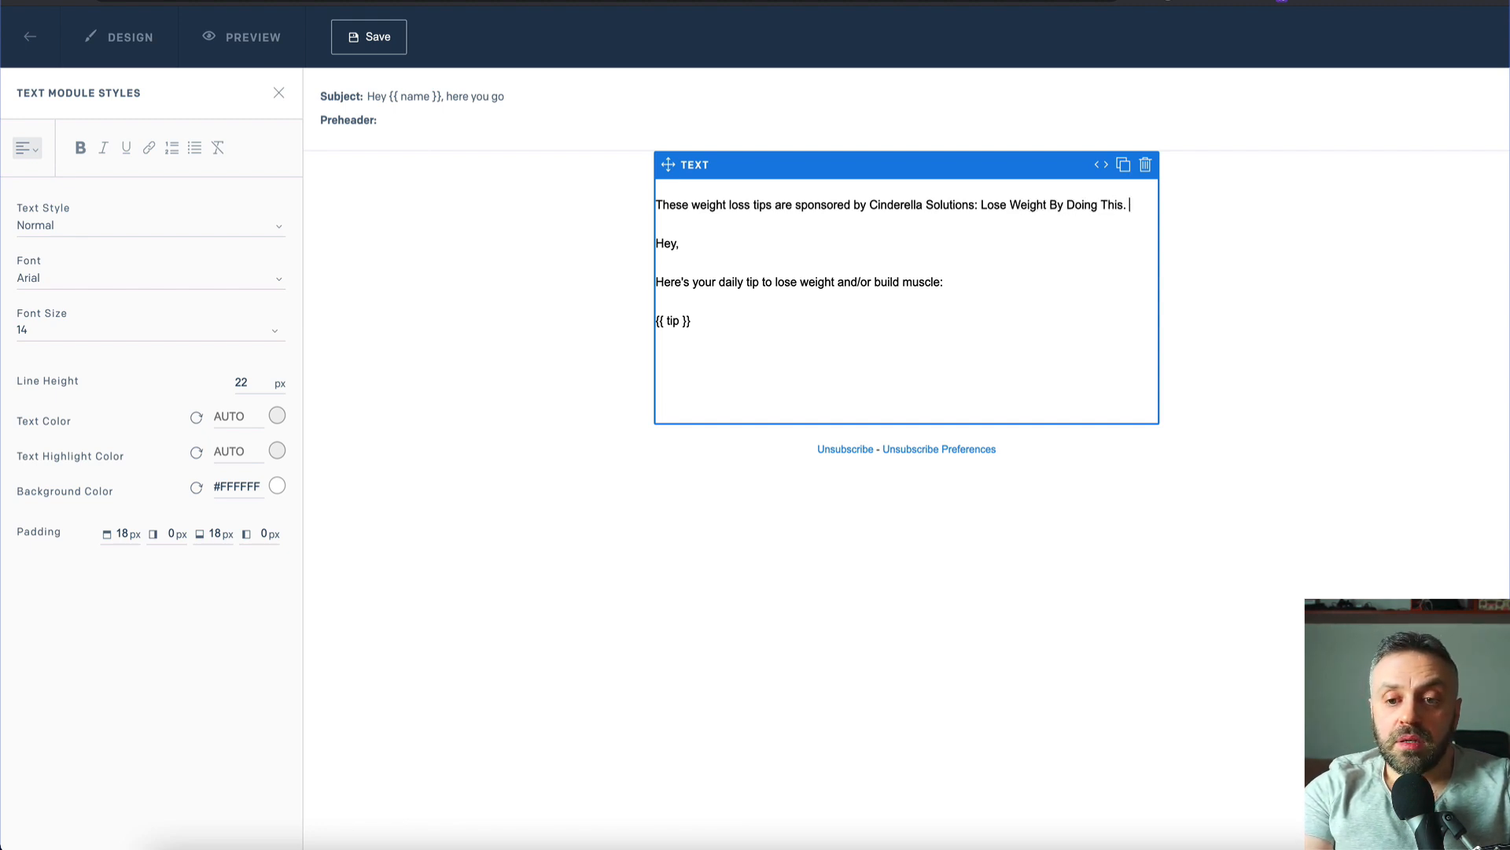
pyautogui.write('eck it out here [AFF LINK')
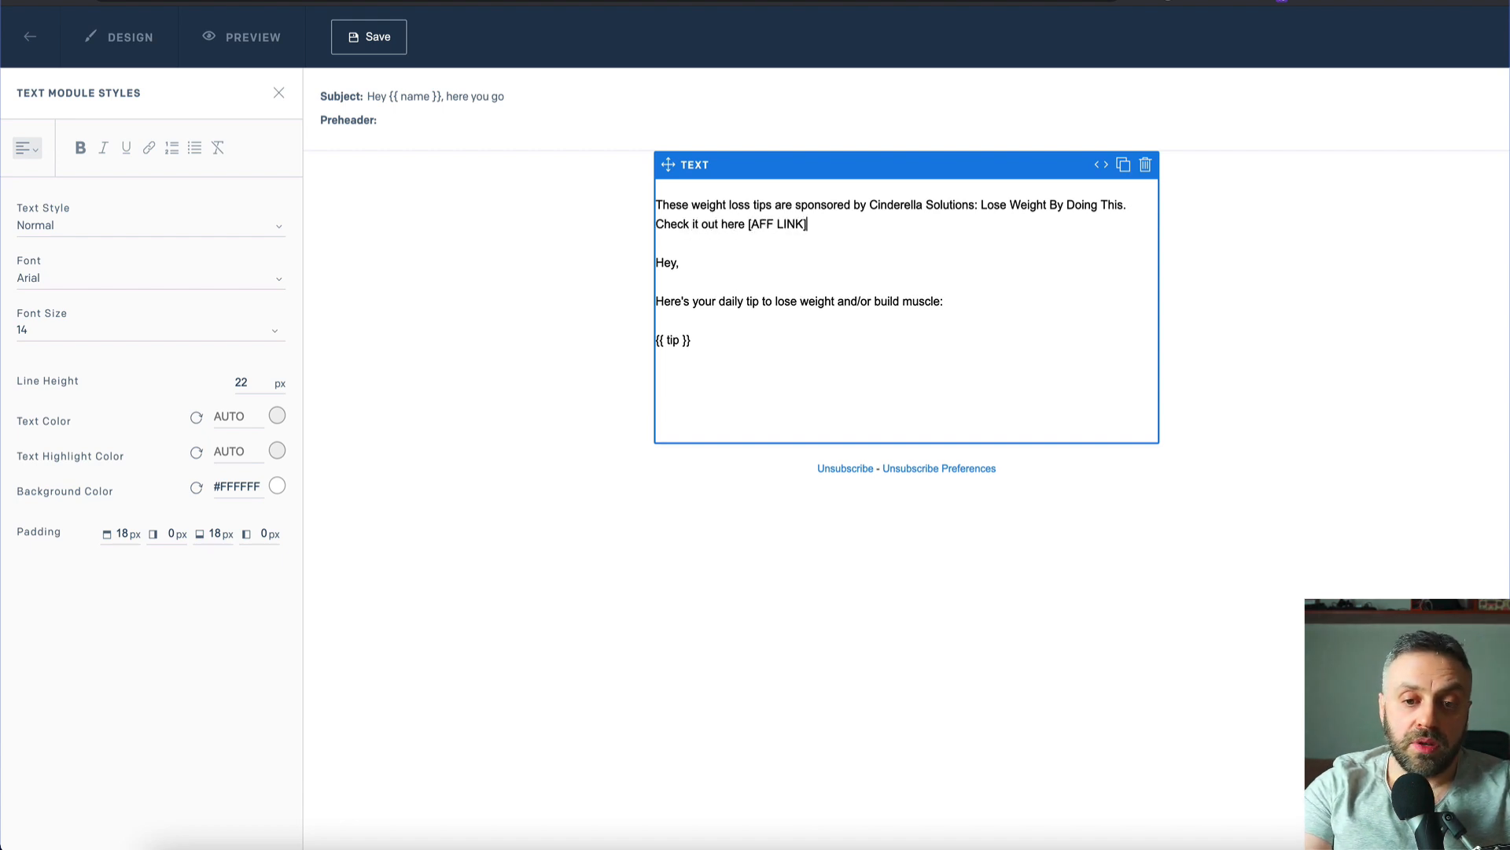
pyautogui.hotkey('shift', 'Up')
# - Make the sponsor paragraph bold and italic
pyautogui.hotkey('shift', 'Home')
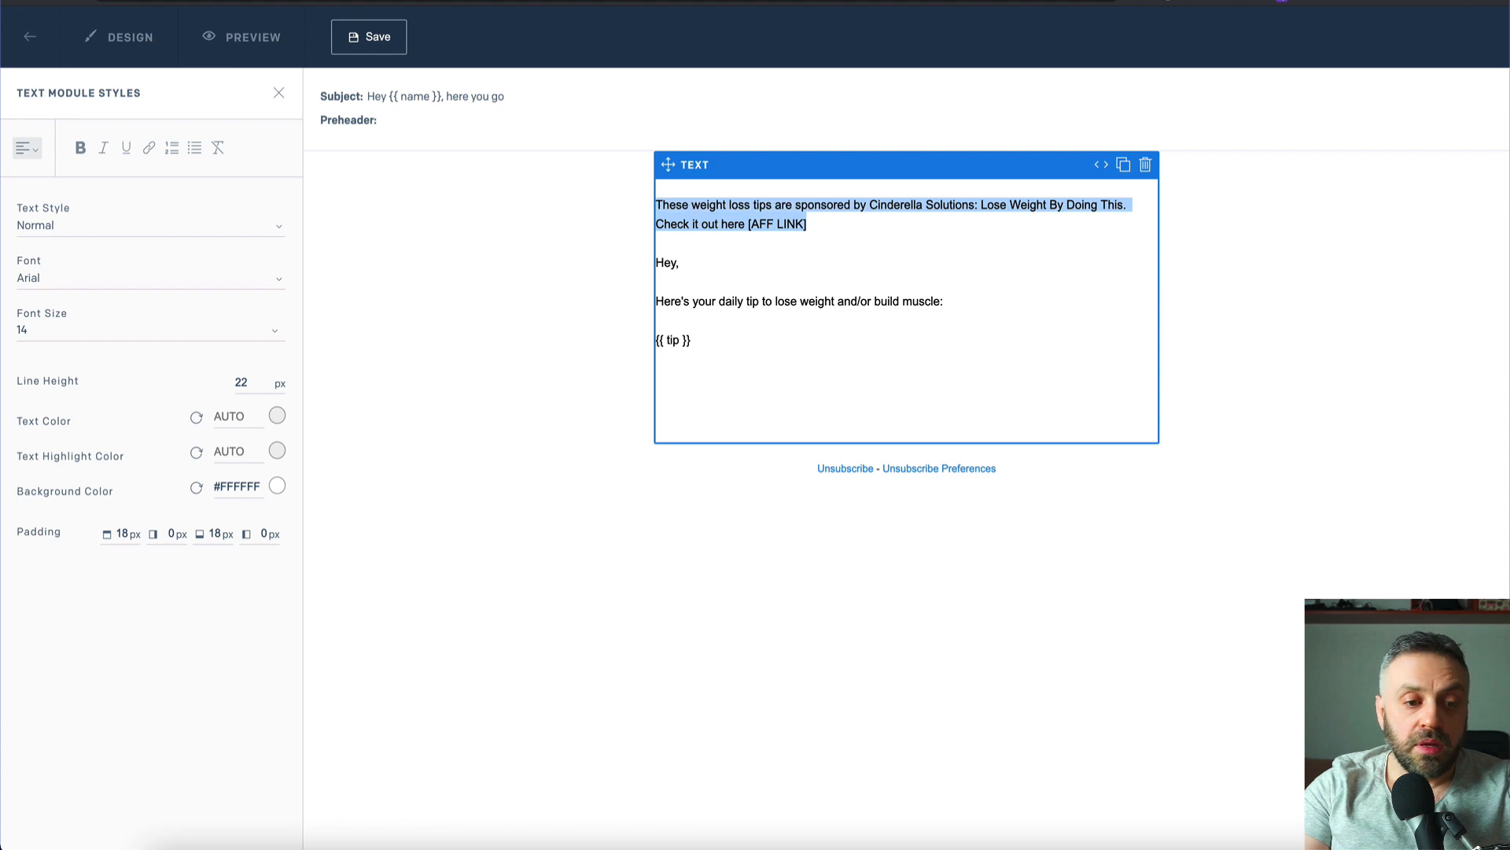
pyautogui.click(114, 150)
pyautogui.click(81, 148)
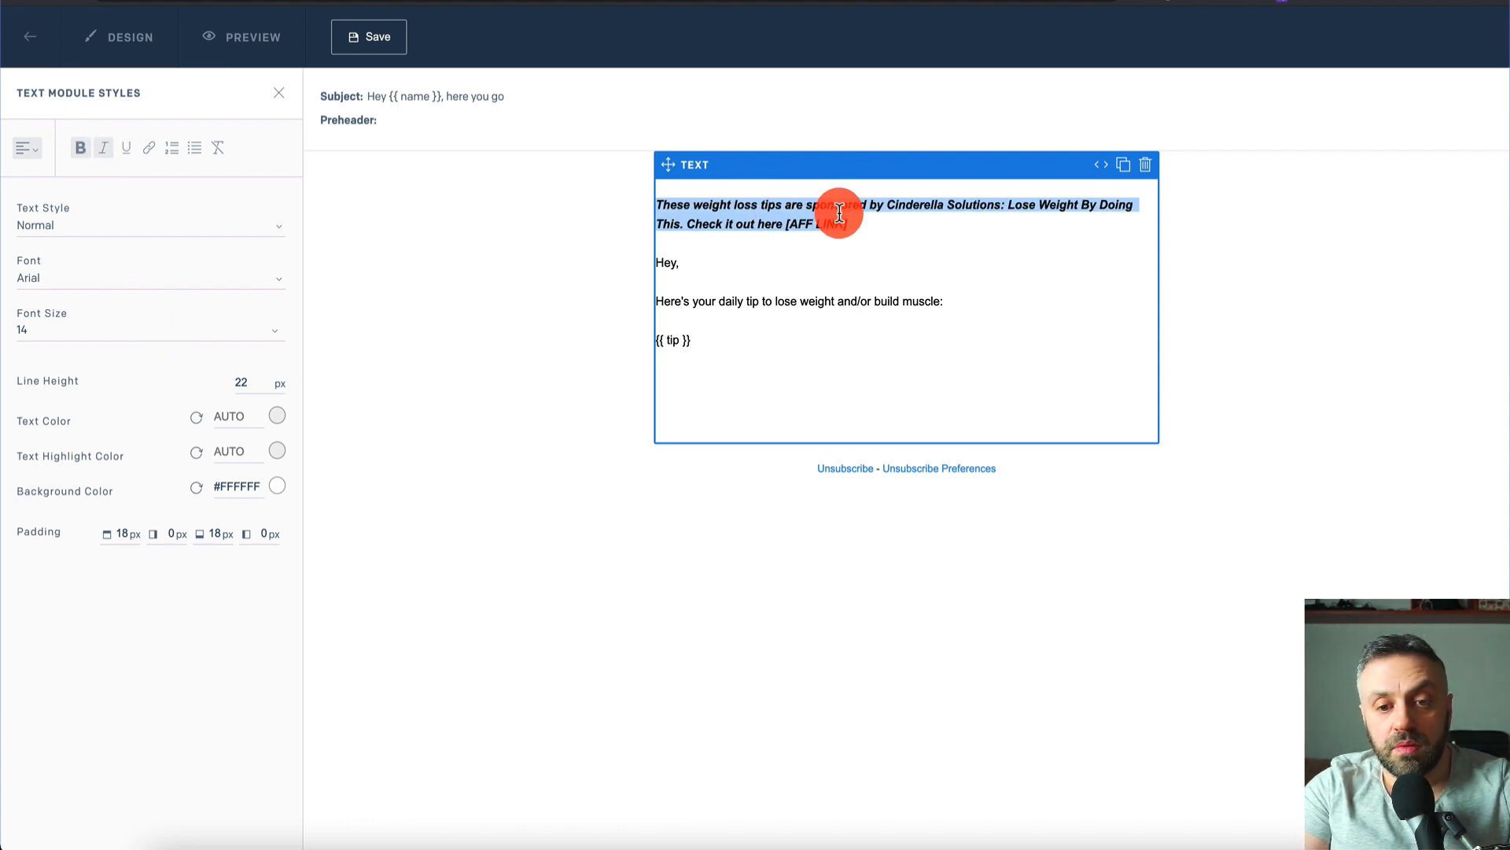
pyautogui.click(885, 221)
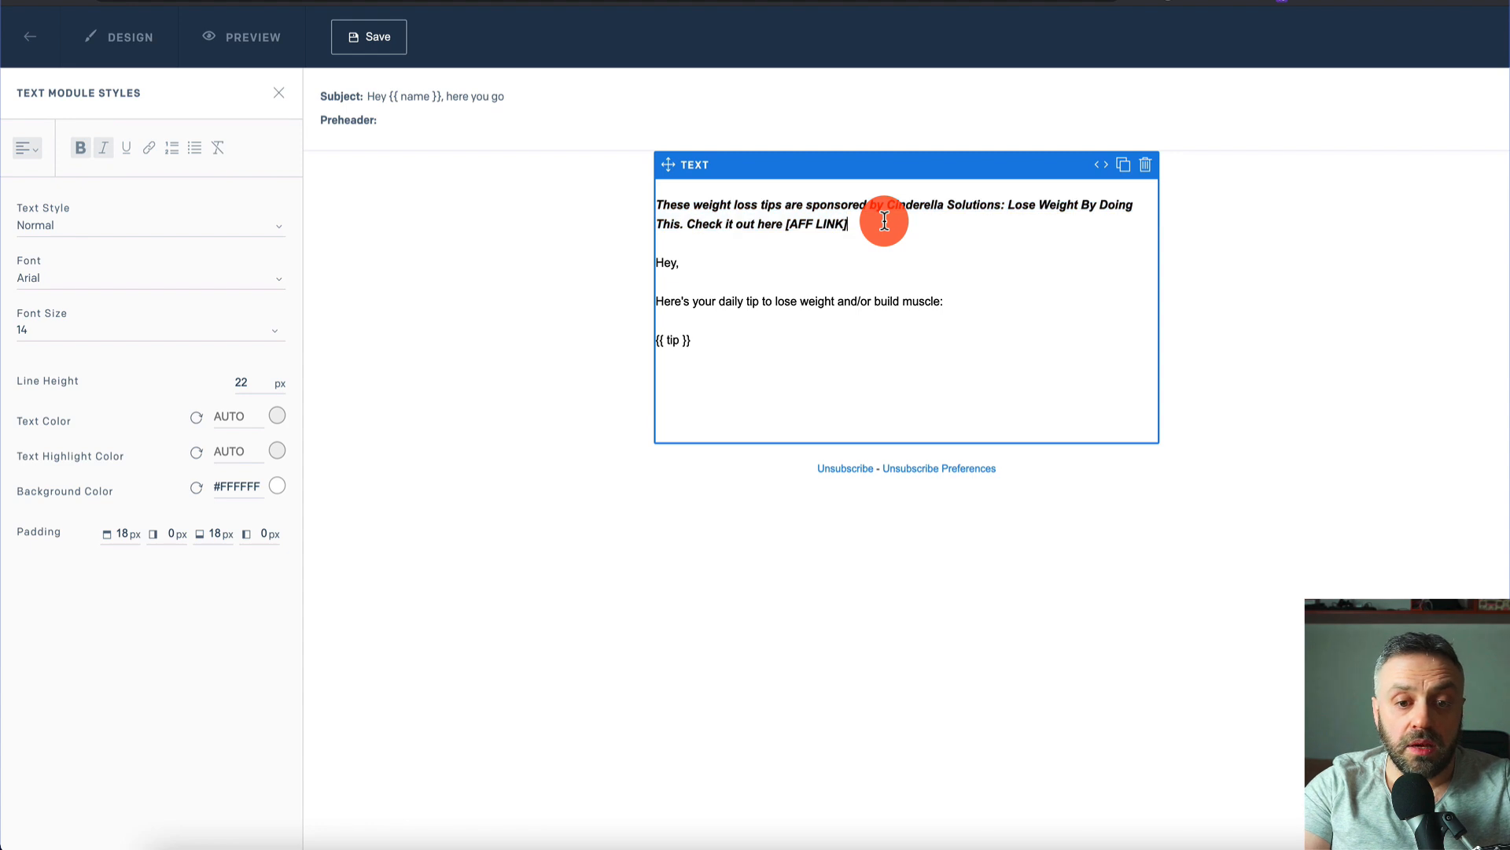
# - Add a 'Best,' sign-off with the sender's name below the tip and save the template
pyautogui.click(709, 262)
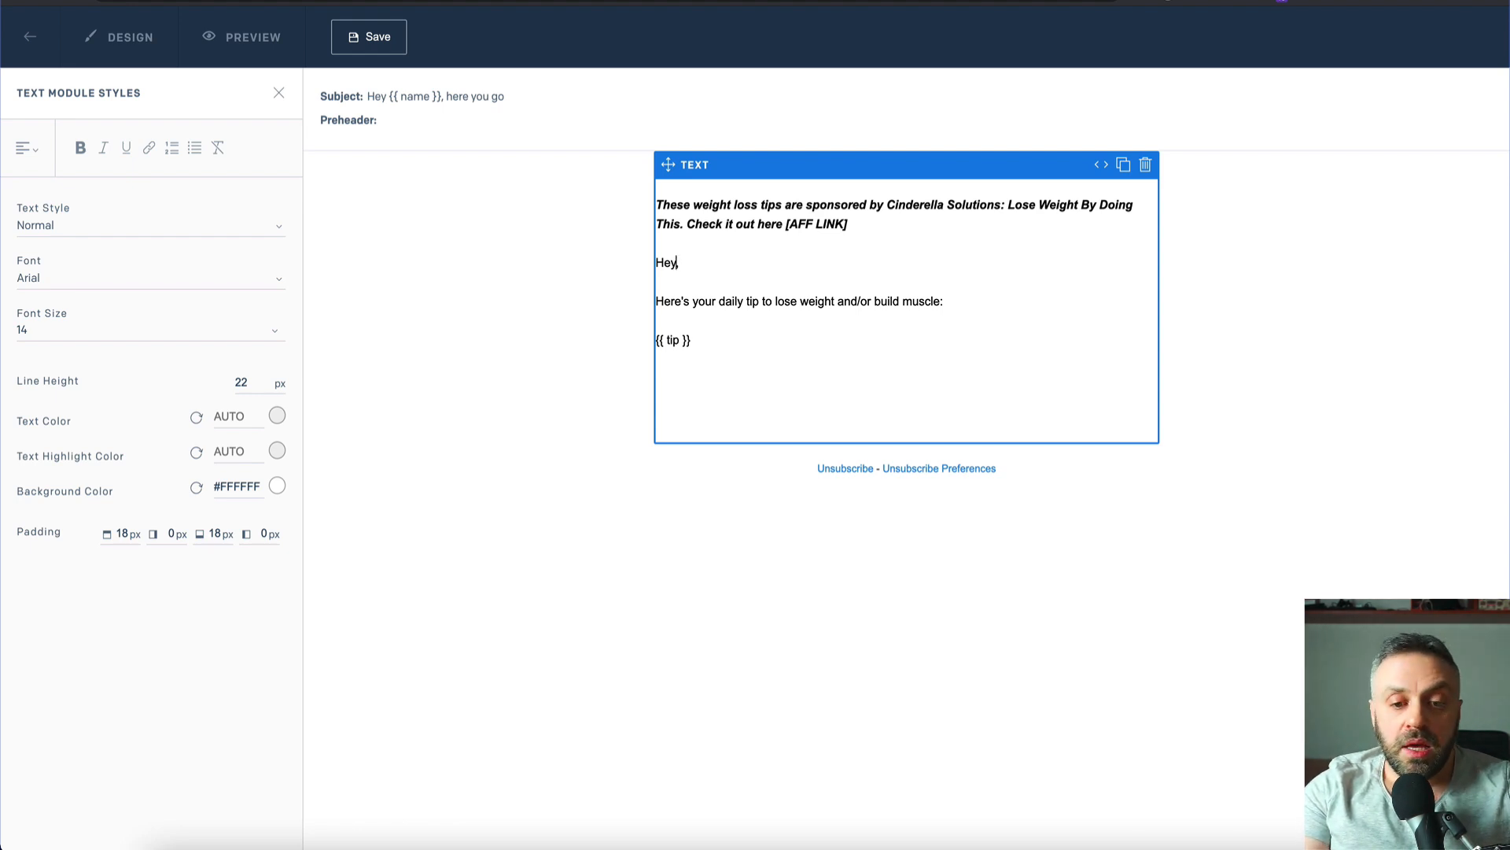
pyautogui.press('Down')
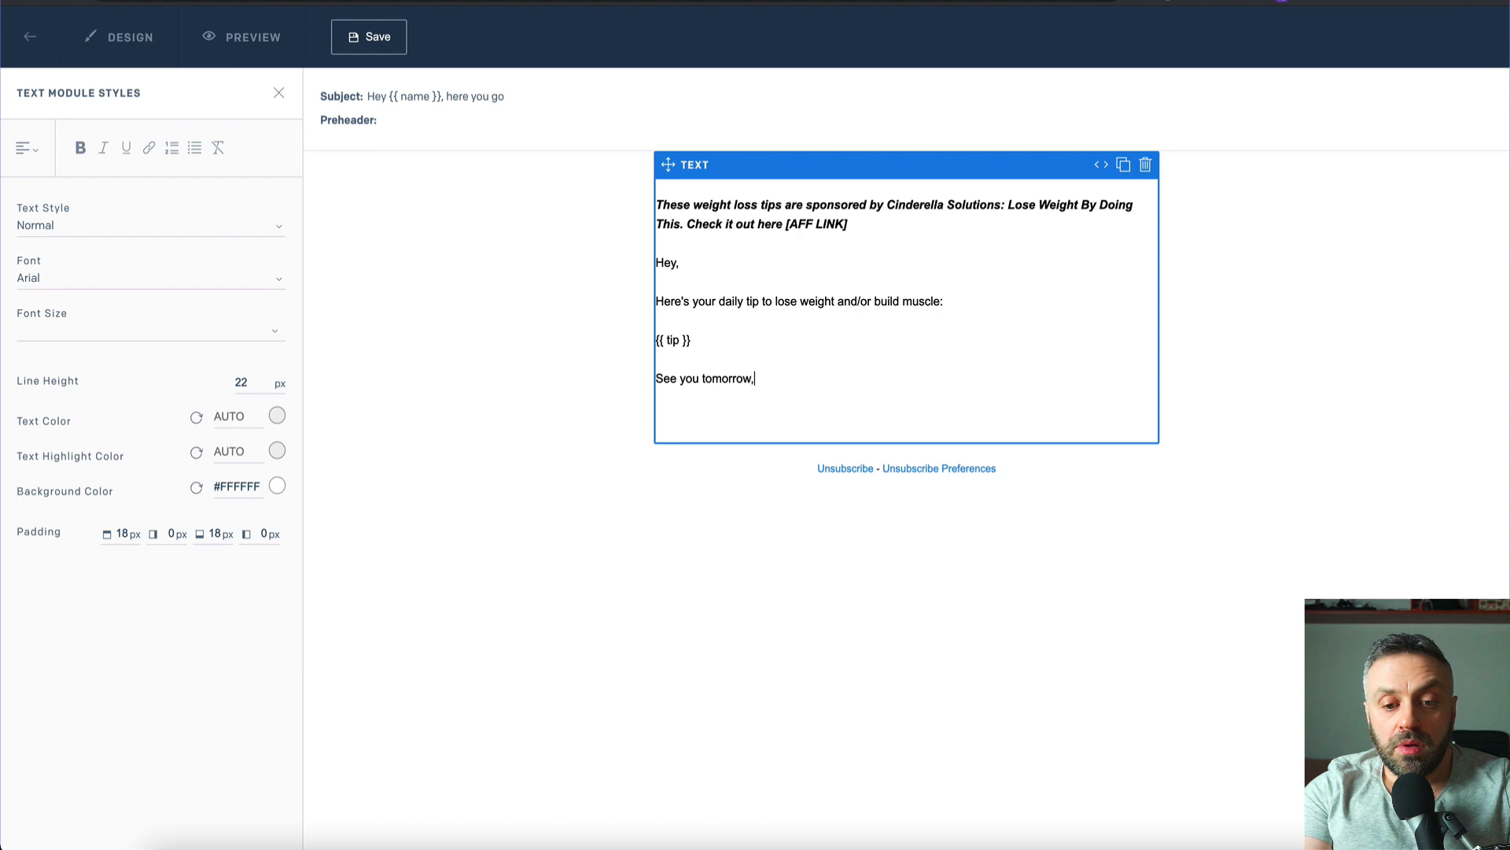
pyautogui.press('Return')
pyautogui.press('Return')
pyautogui.write('Best,')
pyautogui.press('Return')
pyautogui.write('James')
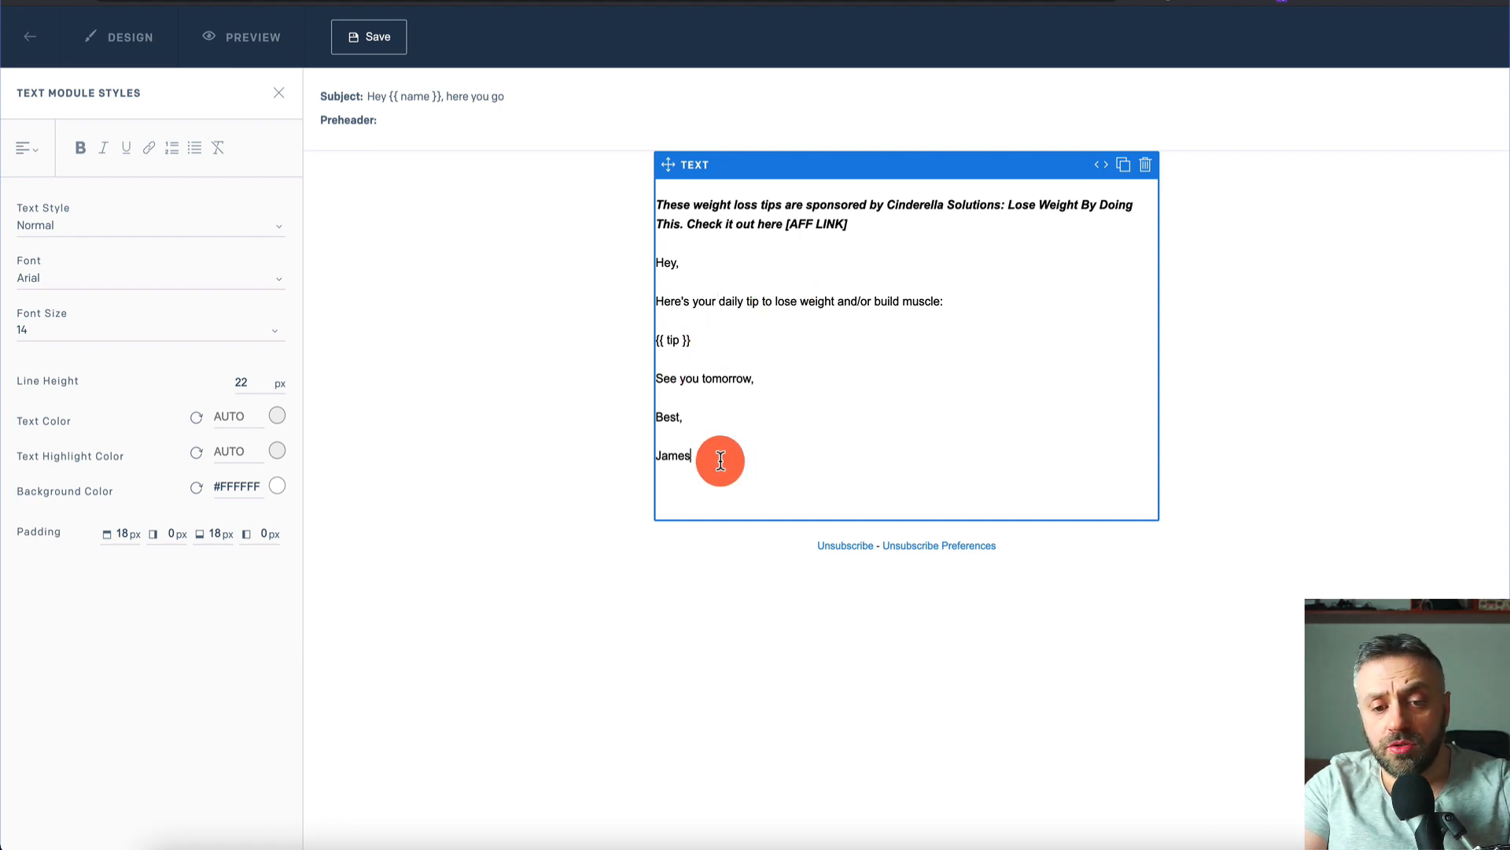
pyautogui.click(389, 49)
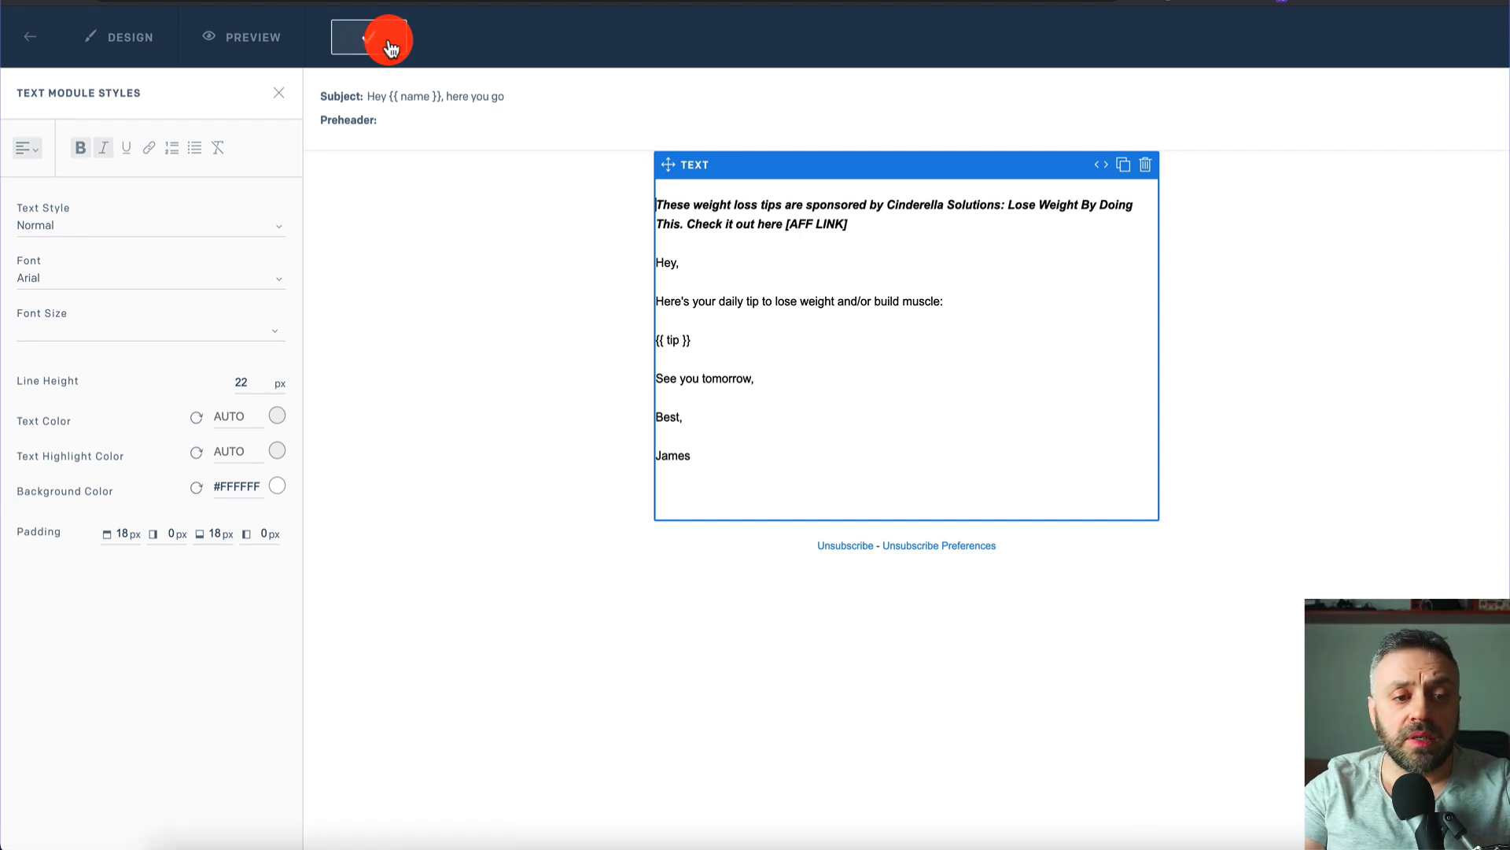
# - Copy the T1 template ID from the Dynamic Templates list and go back to Arengu
pyautogui.click(49, 41)
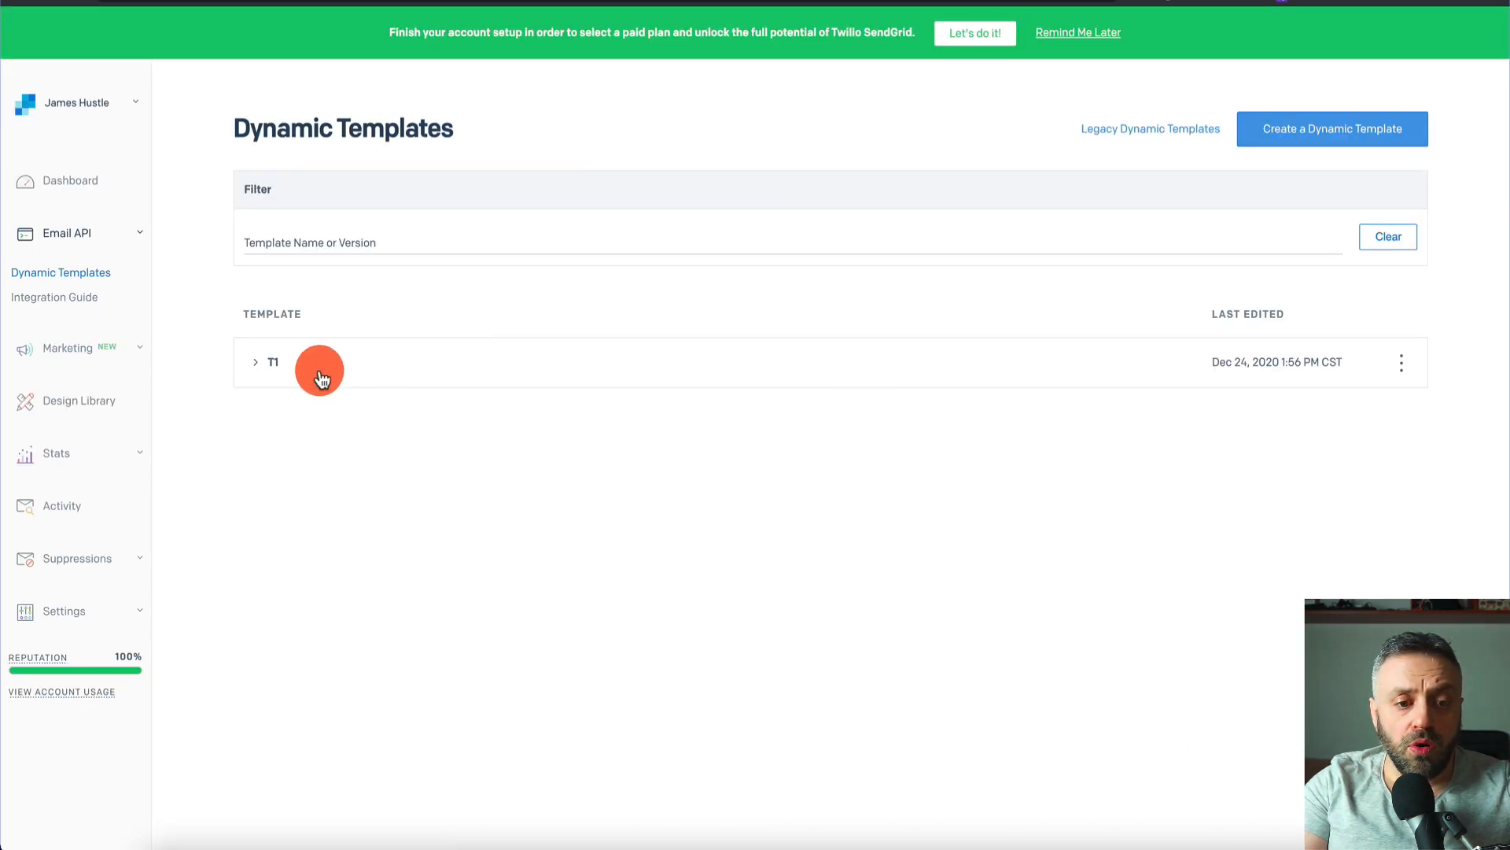
pyautogui.click(260, 368)
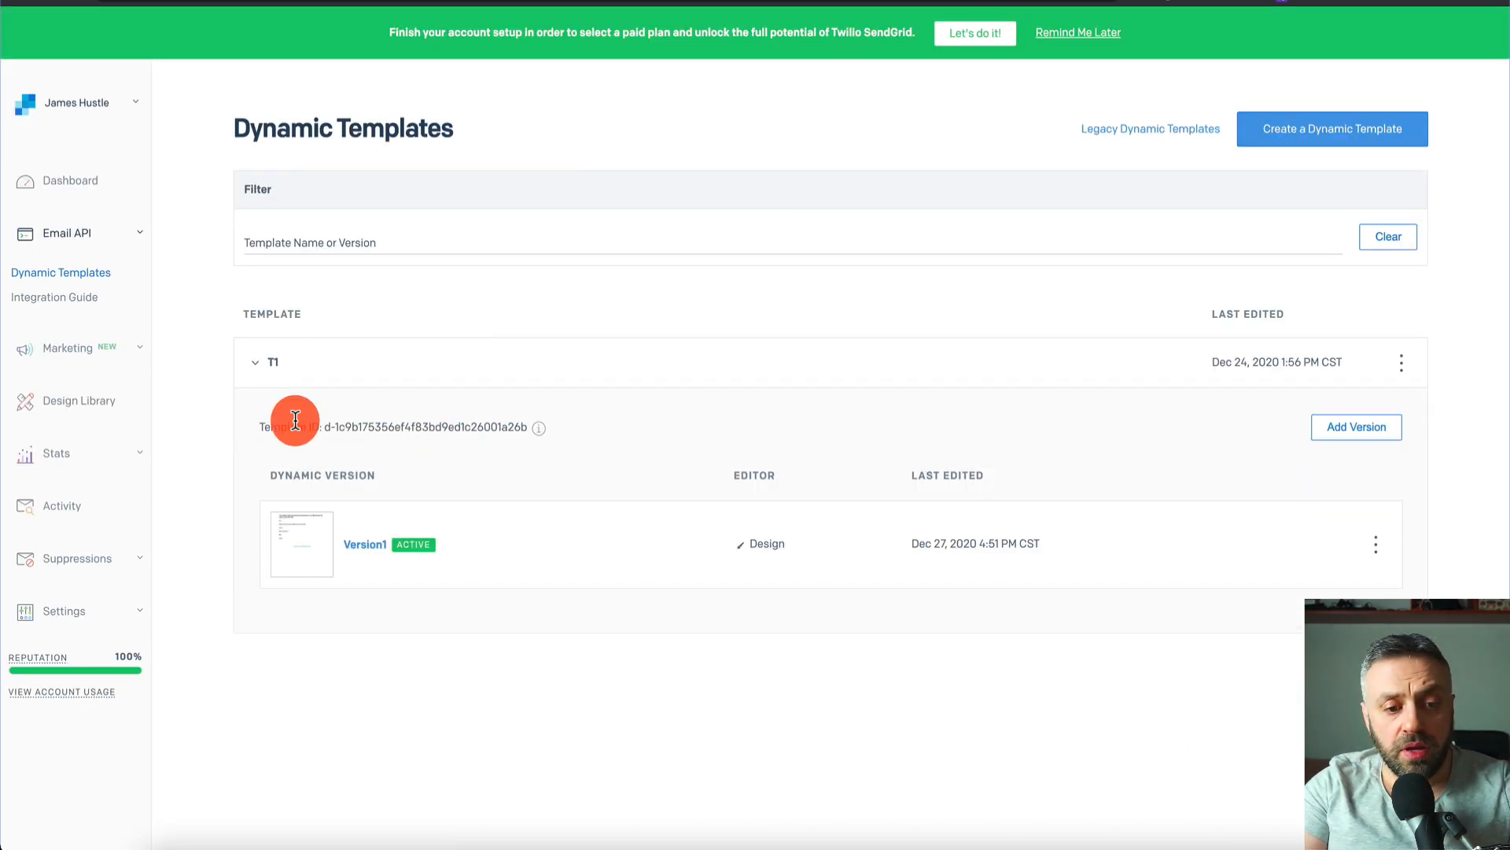
pyautogui.moveTo(325, 426); pyautogui.dragTo(529, 424)
pyautogui.hotkey('ctrl', 'c')
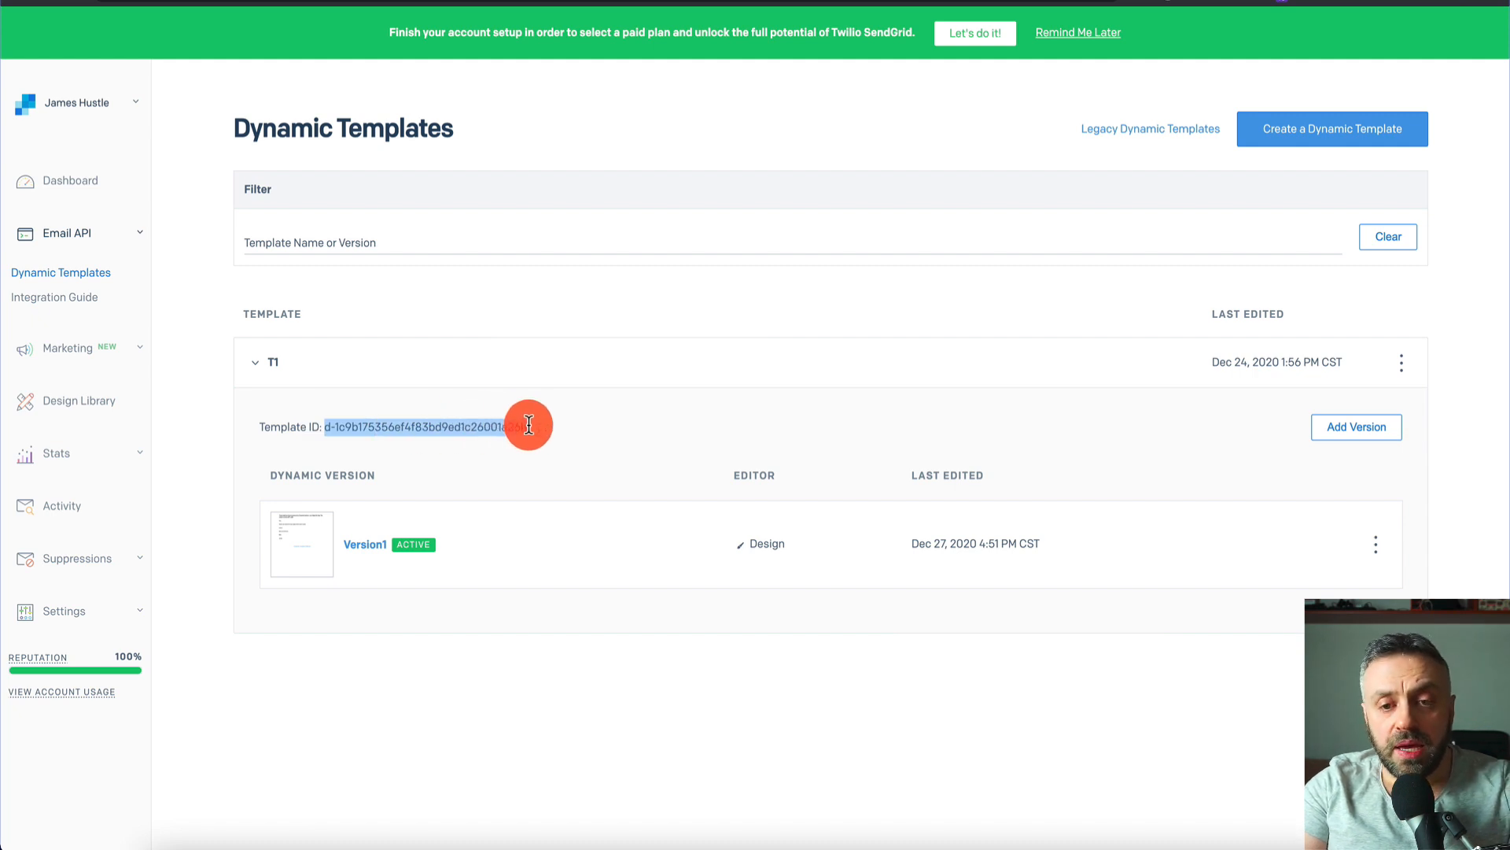
pyautogui.hotkey('ctrl', 'shift', 'Tab')
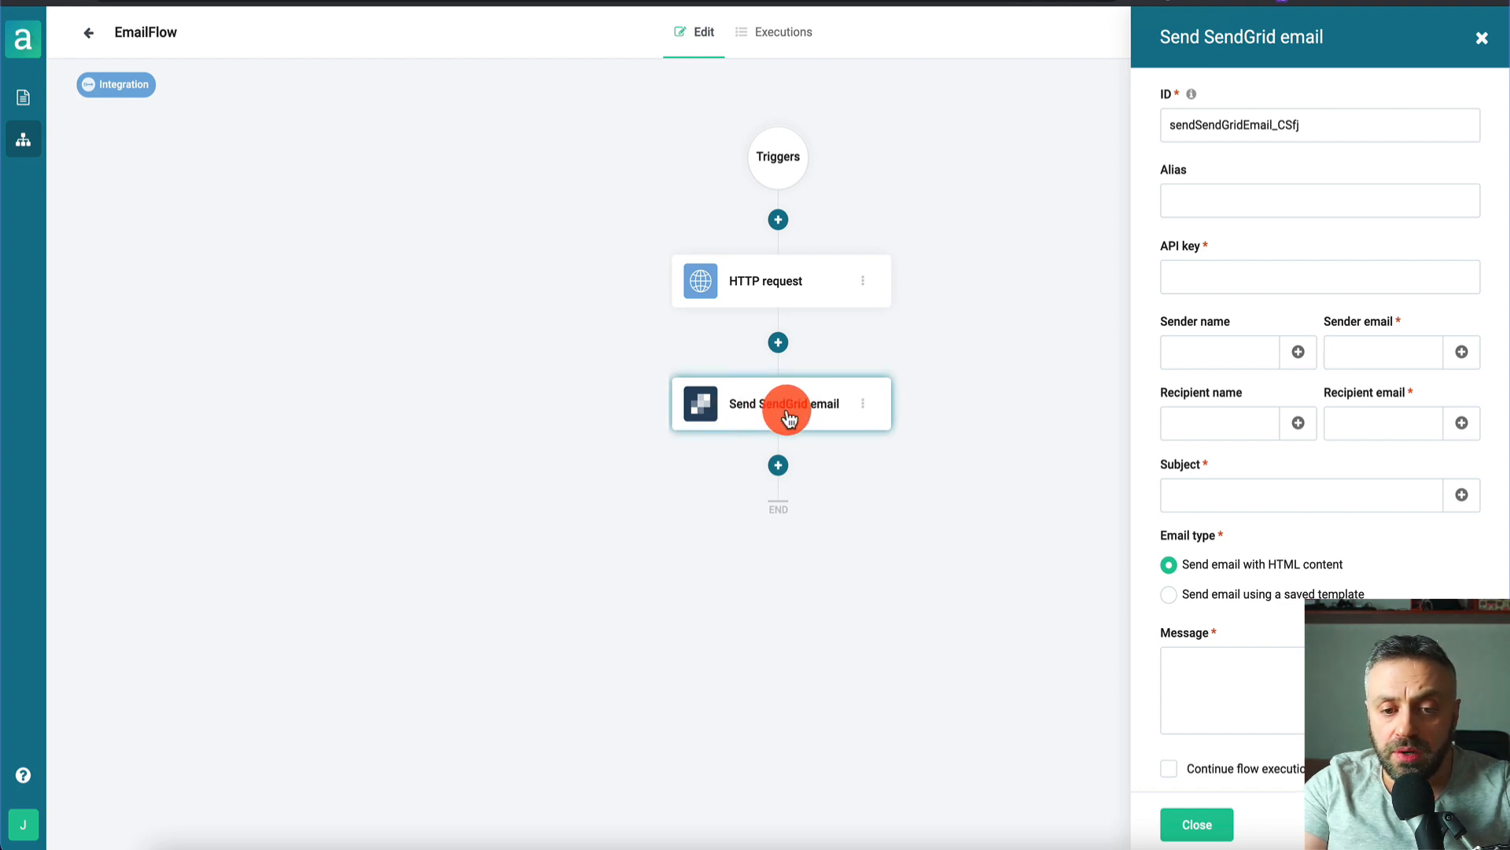
# - Switch the Send SendGrid email step to 'Send email using a saved template' with T1's ID pasted
pyautogui.scroll(-1, 1221, 500)
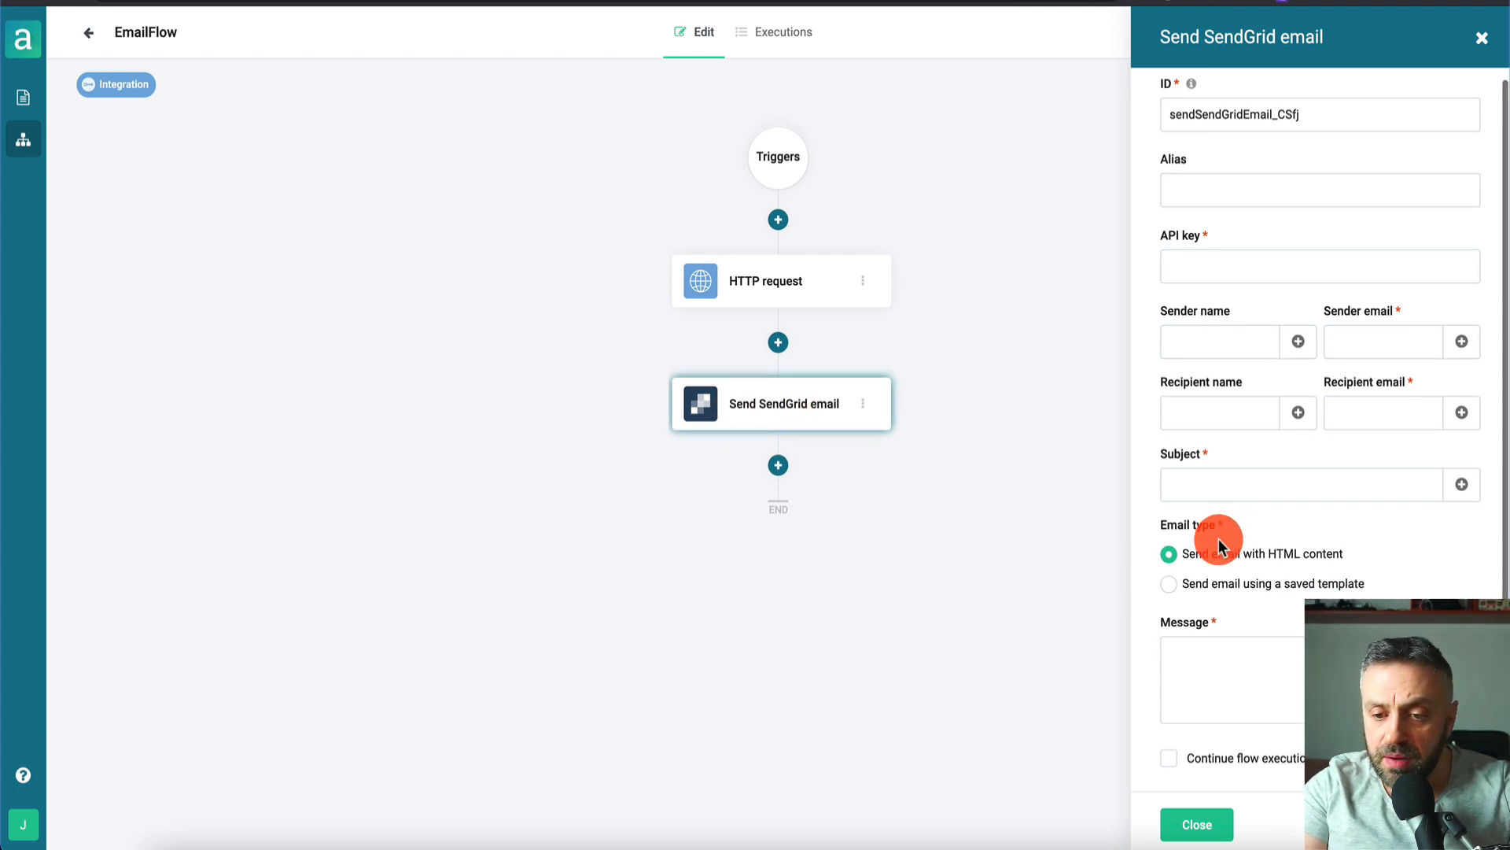
pyautogui.click(1176, 595)
pyautogui.click(1250, 659)
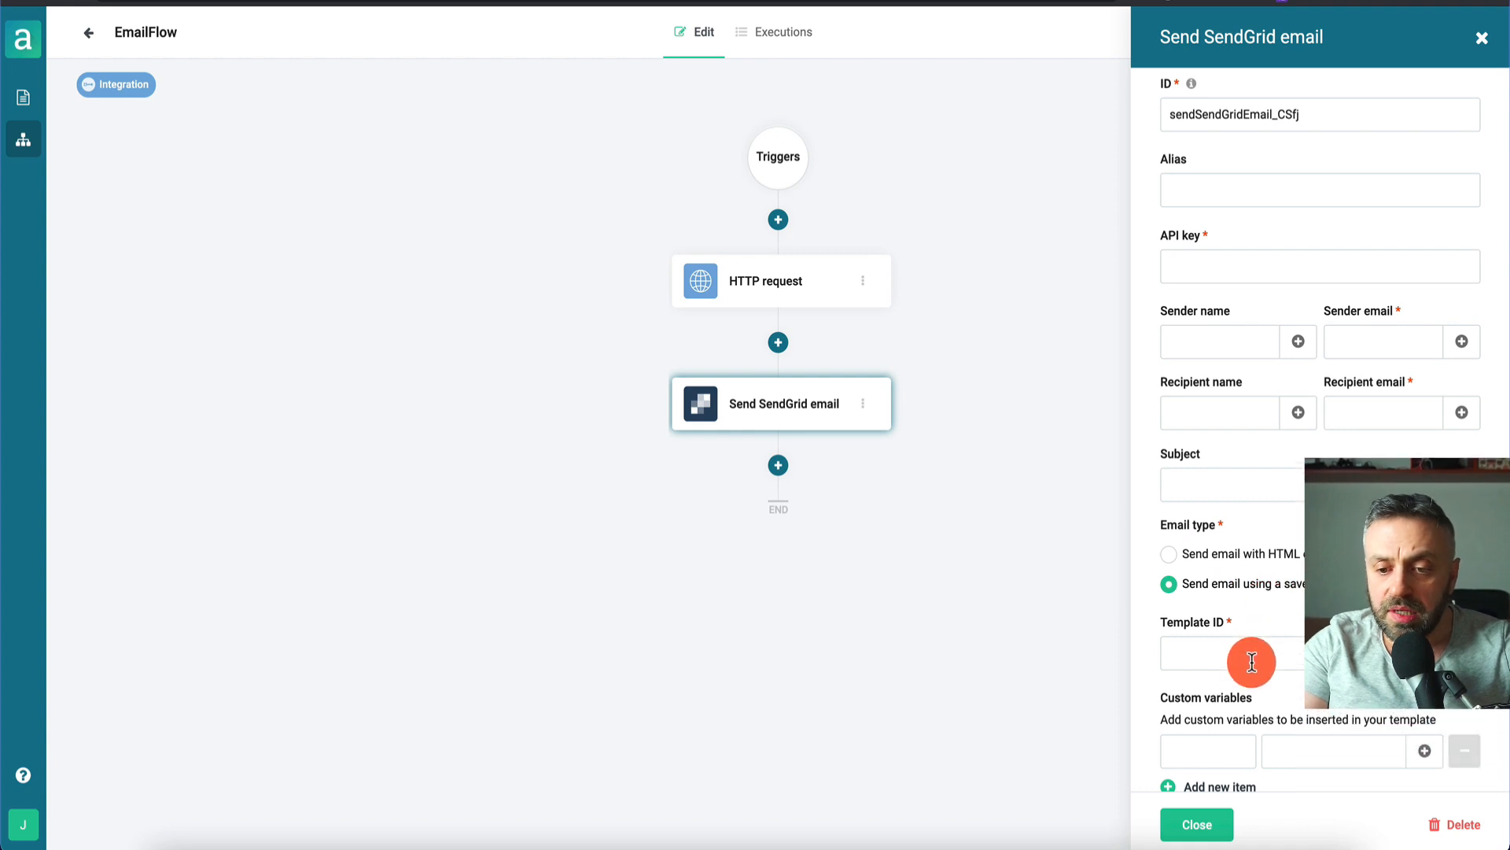
pyautogui.hotkey('ctrl', 'v')
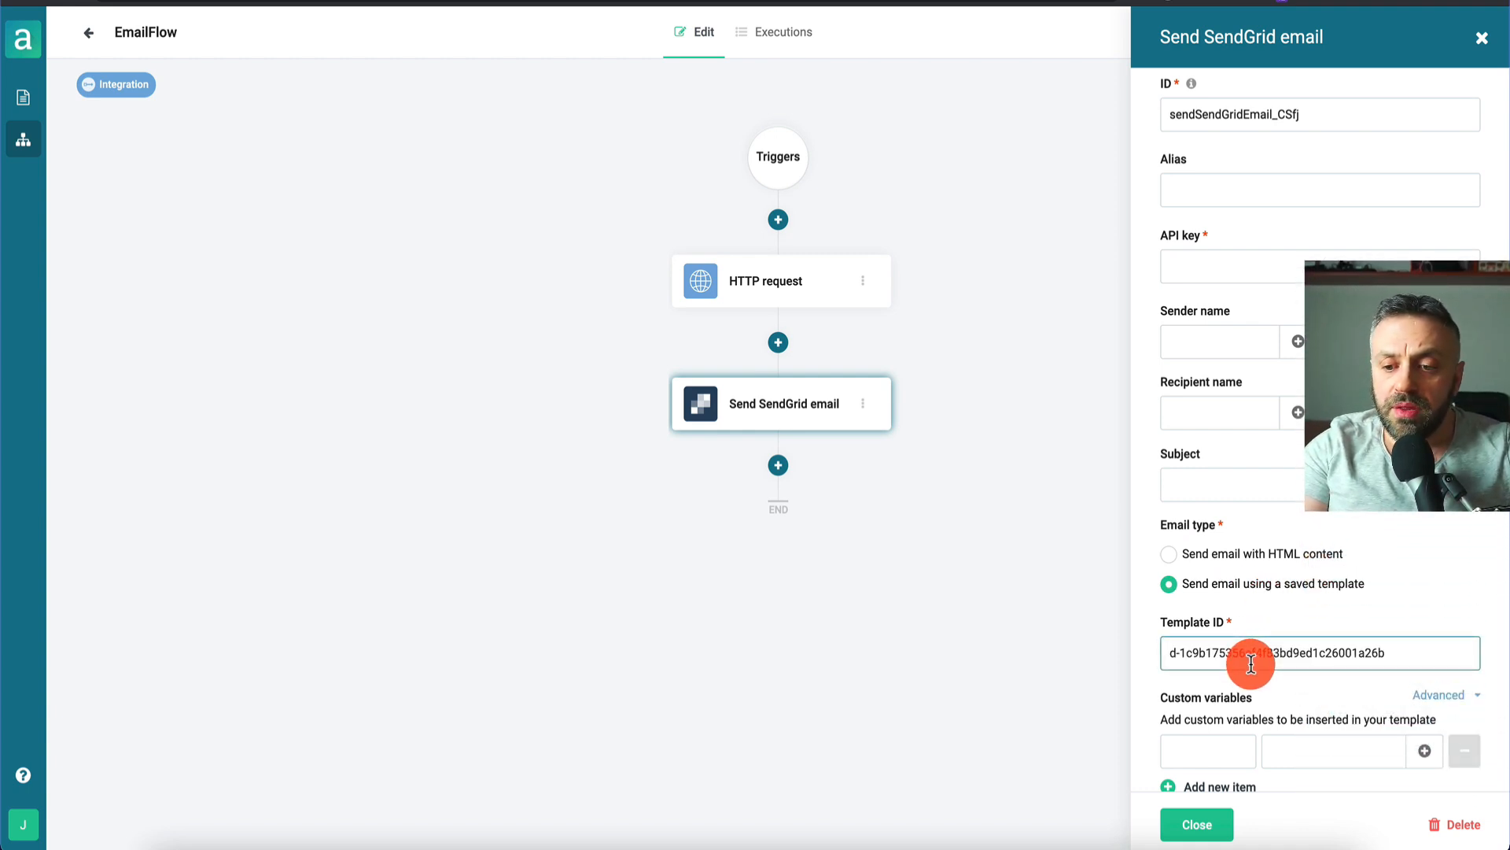
pyautogui.click(1220, 265)
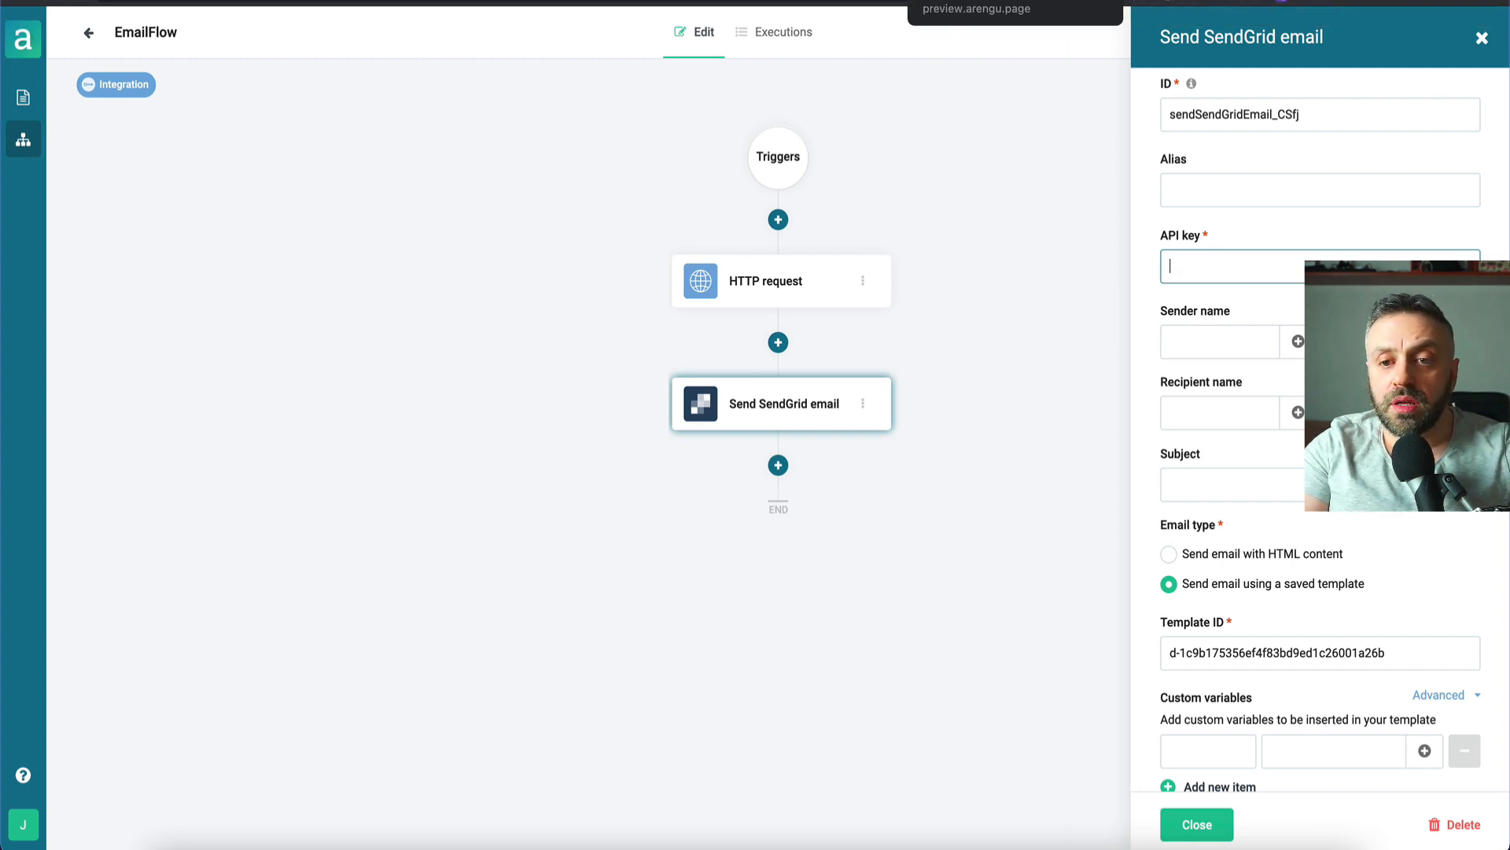
pyautogui.click(869, 2)
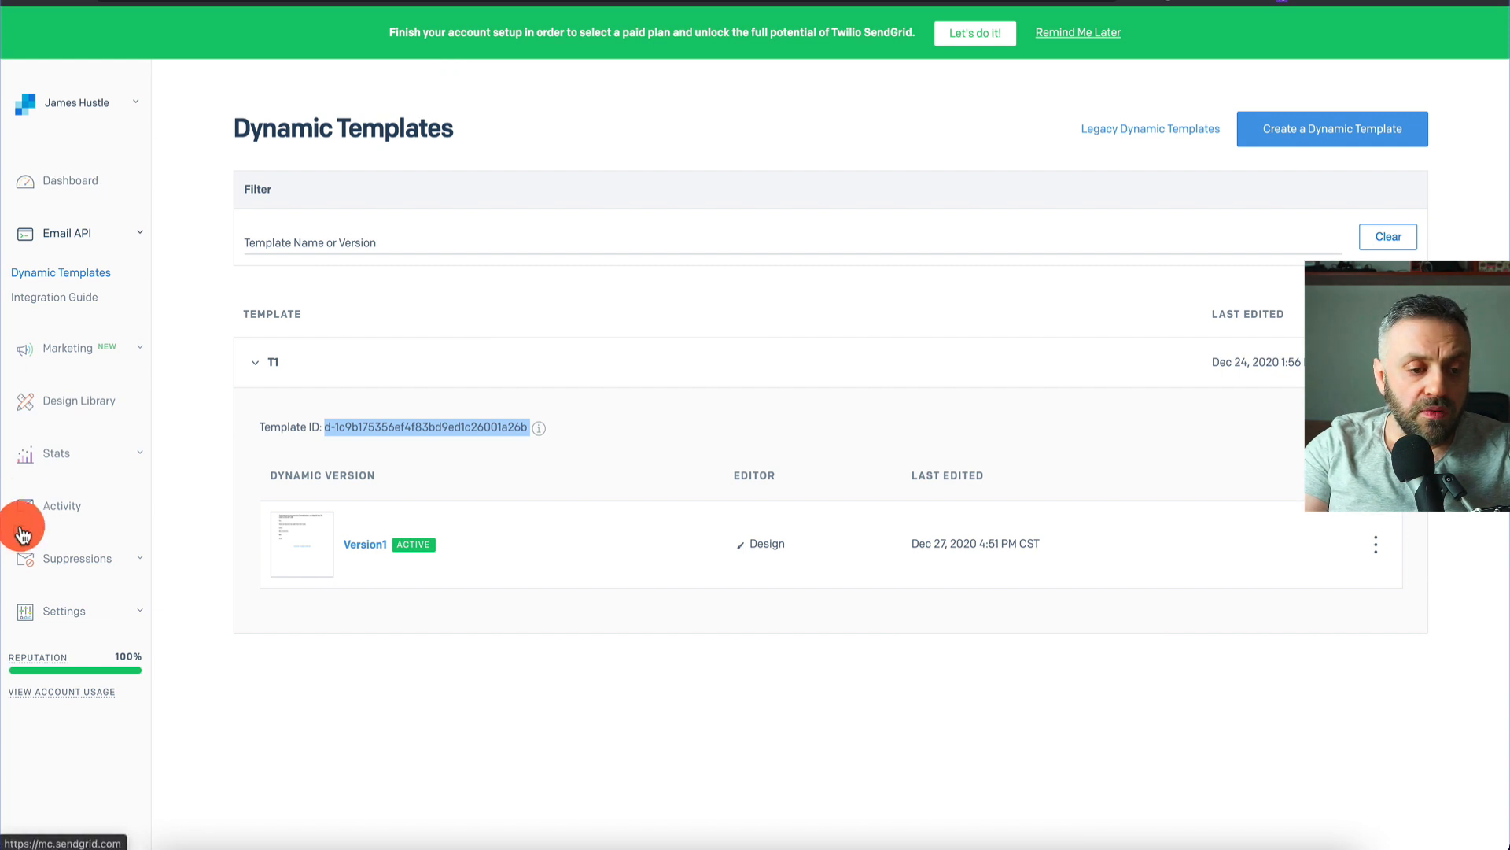
# - From Settings > API Keys, create a Full Access key named API1 and copy it
pyautogui.click(72, 612)
pyautogui.click(34, 638)
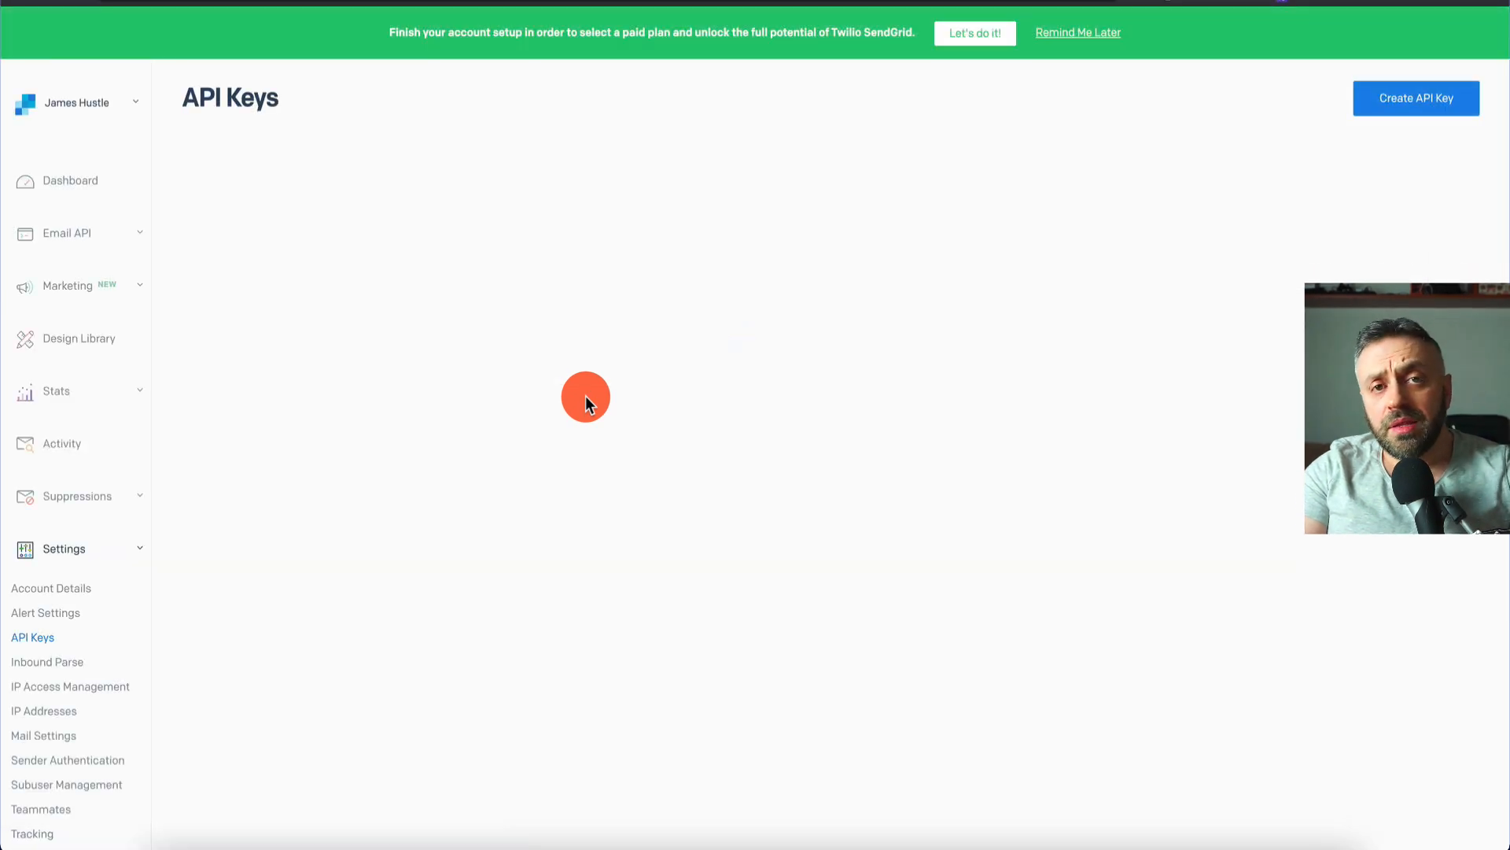
pyautogui.click(1393, 93)
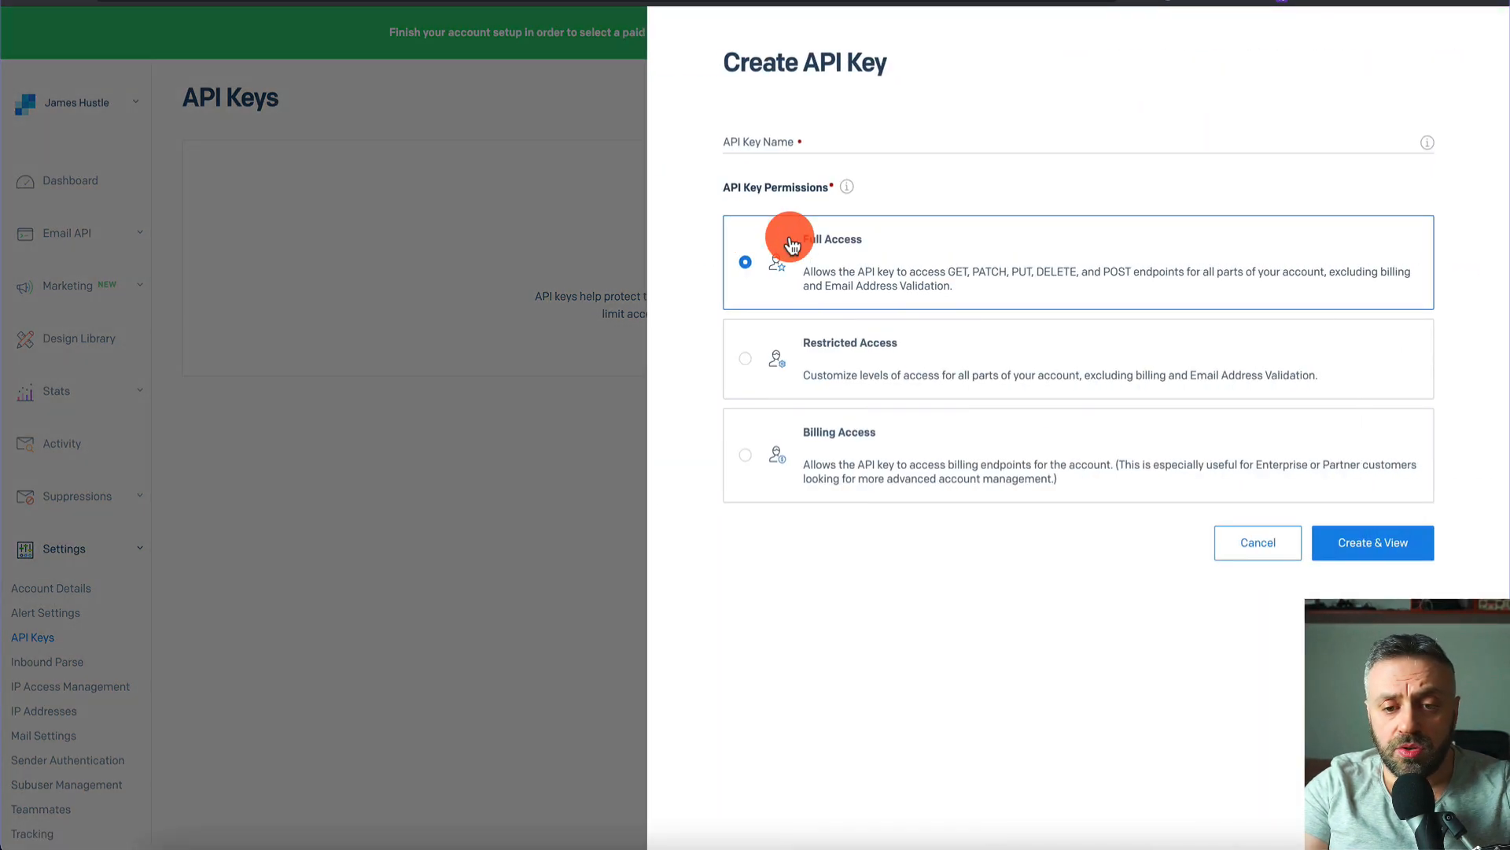
pyautogui.click(997, 150)
pyautogui.write('API1')
pyautogui.click(1052, 438)
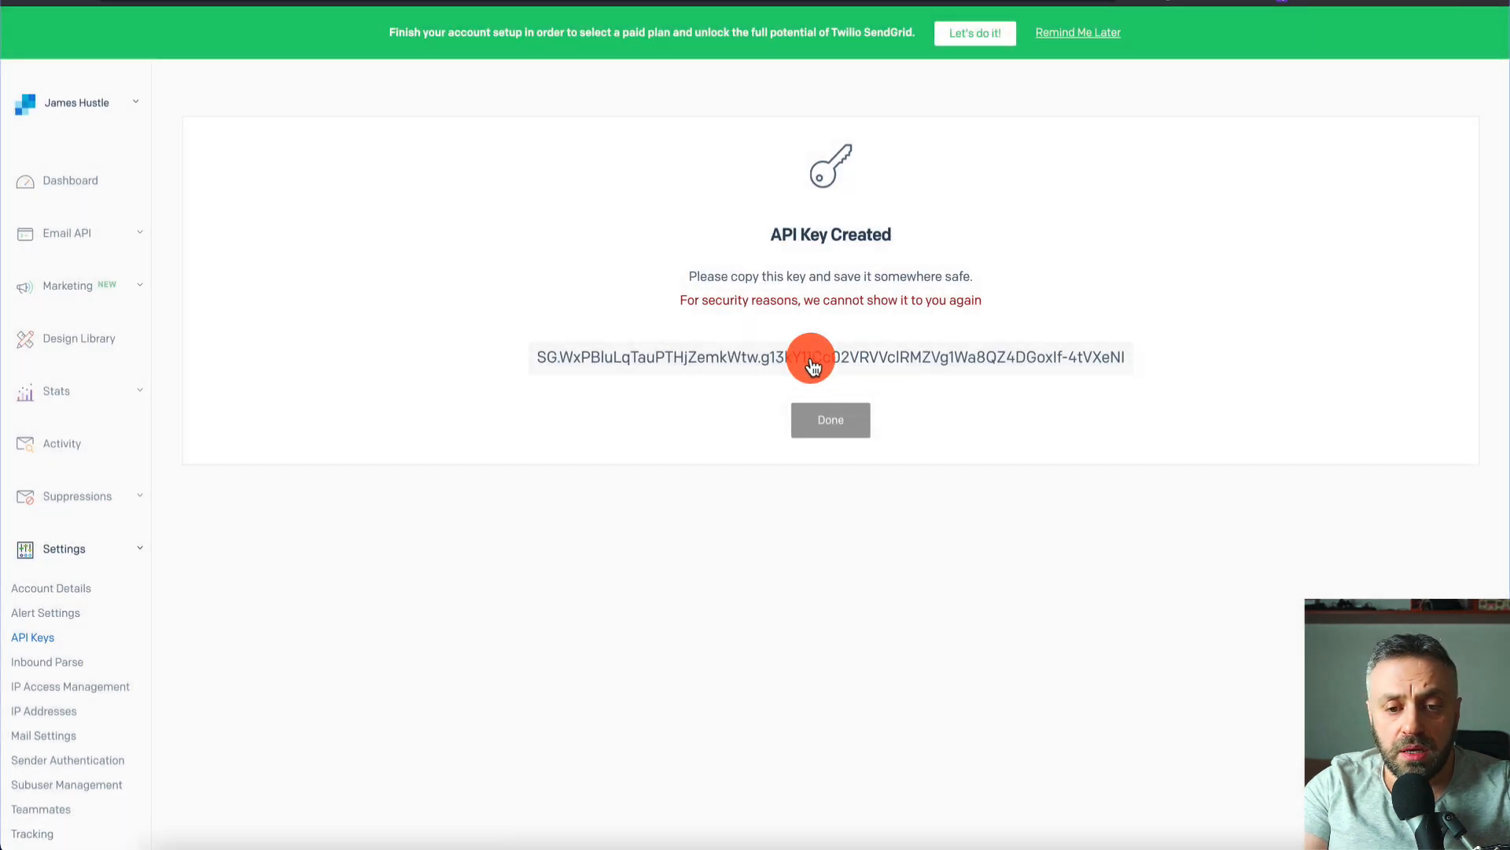
pyautogui.click(813, 362)
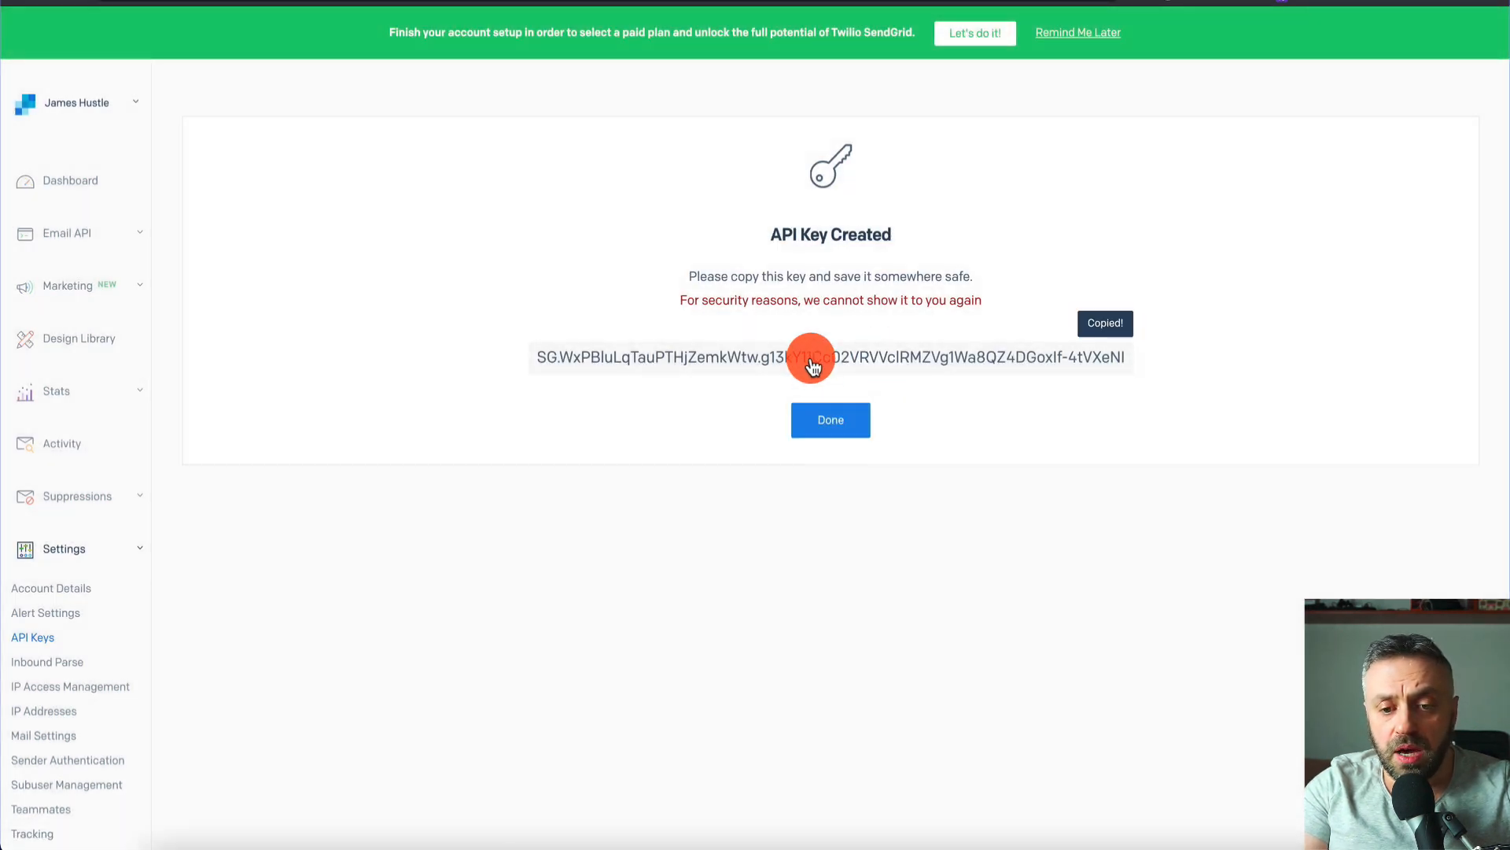
pyautogui.click(1058, 157)
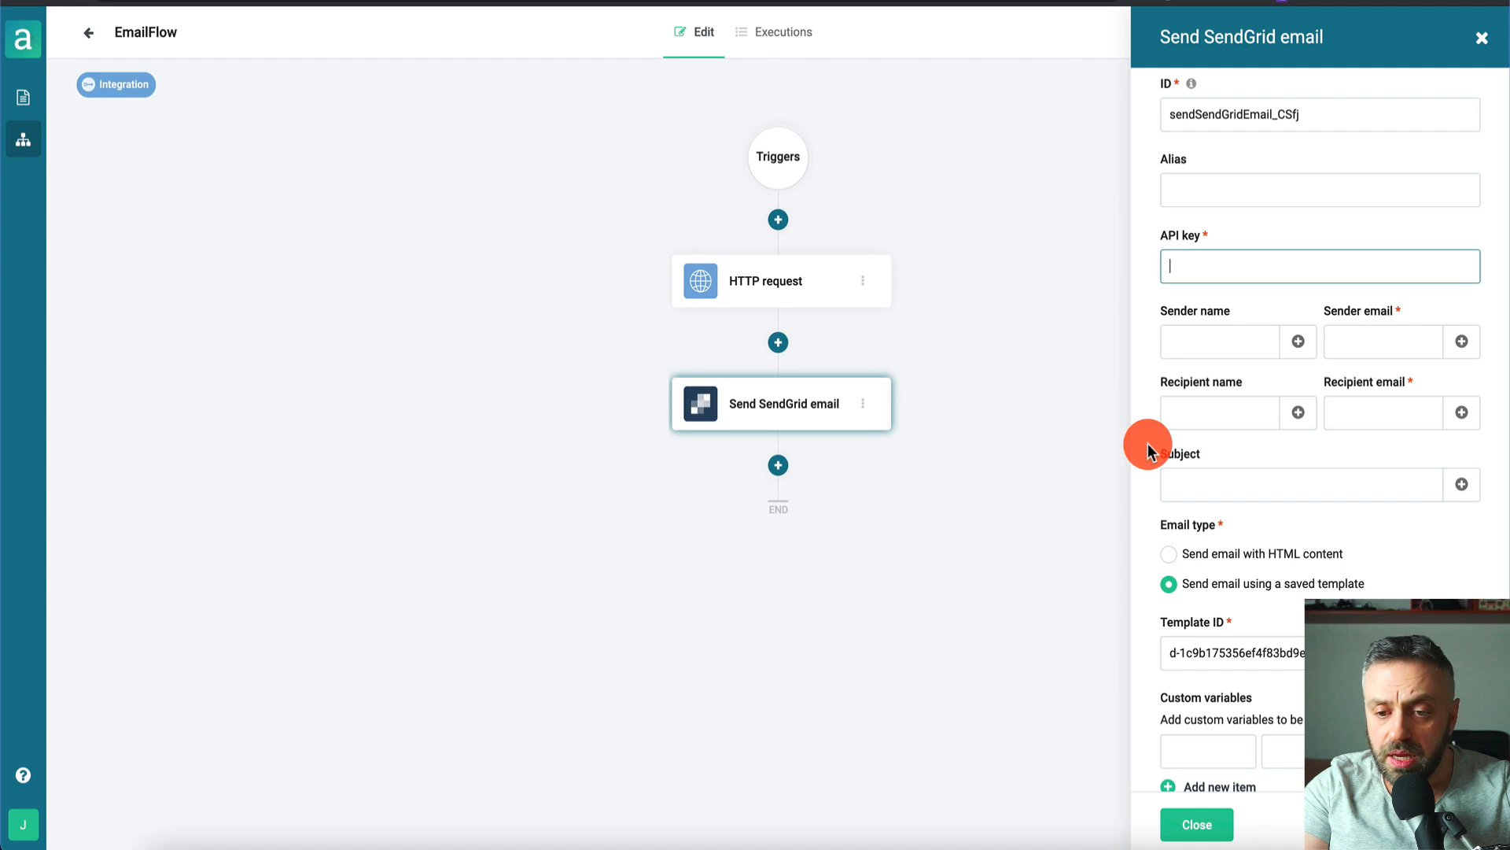
# - Paste the API key and fill in the sender name and sender email address
pyautogui.hotkey('ctrl', 'v')
pyautogui.click(1226, 346)
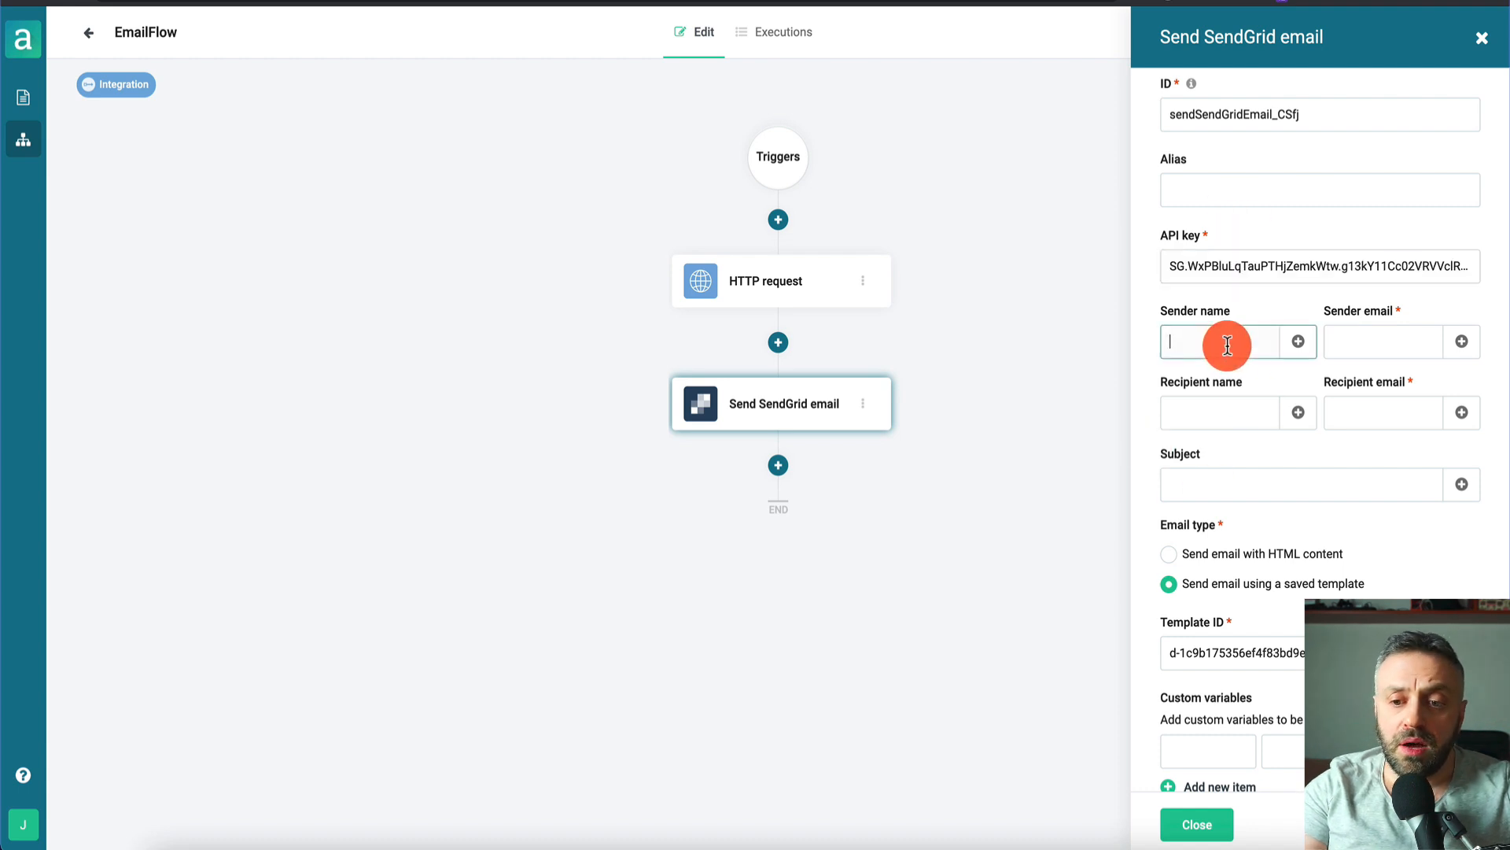
pyautogui.write('James')
pyautogui.press('Tab')
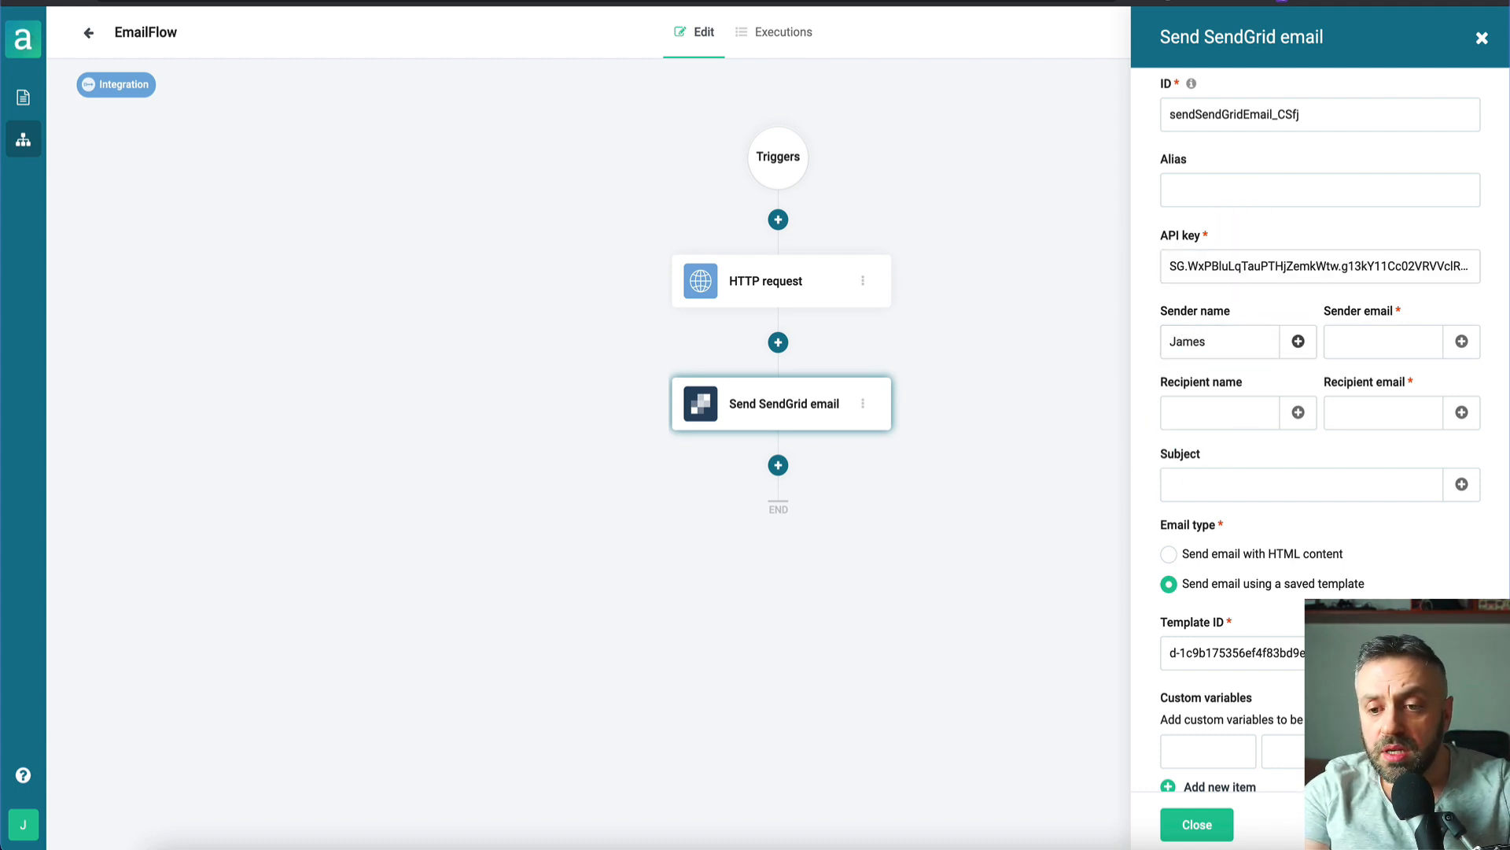
pyautogui.click(1348, 337)
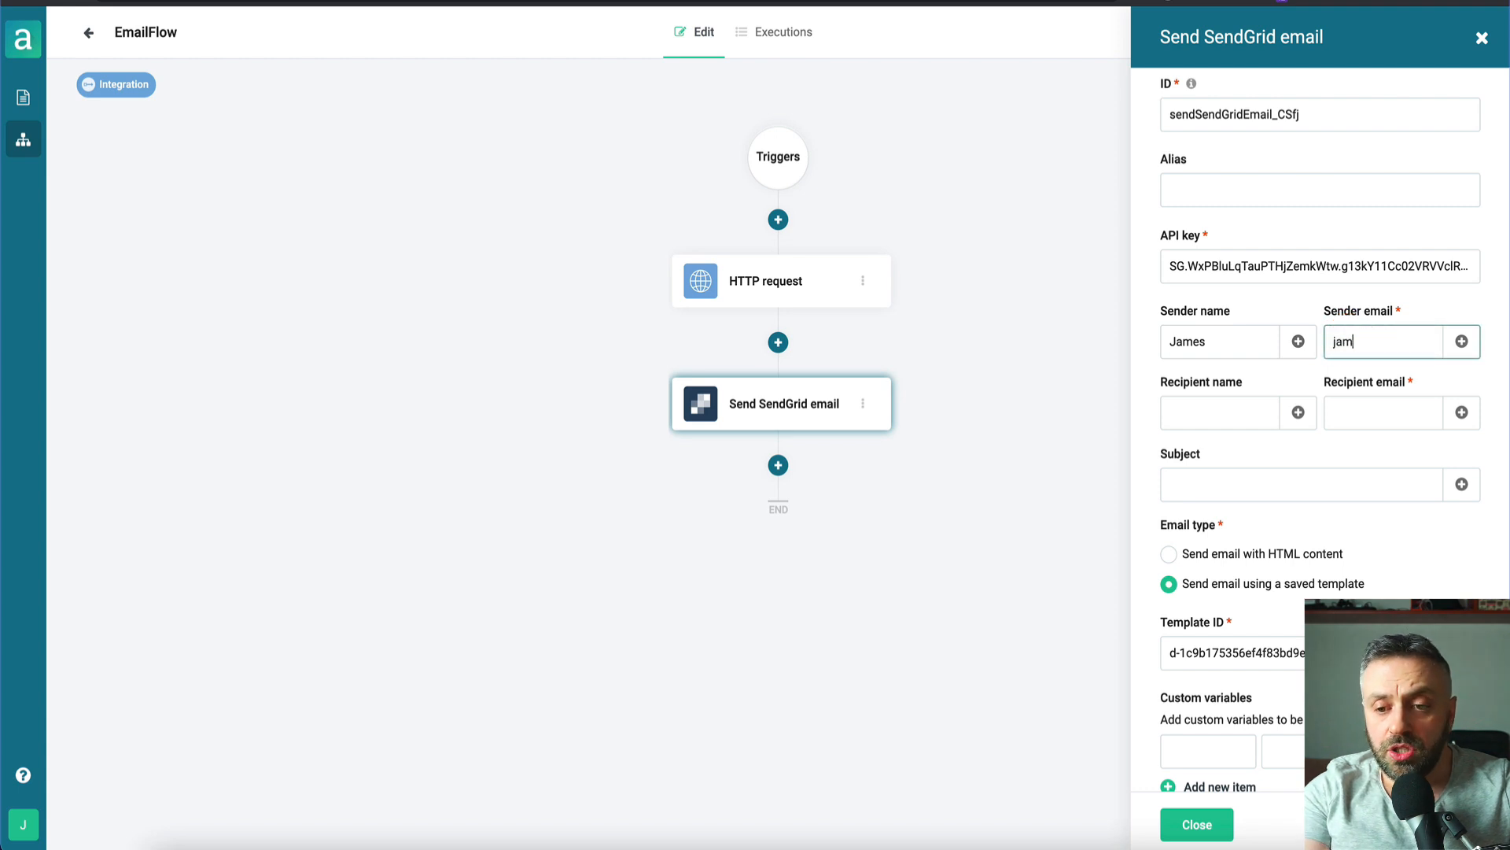
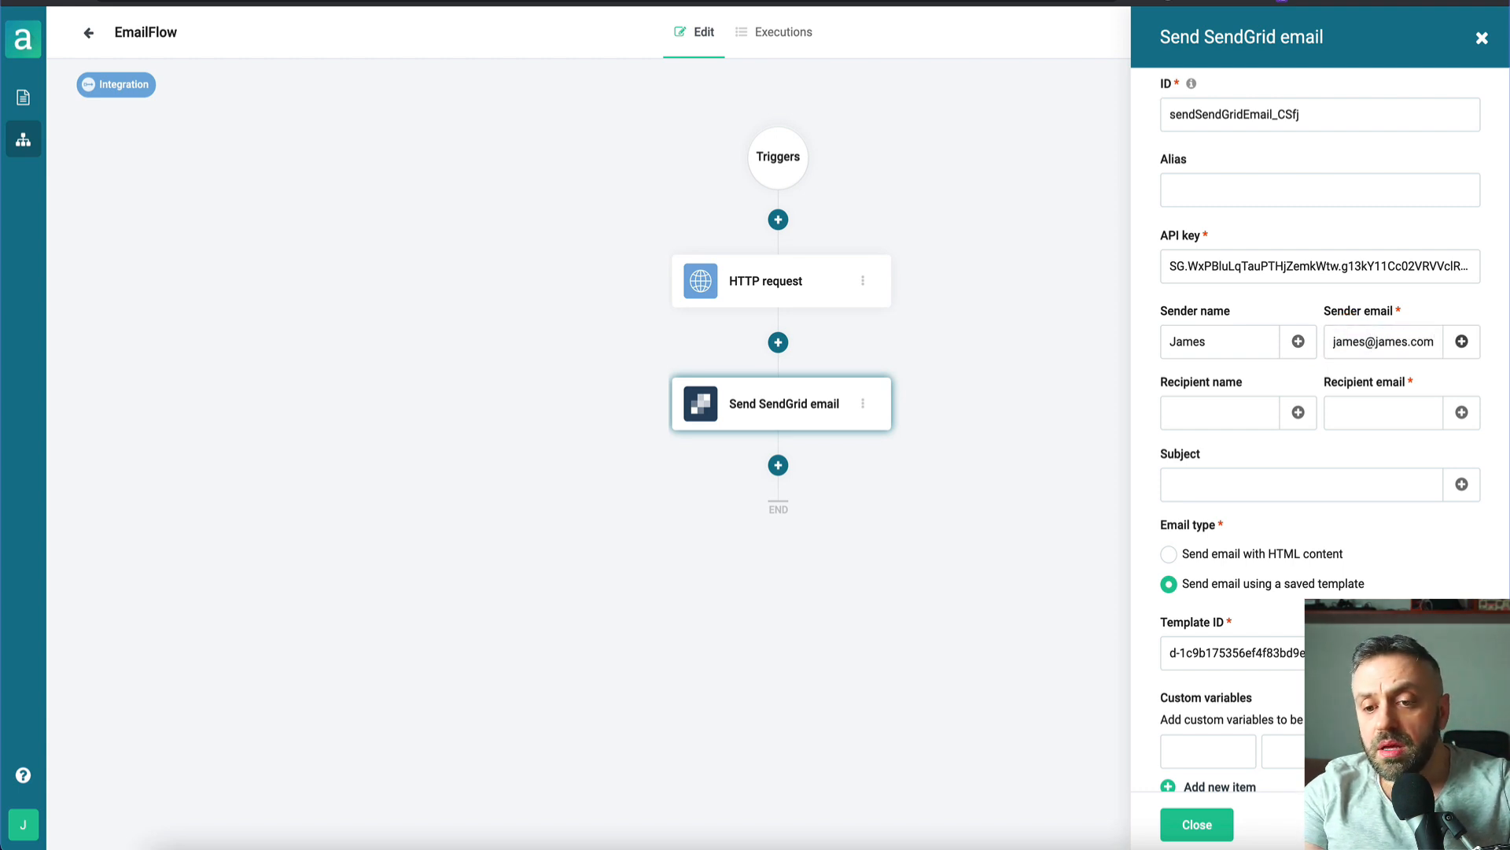
# - Enter the recipient name and set the recipient email to the form's {{input.body.email}}
pyautogui.click(1249, 409)
pyautogui.write('James')
pyautogui.press('Tab')
pyautogui.click(1365, 411)
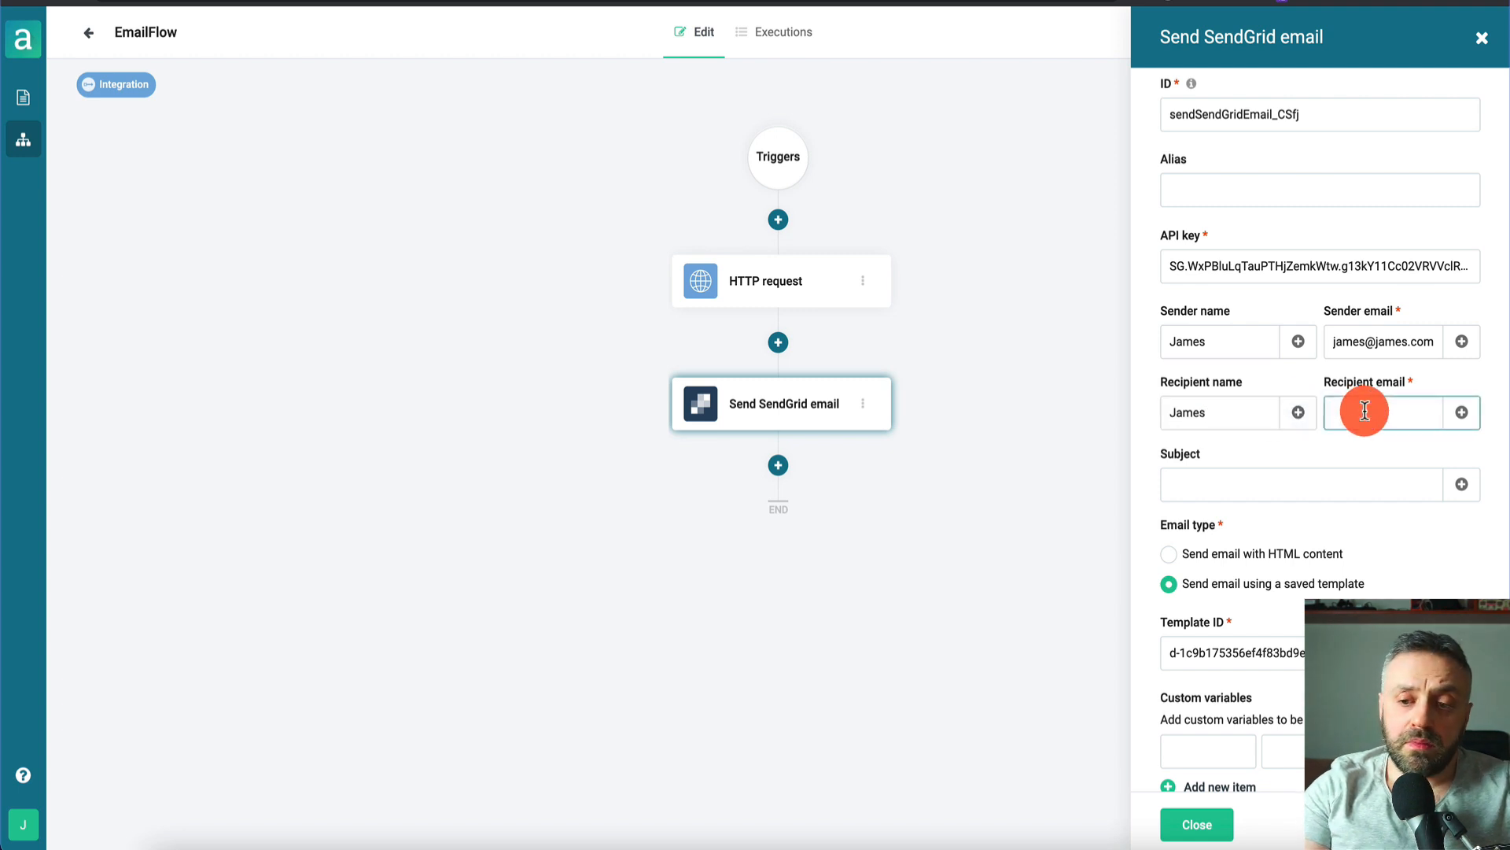
pyautogui.click(1233, 413)
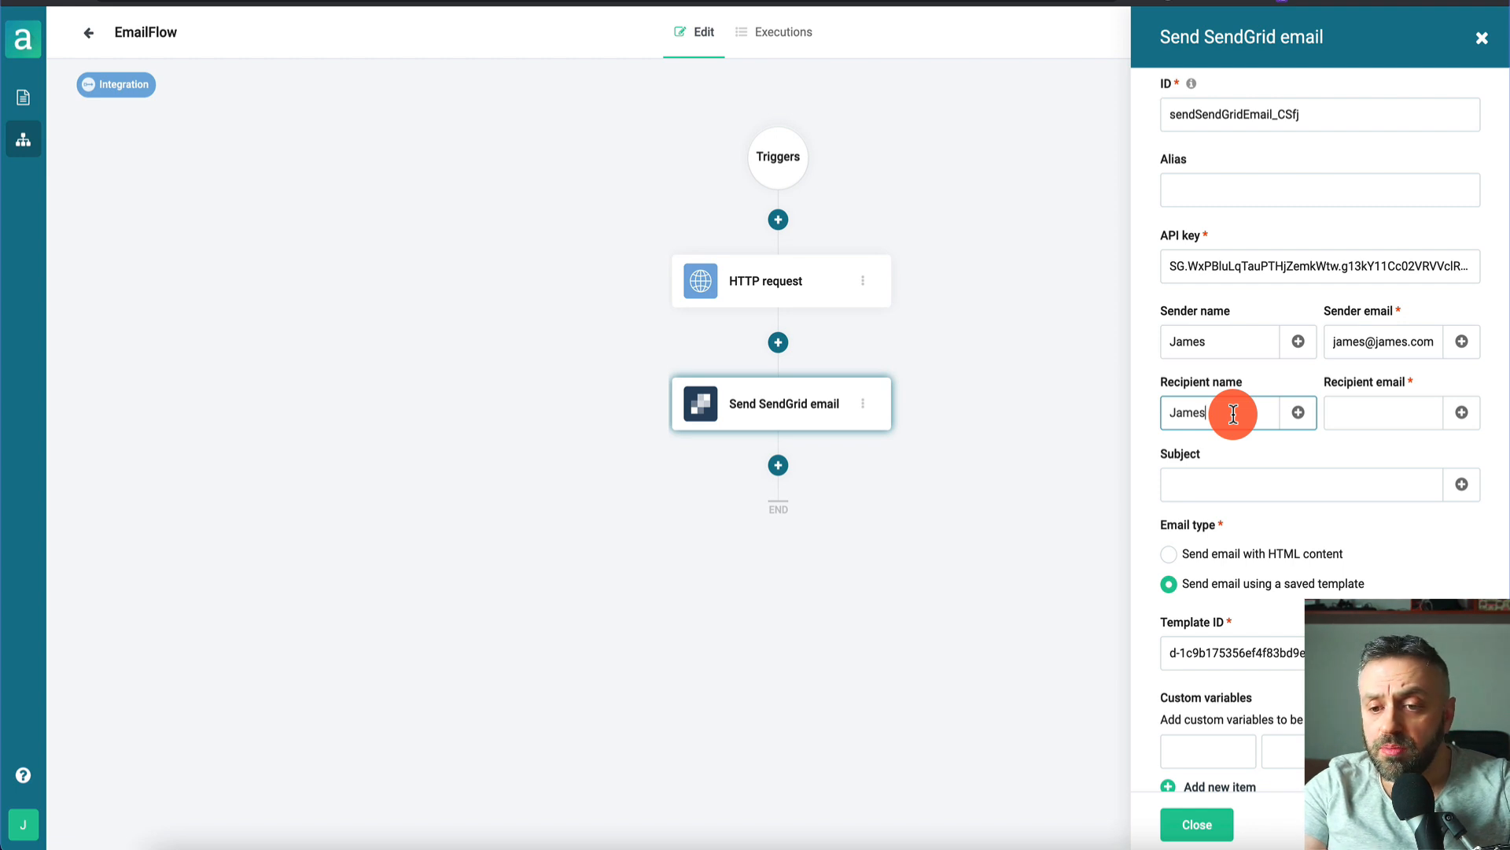
pyautogui.click(1393, 413)
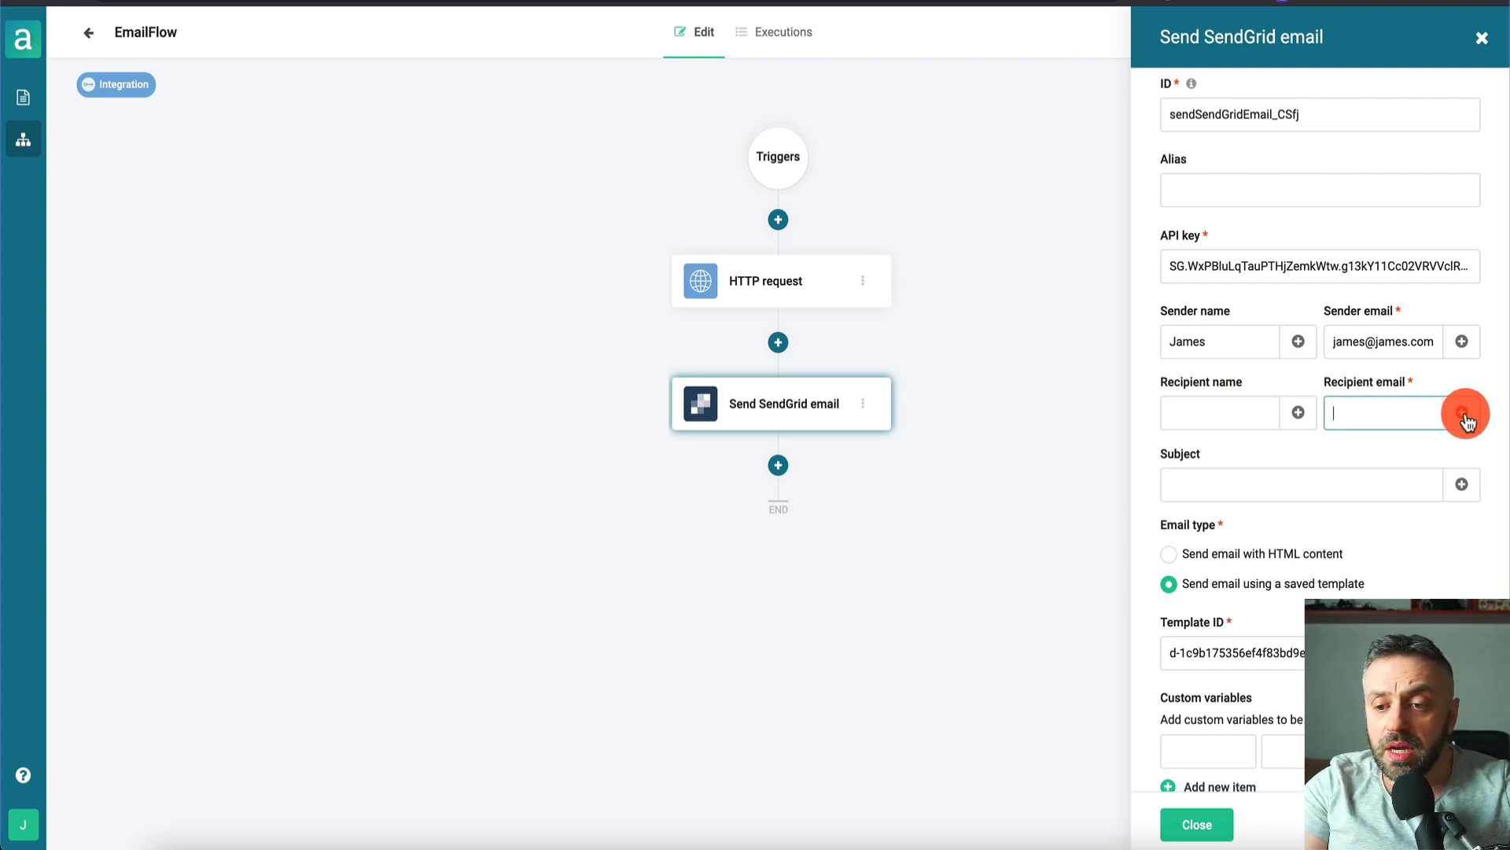
pyautogui.click(1463, 412)
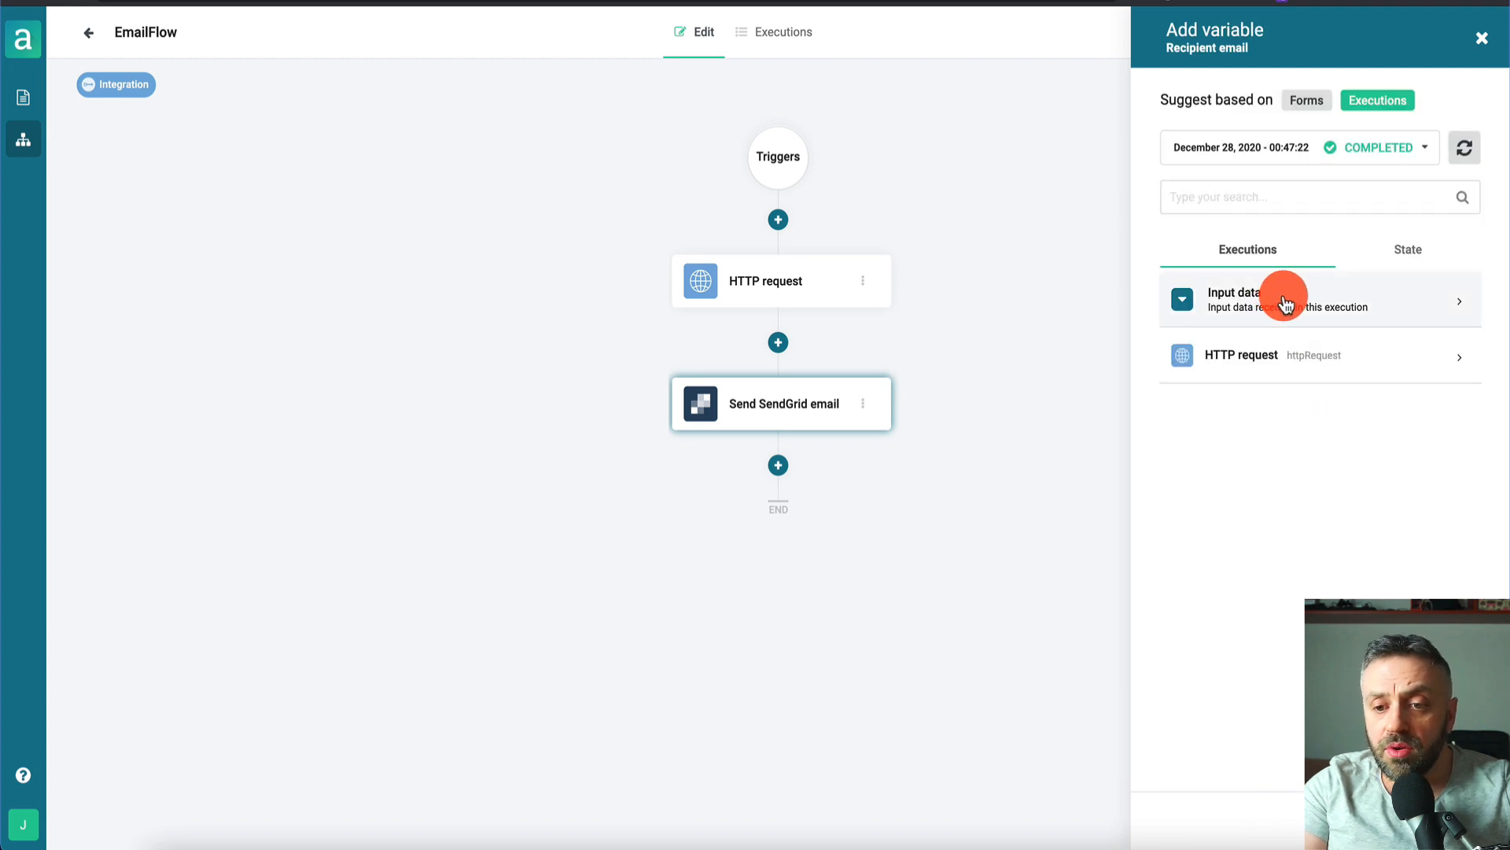
pyautogui.click(1285, 303)
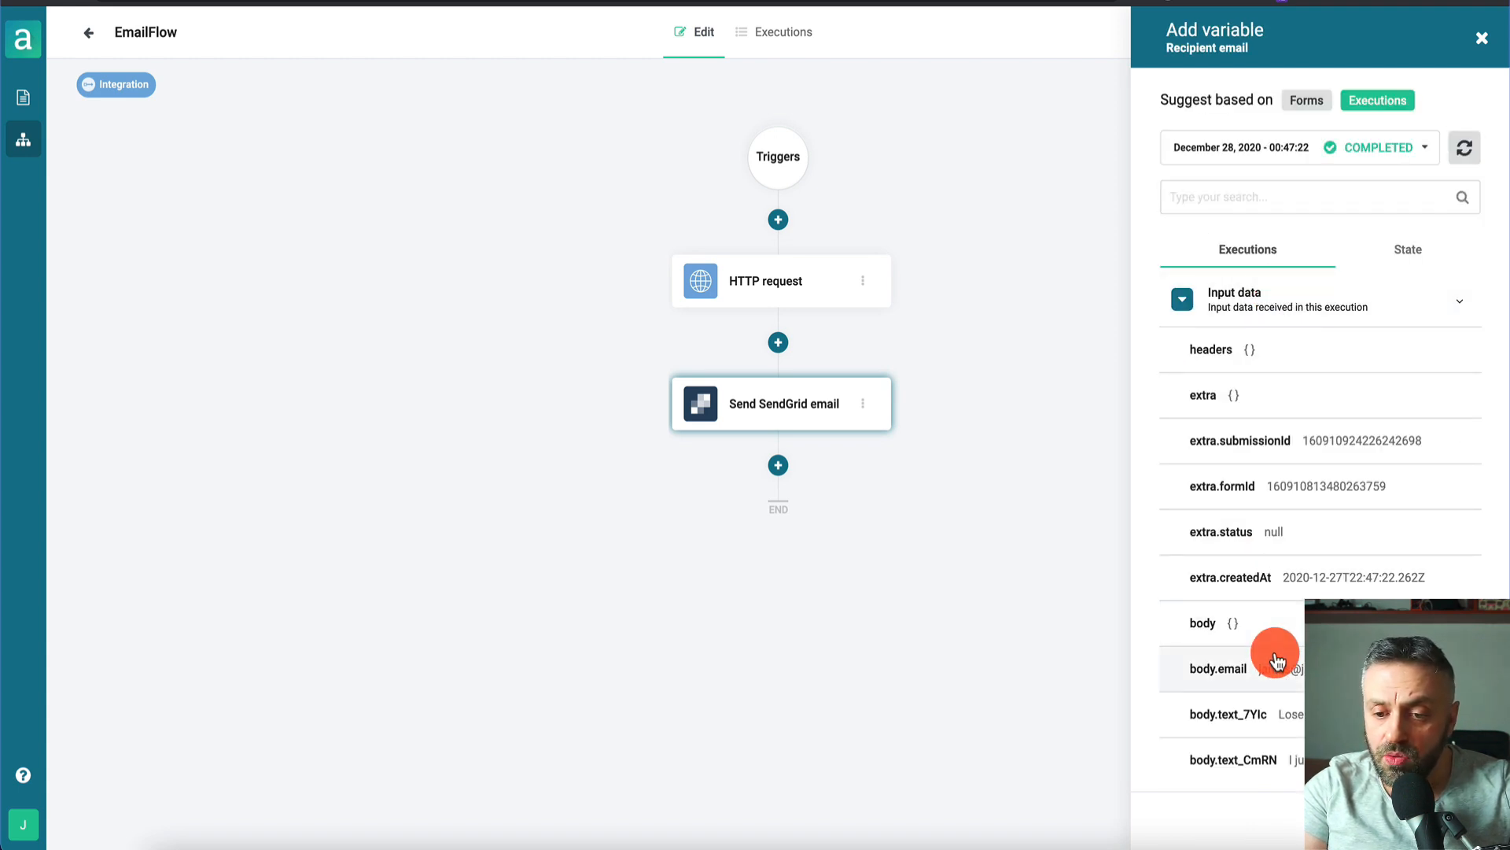
pyautogui.scroll(-2, 1274, 676)
pyautogui.click(1291, 593)
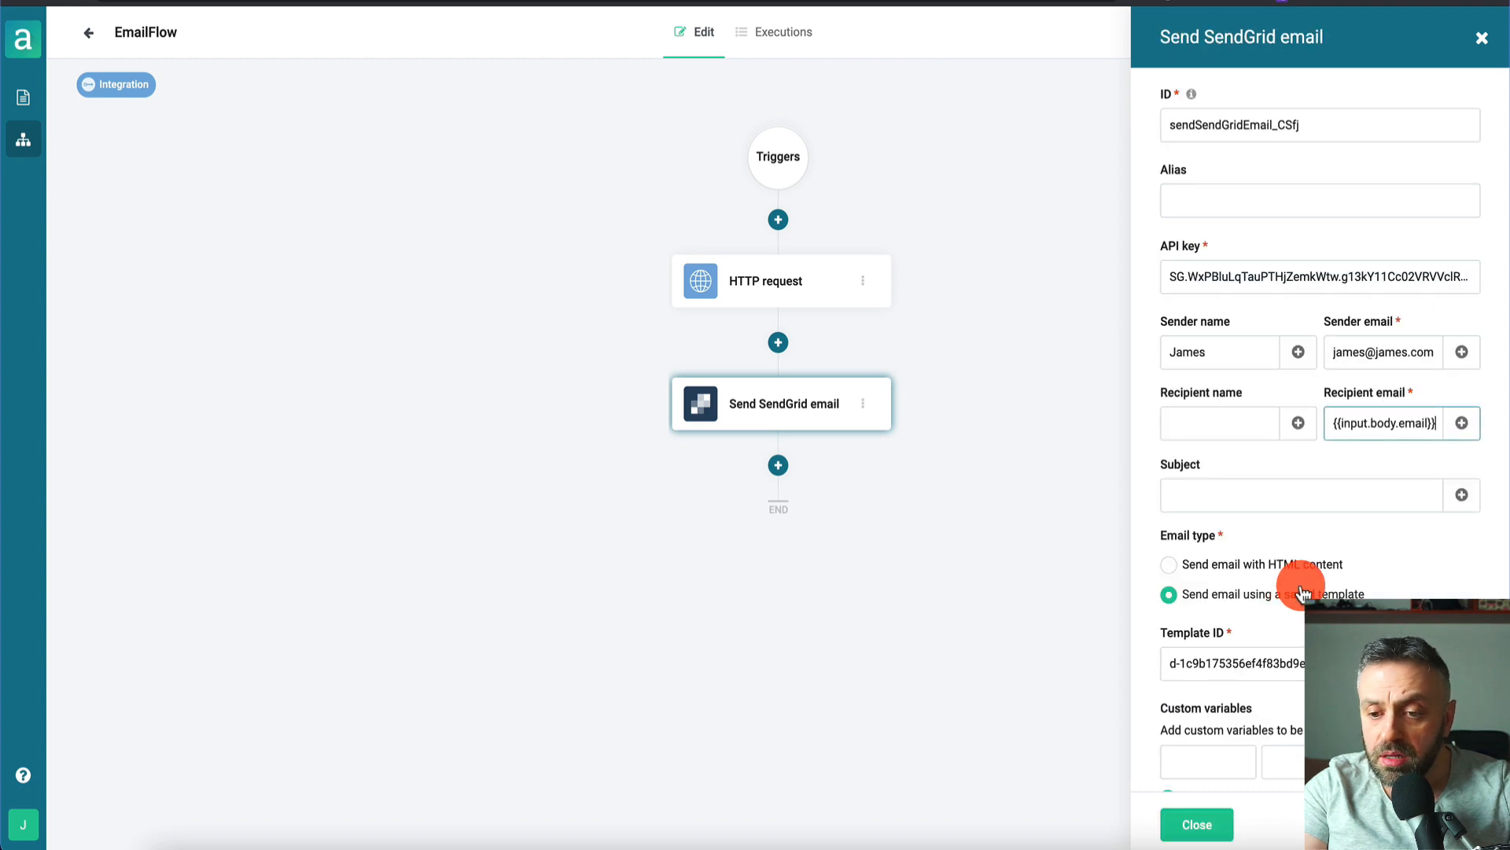
# - Set the subject to 'Hey, here's your daily weight loss tip'
pyautogui.click(1319, 500)
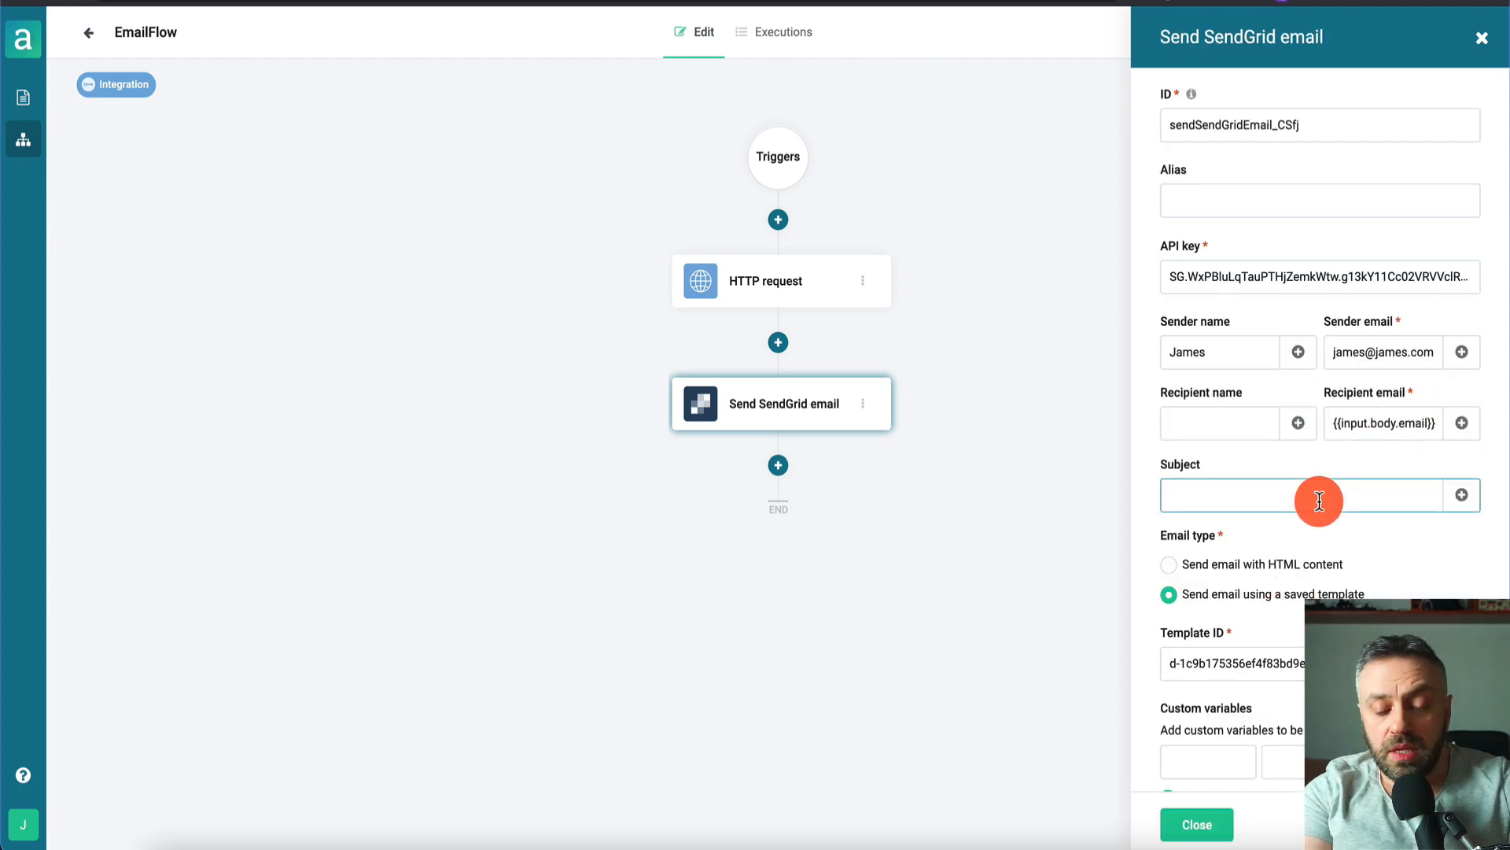
pyautogui.write("Hey, here's your daily")
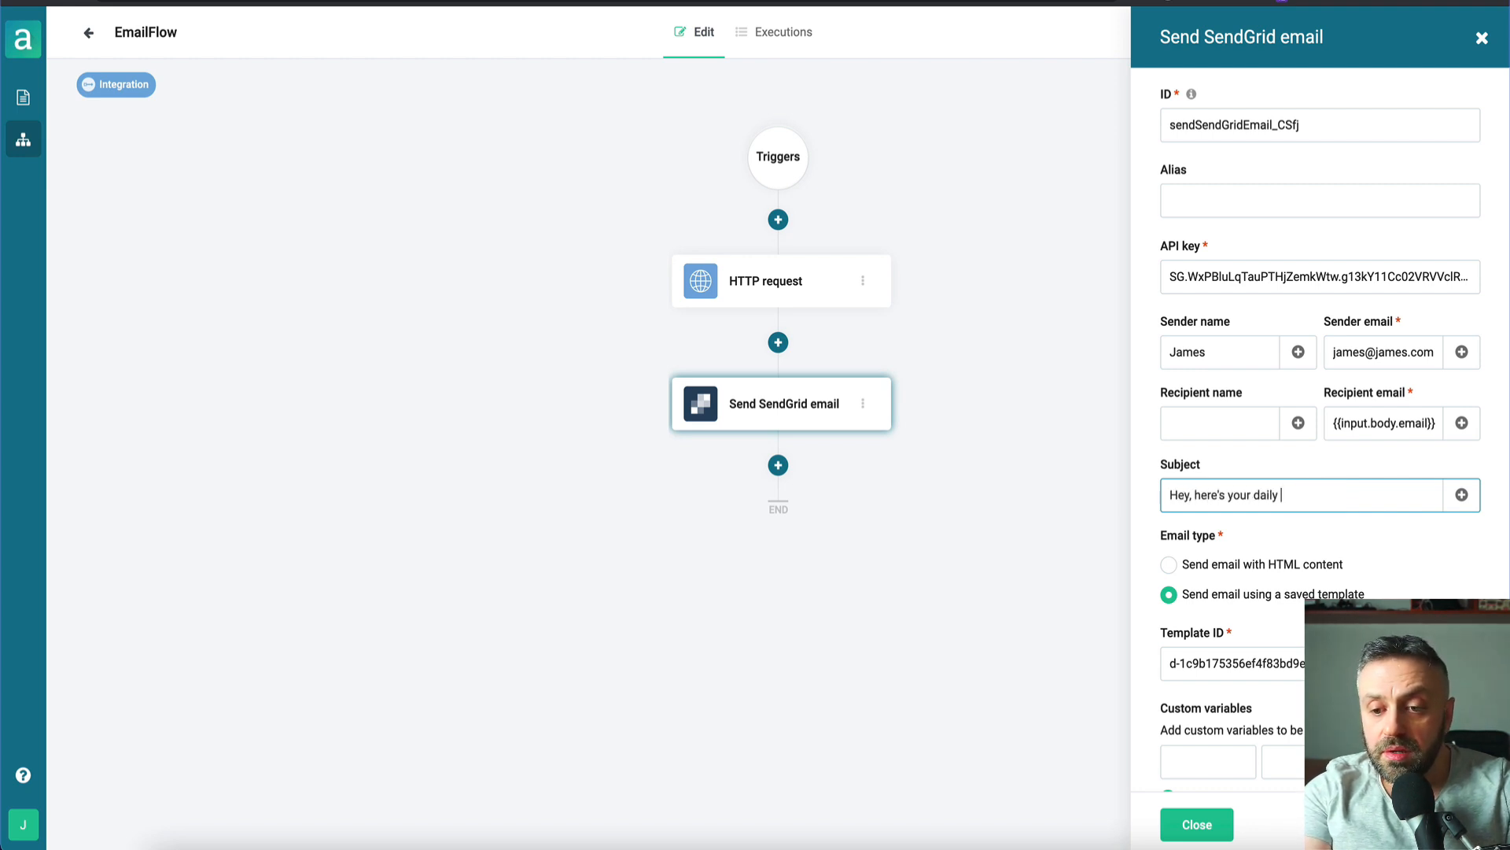
pyautogui.write('tip')
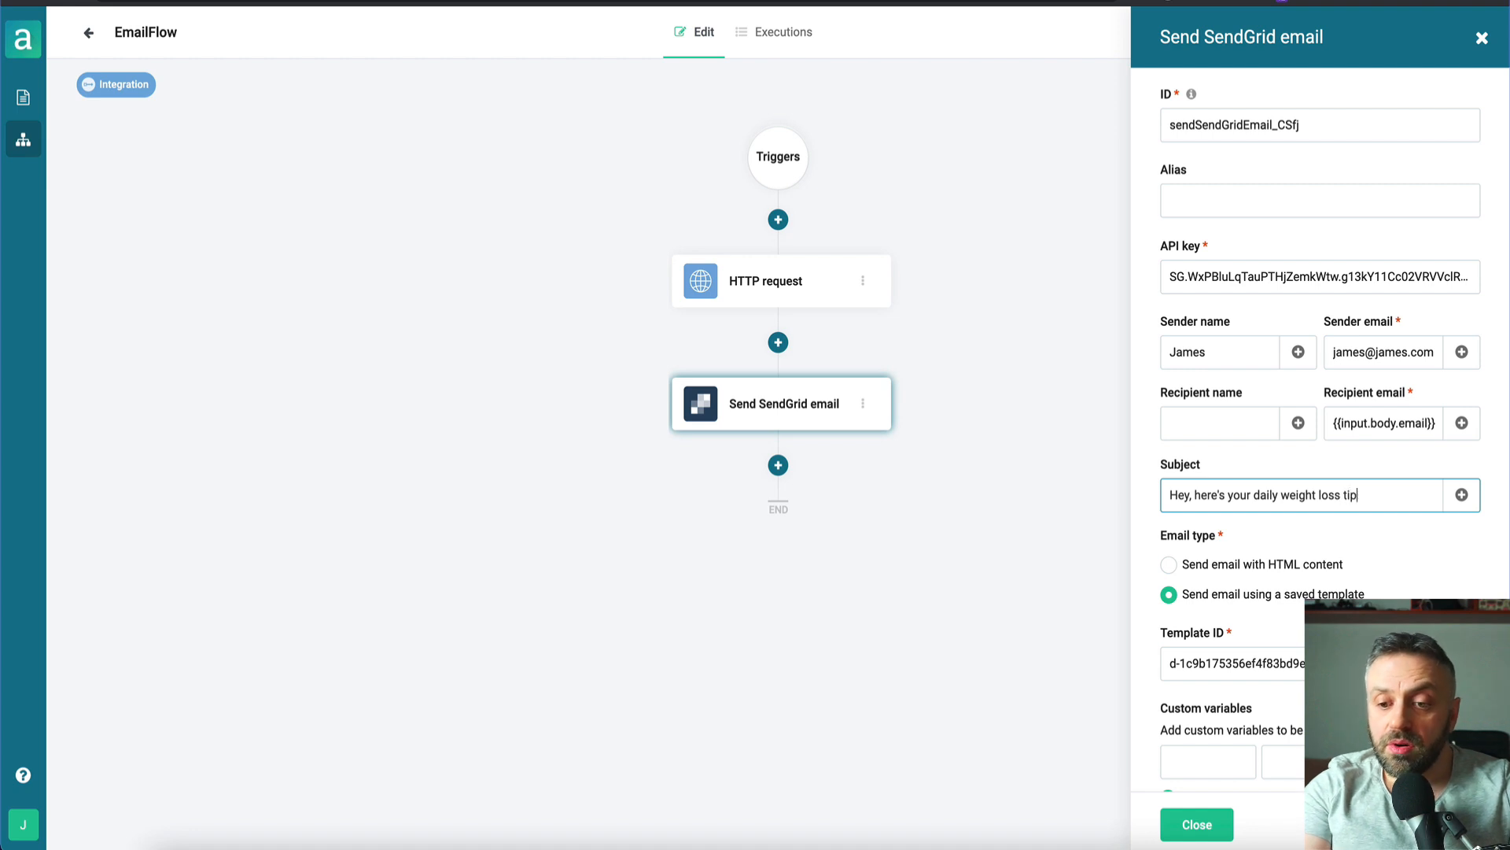
pyautogui.scroll(-2, 1195, 665)
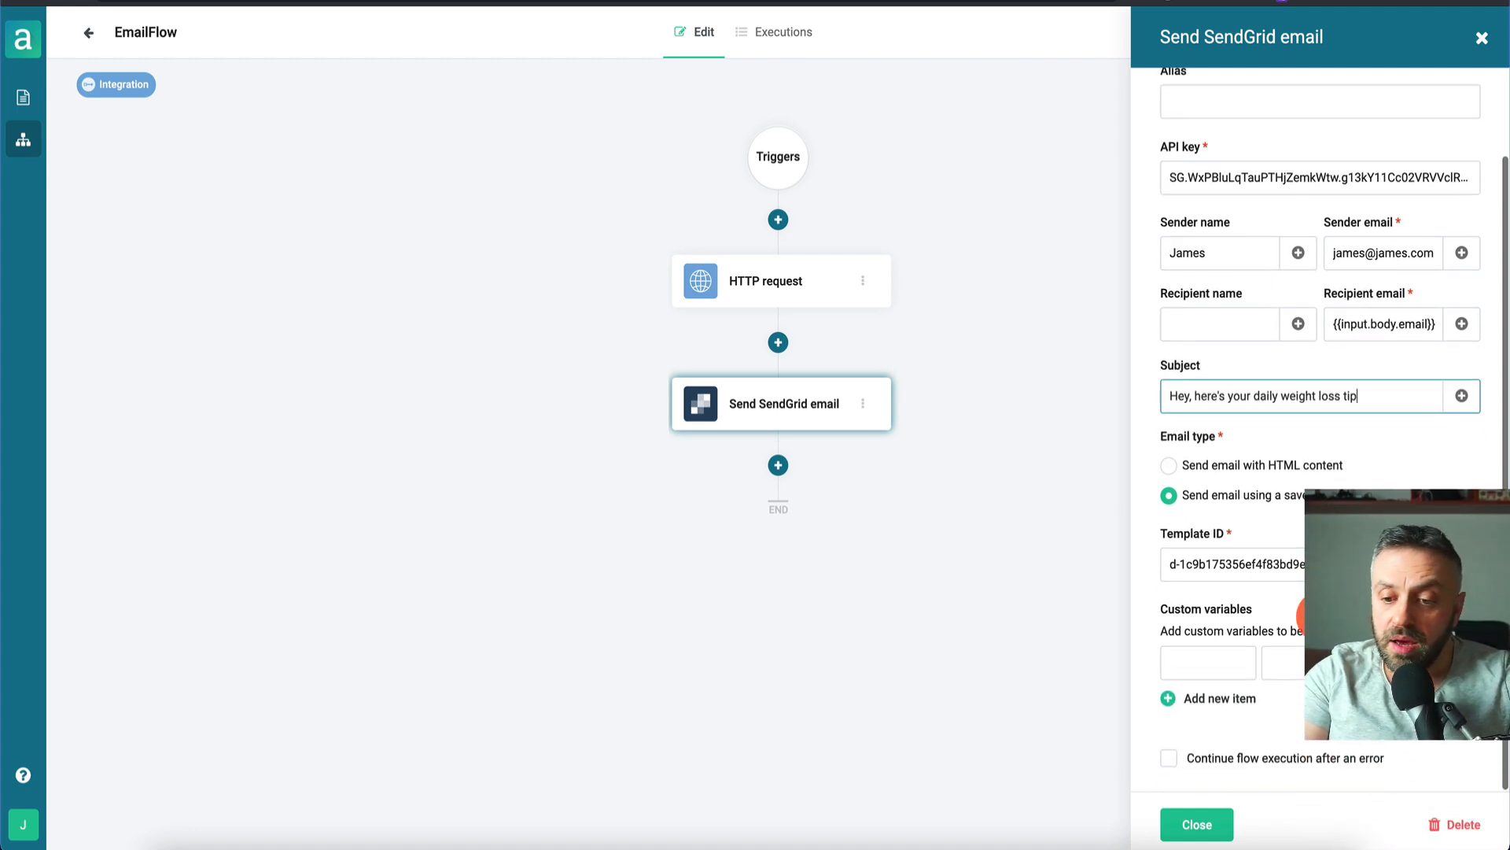
# - Add custom variable 'tip' mapped to HTTP request body.records.0.fields.Tips, then close the step
pyautogui.click(1224, 670)
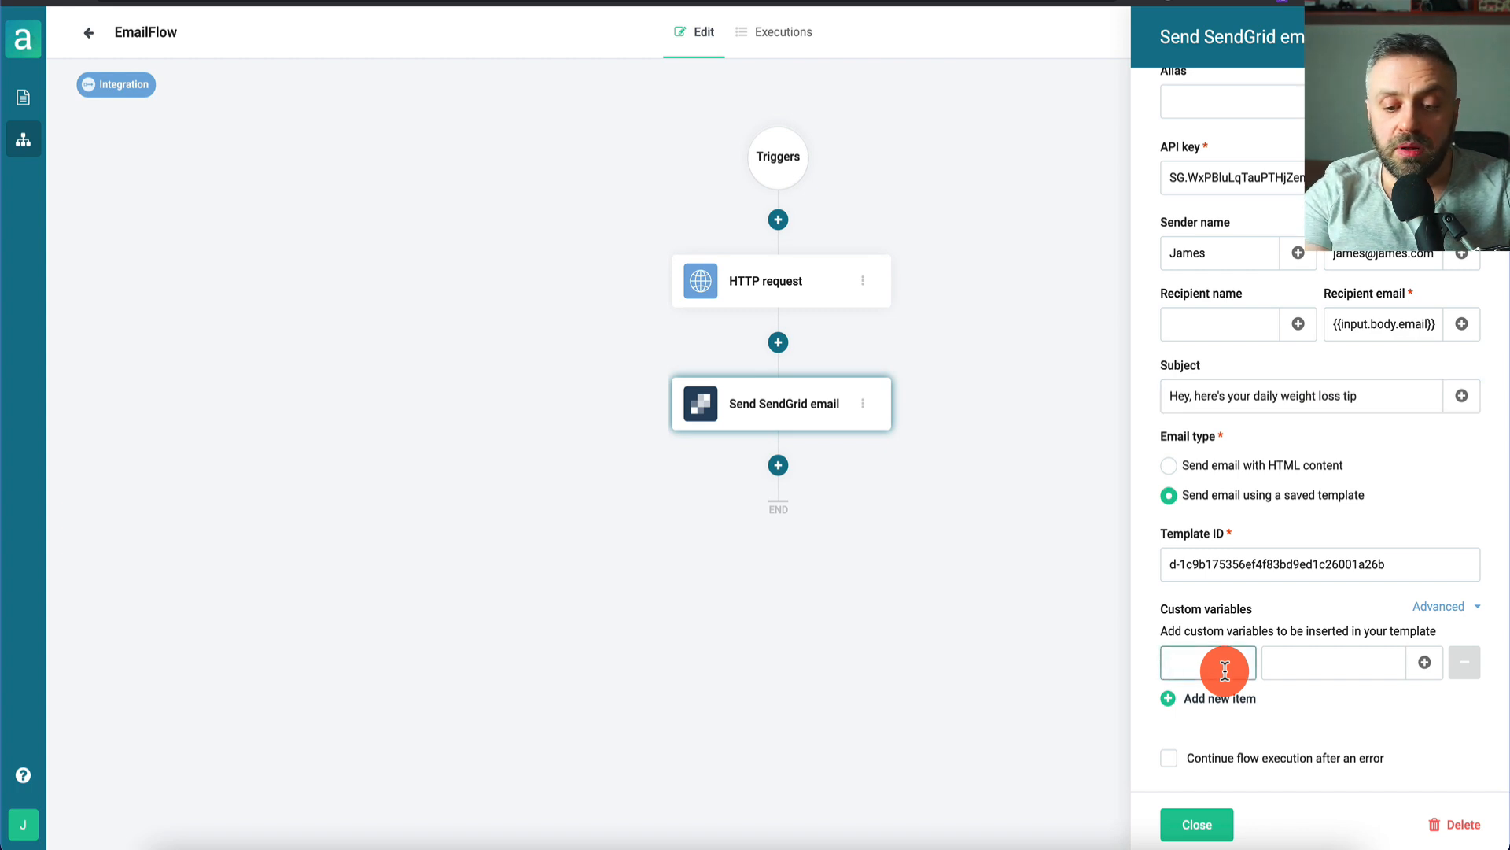
pyautogui.write('tip')
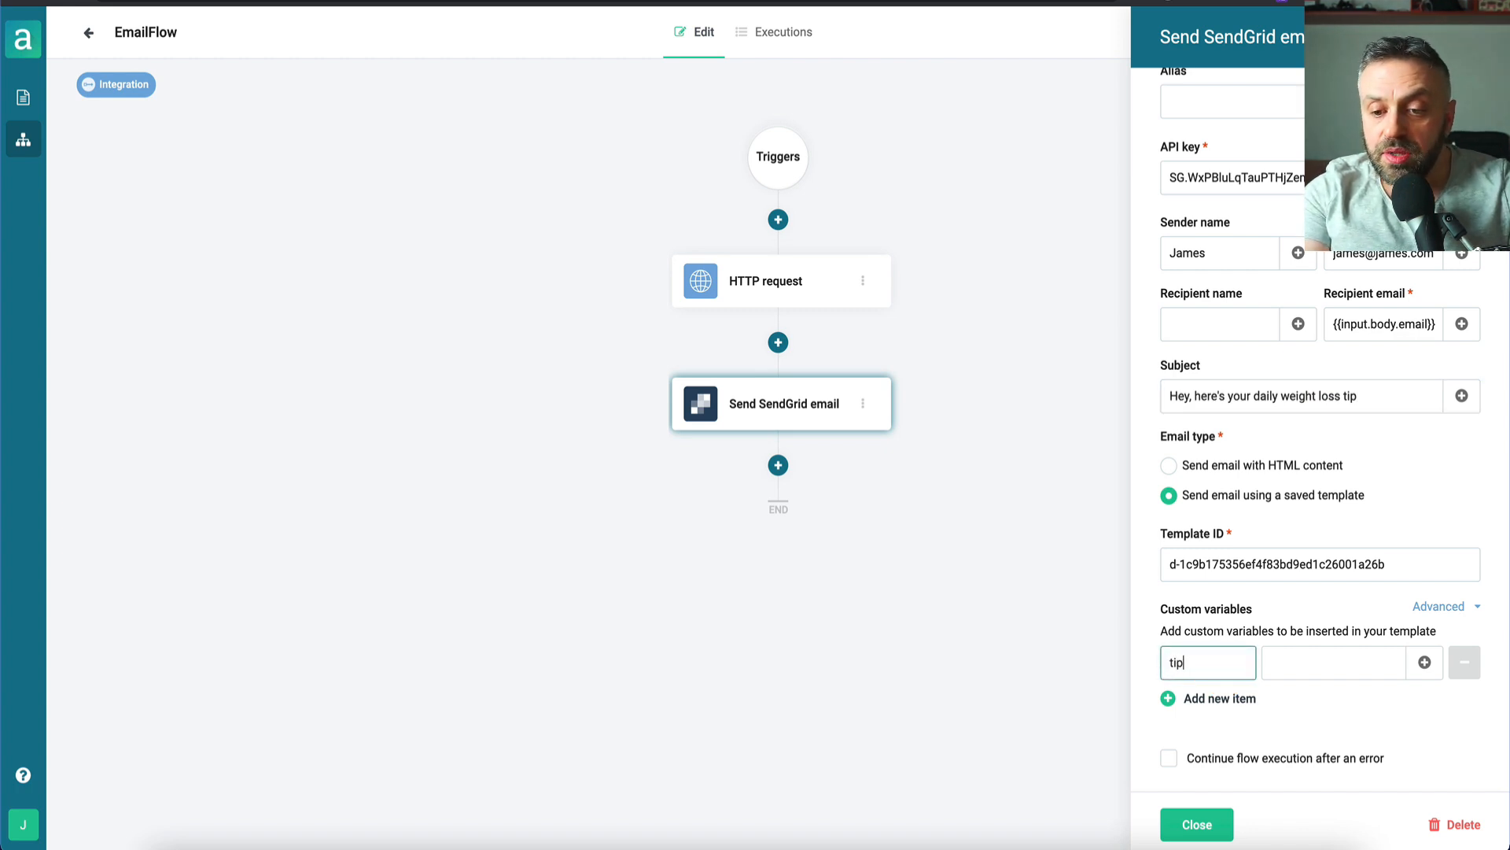
pyautogui.click(1377, 663)
pyautogui.click(1425, 662)
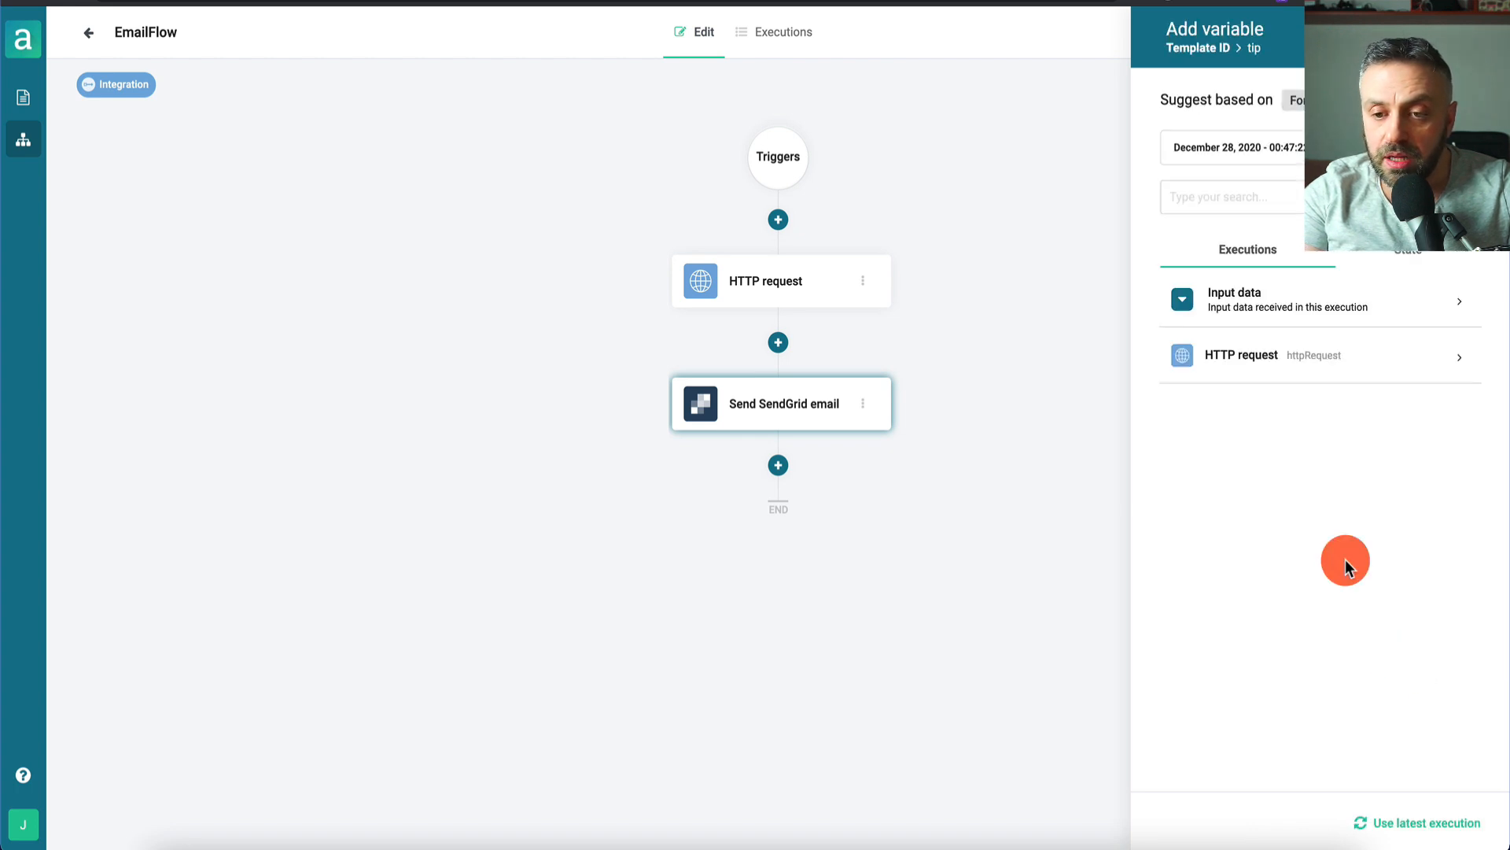
pyautogui.click(1309, 359)
pyautogui.scroll(-10, 1284, 493)
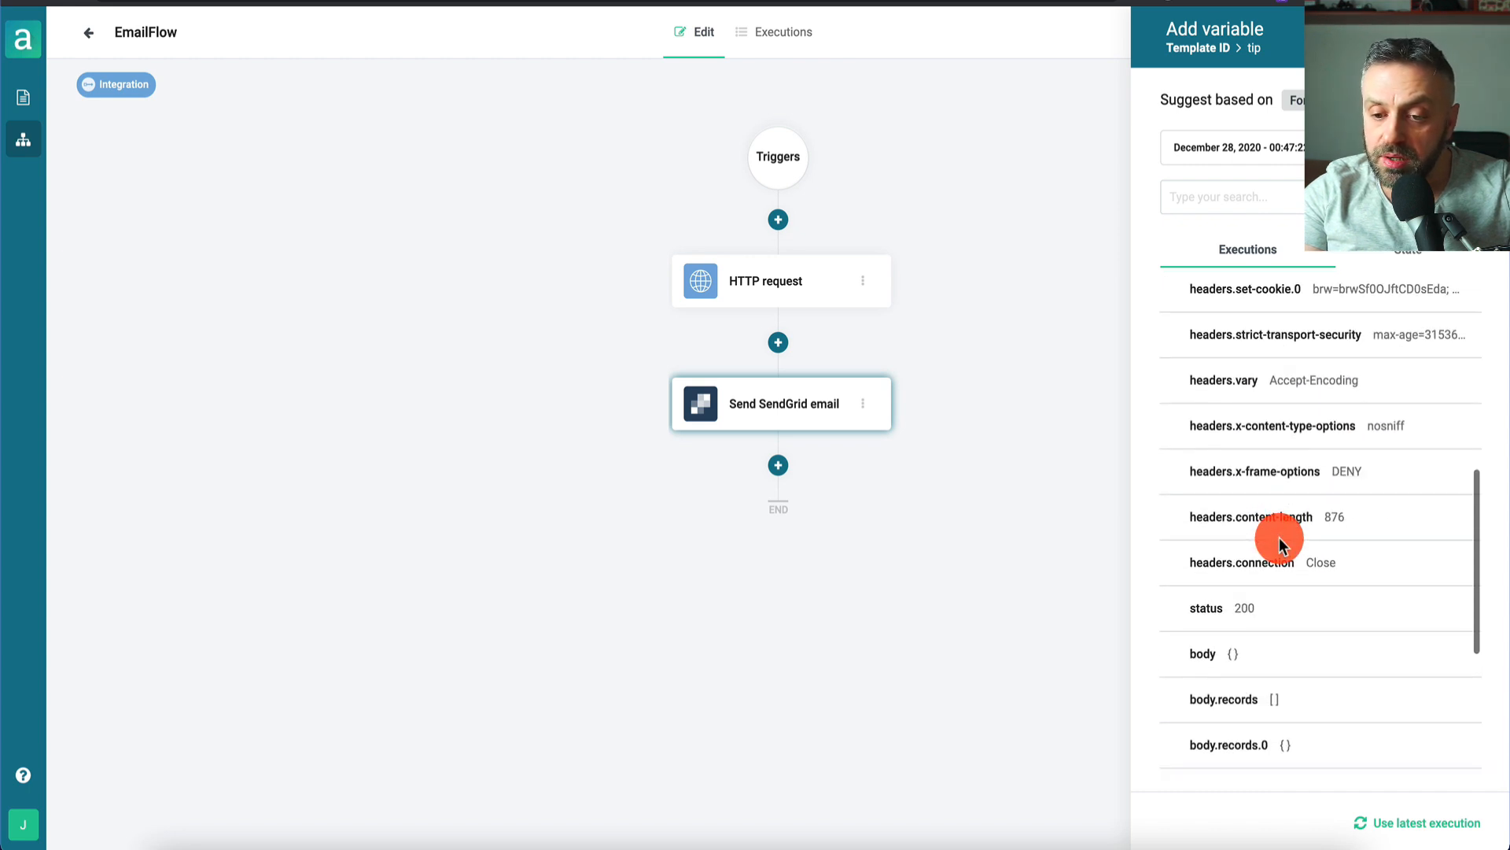
pyautogui.scroll(-2, 1280, 542)
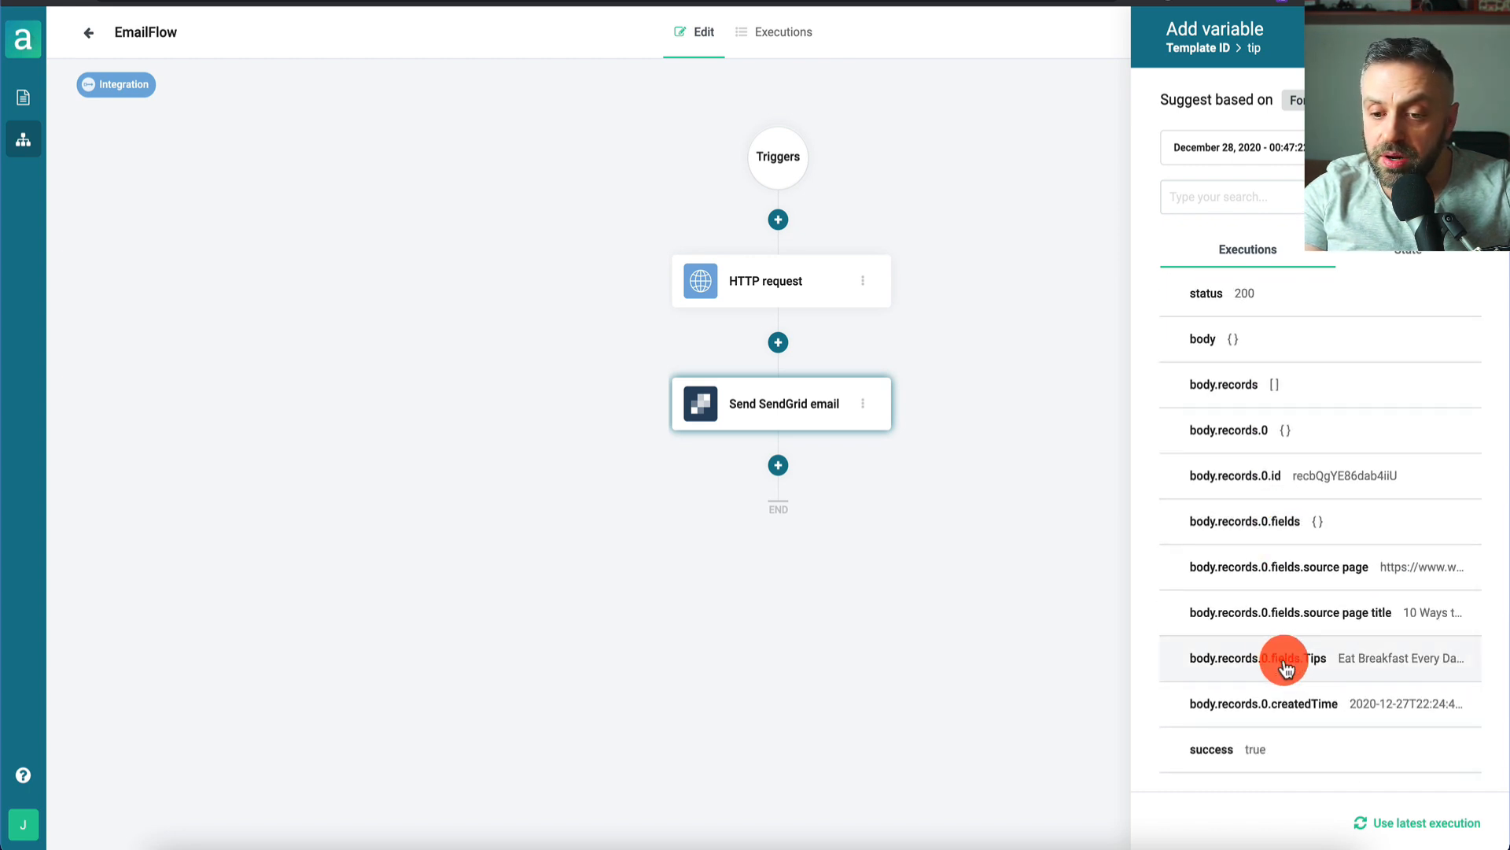
pyautogui.click(1314, 663)
pyautogui.scroll(-1, 1338, 748)
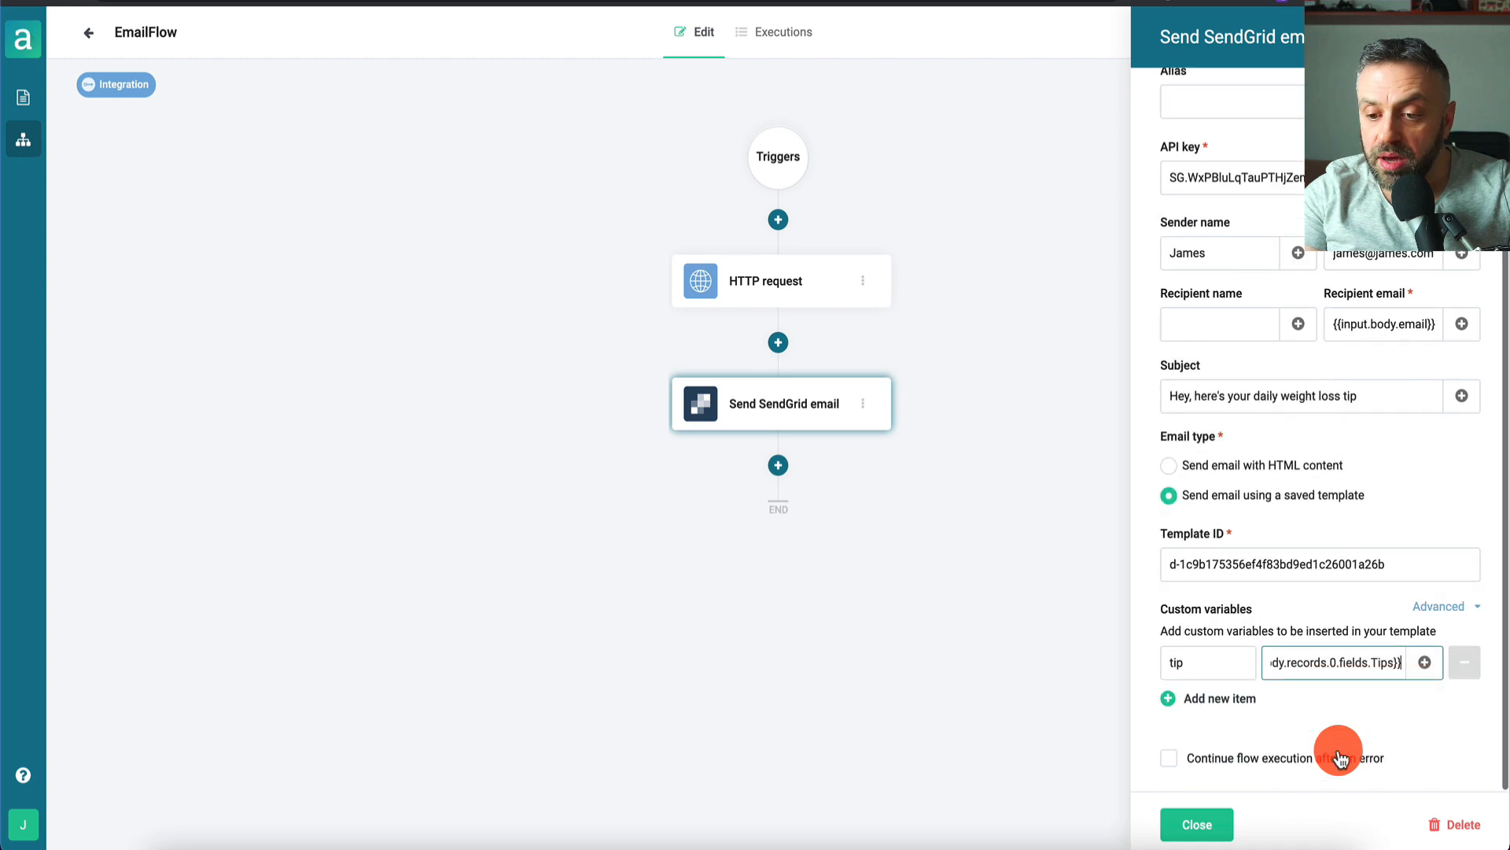
pyautogui.click(1200, 673)
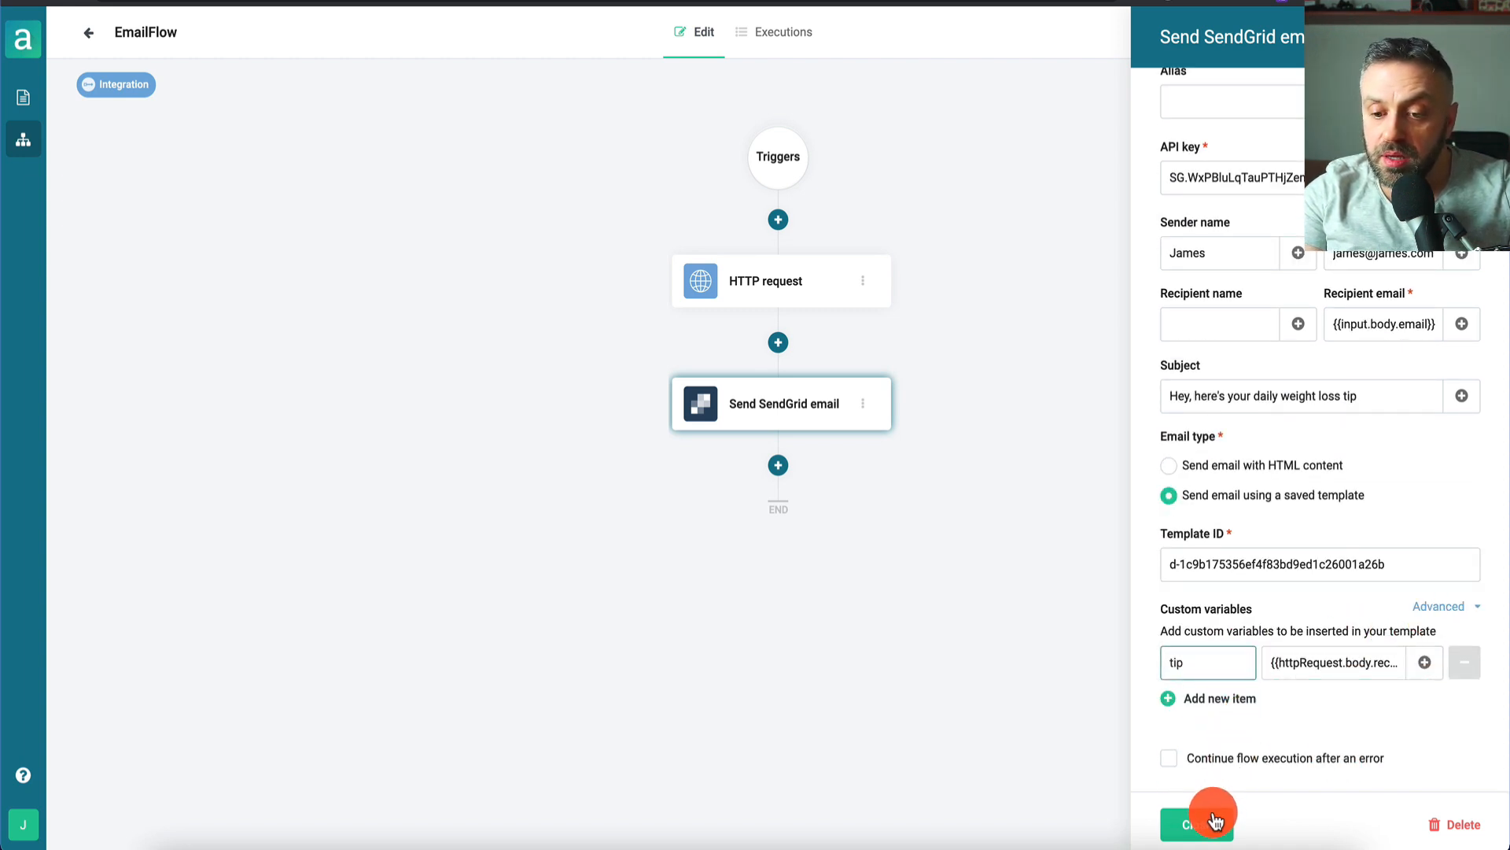
pyautogui.click(1180, 823)
# - Publish the updated EmailFlow
pyautogui.click(1450, 39)
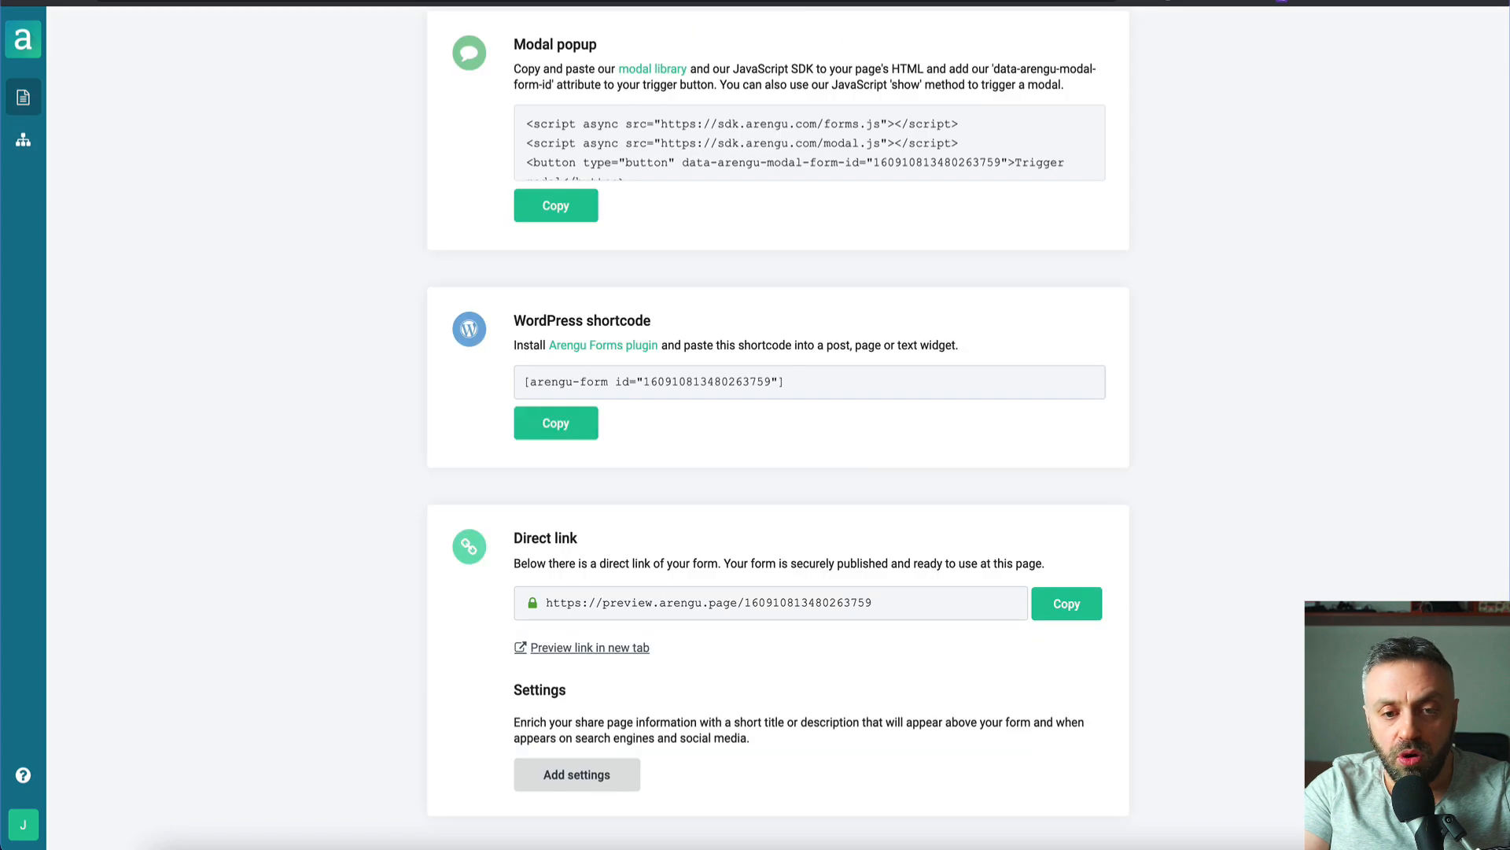
pyautogui.scroll(10, 708, 126)
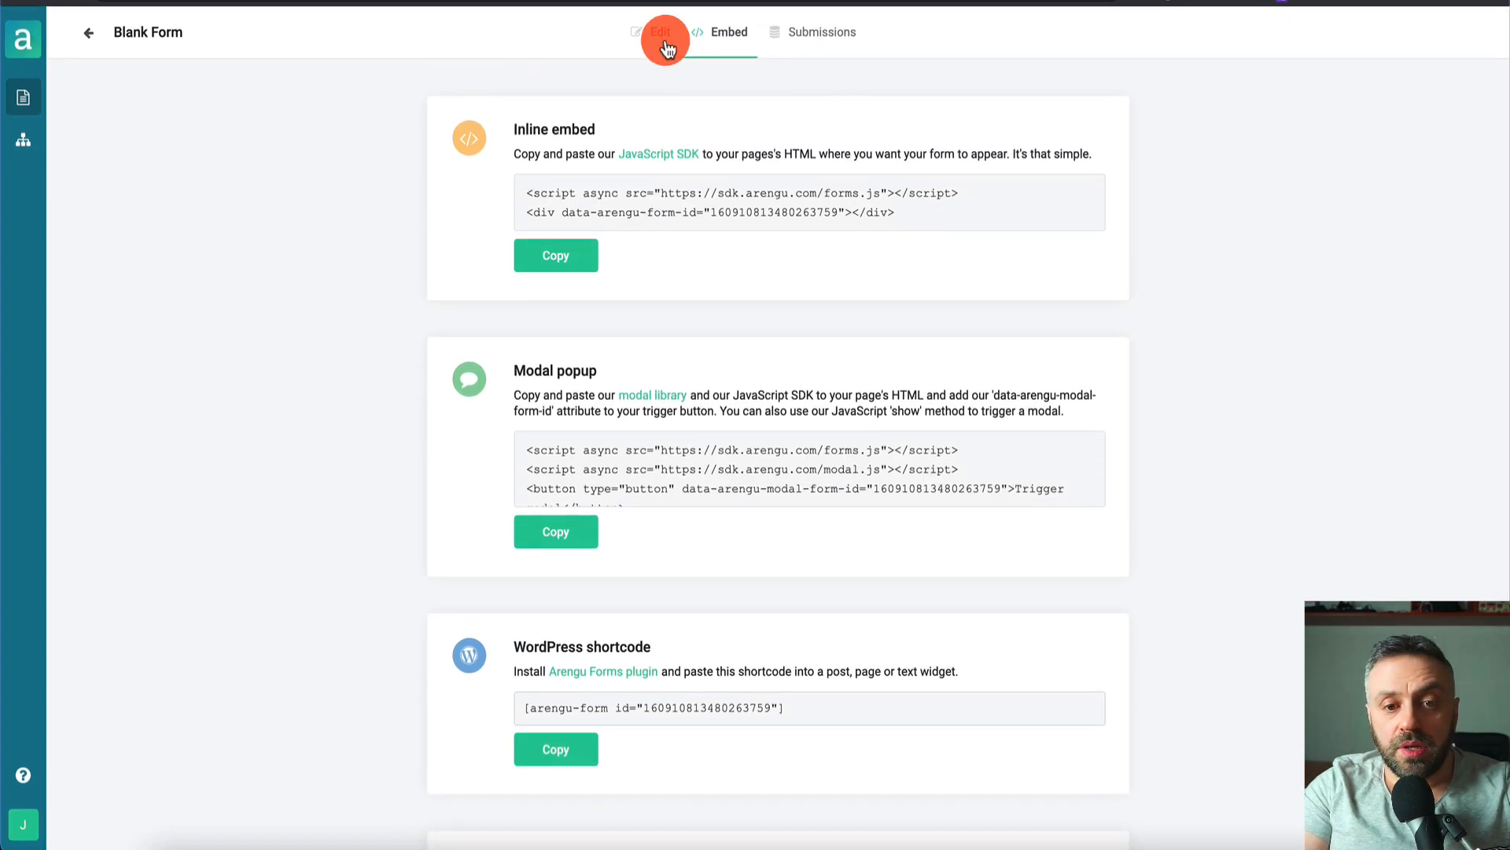
pyautogui.scroll(-5, 651, 413)
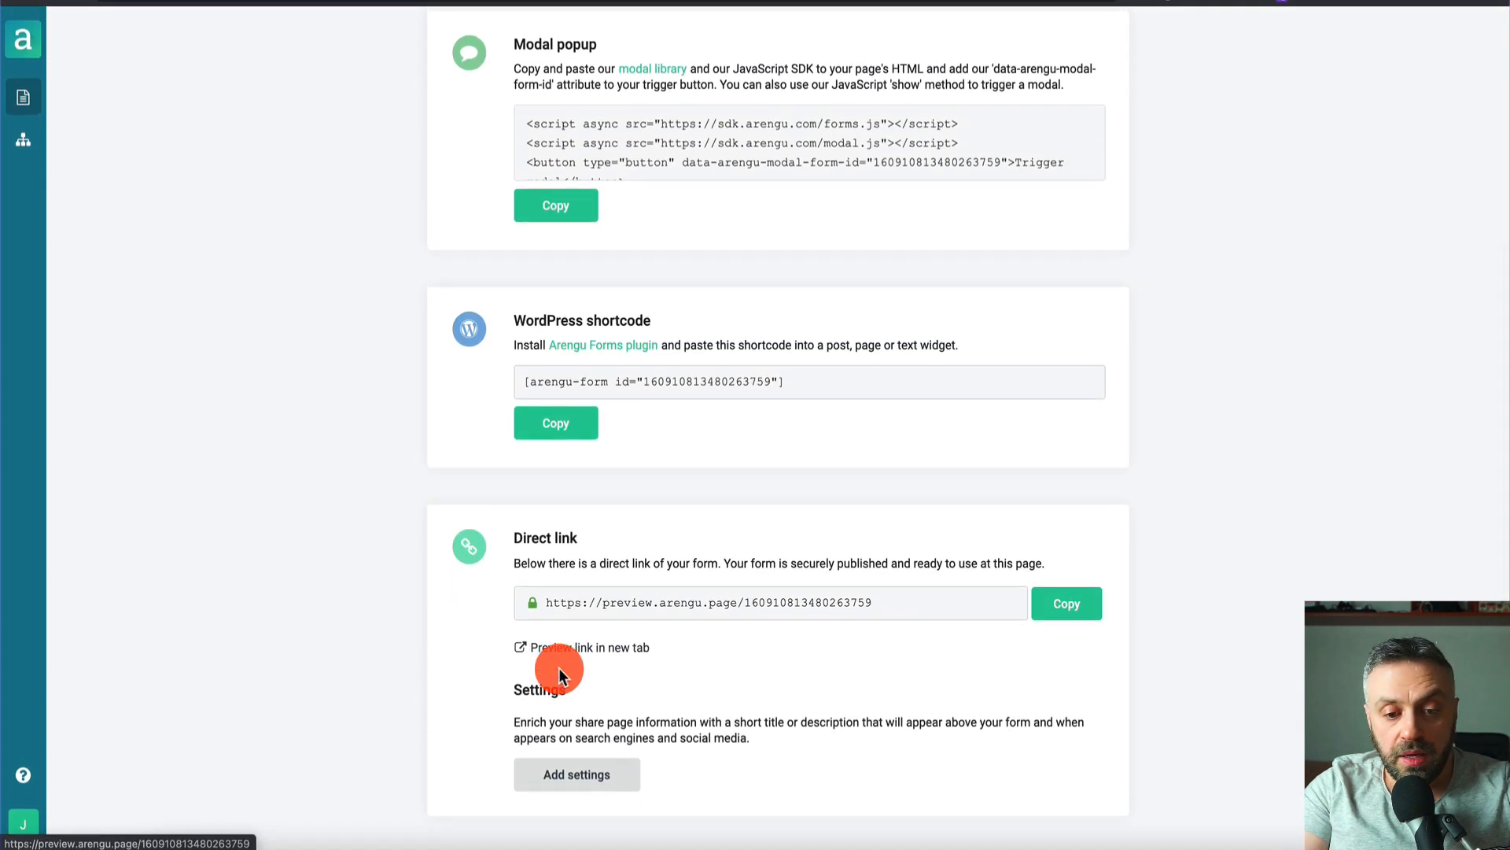
# - Submit the preview form with 'Lose weight' and 'I just started', then view the EmailFlow's executions
pyautogui.click(601, 640)
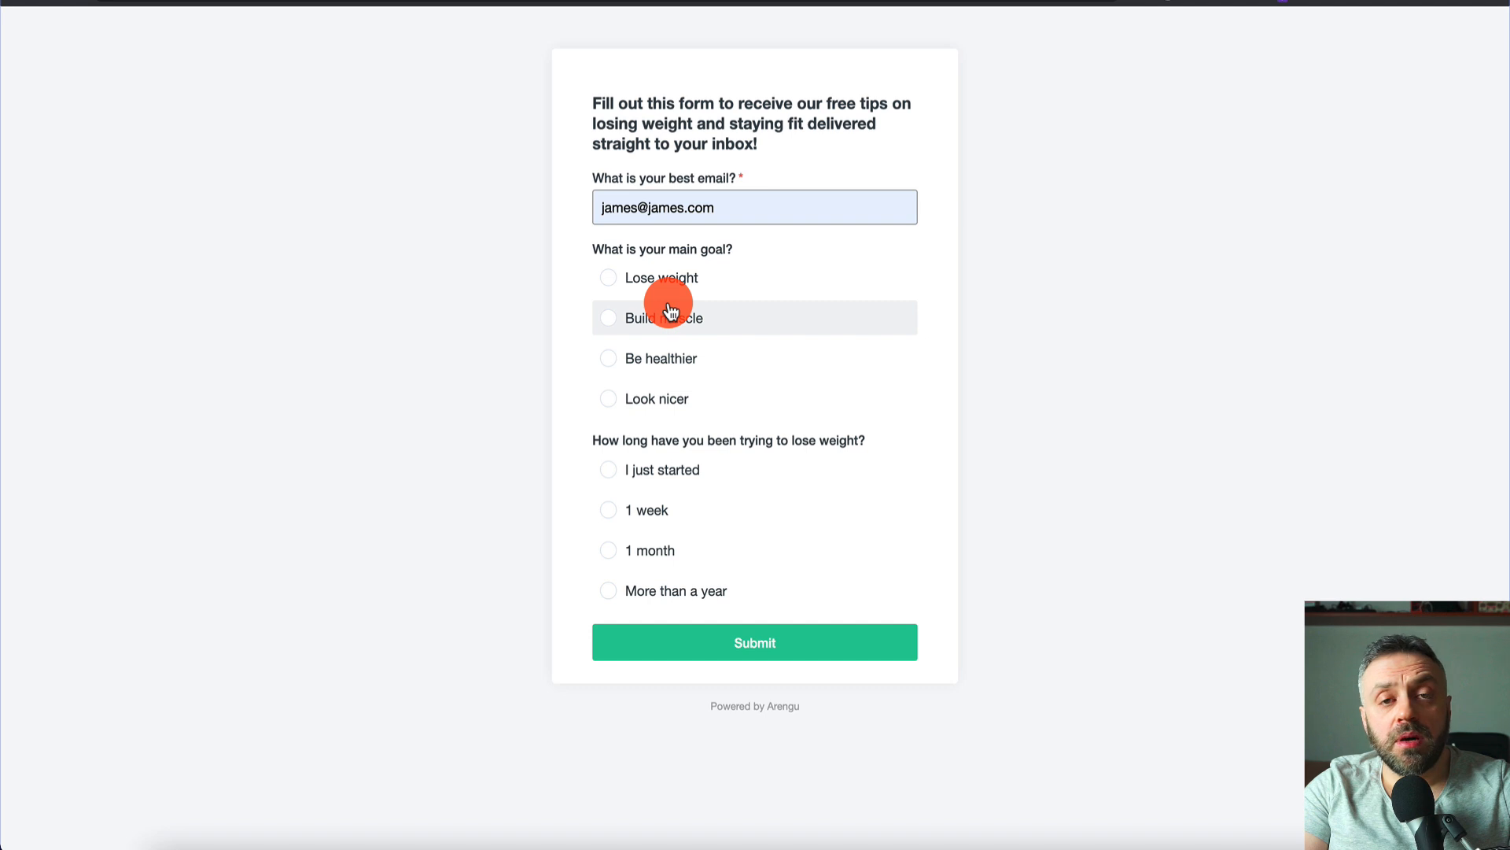
pyautogui.click(612, 280)
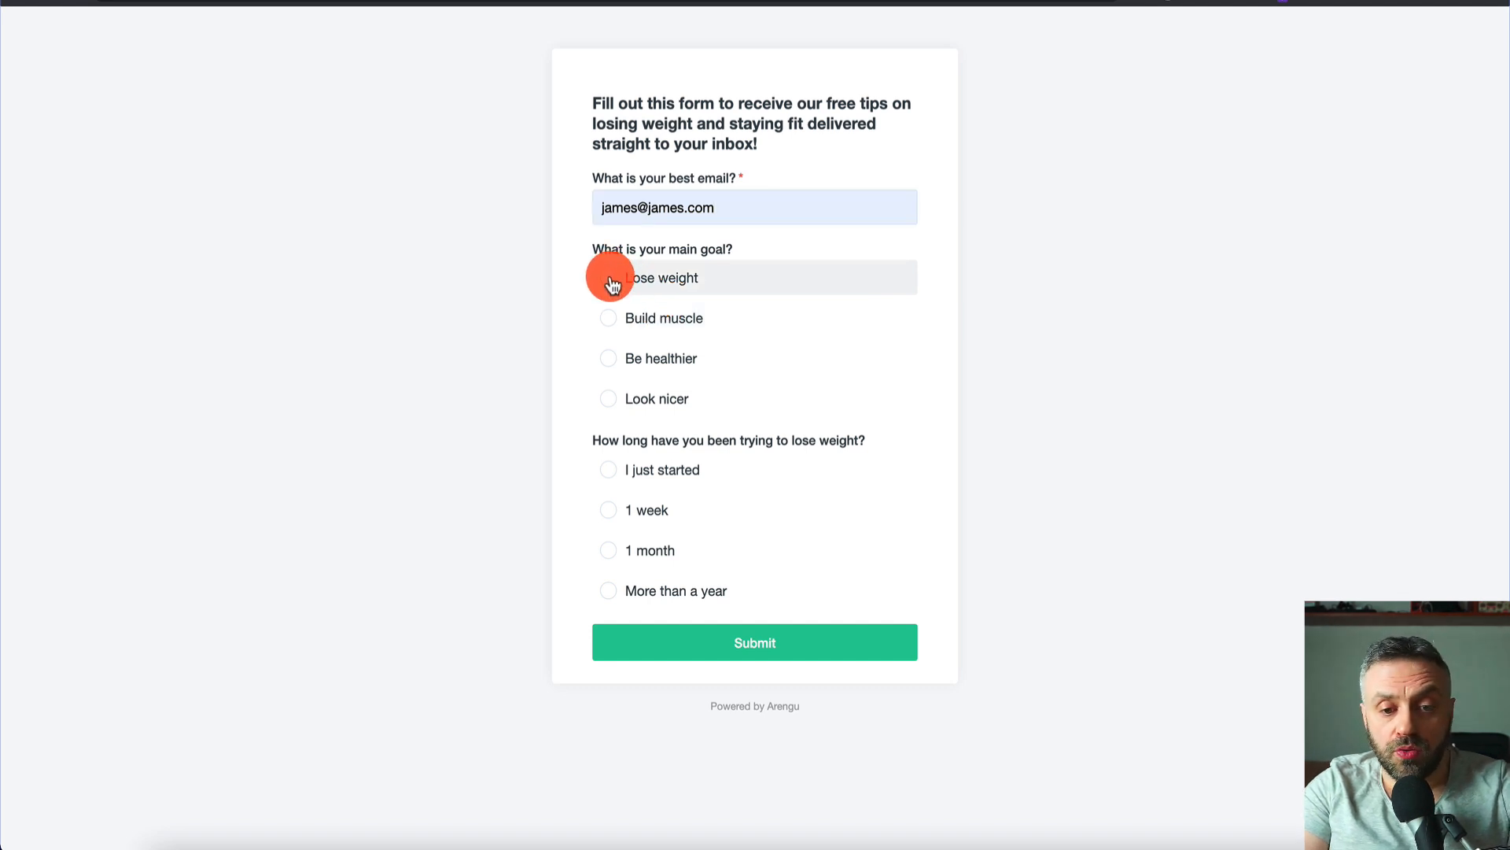
pyautogui.click(613, 471)
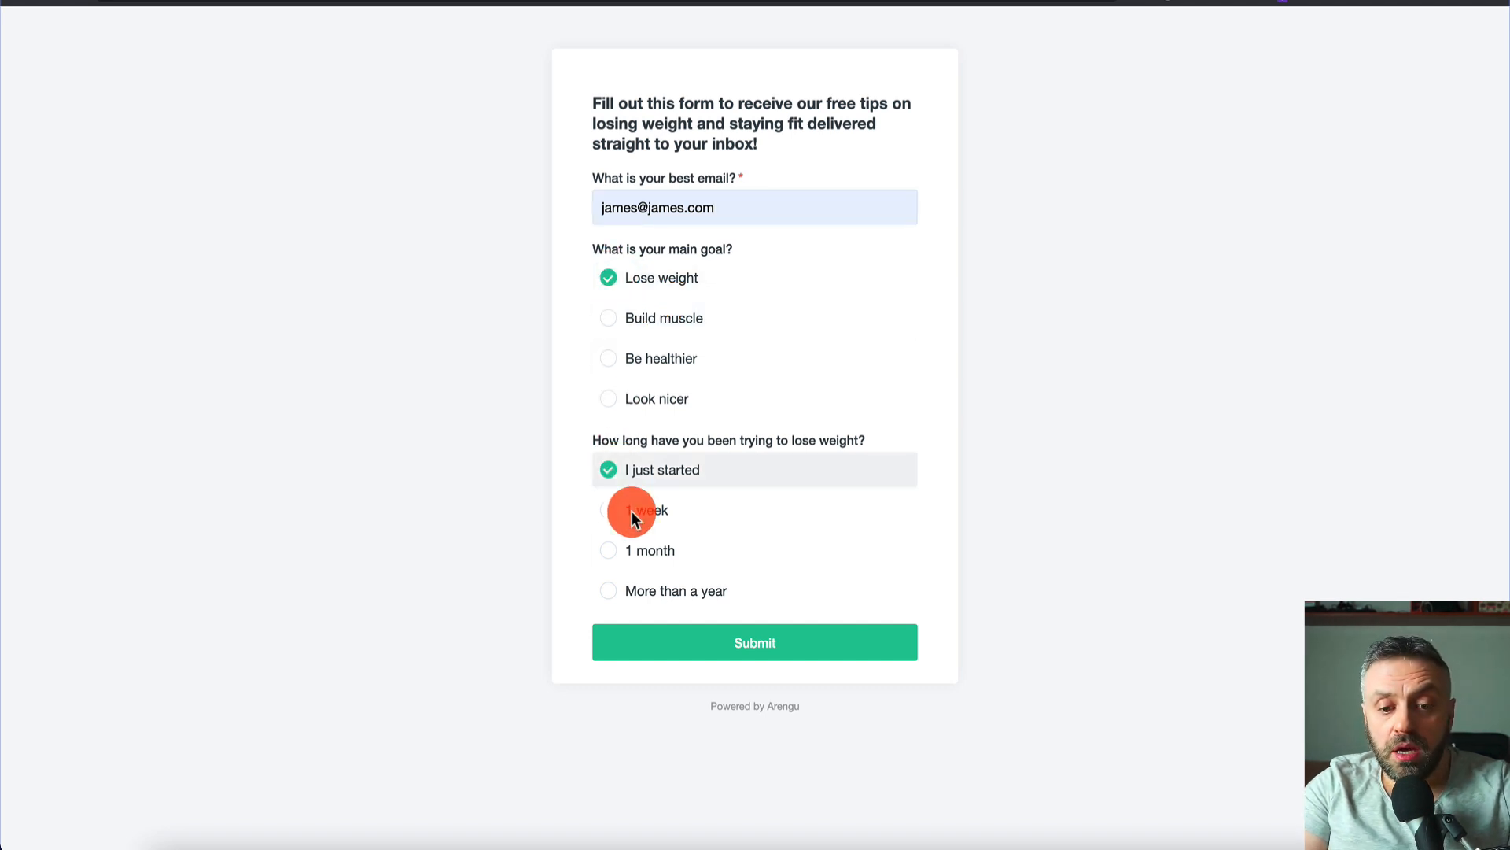
pyautogui.click(759, 643)
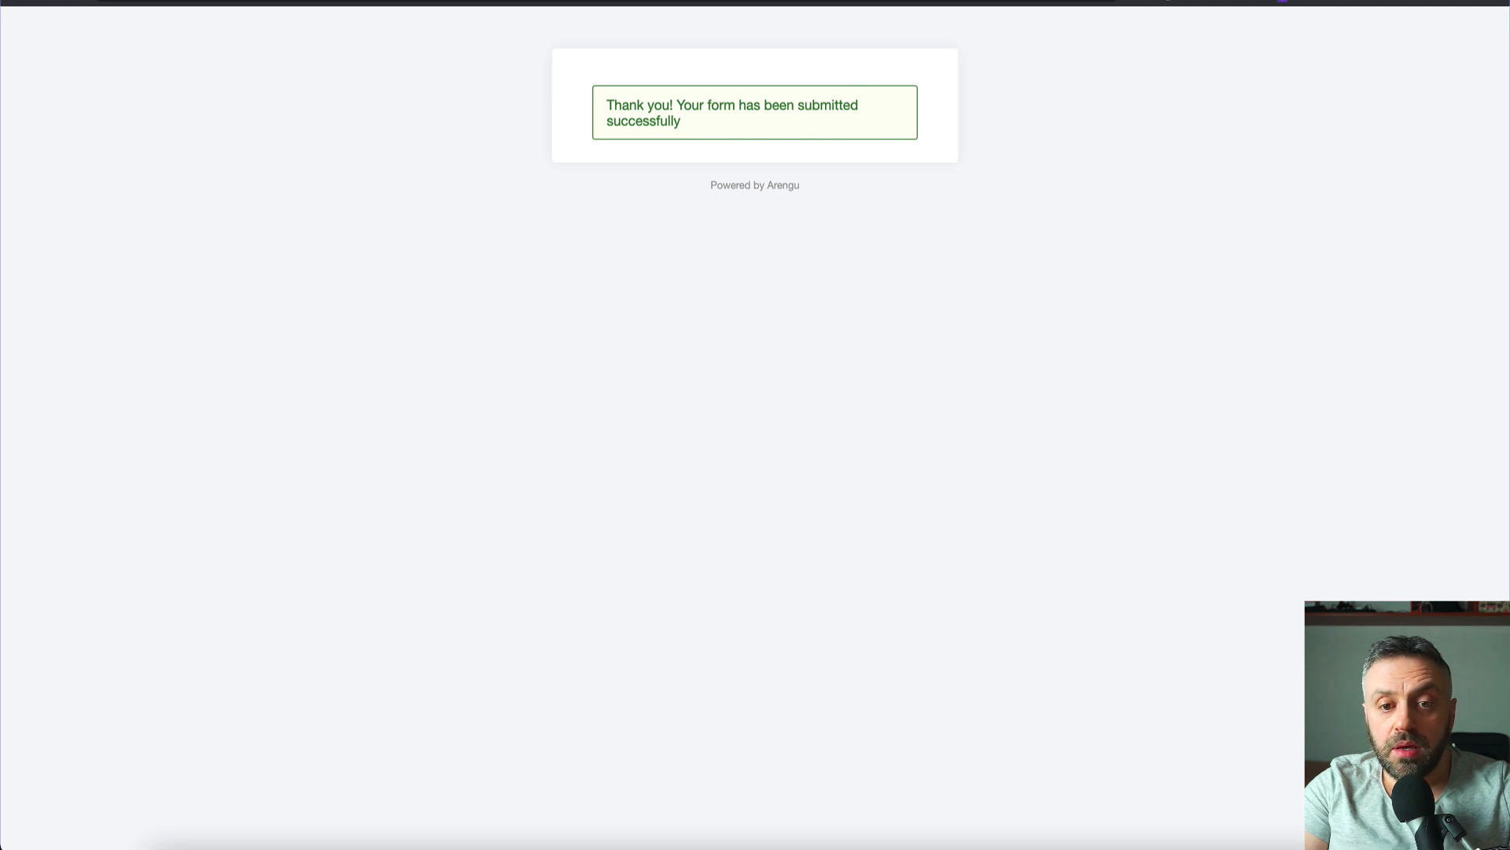
pyautogui.click(775, 1)
pyautogui.click(802, 33)
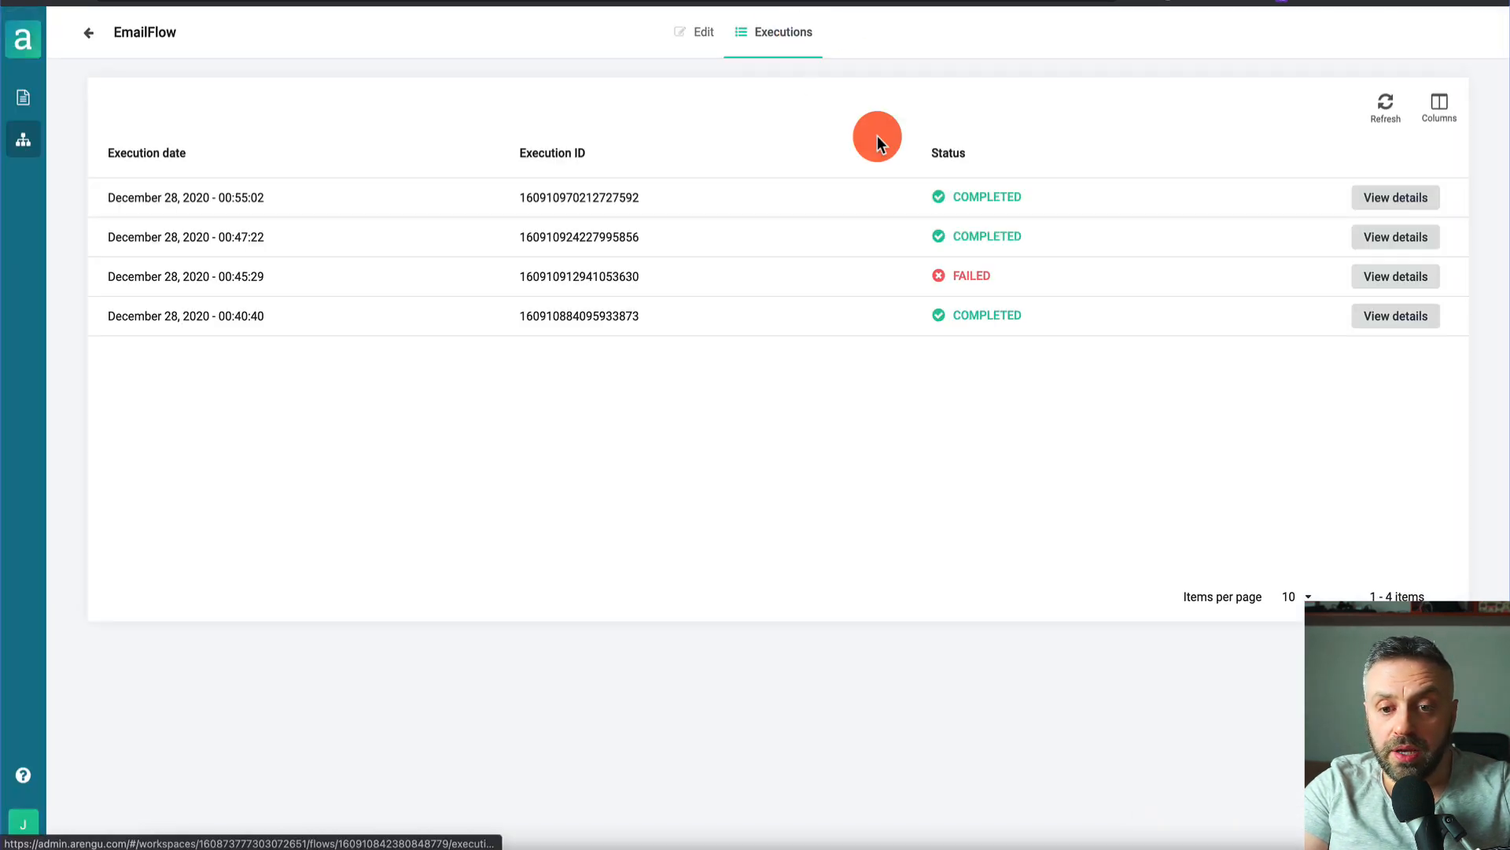
# - Review the latest execution's Send SendGrid email input JSON with the tip, then return to editing
pyautogui.click(1024, 202)
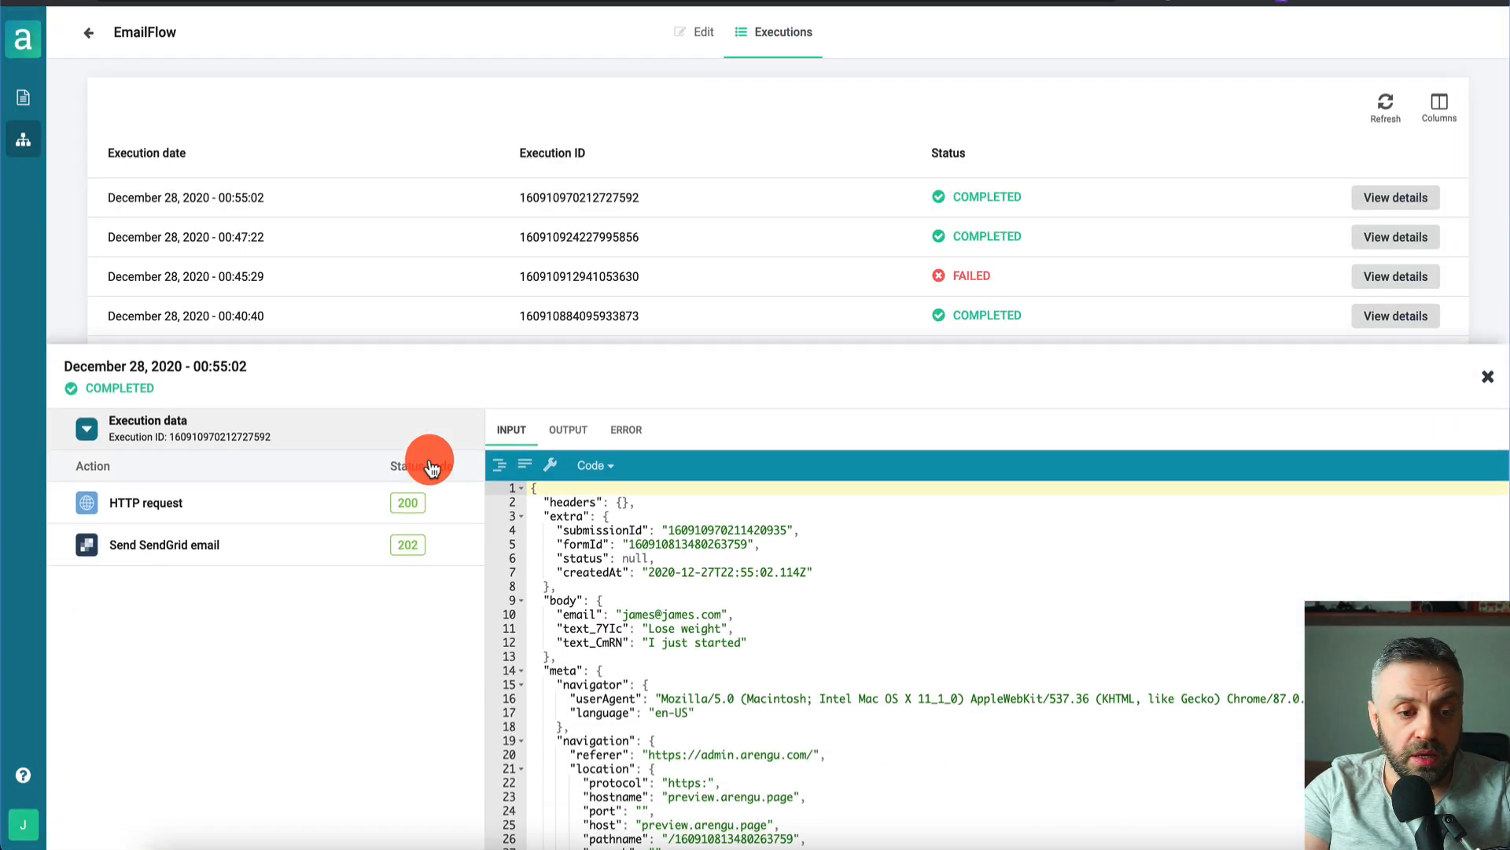
pyautogui.click(252, 548)
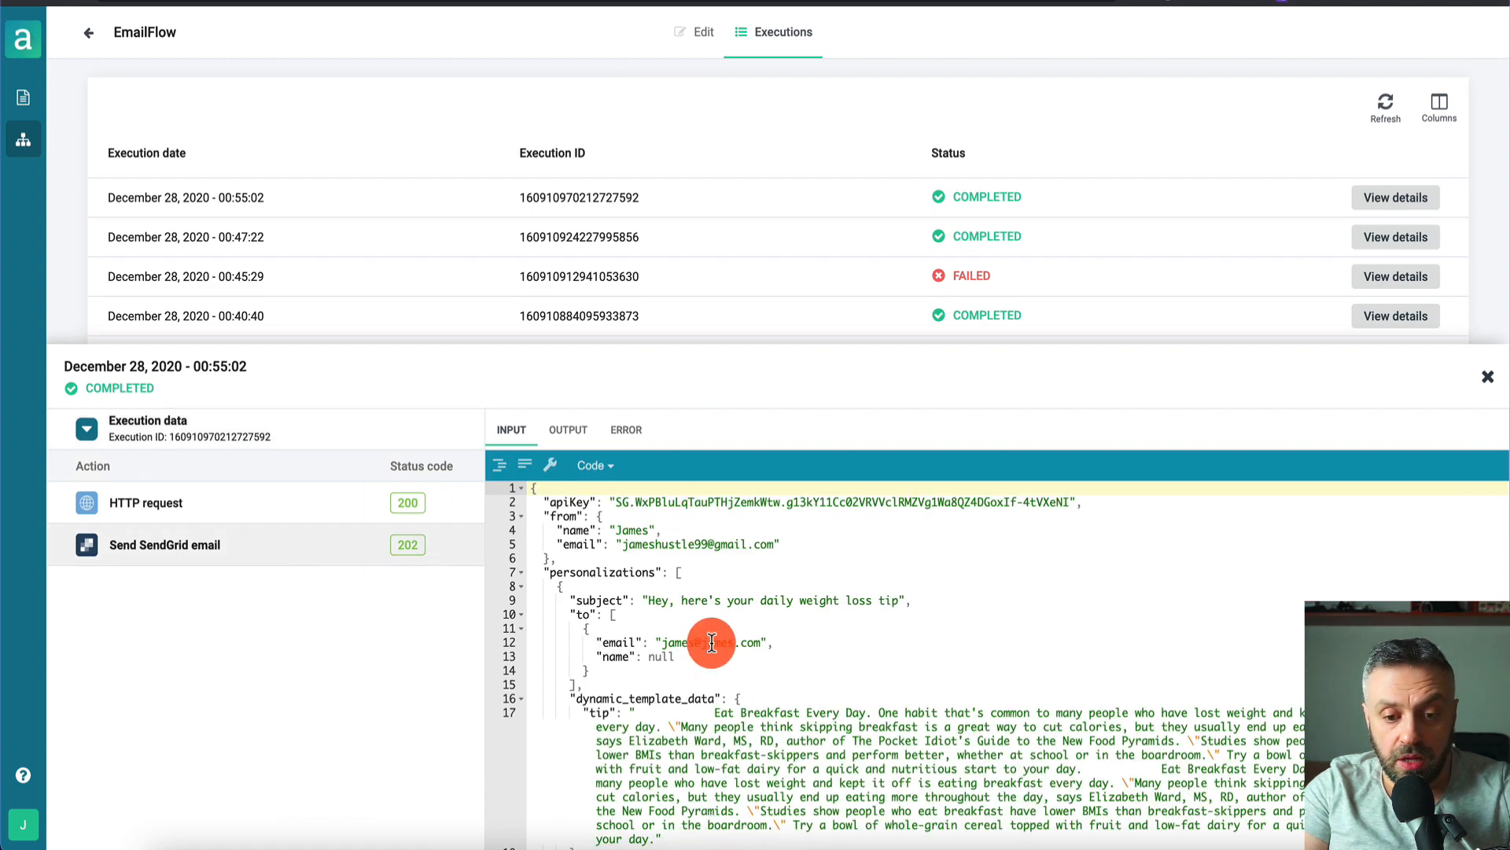
pyautogui.scroll(-3, 711, 643)
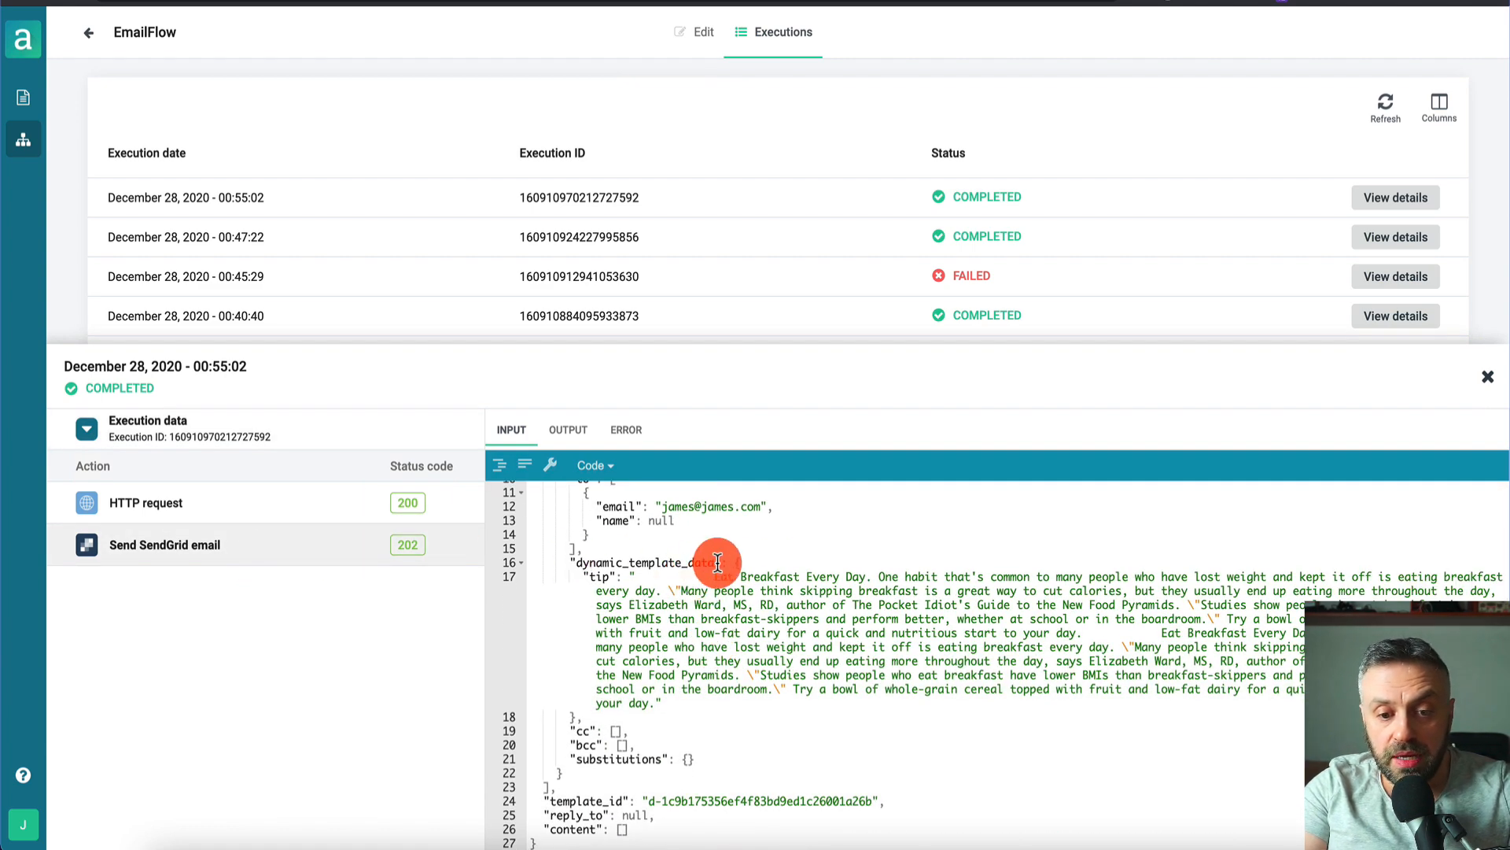
pyautogui.scroll(2, 708, 561)
pyautogui.scroll(-3, 749, 567)
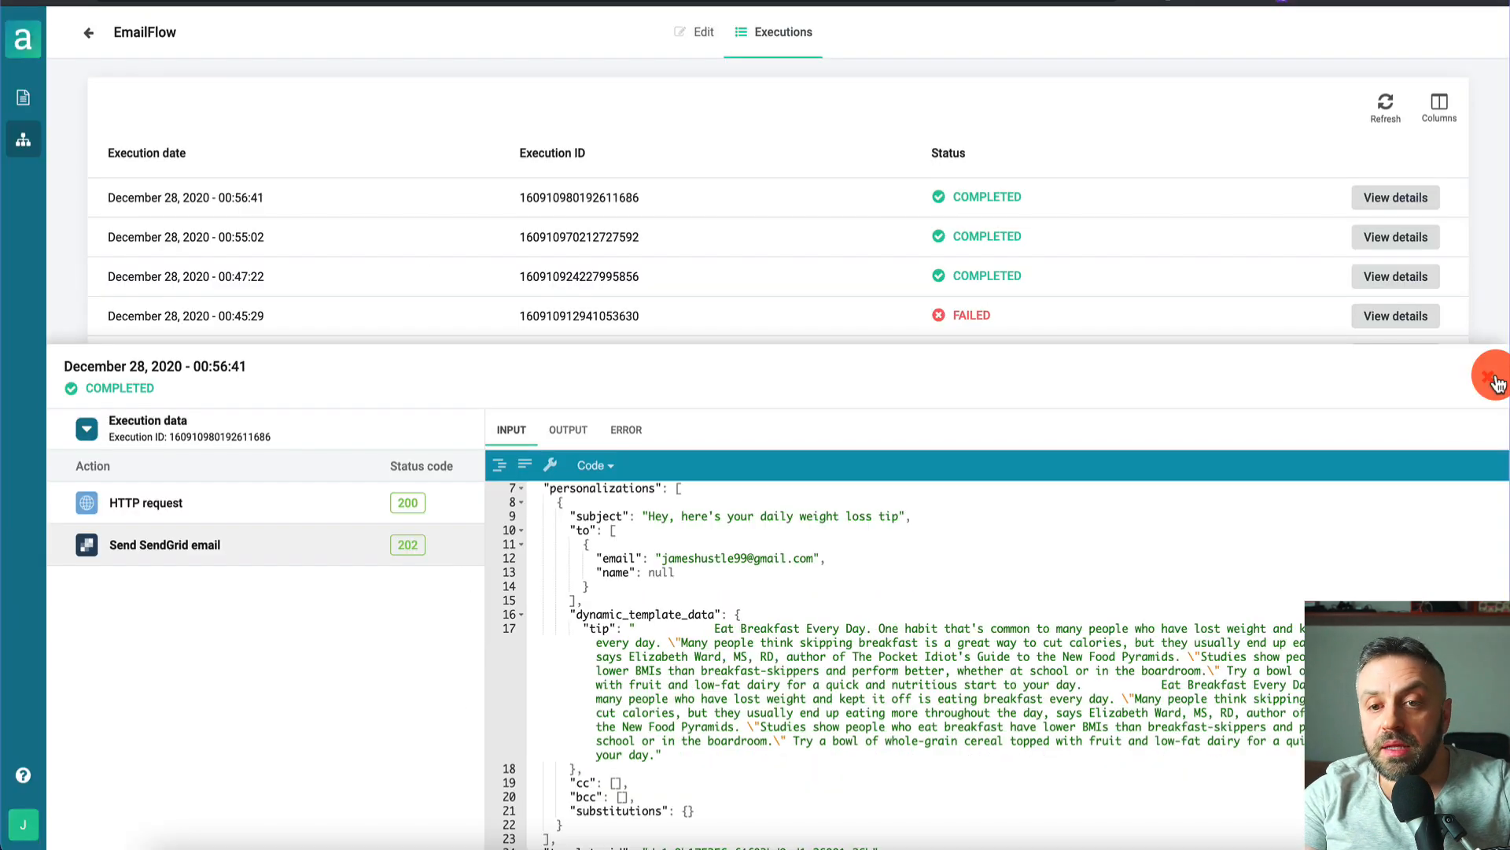
pyautogui.click(1492, 381)
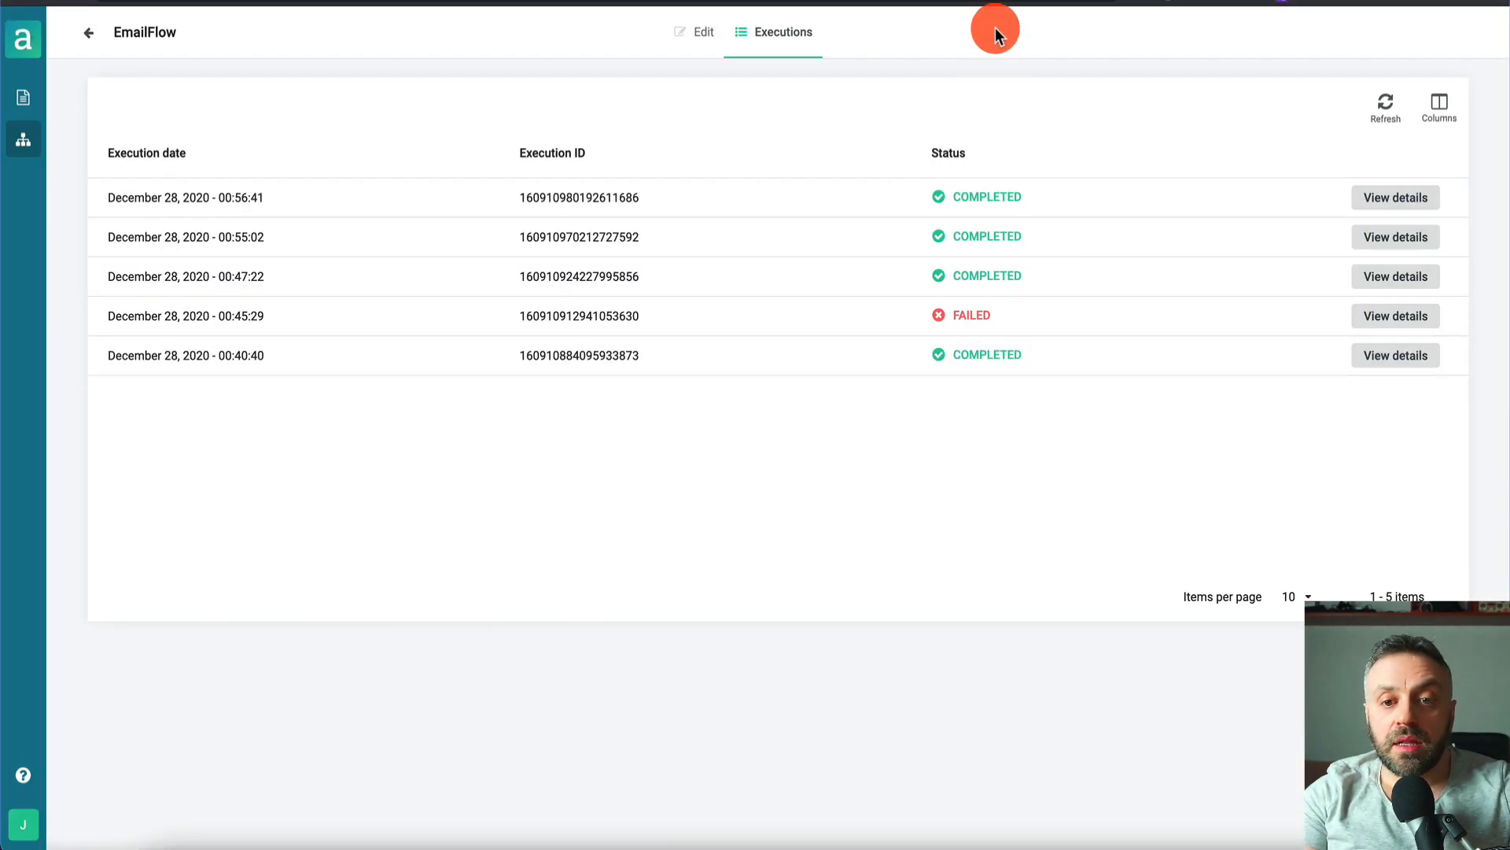
pyautogui.click(698, 36)
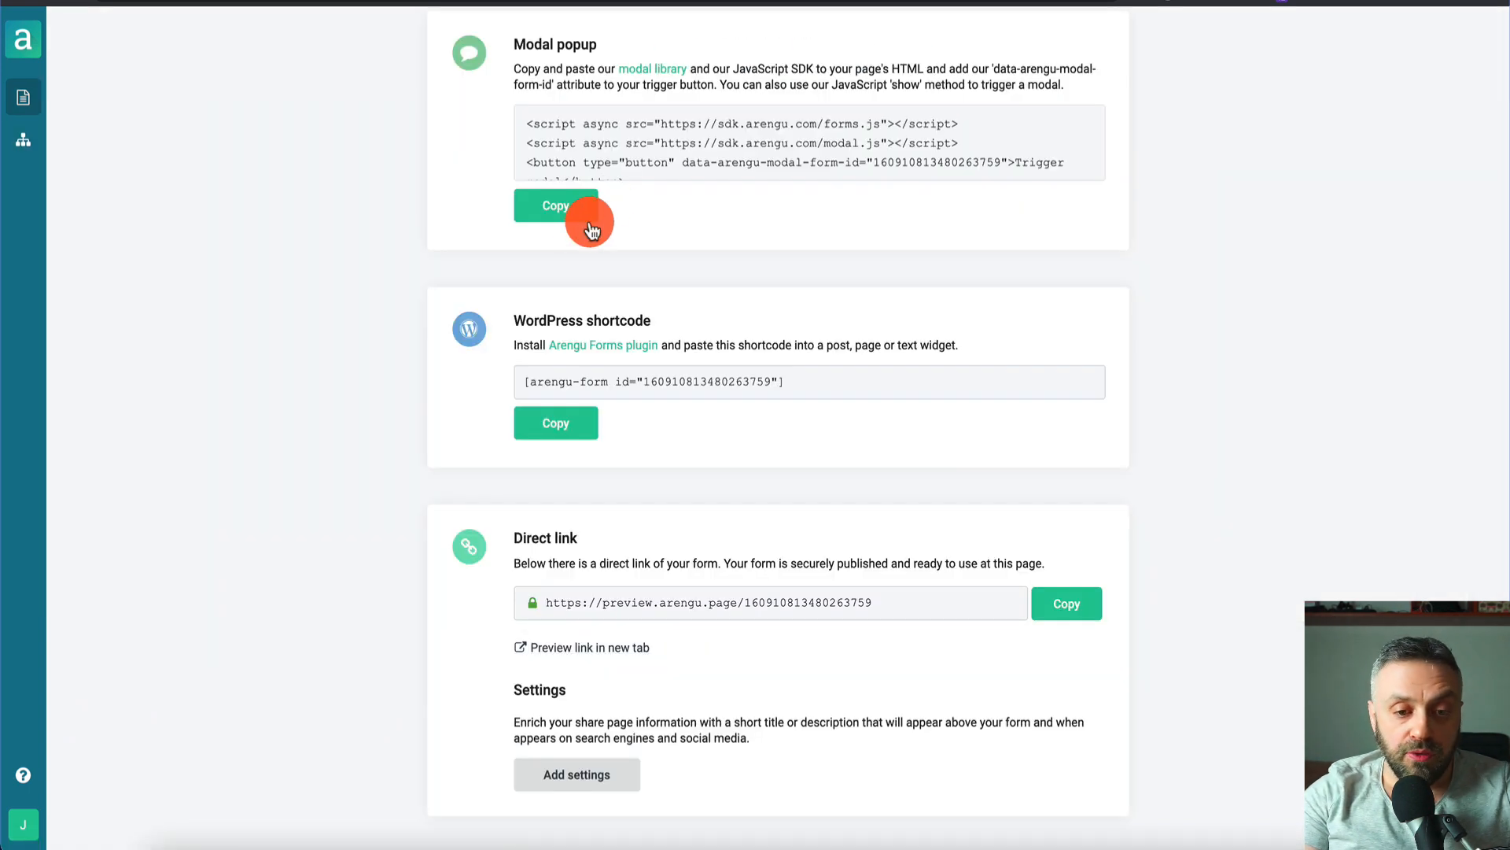
# - Drag a Text field under the Blank Form's HTML block, then go back to the EmailFlow
pyautogui.scroll(5, 583, 218)
pyautogui.click(653, 35)
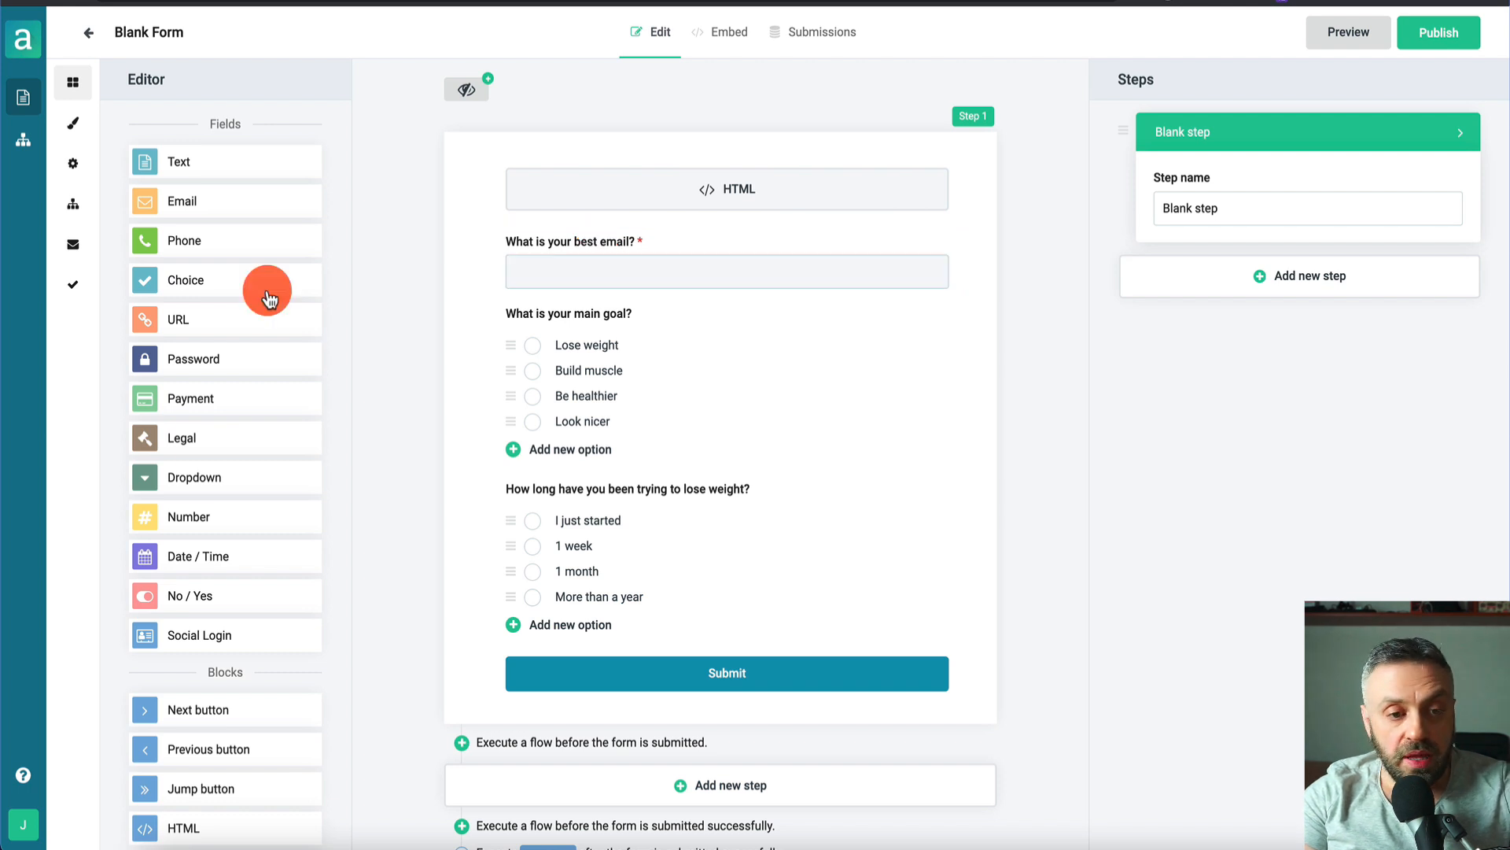
pyautogui.moveTo(186, 159); pyautogui.dragTo(627, 246)
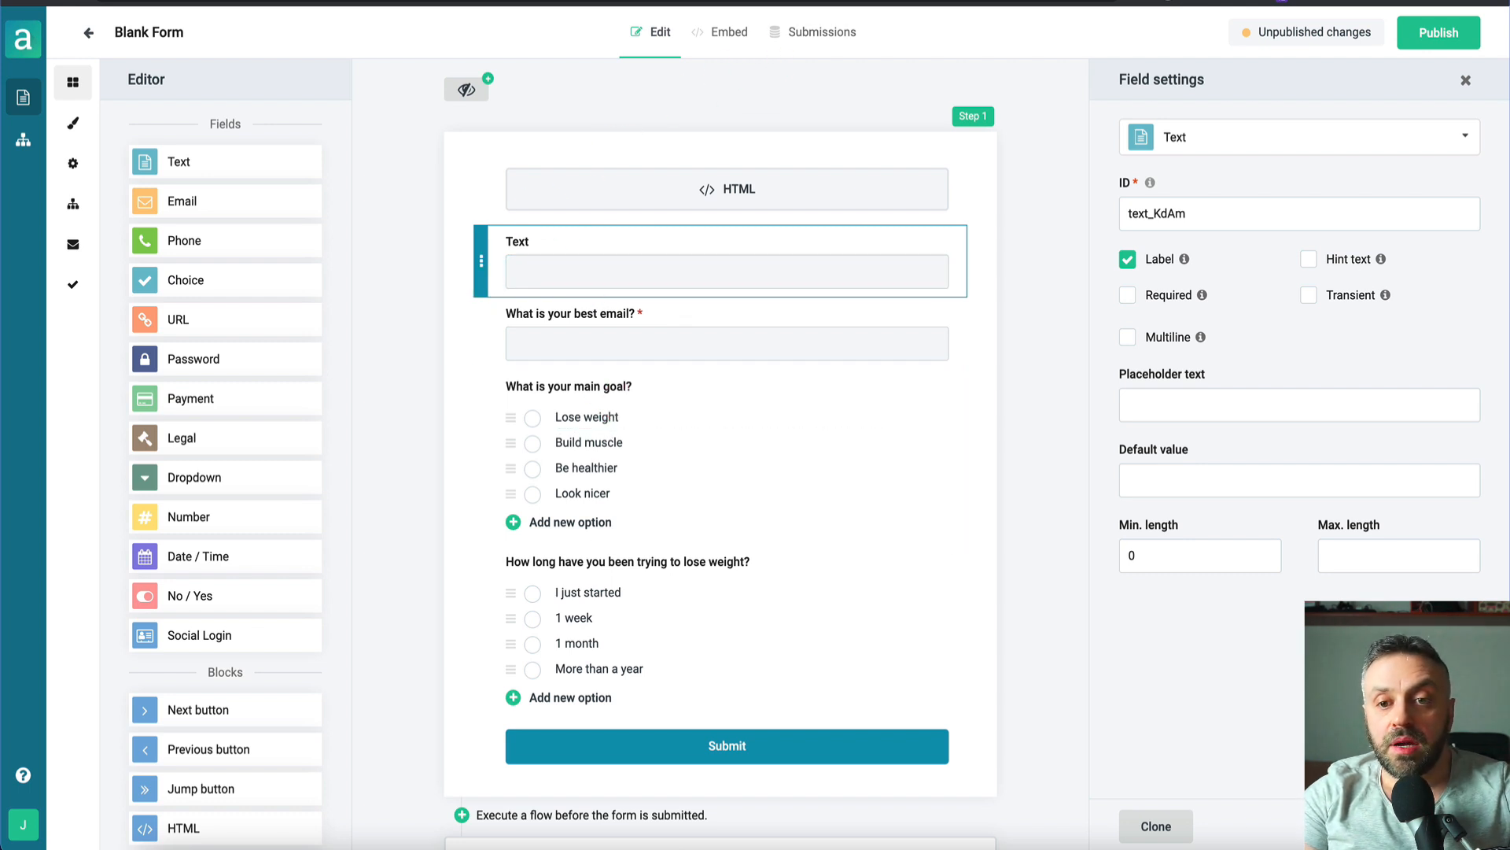
pyautogui.click(1077, 2)
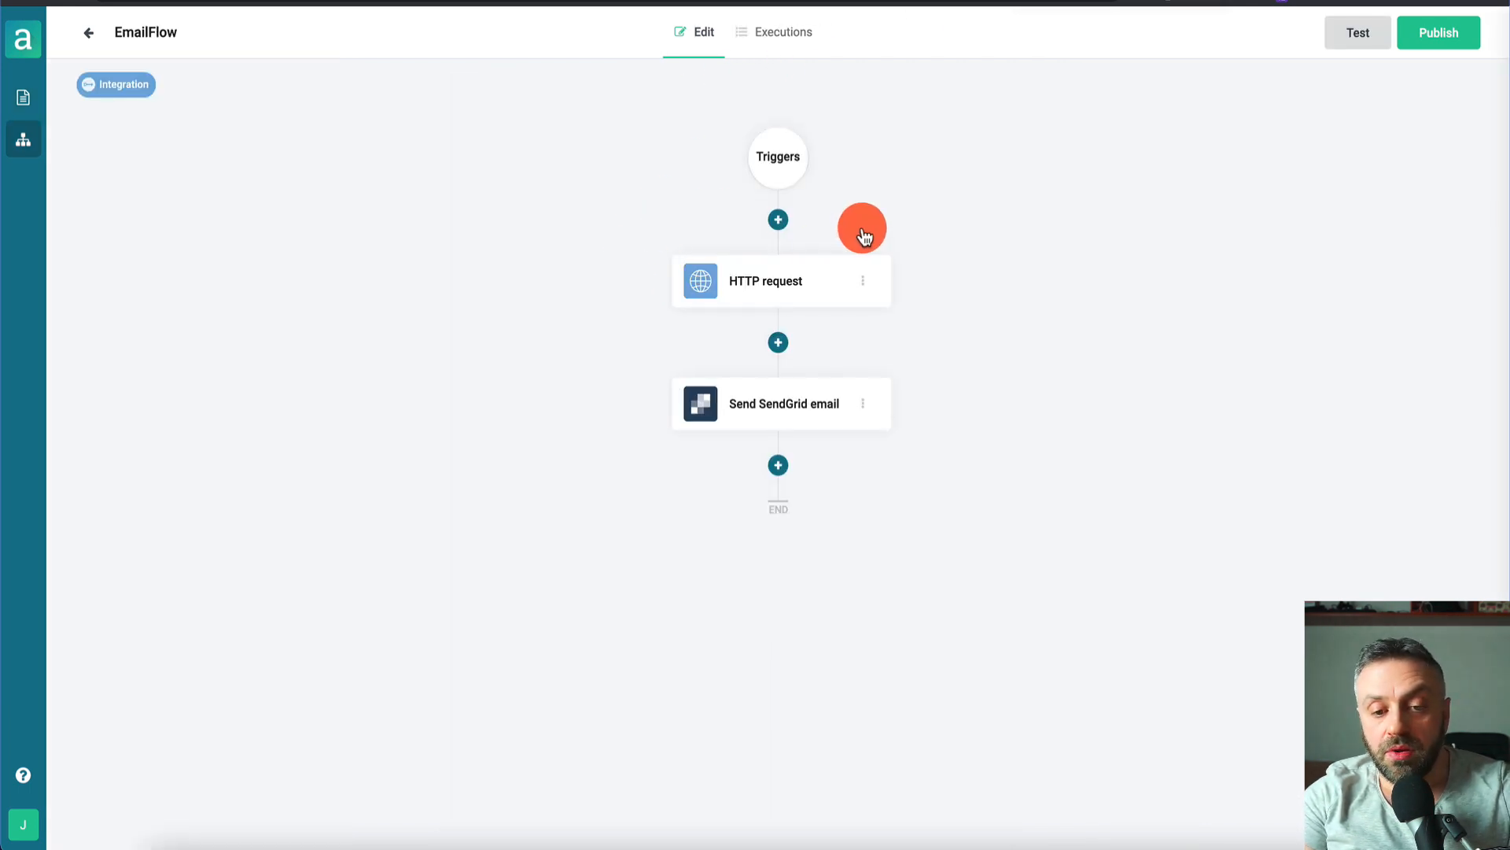
# - Add a Delay step after the SendGrid email with its unit set to Days
pyautogui.click(781, 466)
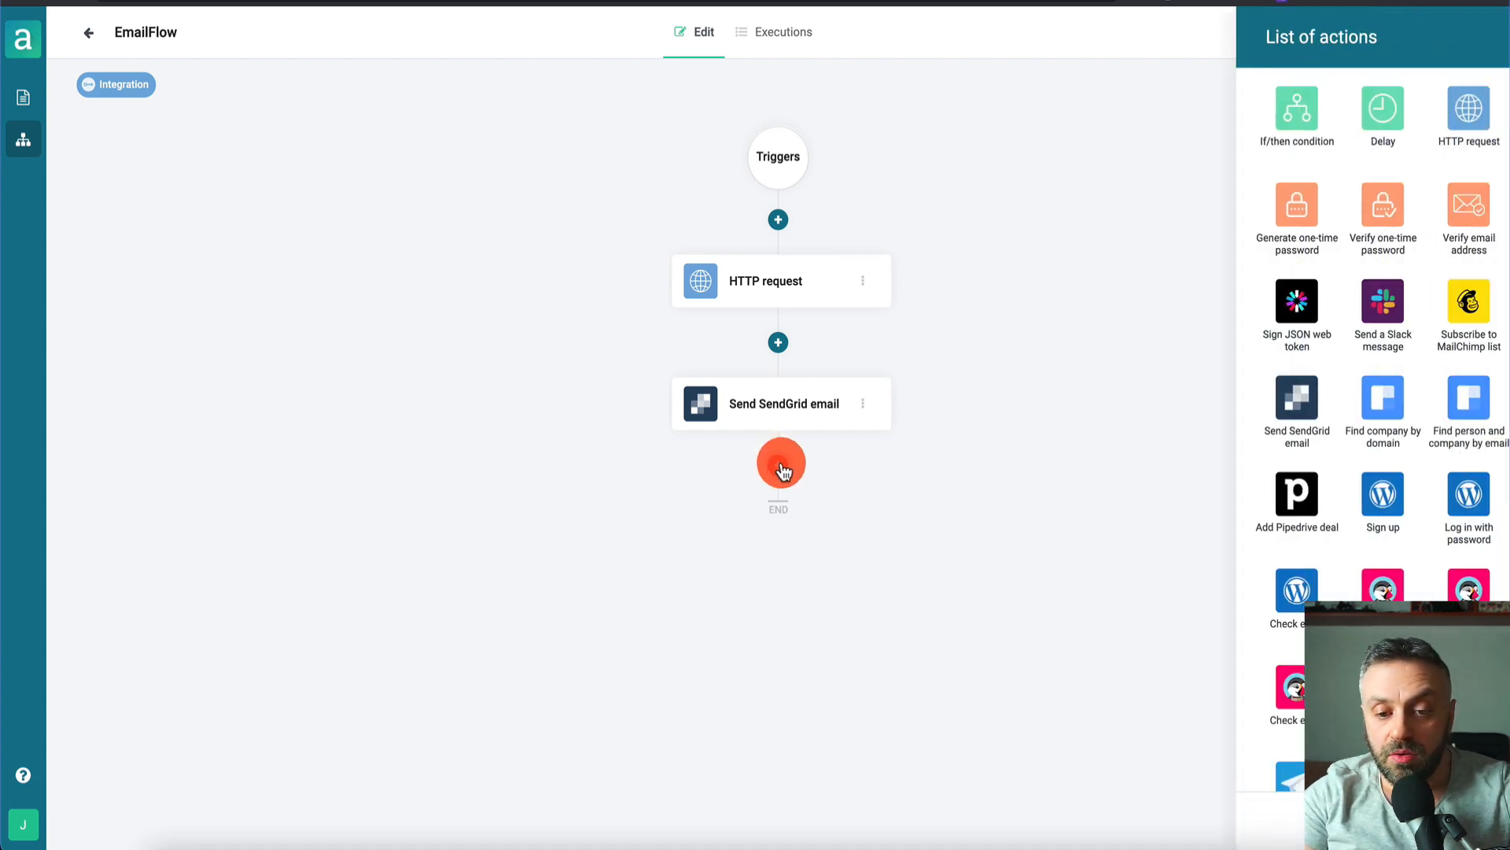
pyautogui.click(1282, 100)
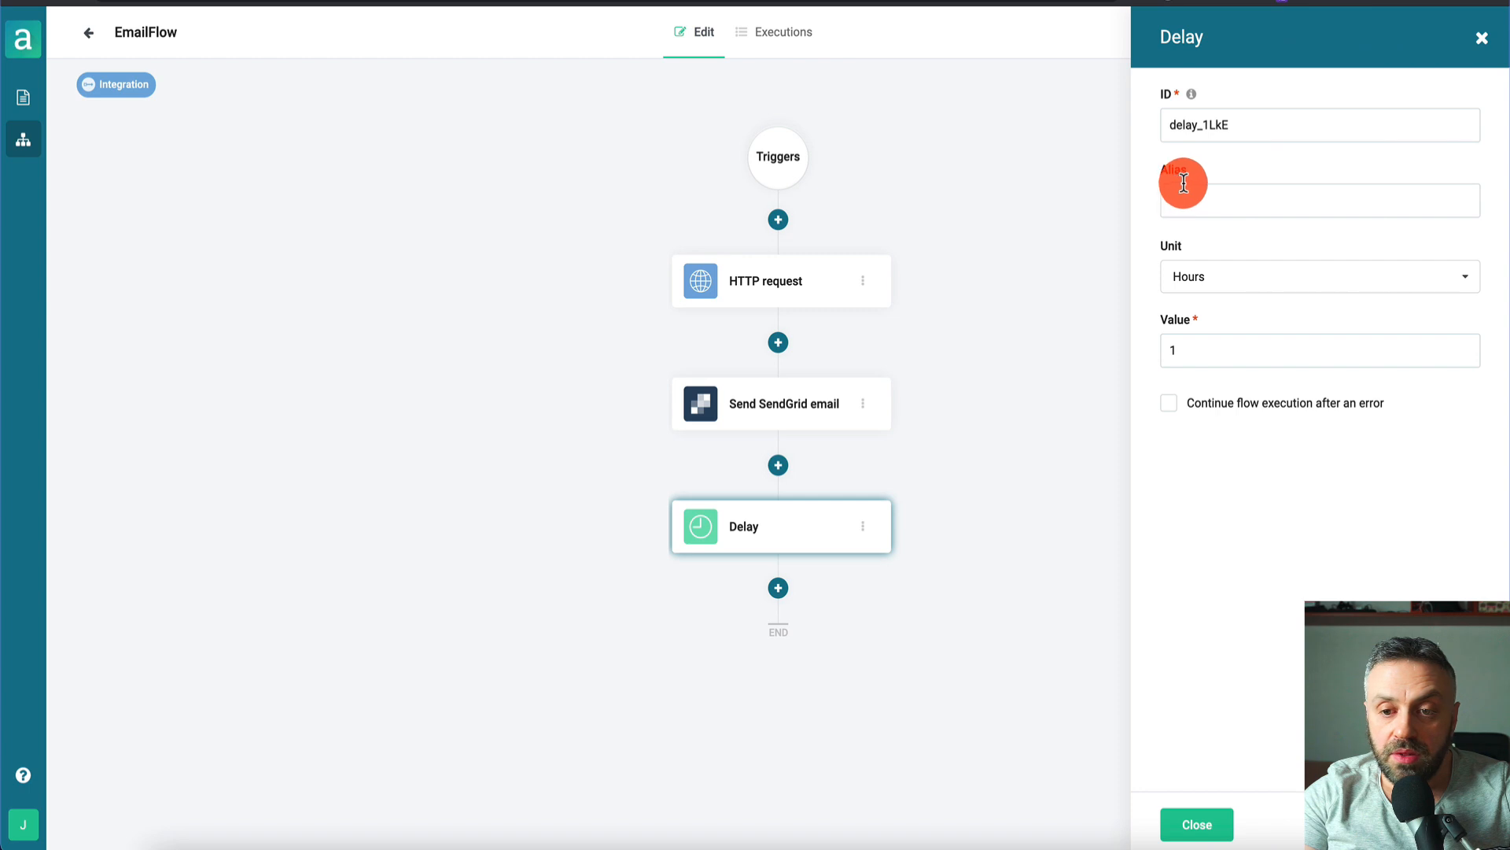
pyautogui.click(1281, 291)
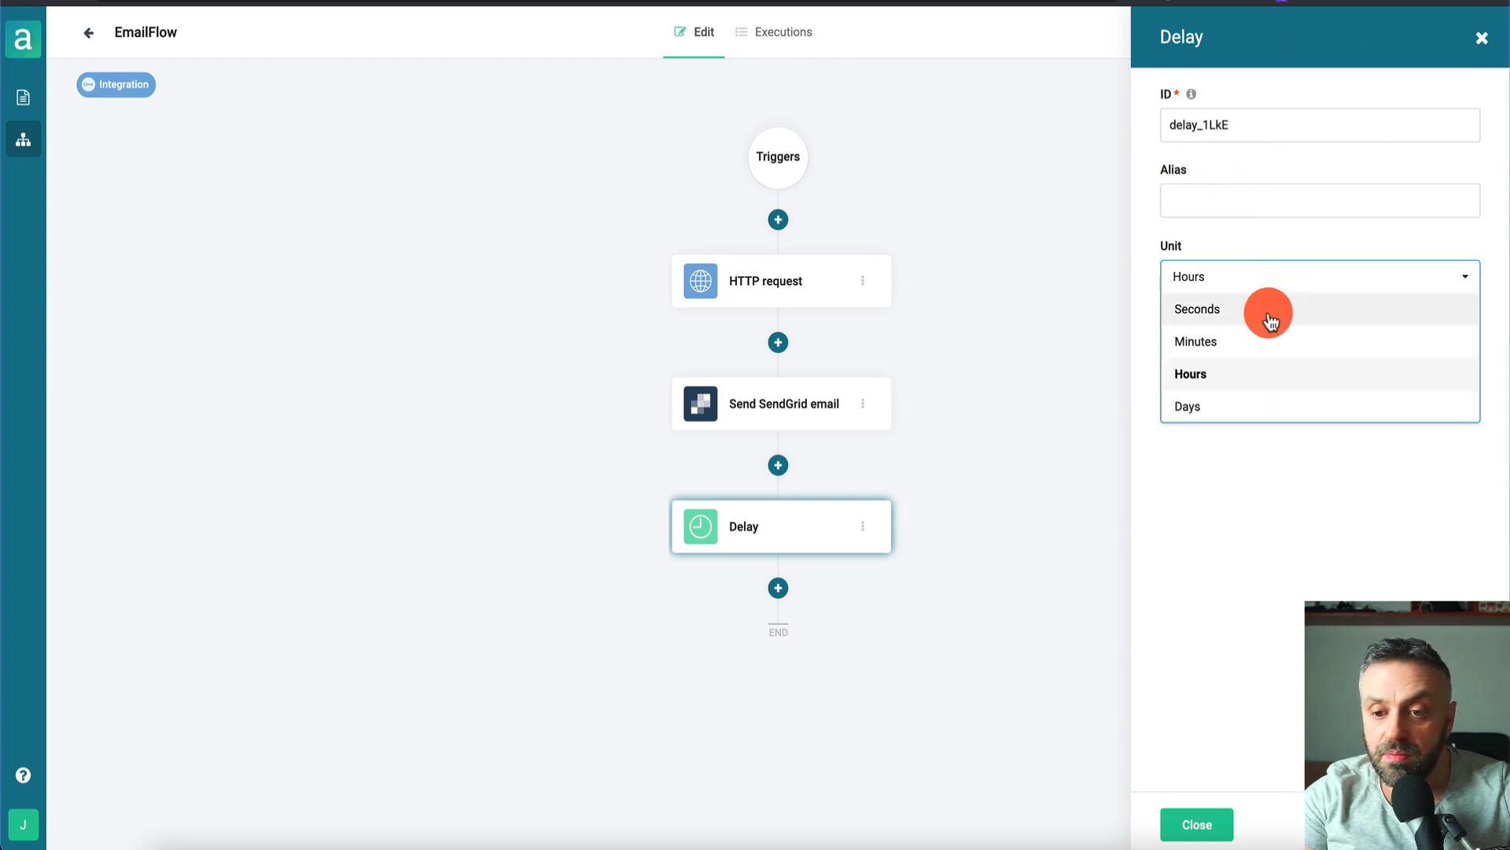
pyautogui.click(1272, 407)
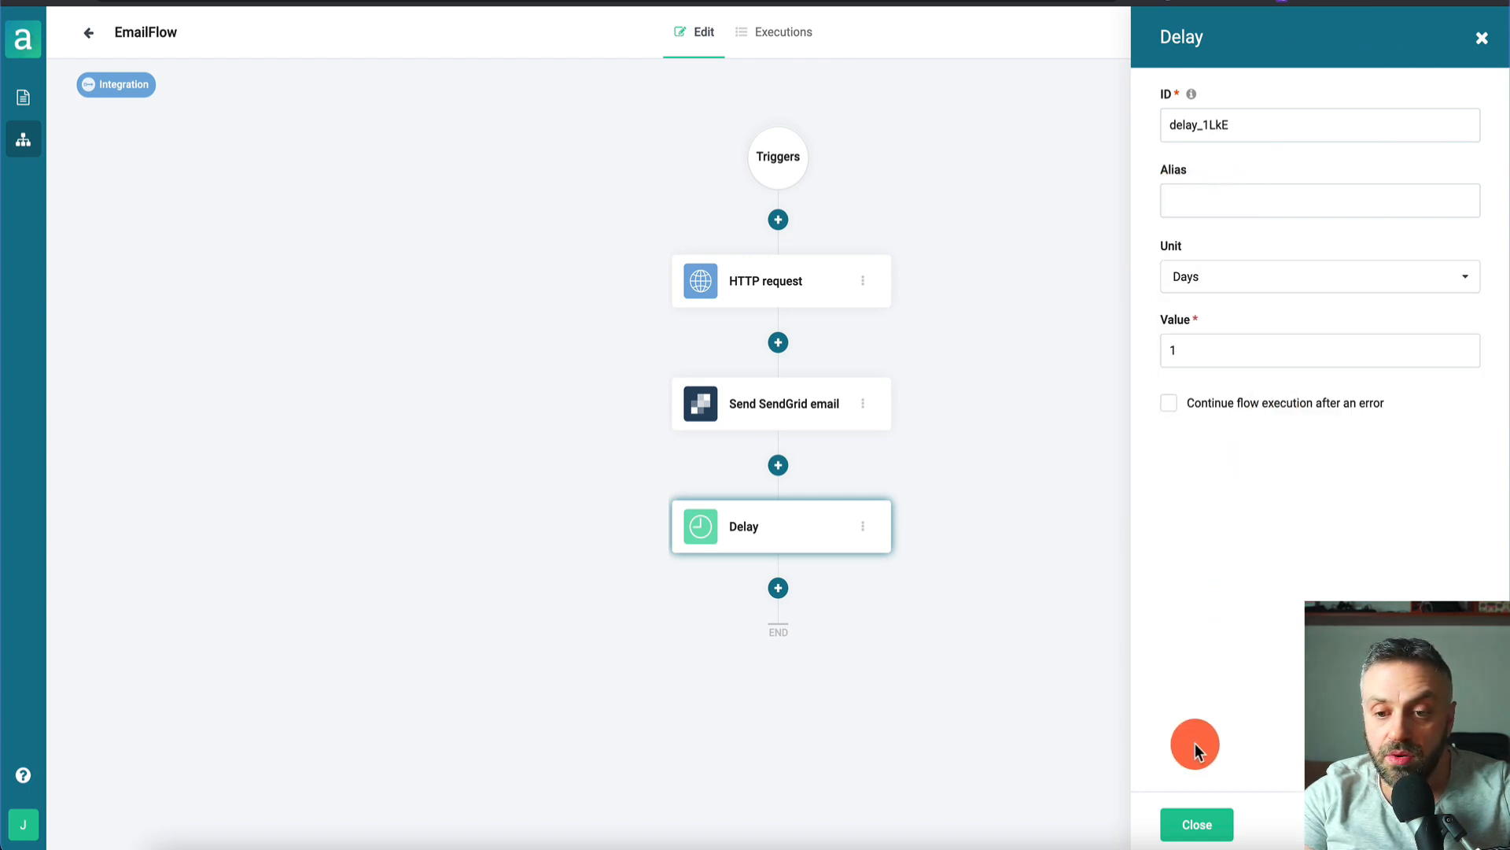
pyautogui.click(1196, 824)
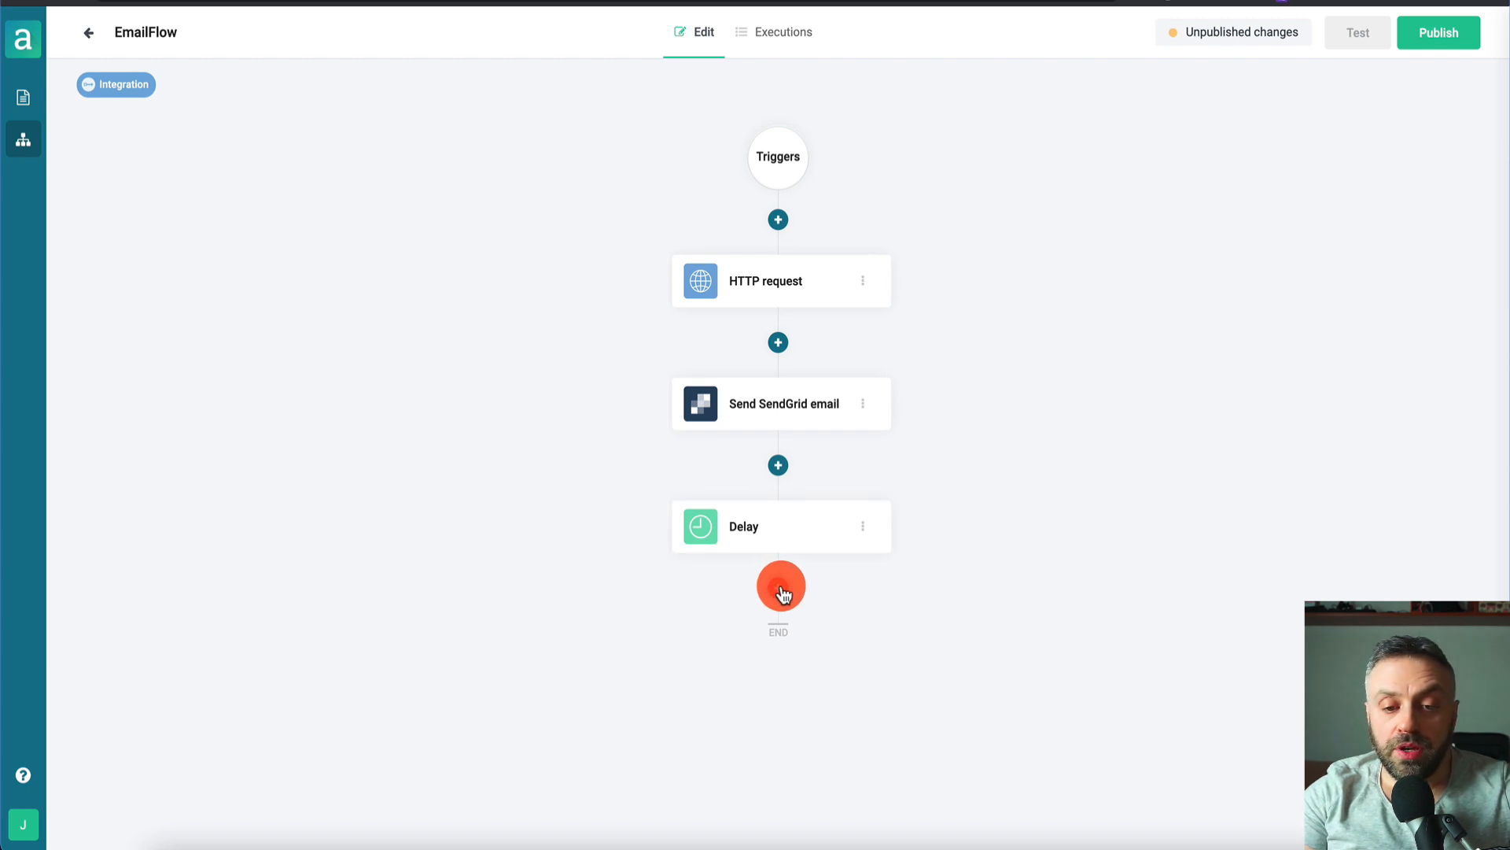
# - Toggle the POST request trigger off and back on, then copy its trigger URL
pyautogui.click(779, 158)
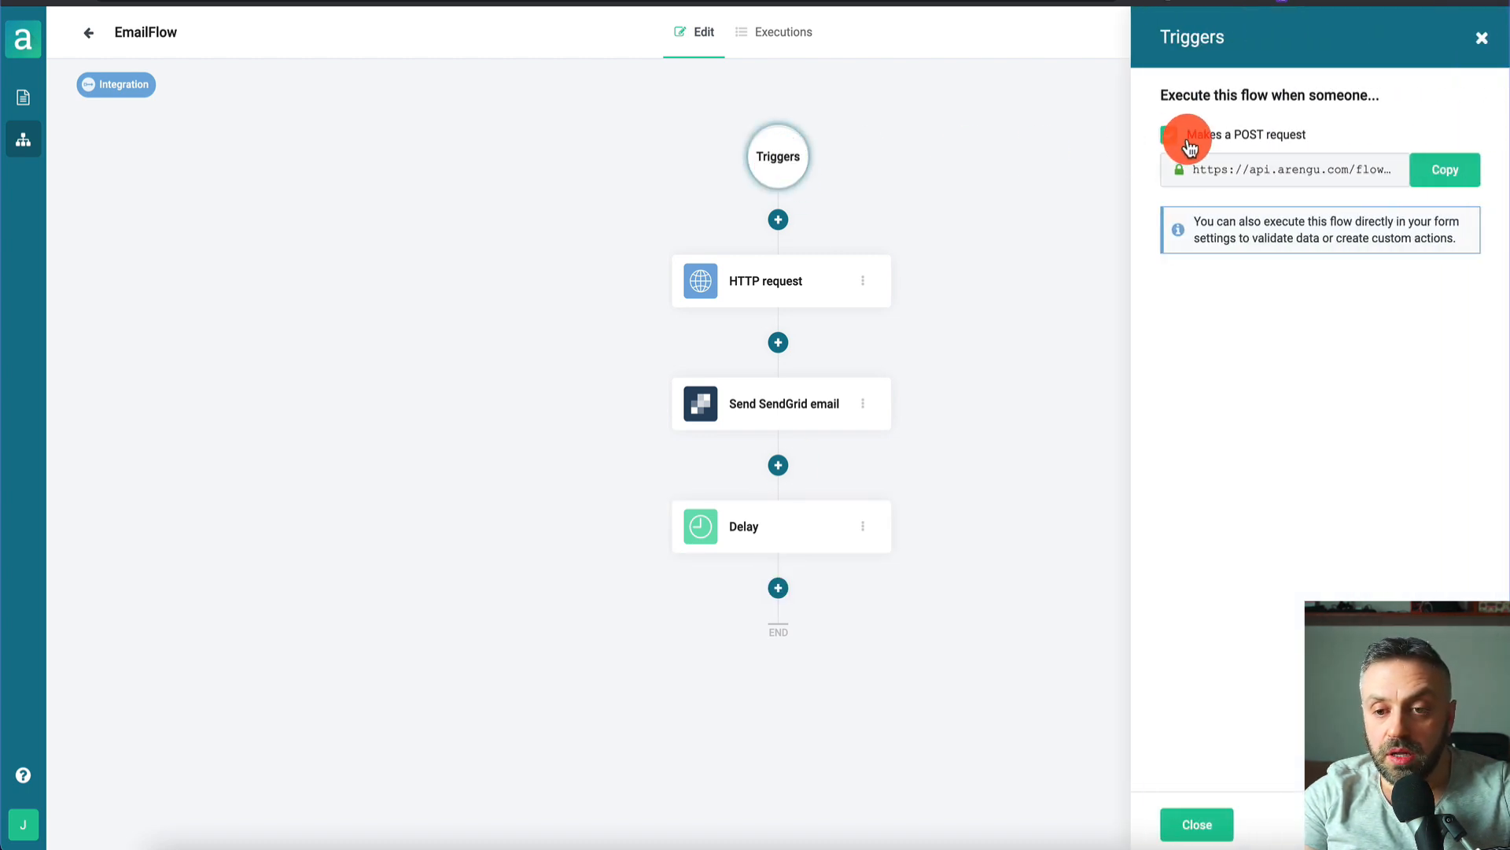
pyautogui.click(1168, 136)
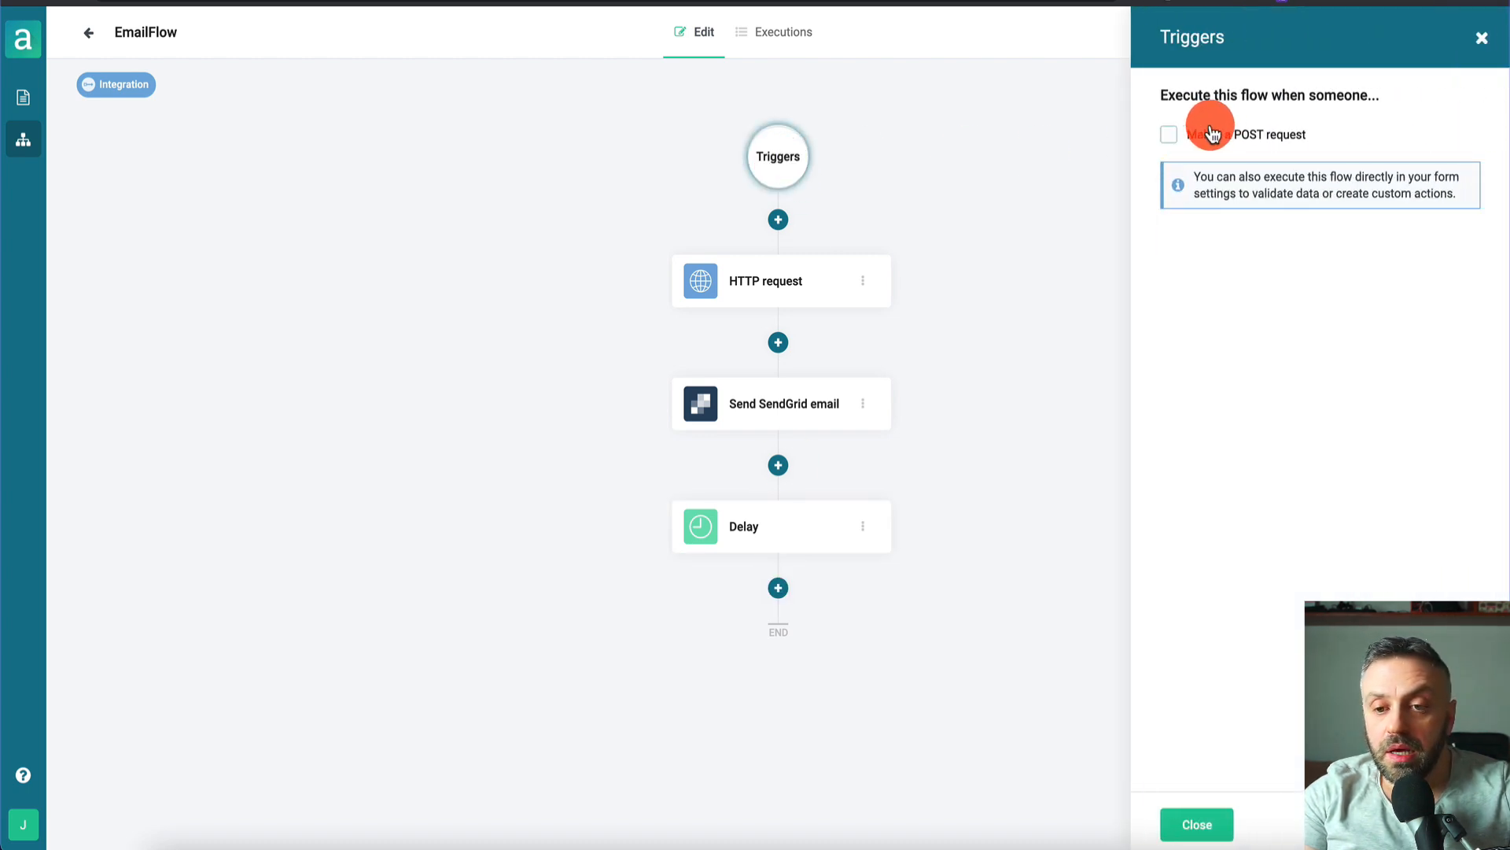
pyautogui.click(1168, 136)
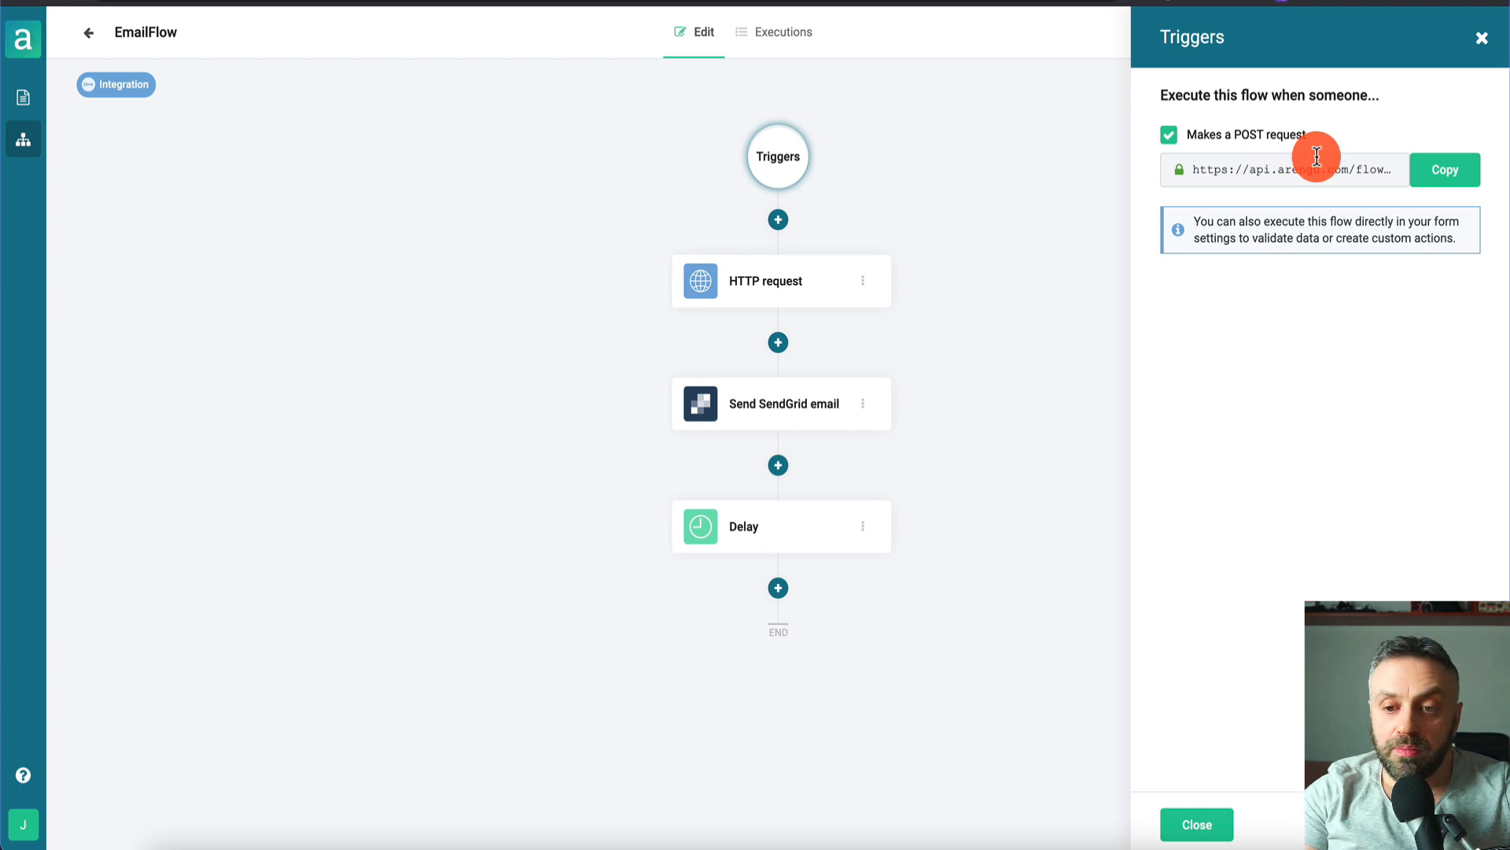
pyautogui.click(1438, 175)
pyautogui.click(1481, 37)
# - Add an HTTP request step after the Delay using the copied trigger URL, then move the form's HTML block lower
pyautogui.click(778, 589)
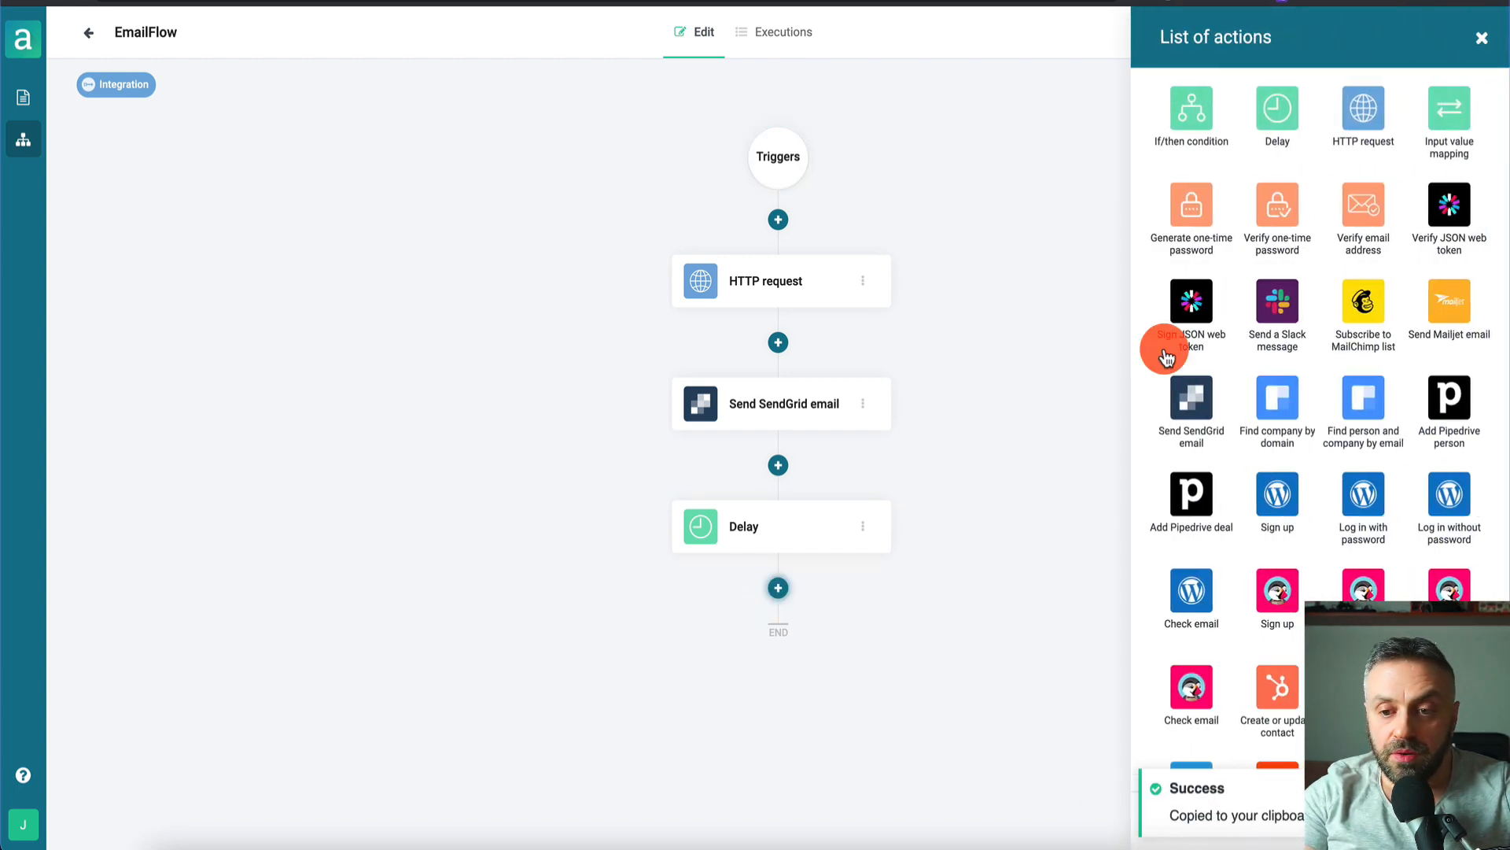
pyautogui.click(1360, 114)
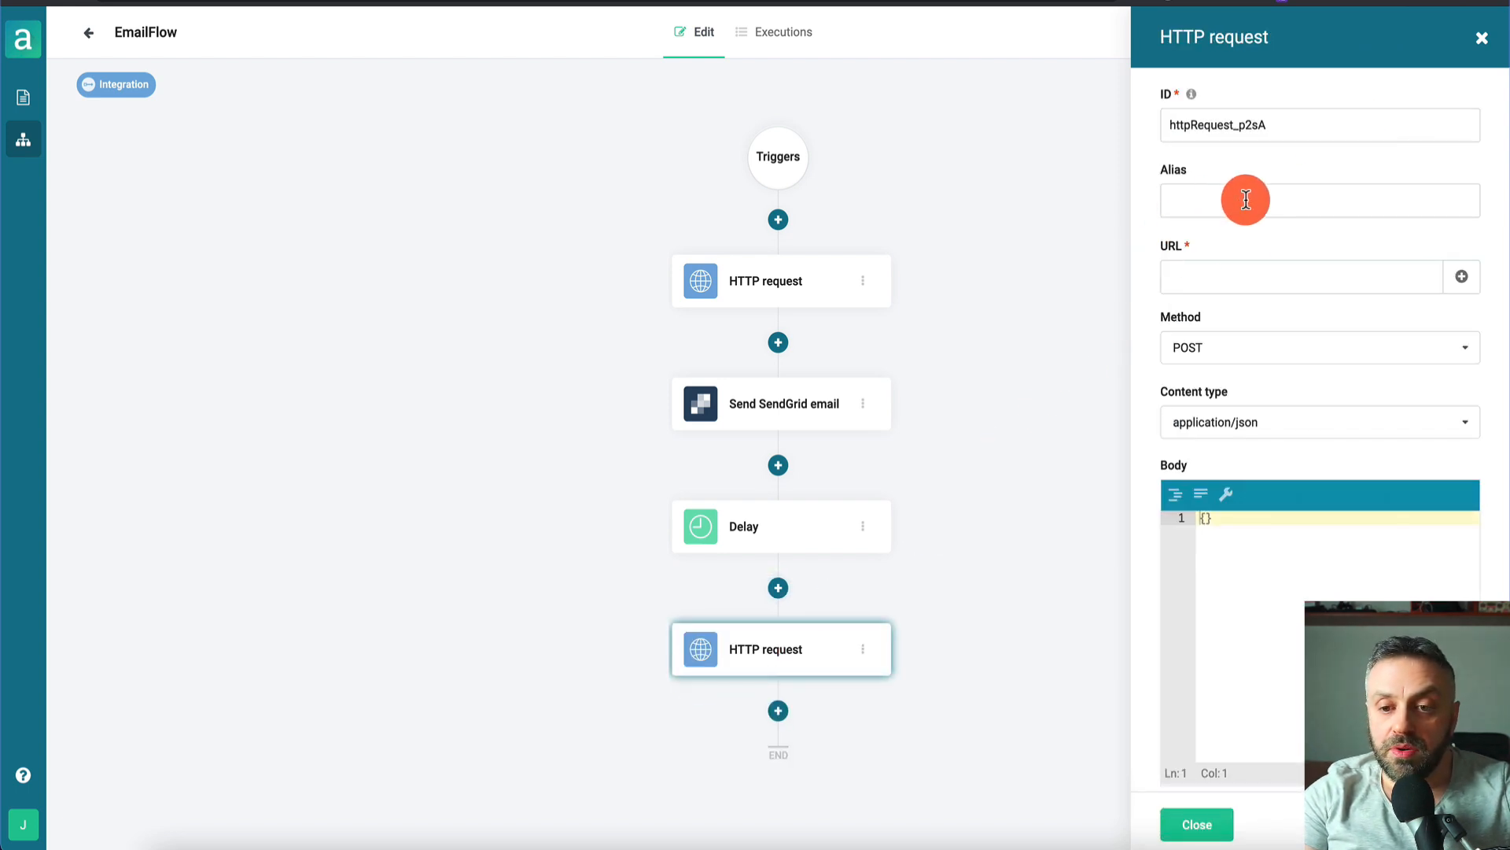
pyautogui.click(1234, 278)
pyautogui.hotkey('ctrl', 'v')
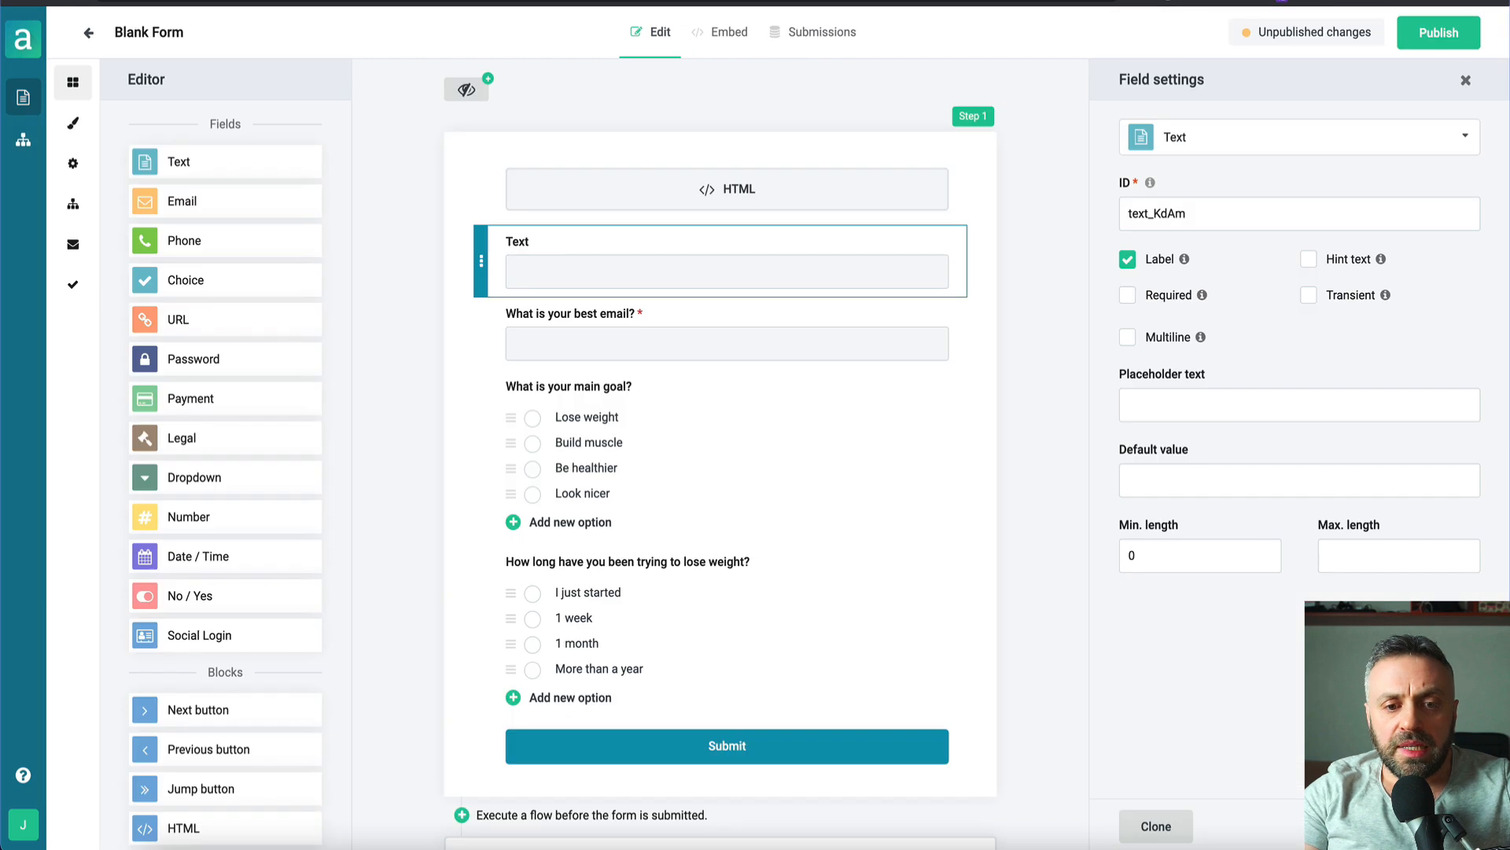
pyautogui.moveTo(496, 206); pyautogui.dragTo(627, 206)
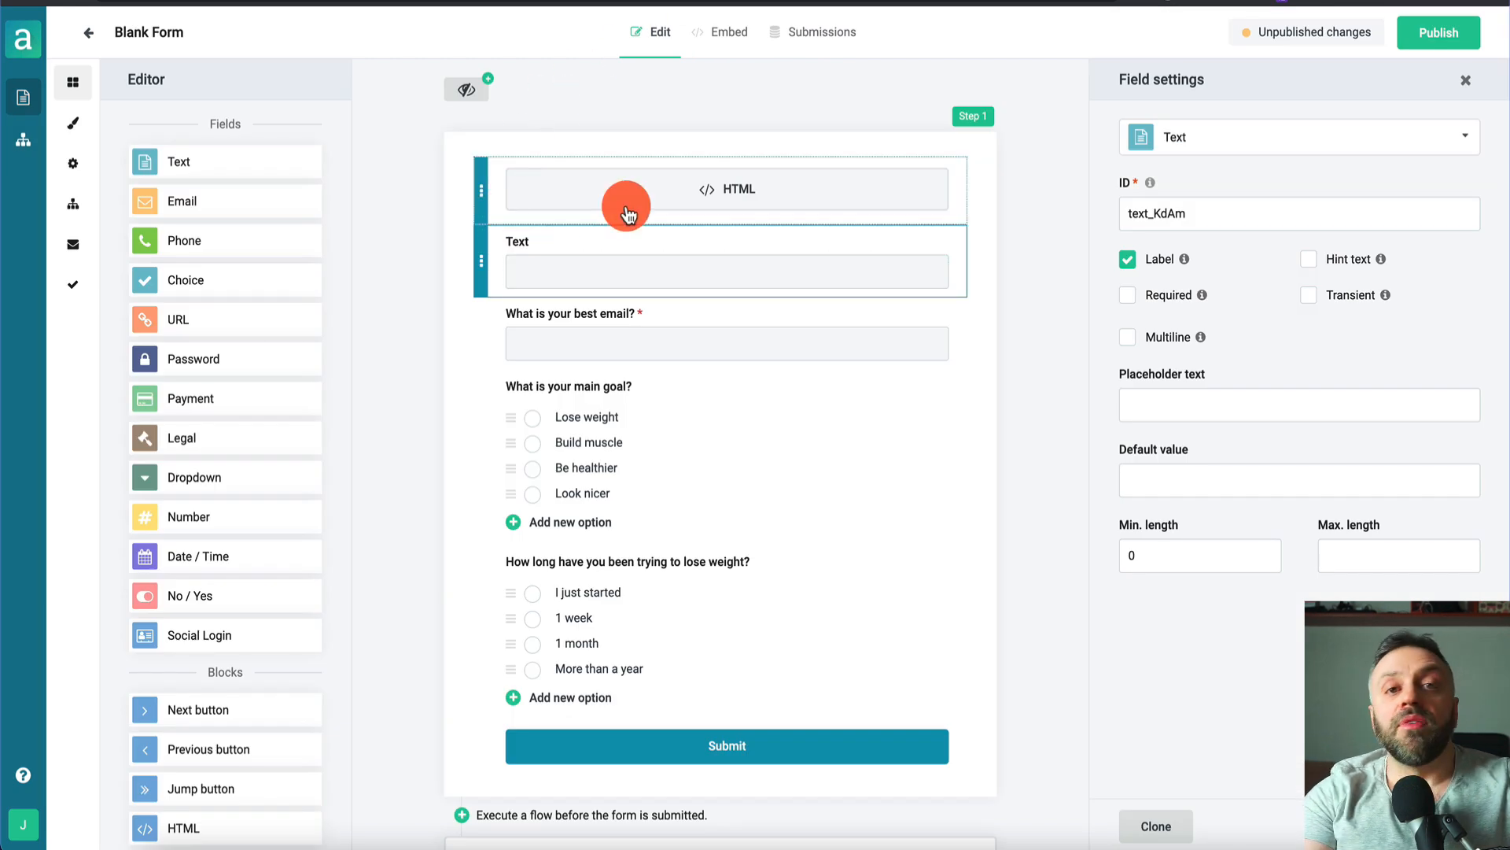
pyautogui.moveTo(627, 212); pyautogui.dragTo(615, 490)
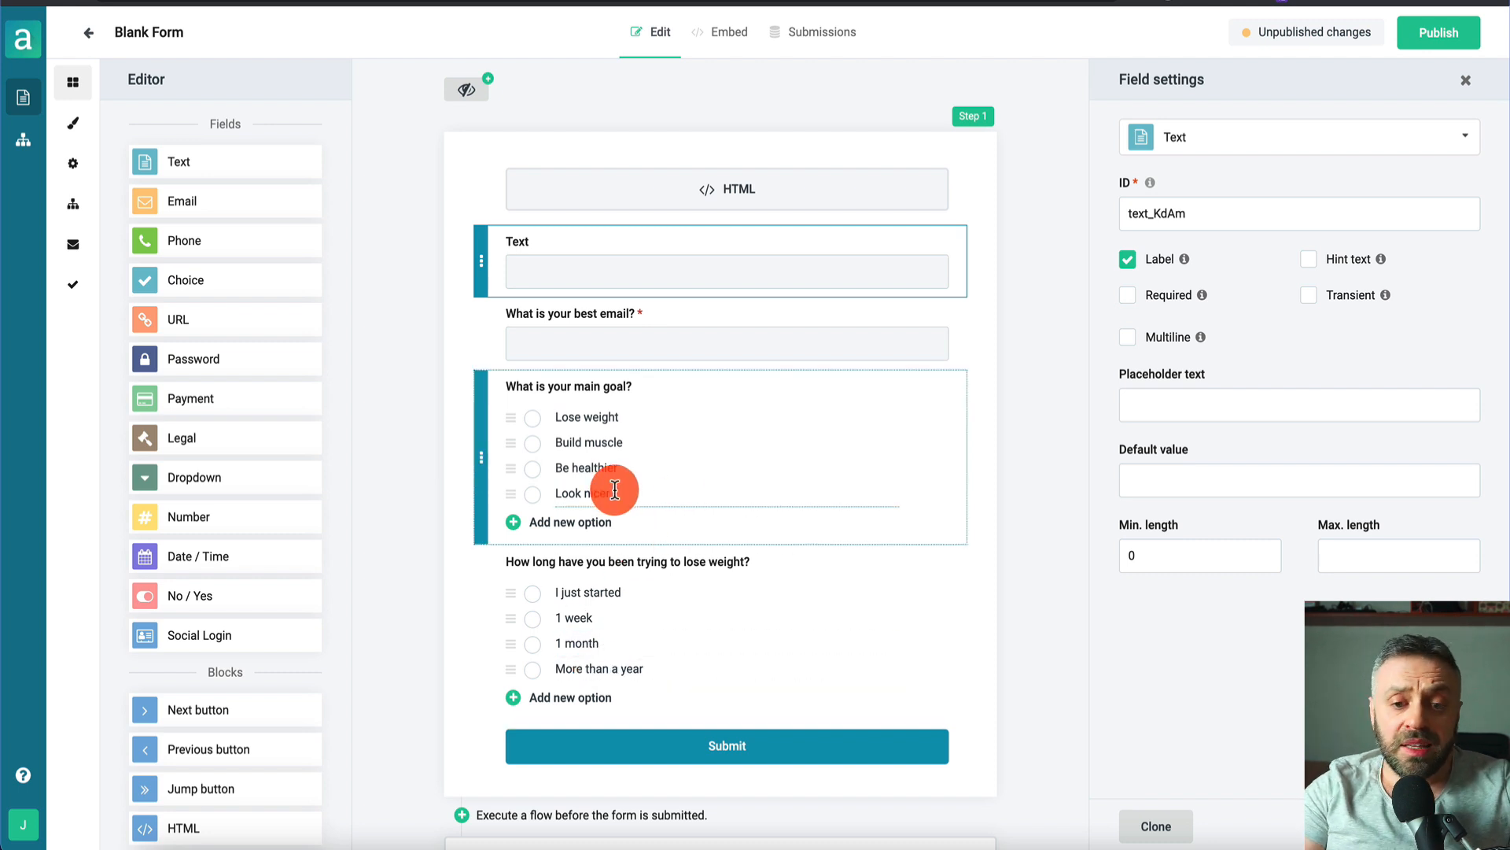